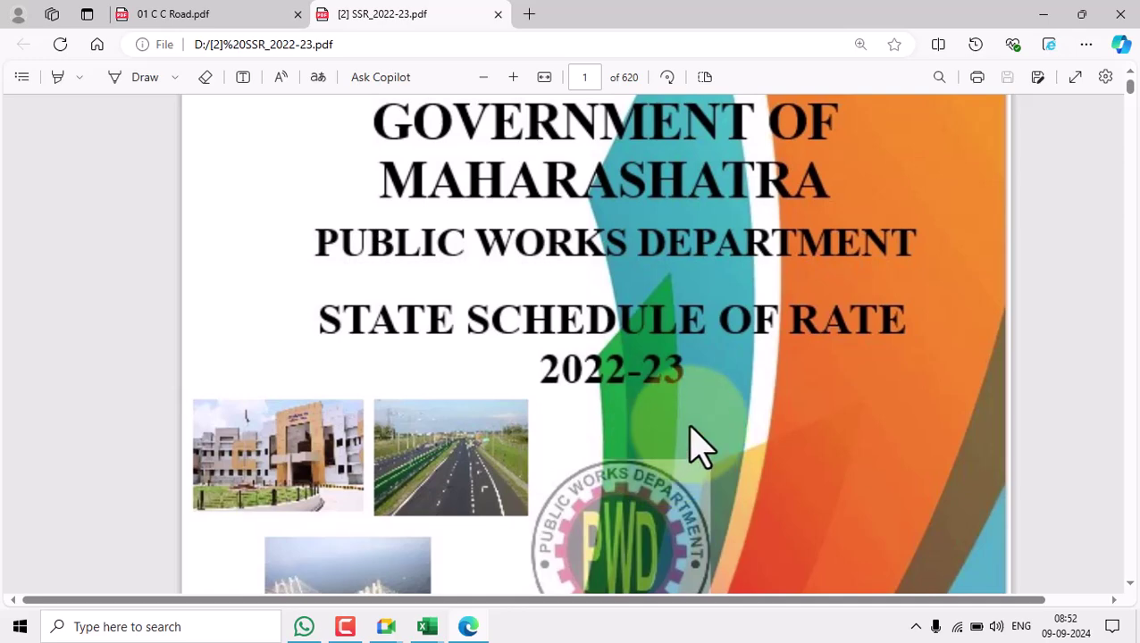
Switch from the SSR PDF to the Excel workbook 01 C C Road Pusad 2022-2023 and review its Measurement, RA, Material, Abstract and Recap sheets
scroll(695, 389, up, 6)
scroll(706, 402, down, 9)
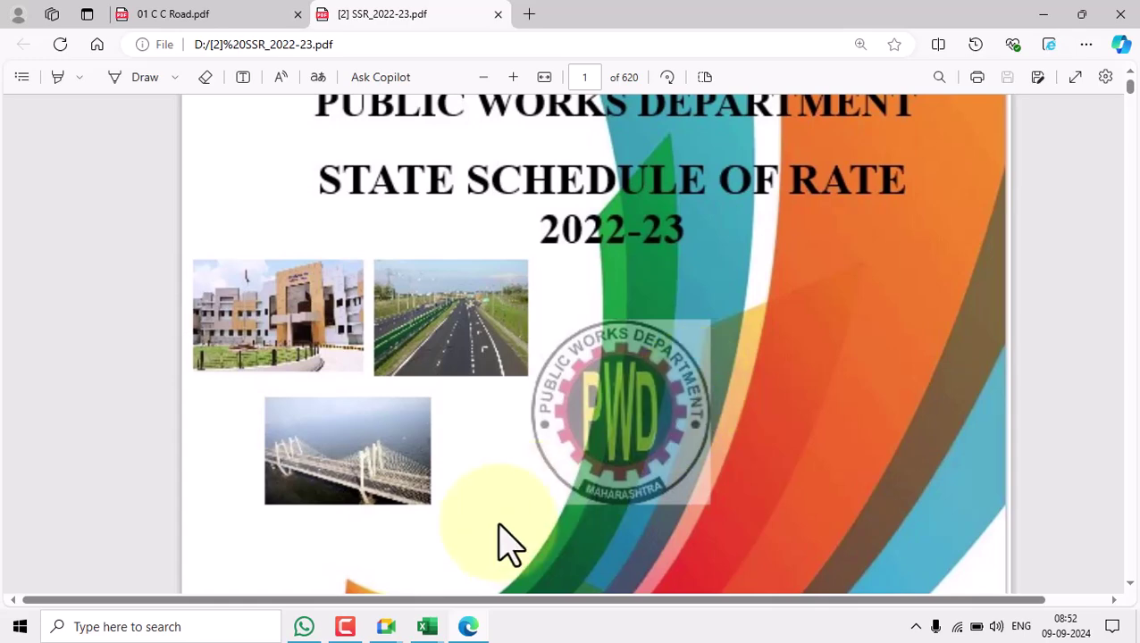
mouse_move(429, 629)
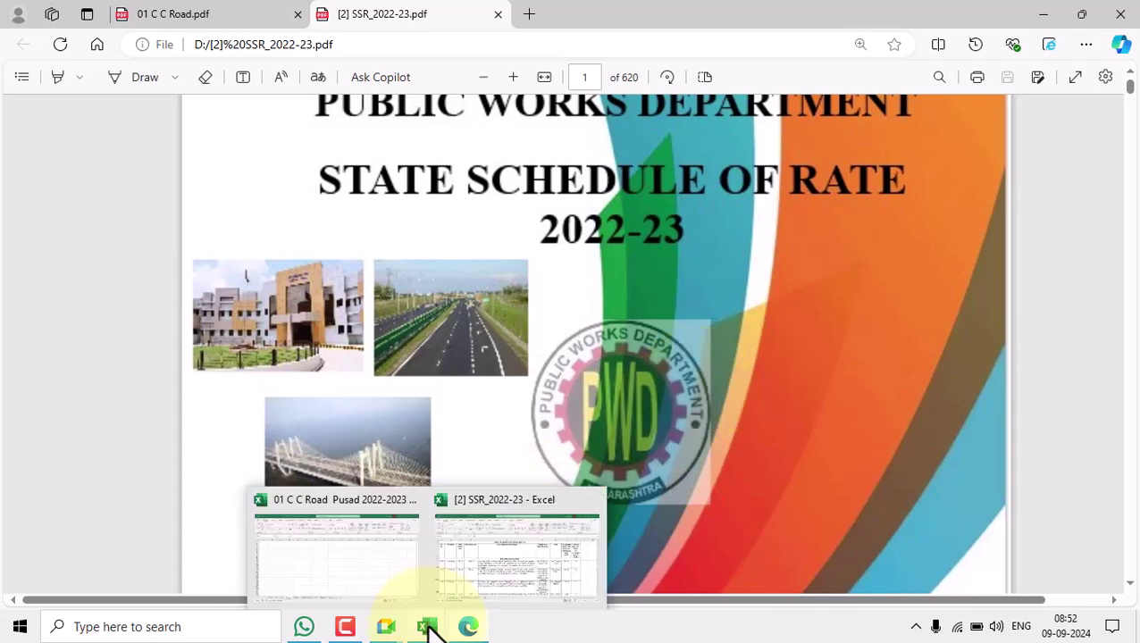
click(300, 553)
click(362, 579)
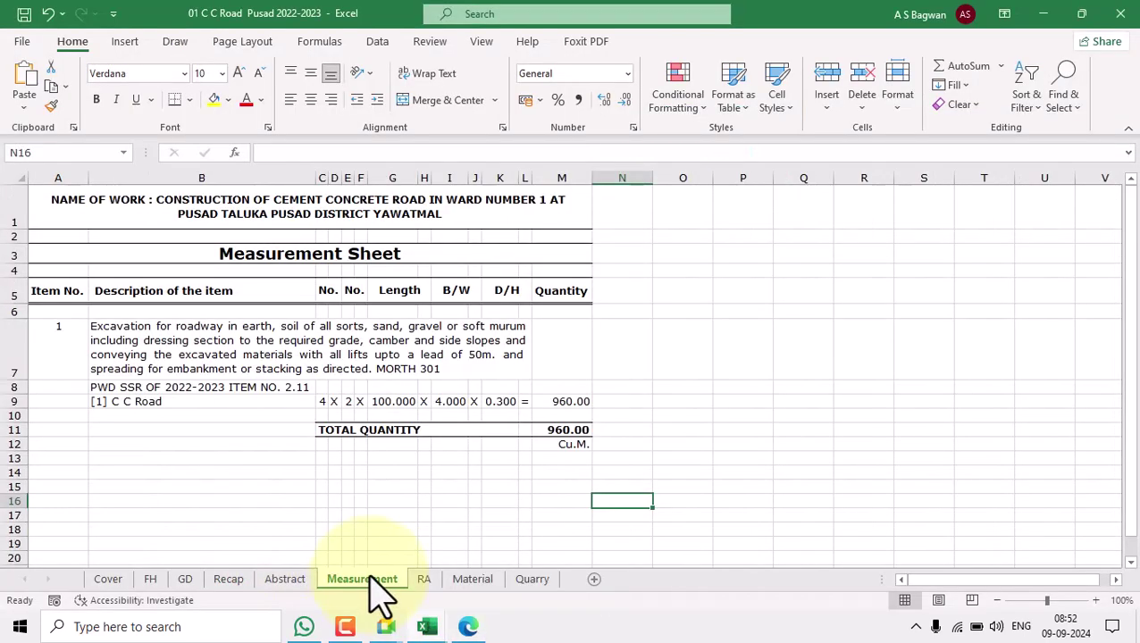
click(424, 579)
scroll(744, 375, down, 4)
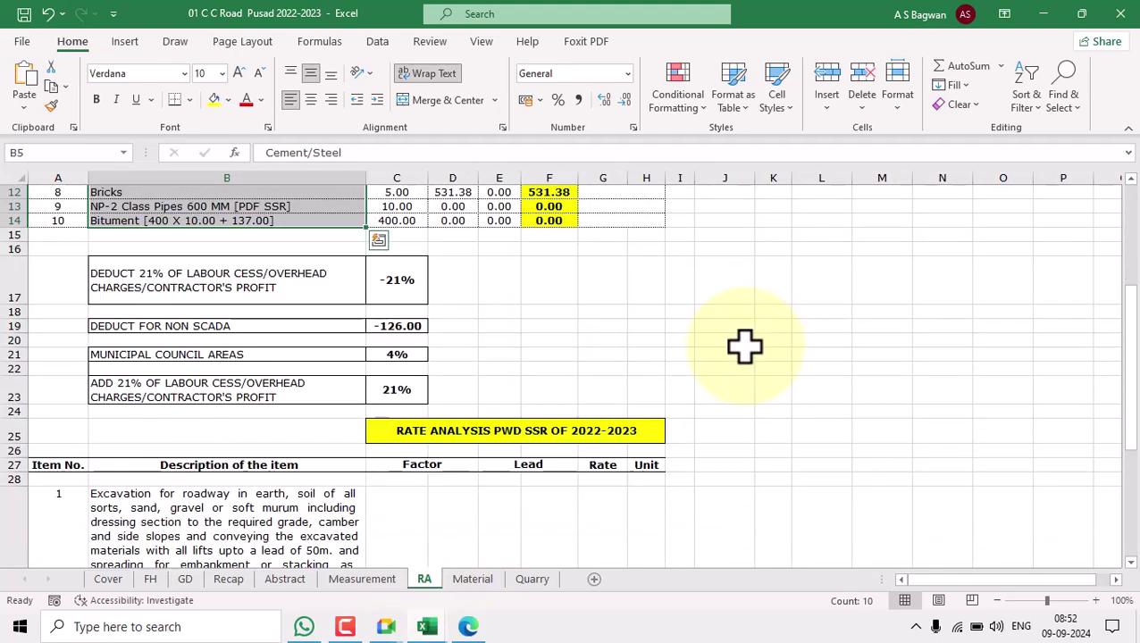
scroll(745, 347, up, 4)
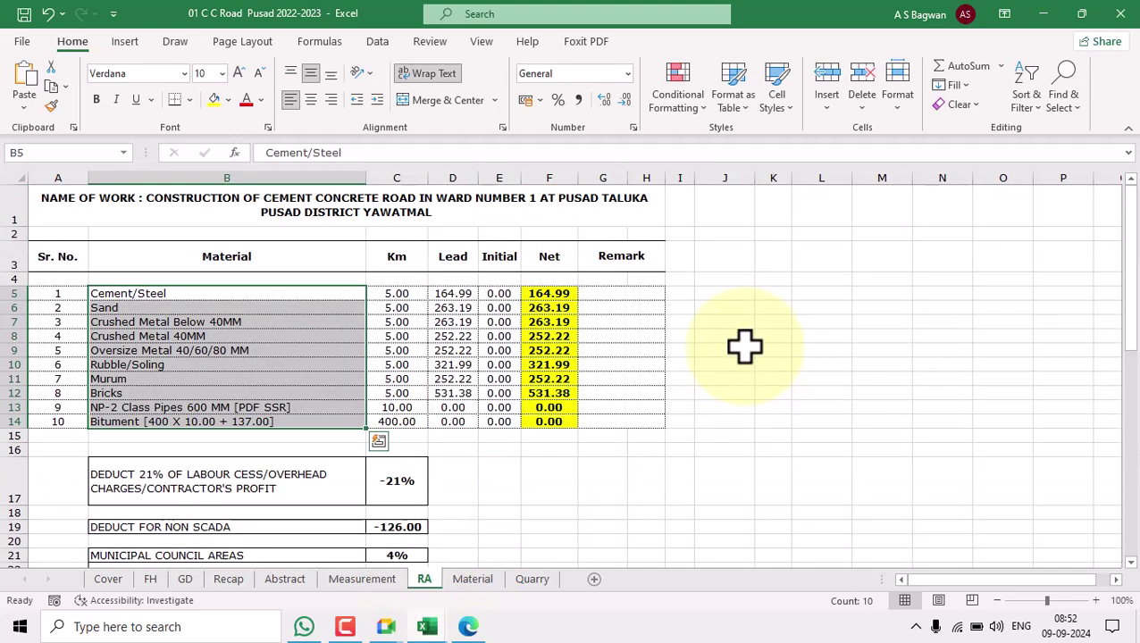
click(472, 579)
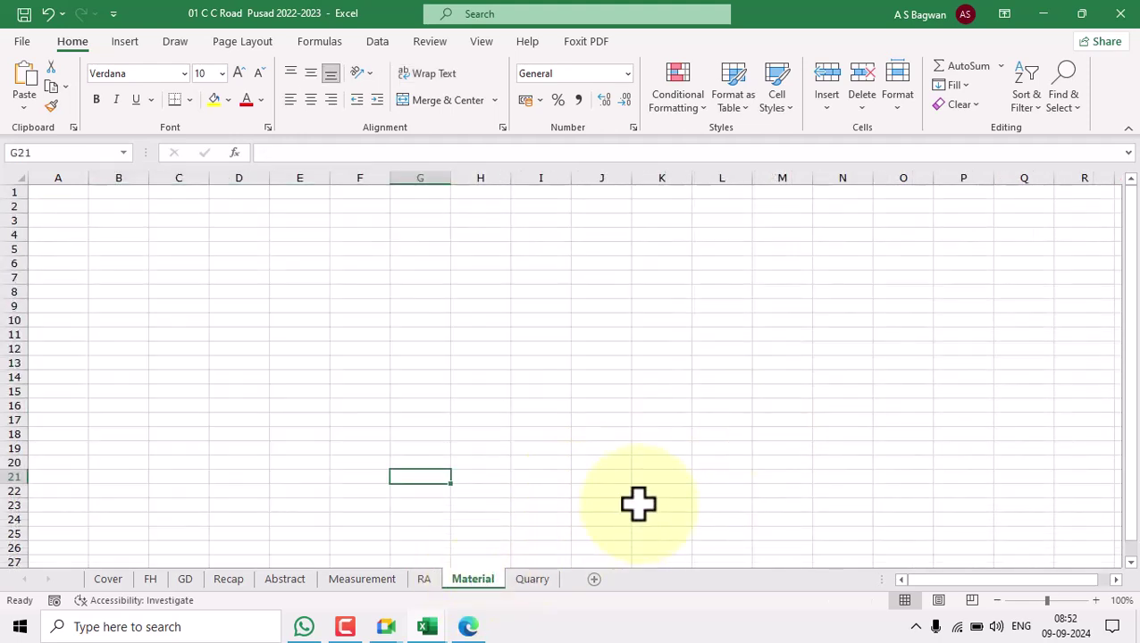
click(285, 579)
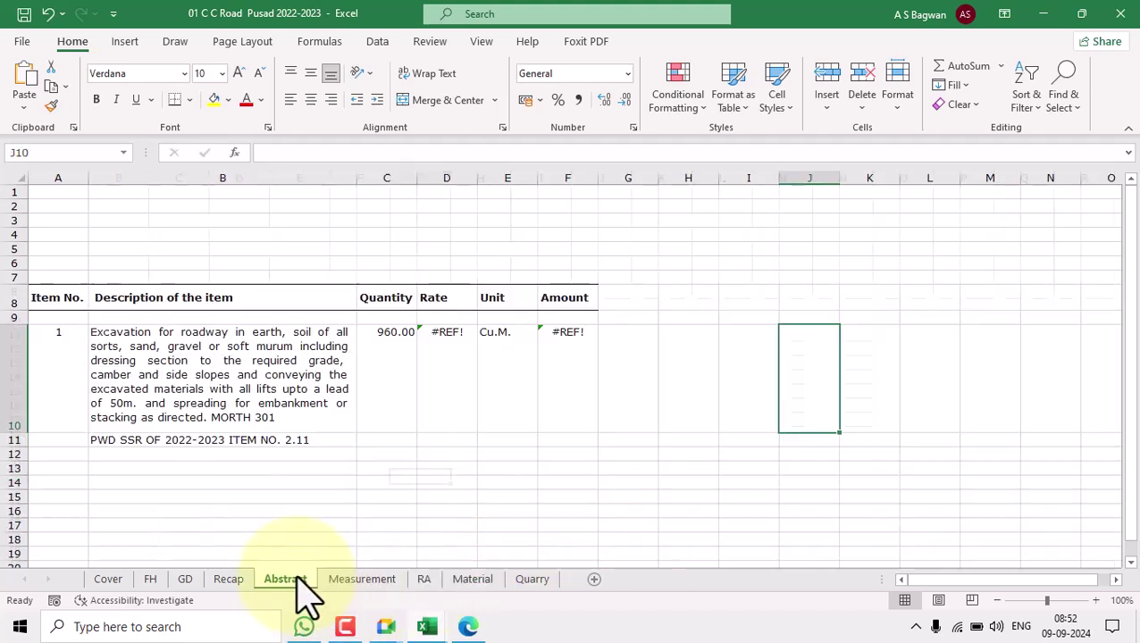
click(228, 578)
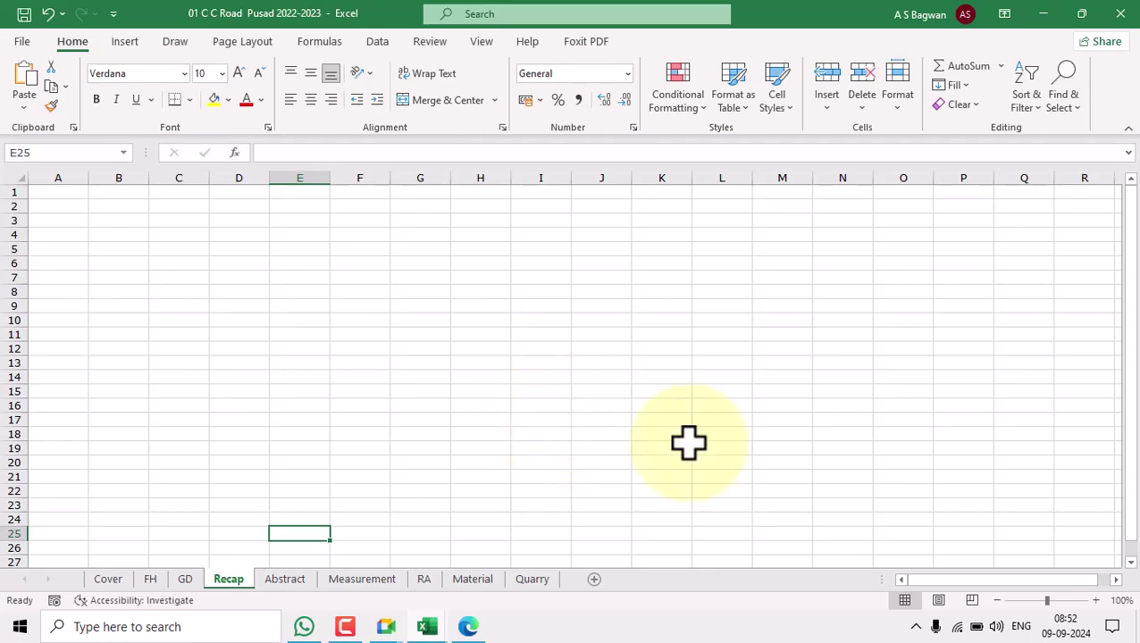
Inspect the total quantity cell on the Measurement sheet and the item 1 quantity and rate cells on the Abstract sheet
click(361, 578)
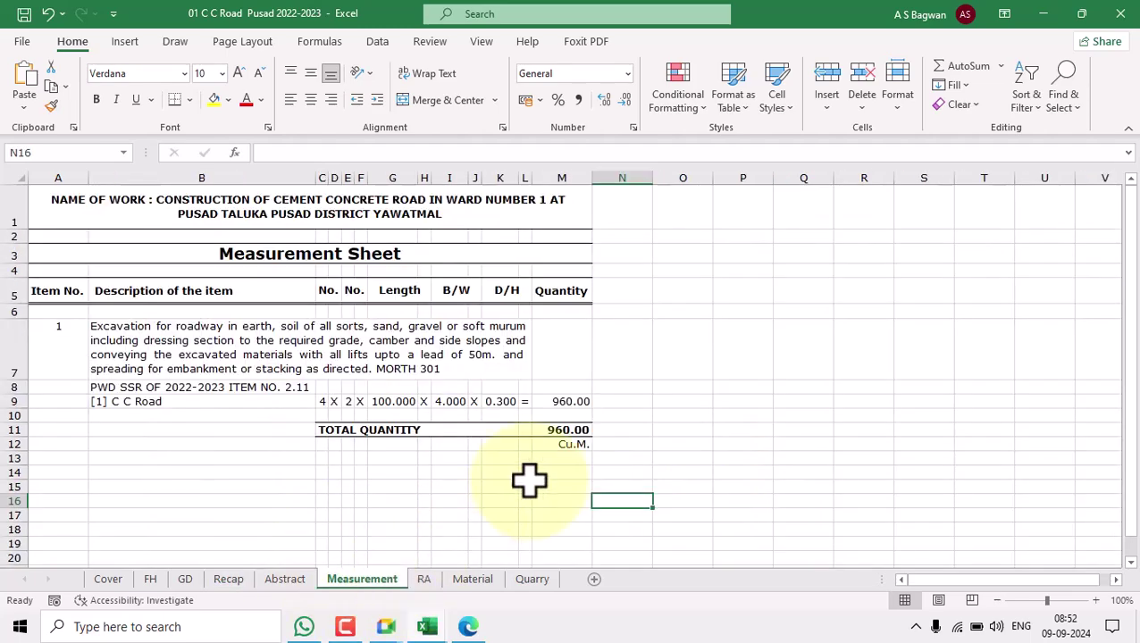
scroll(772, 371, down, 1)
scroll(625, 393, up, 1)
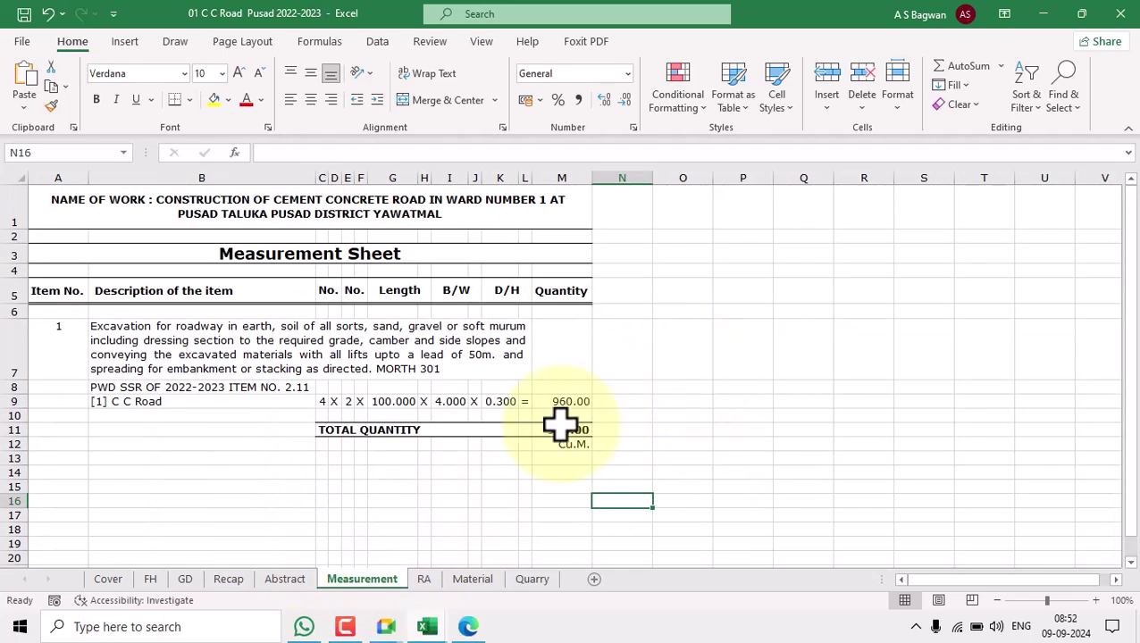
click(560, 430)
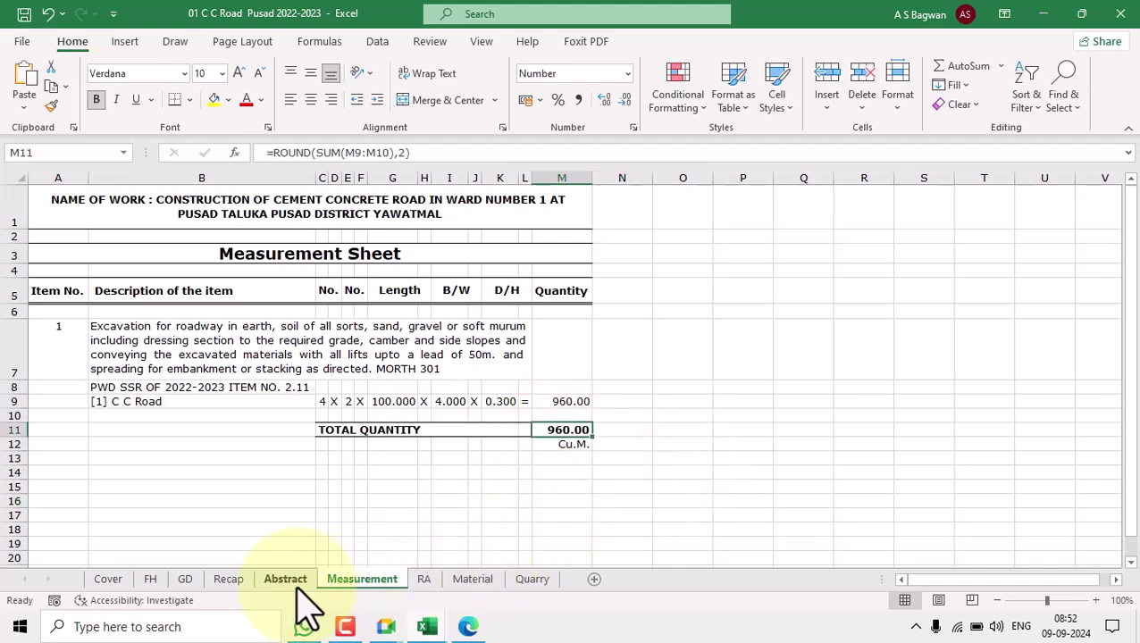
click(287, 579)
click(393, 359)
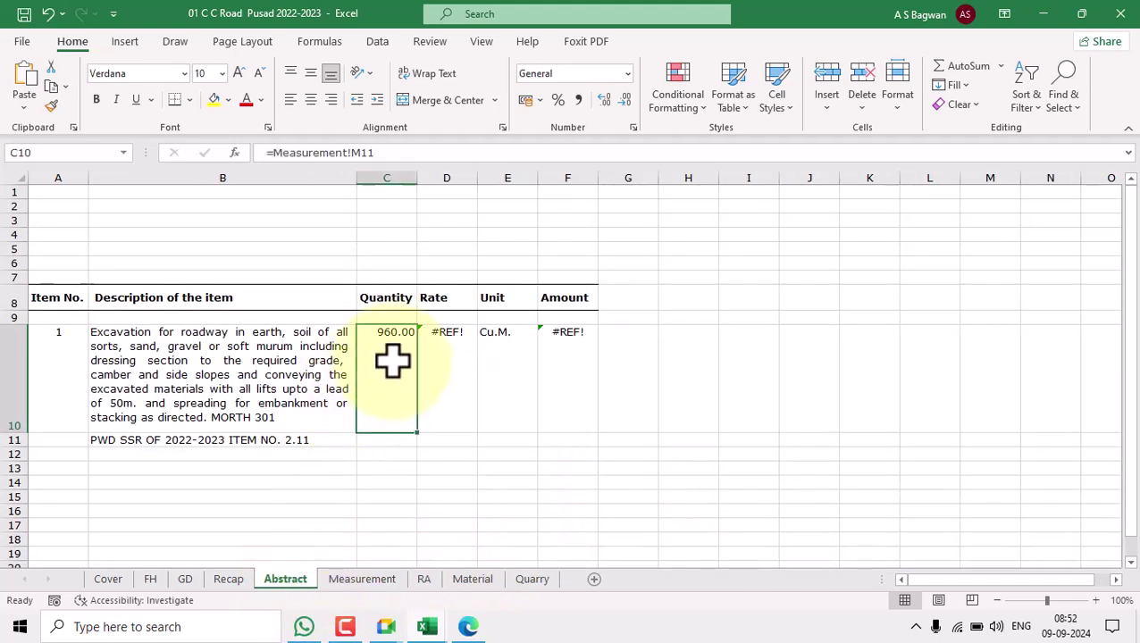
click(445, 361)
Examine the item 1 rate analysis and its total rate formula on the RA sheet
click(425, 579)
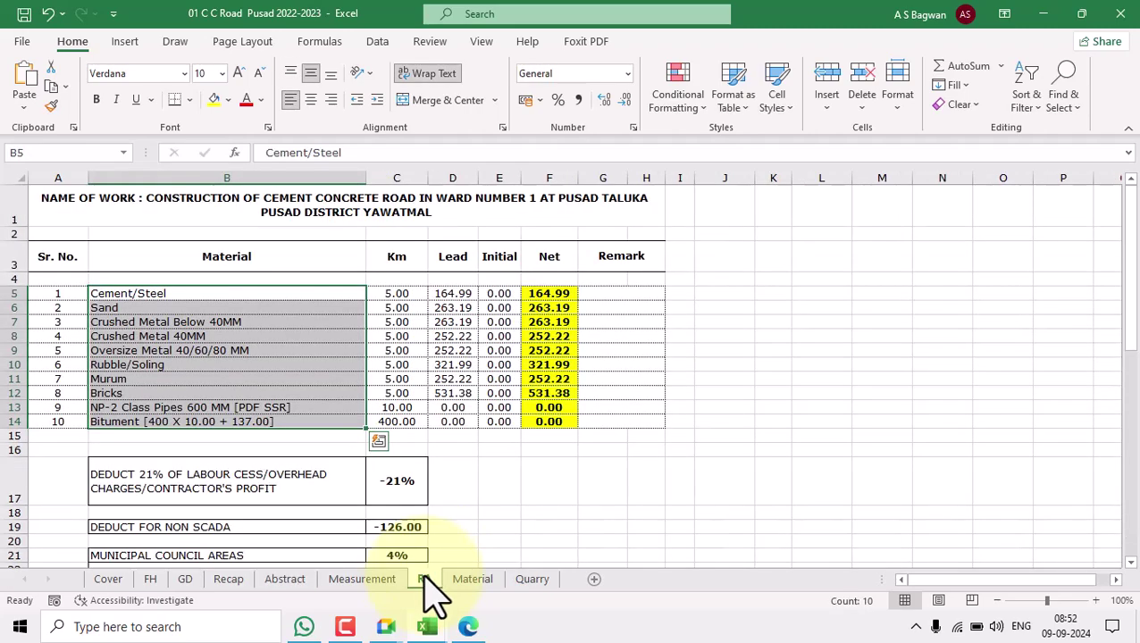
scroll(746, 397, down, 9)
scroll(735, 410, down, 1)
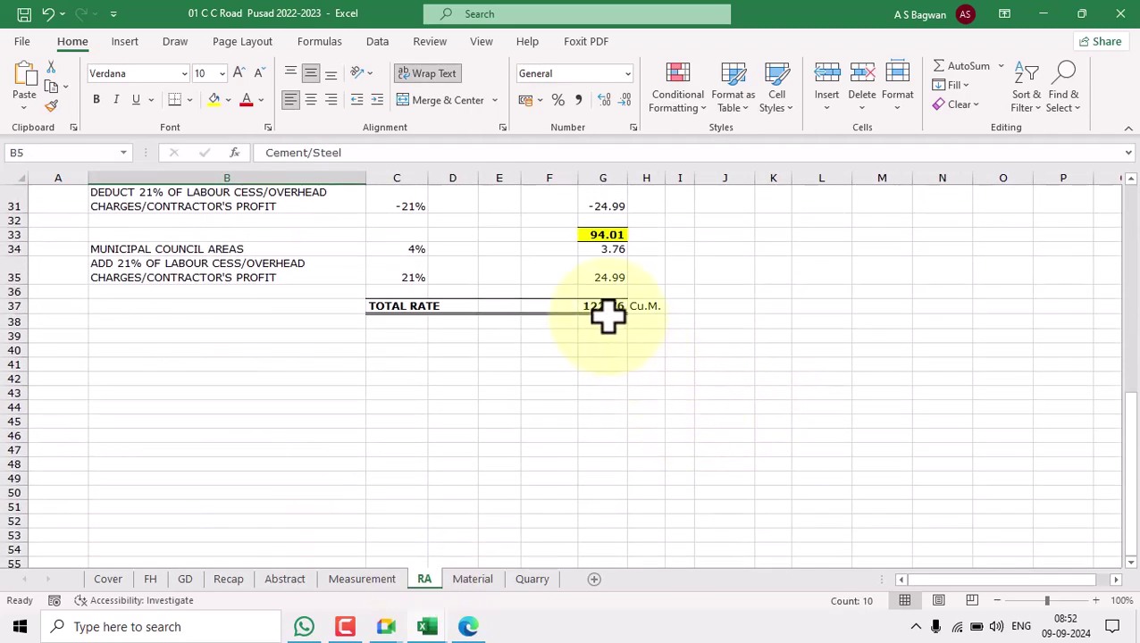
click(603, 309)
scroll(743, 387, up, 2)
scroll(743, 386, up, 2)
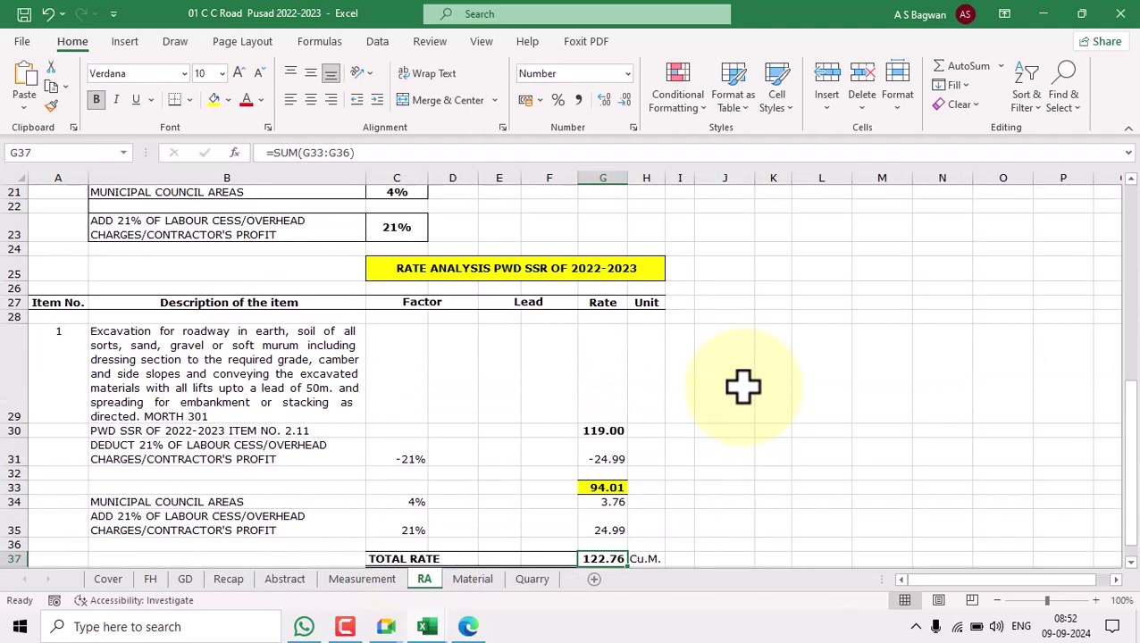
scroll(743, 387, down, 2)
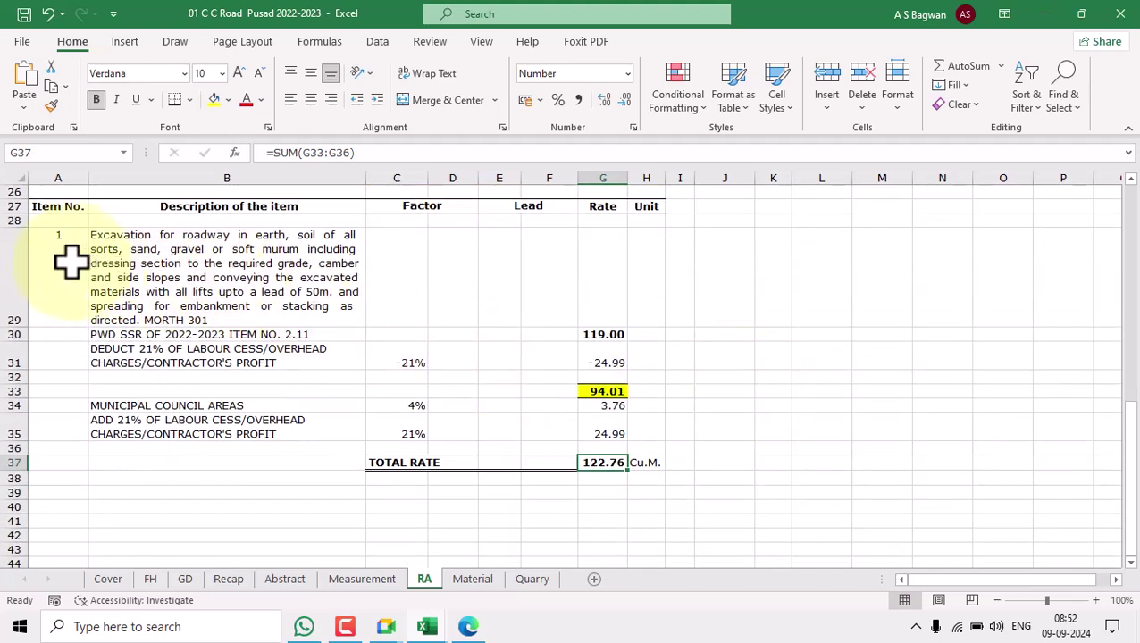
Delete the existing item 1 rate analysis block, from row 29 through the total rate, on the RA sheet
click(59, 259)
drag(59, 259, 648, 479)
click(862, 106)
click(854, 294)
key(Delete)
click(821, 362)
Link cell A29 under Item No. on the RA sheet to the item number with =Measurement!A7
scroll(692, 339, up, 5)
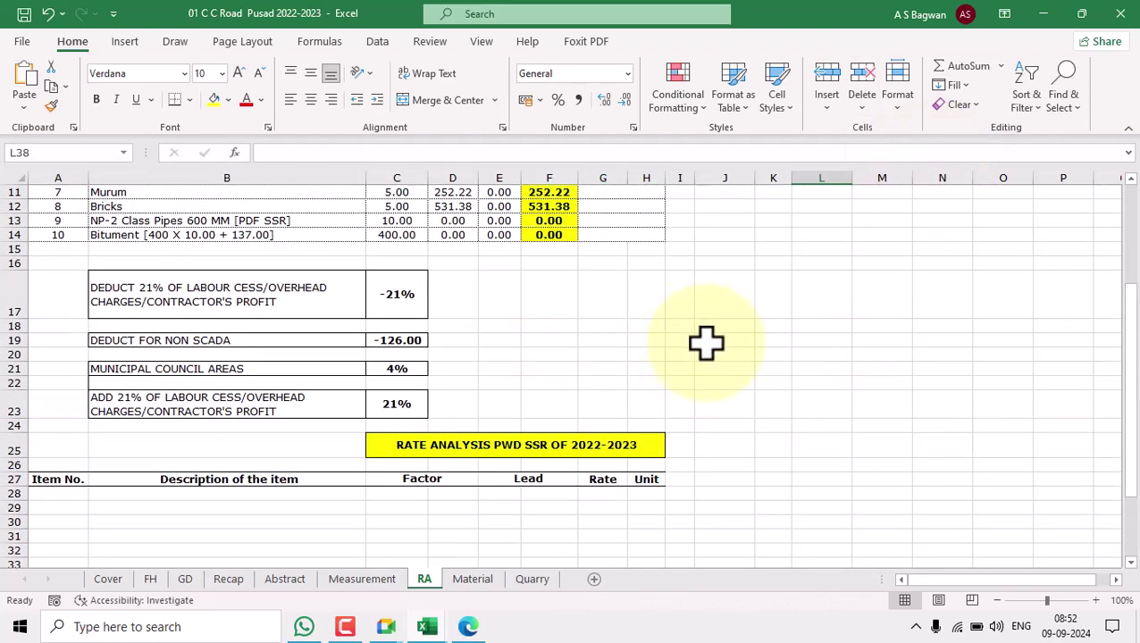
scroll(706, 342, up, 3)
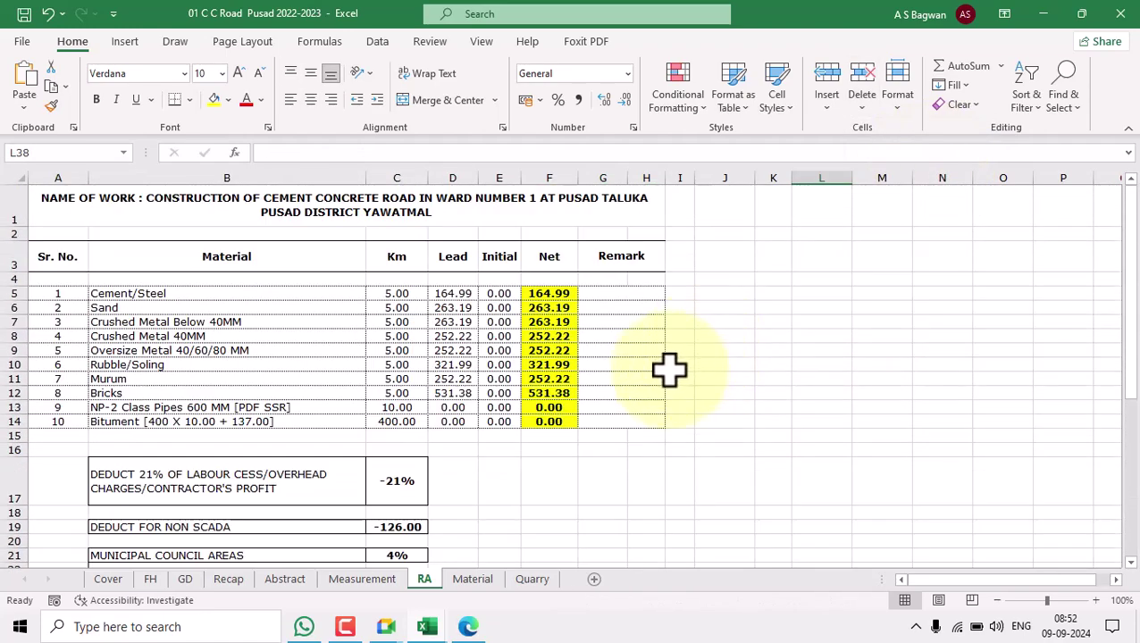
scroll(668, 371, down, 7)
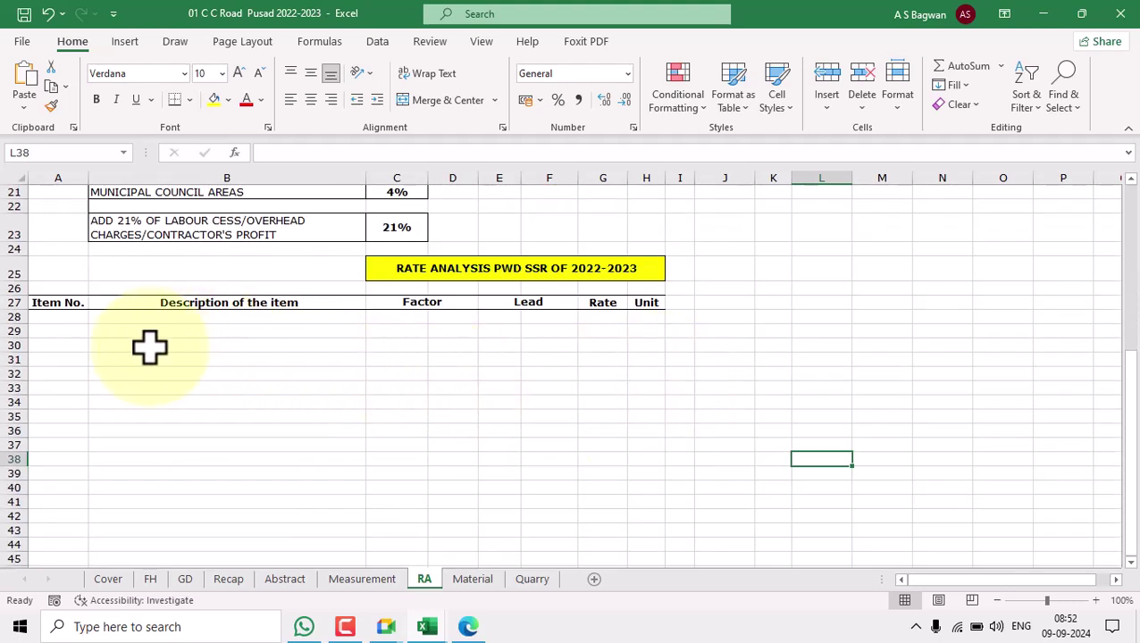
click(63, 303)
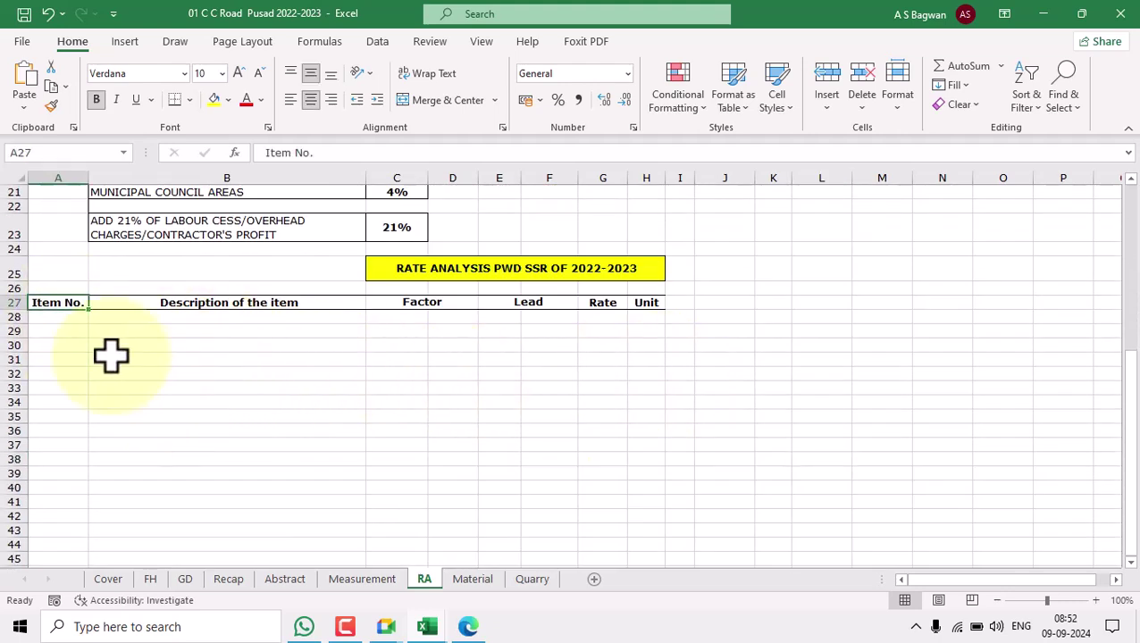
click(64, 331)
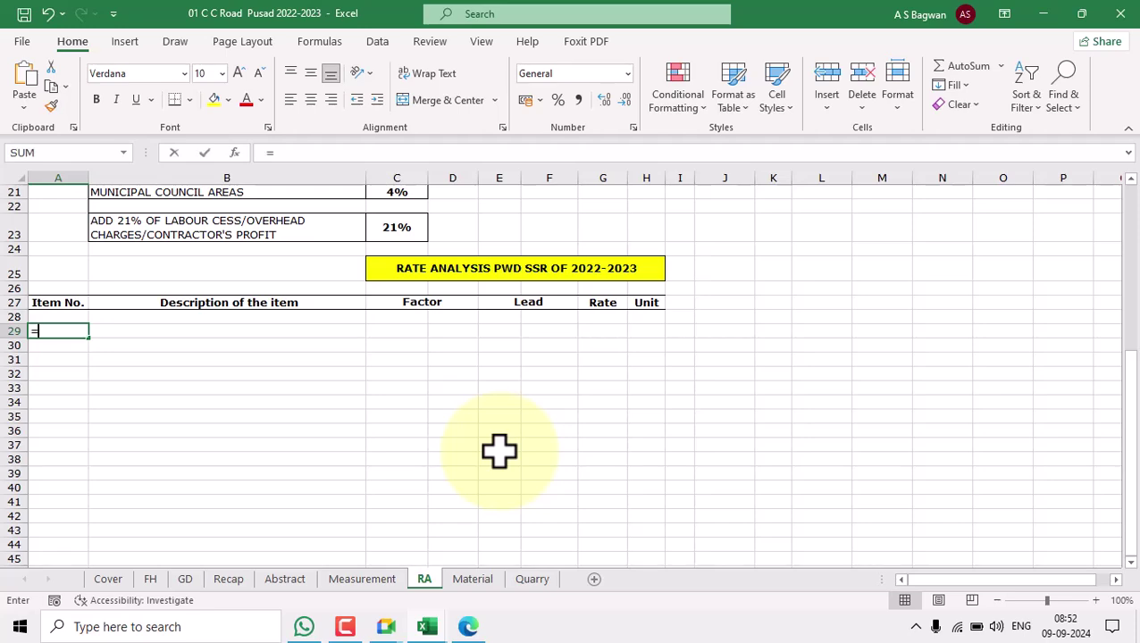
click(362, 579)
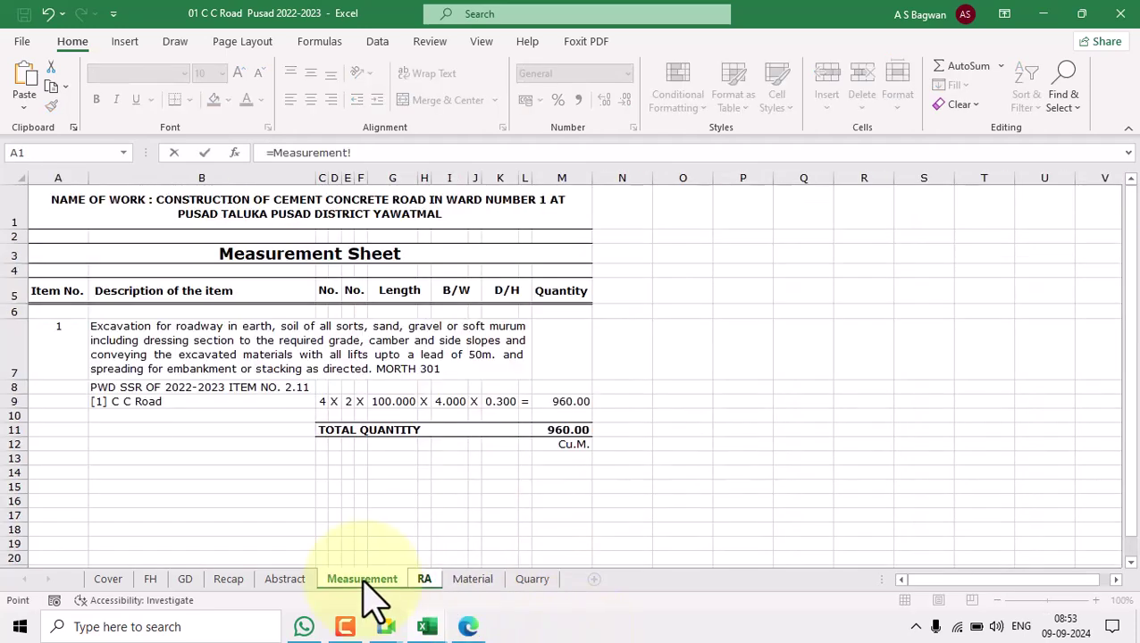
click(61, 366)
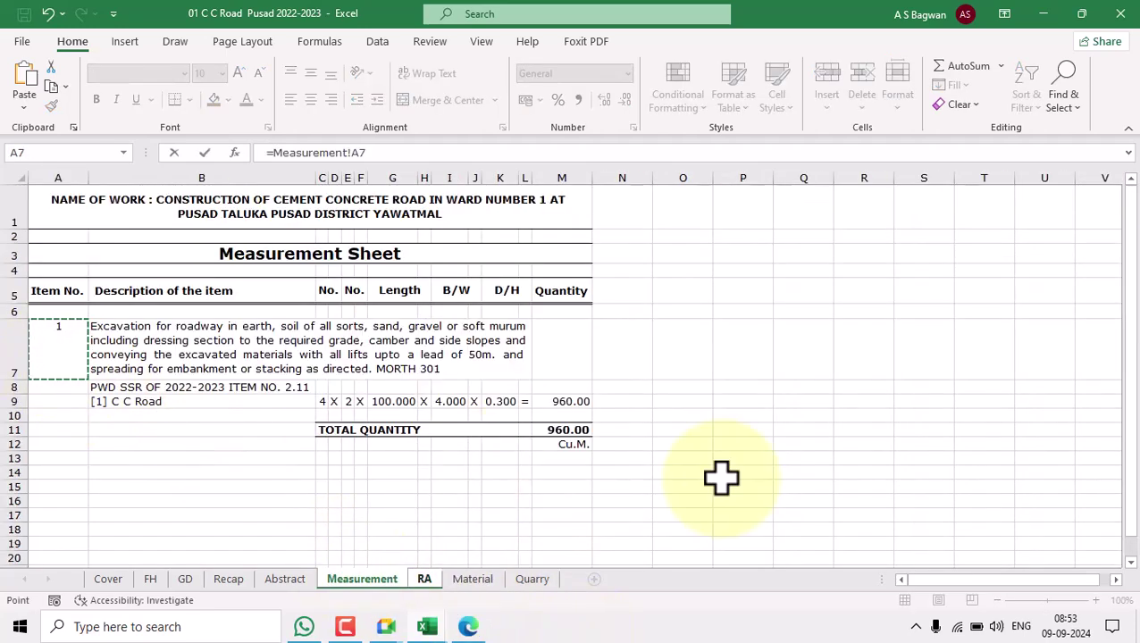
key(Return)
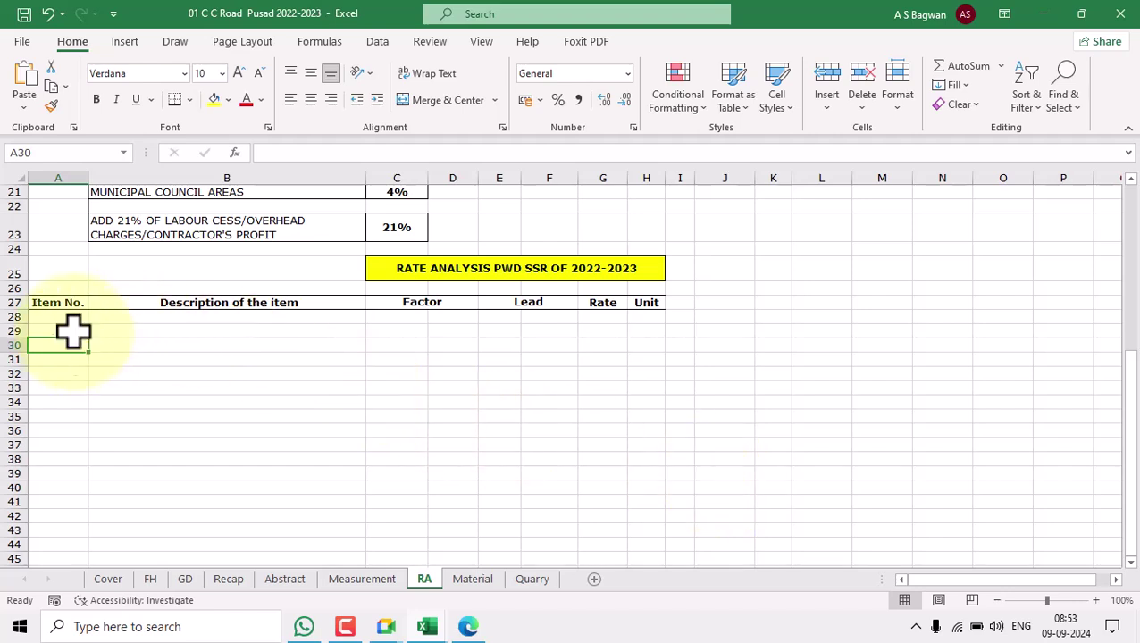
Link cell B29 under Description of the item to the excavation description with =Measurement!B7
click(187, 303)
click(85, 332)
click(154, 332)
click(191, 301)
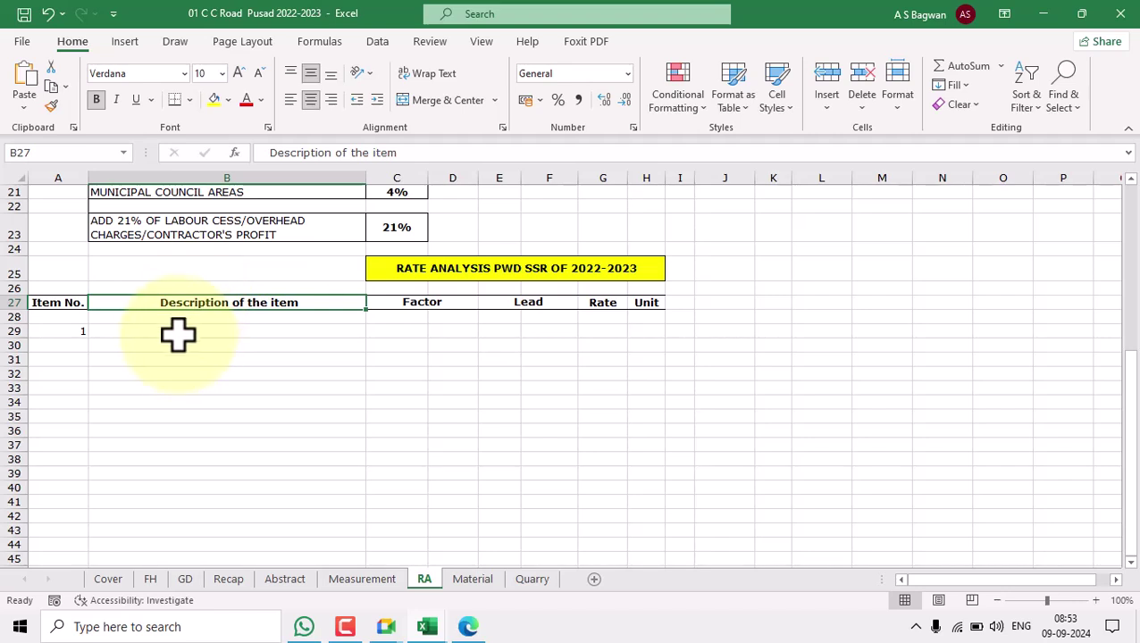
click(178, 334)
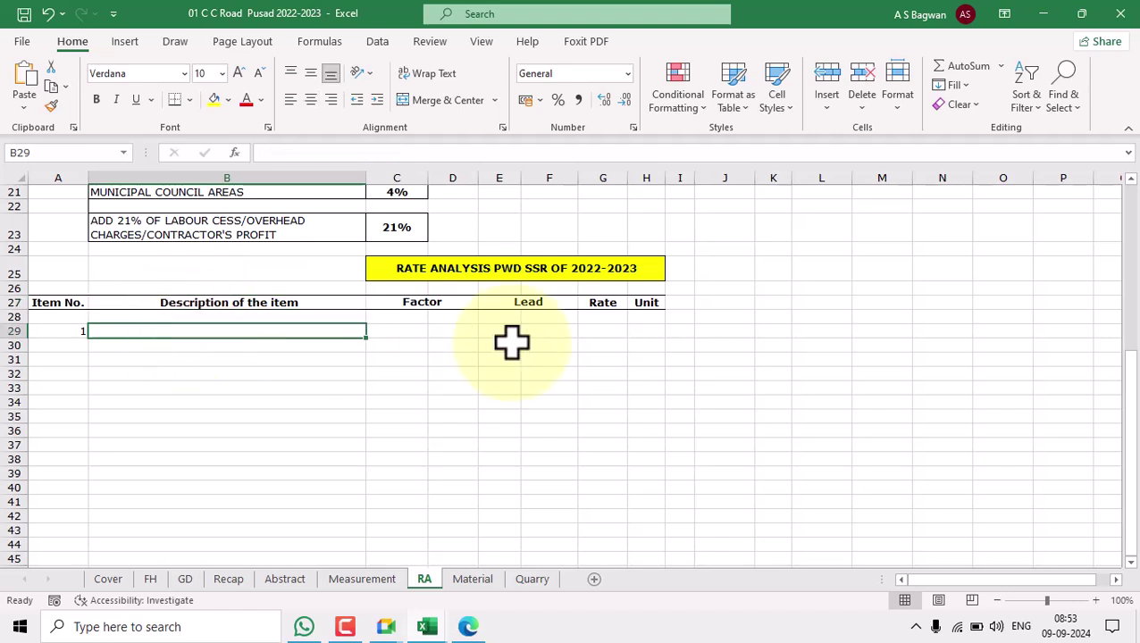
text(=)
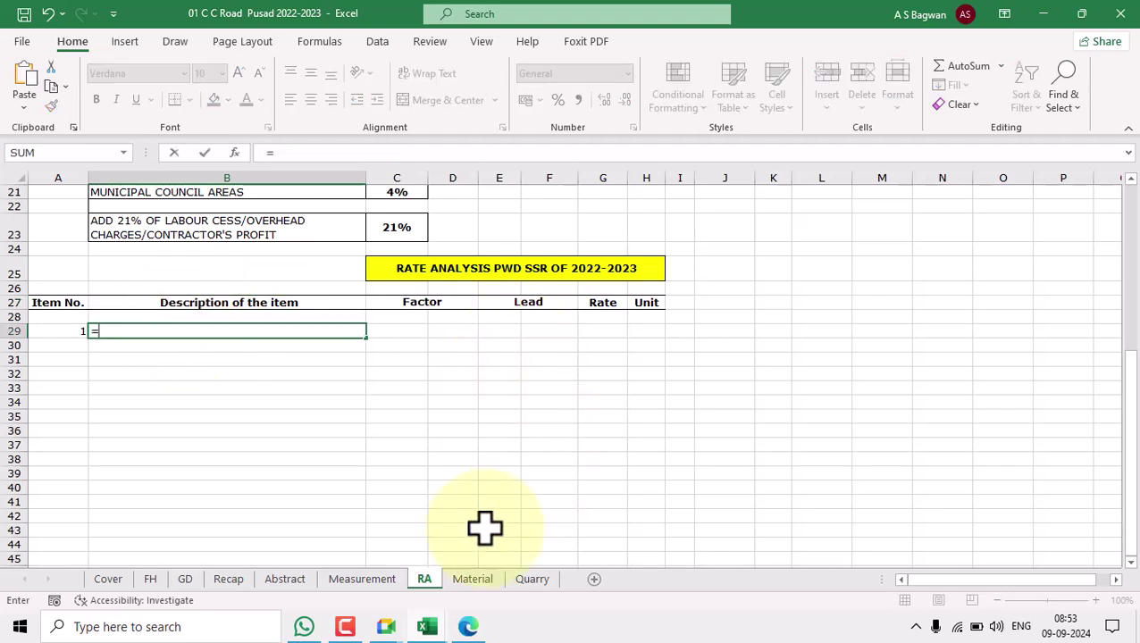
click(361, 579)
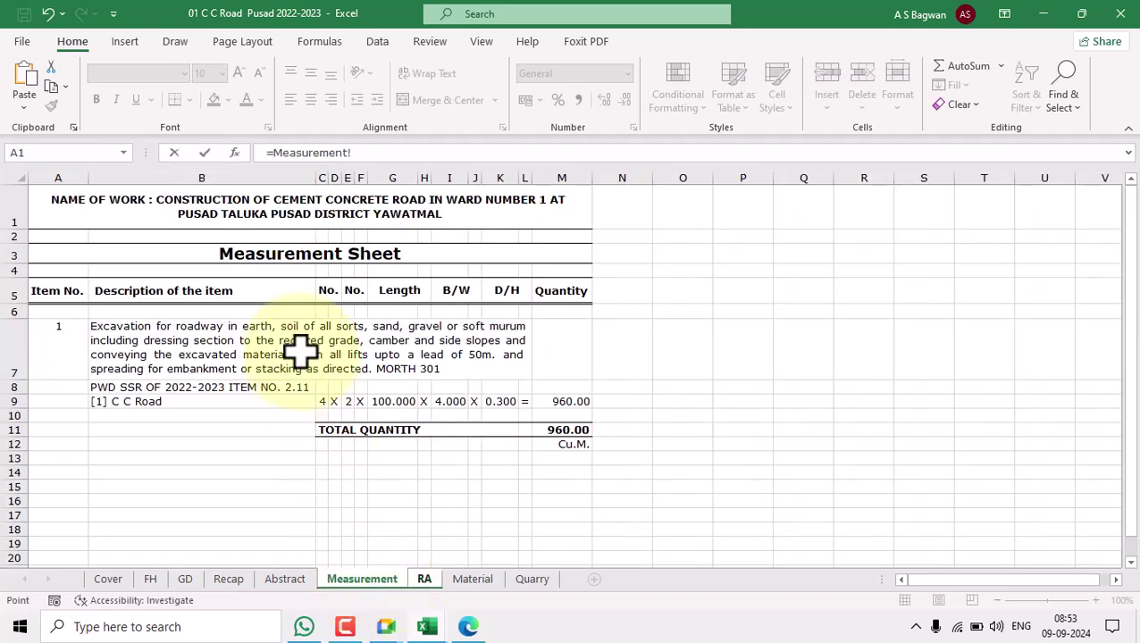
click(300, 351)
key(Return)
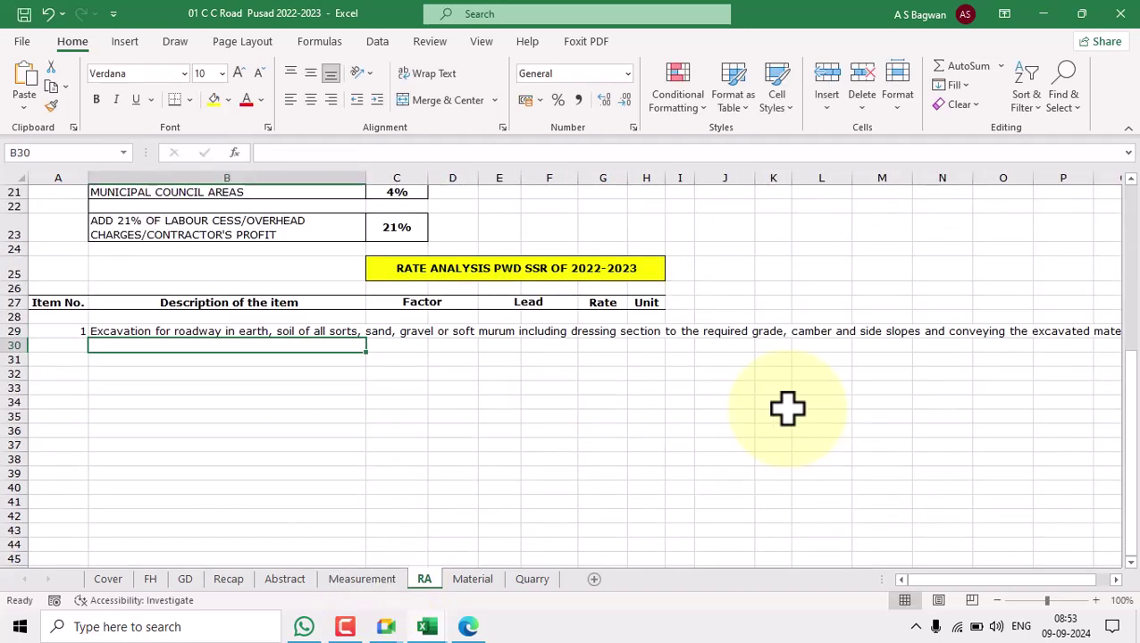
Wrap the excavation description in cell B29 and align it with horizontal Justify and vertical Top
click(291, 330)
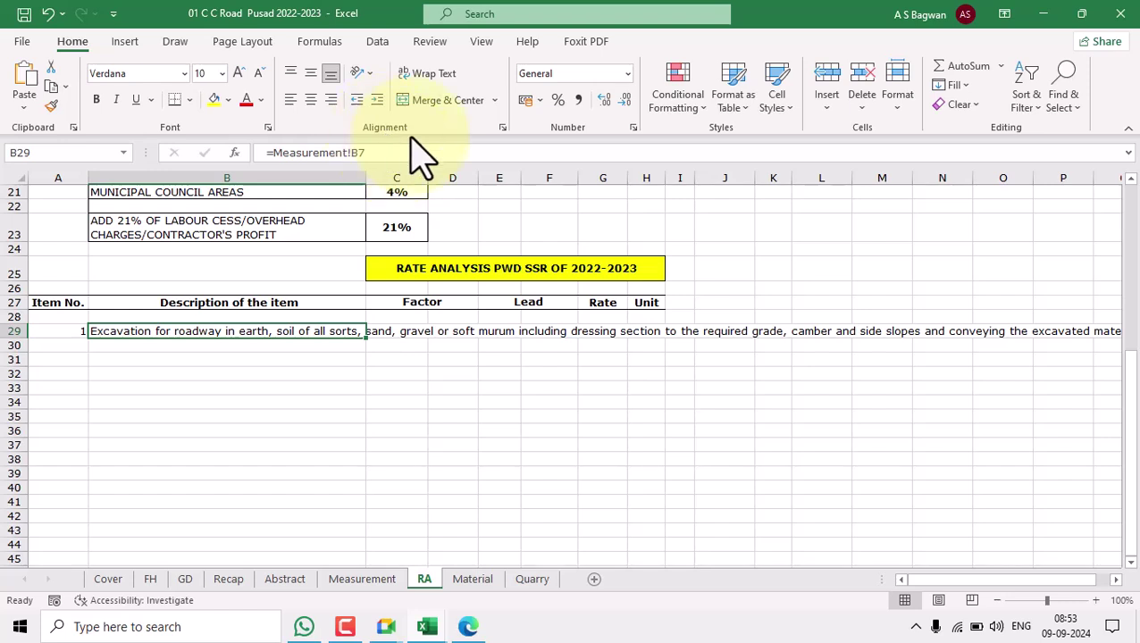
click(444, 104)
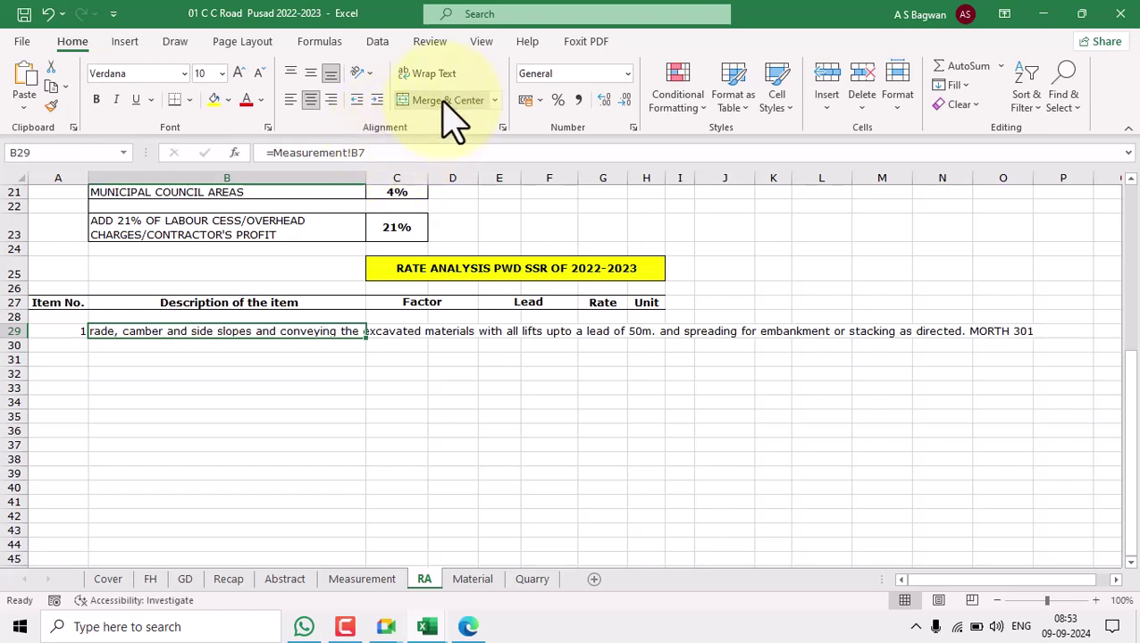
click(427, 76)
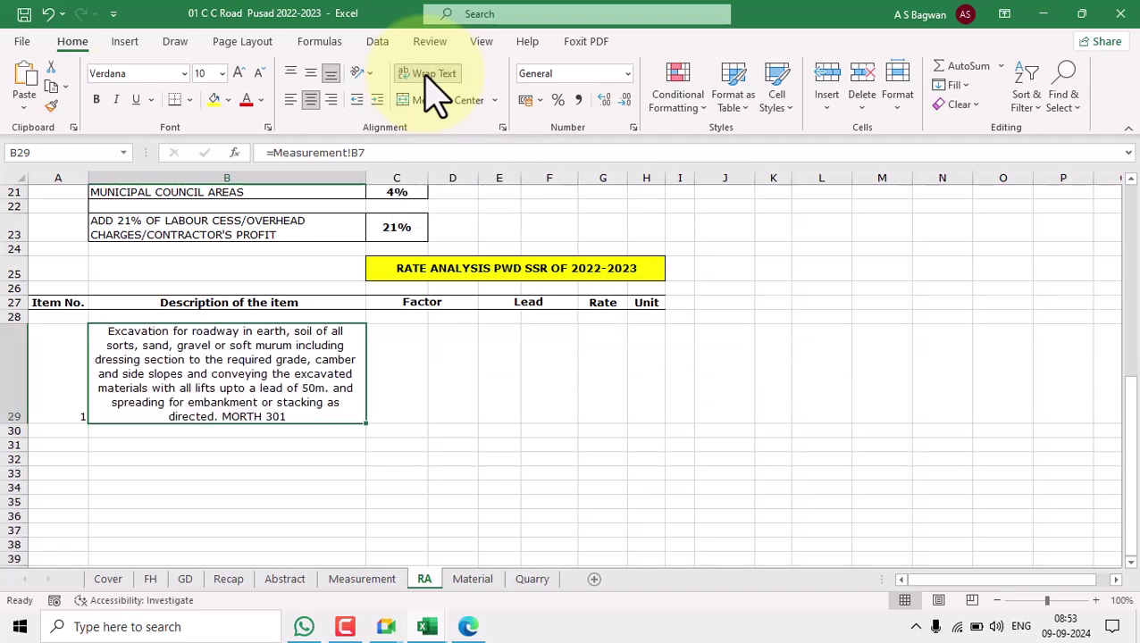
click(502, 126)
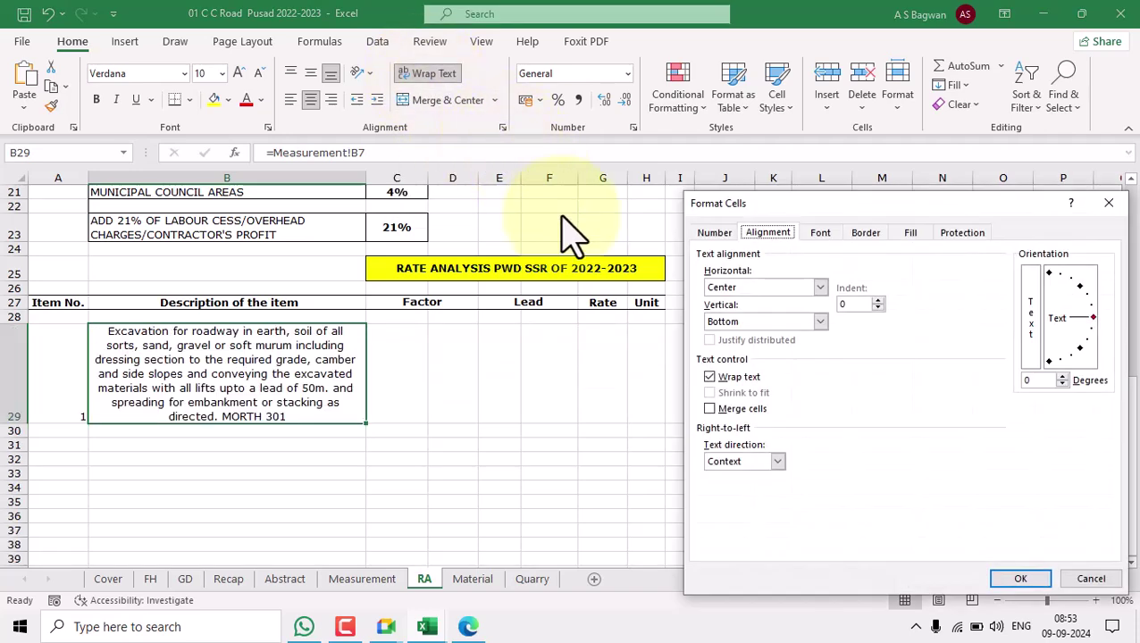
click(748, 288)
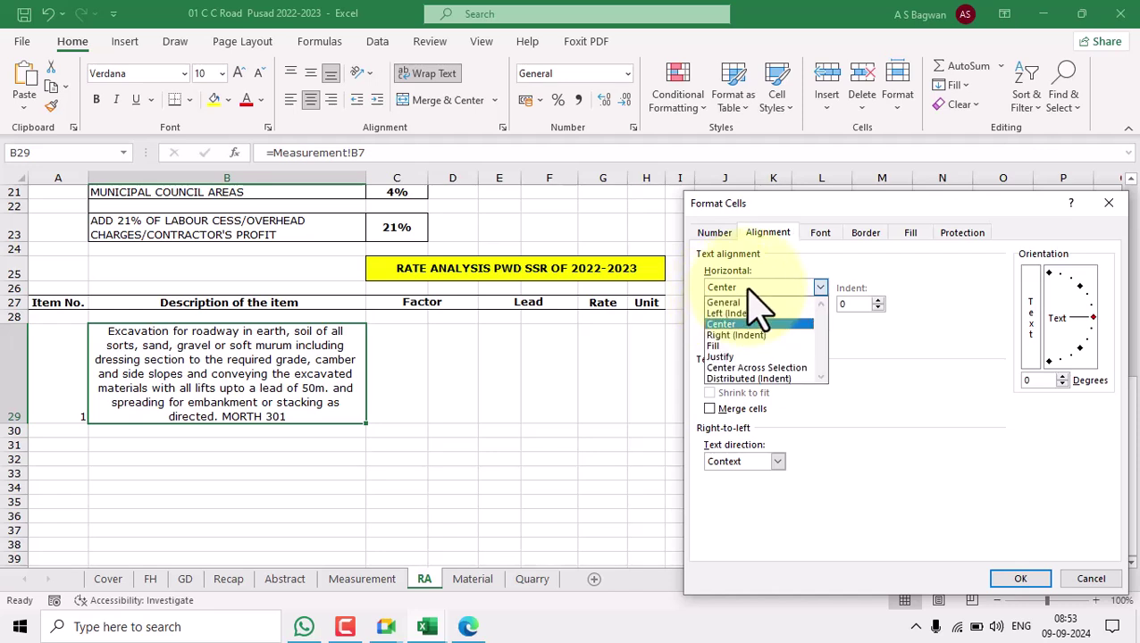
click(733, 357)
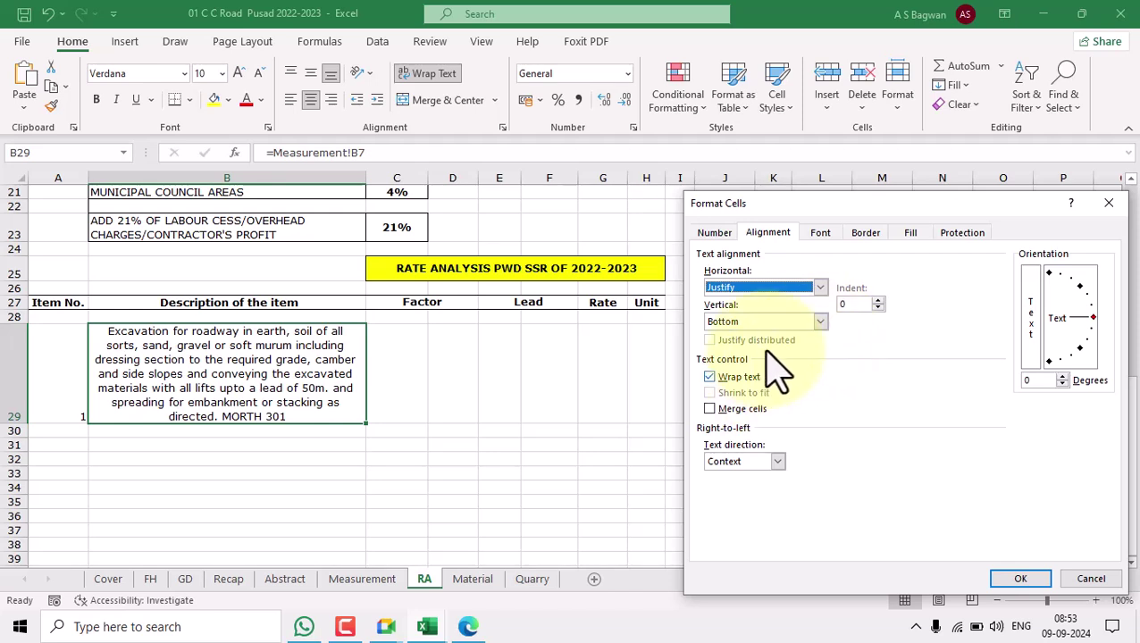
click(759, 321)
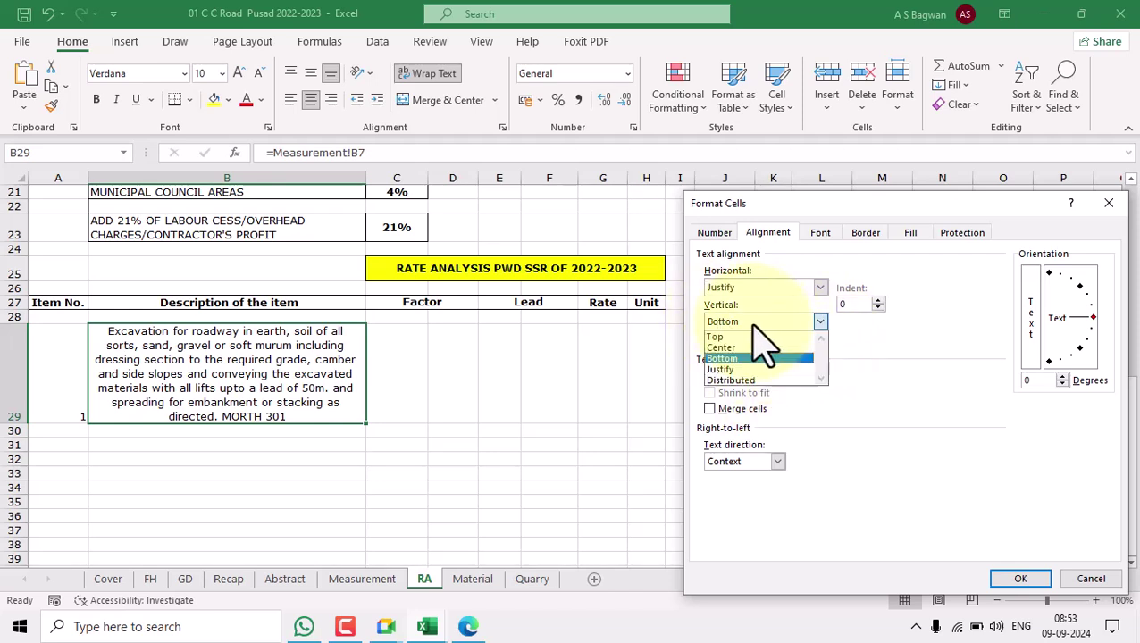
click(721, 335)
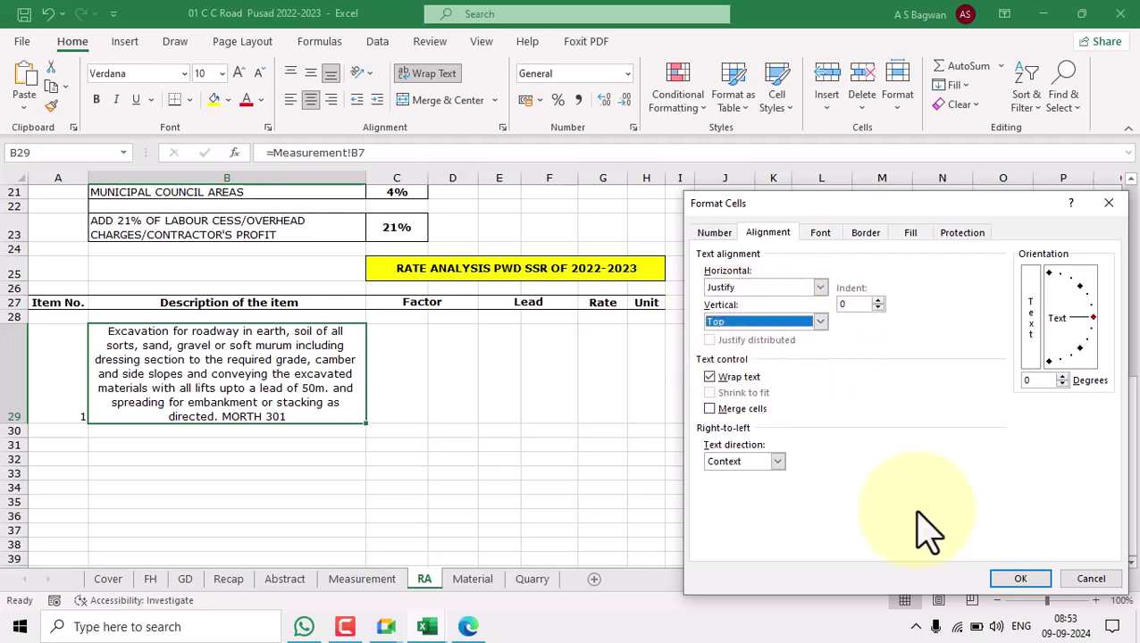
click(1021, 579)
click(116, 459)
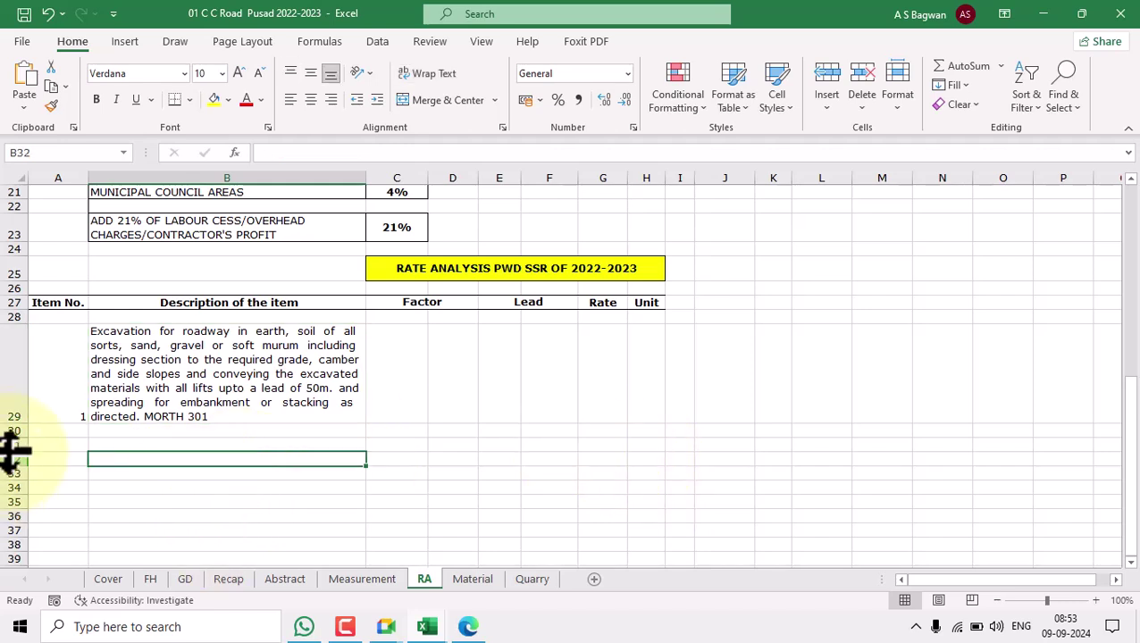
Center the item number in cell A29 horizontally and align it to the top of the cell
click(77, 409)
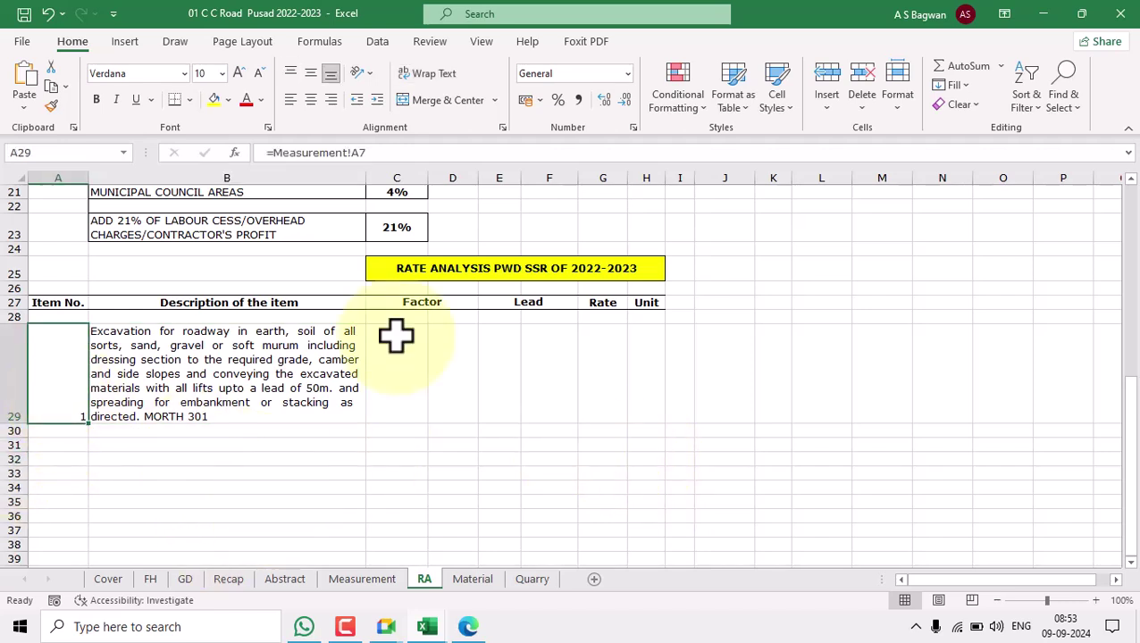
click(312, 103)
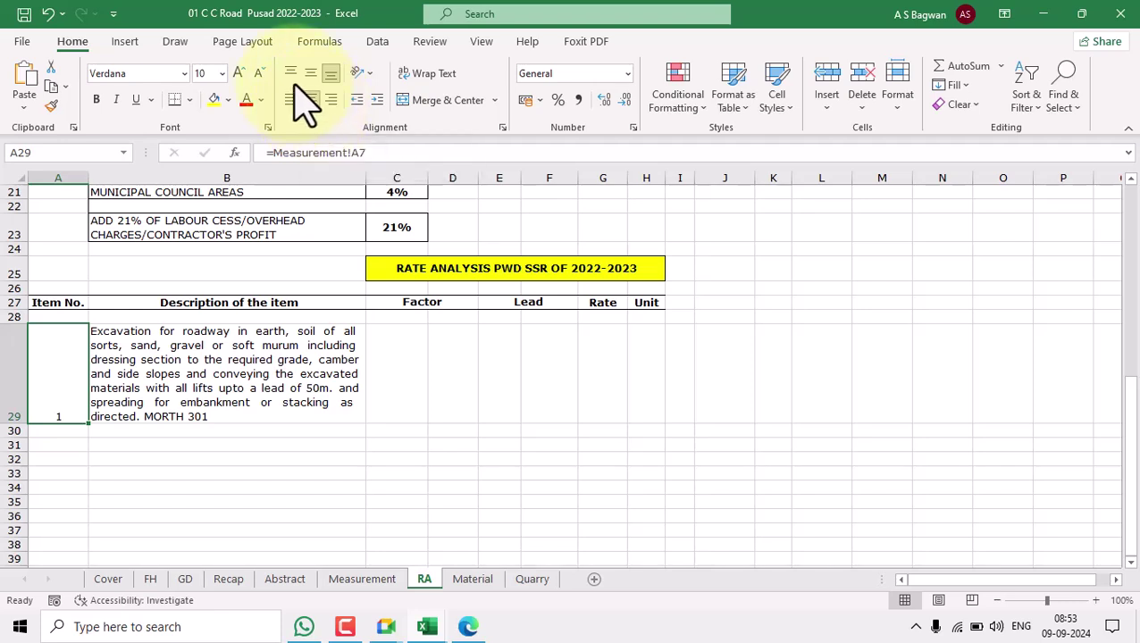
click(290, 73)
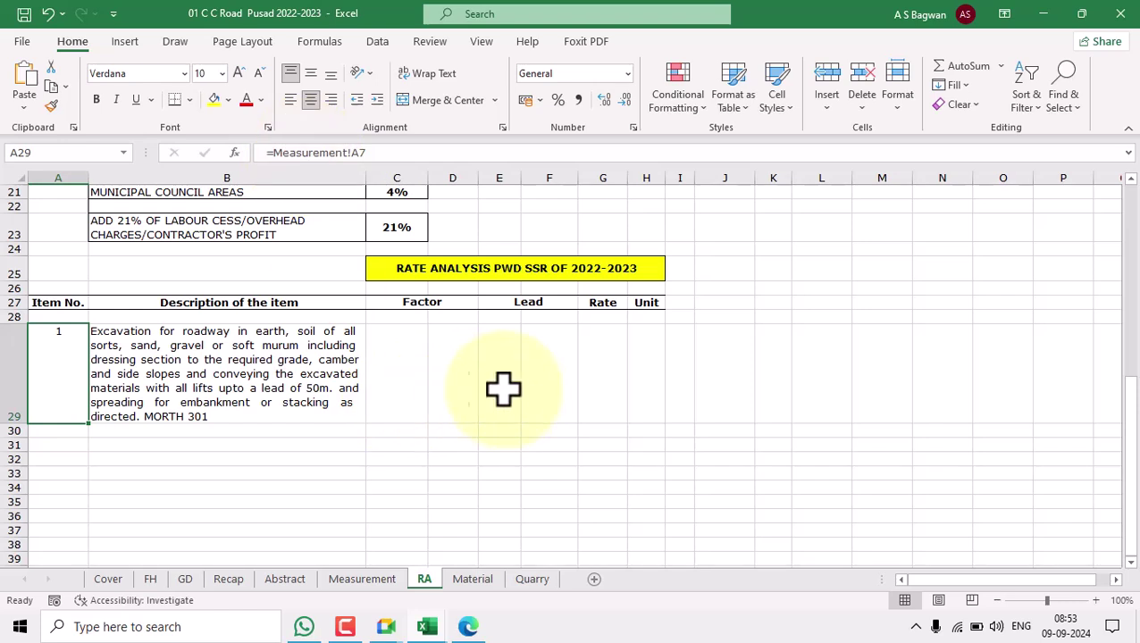
Link cell B30 below the description to the SSR item reference with =Measurement!B8
click(317, 432)
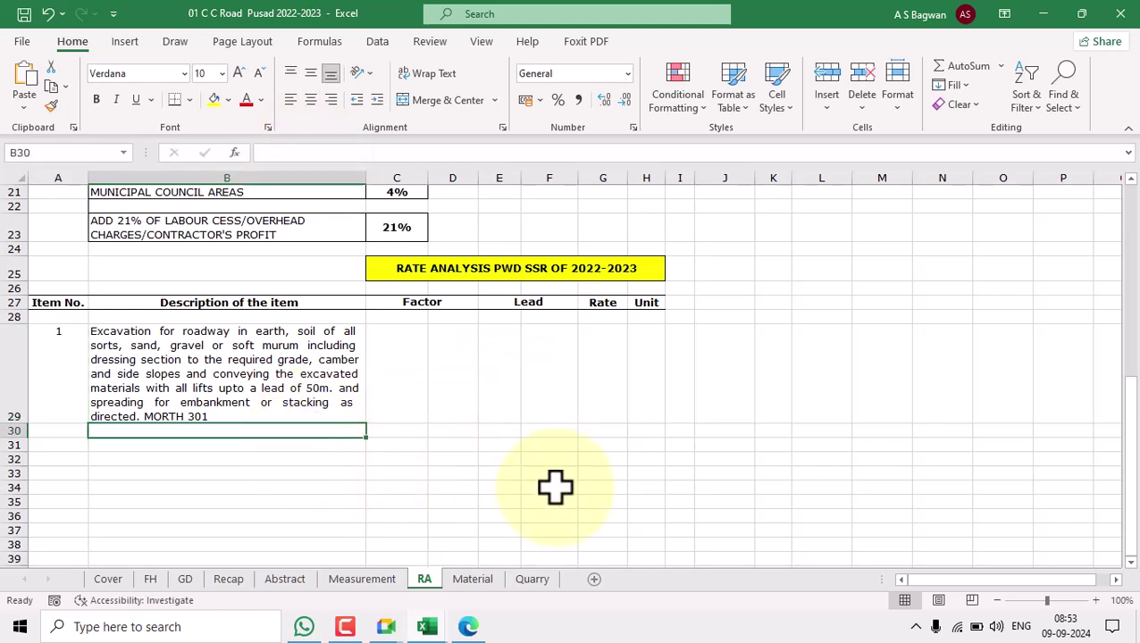
text(=)
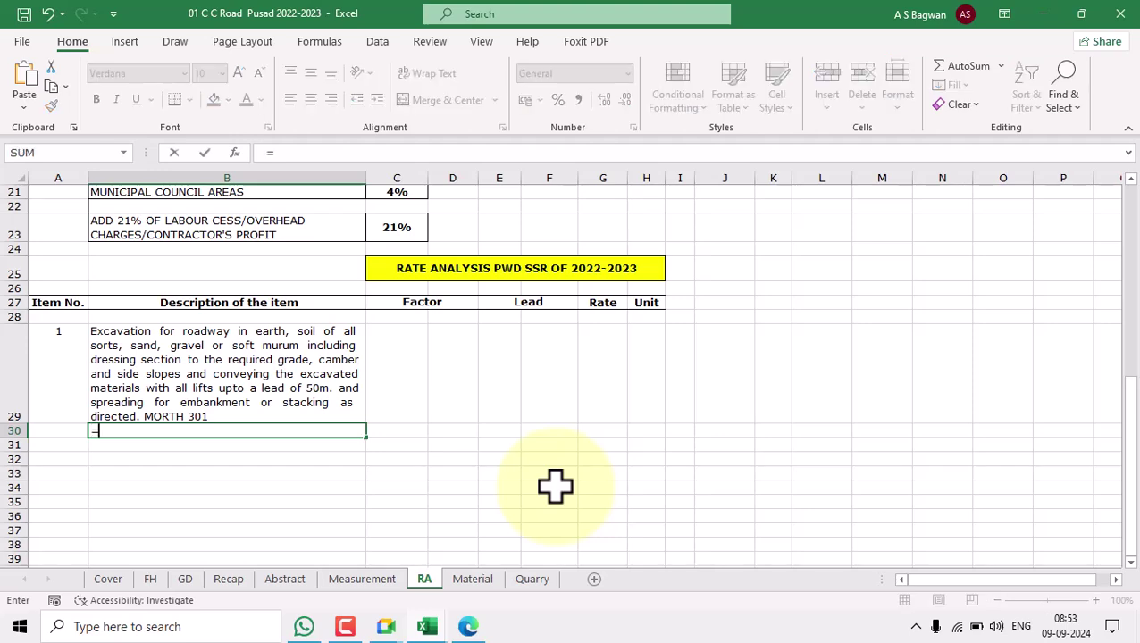
click(358, 580)
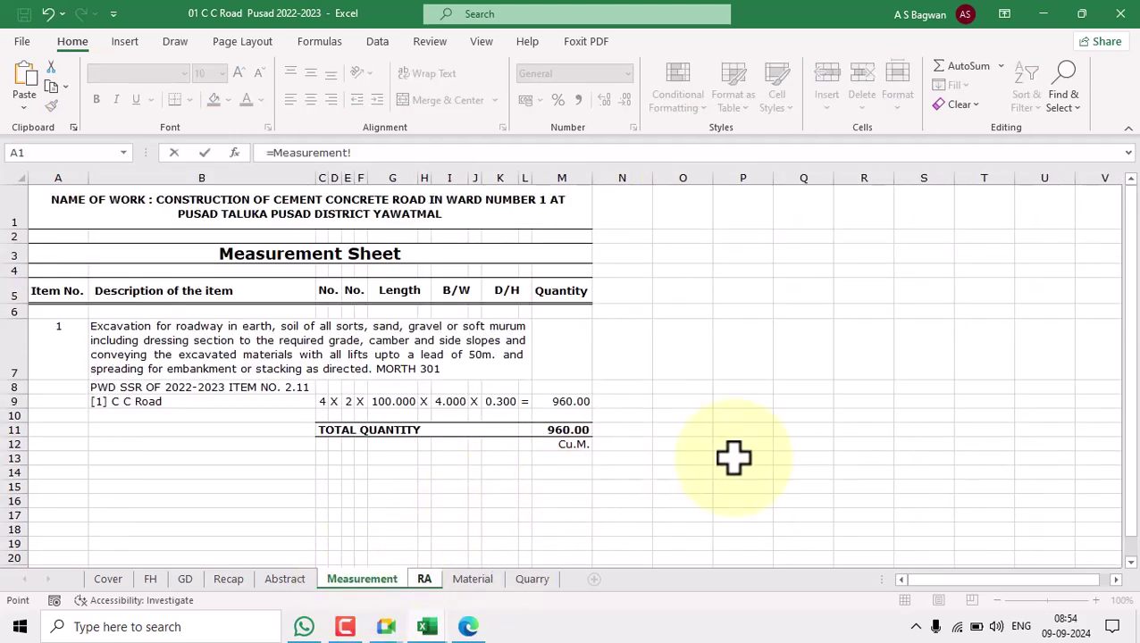
key(Down)
key(Down)
key(Down)
key(Down)
key(Down)
key(Down)
key(Down)
key(Right)
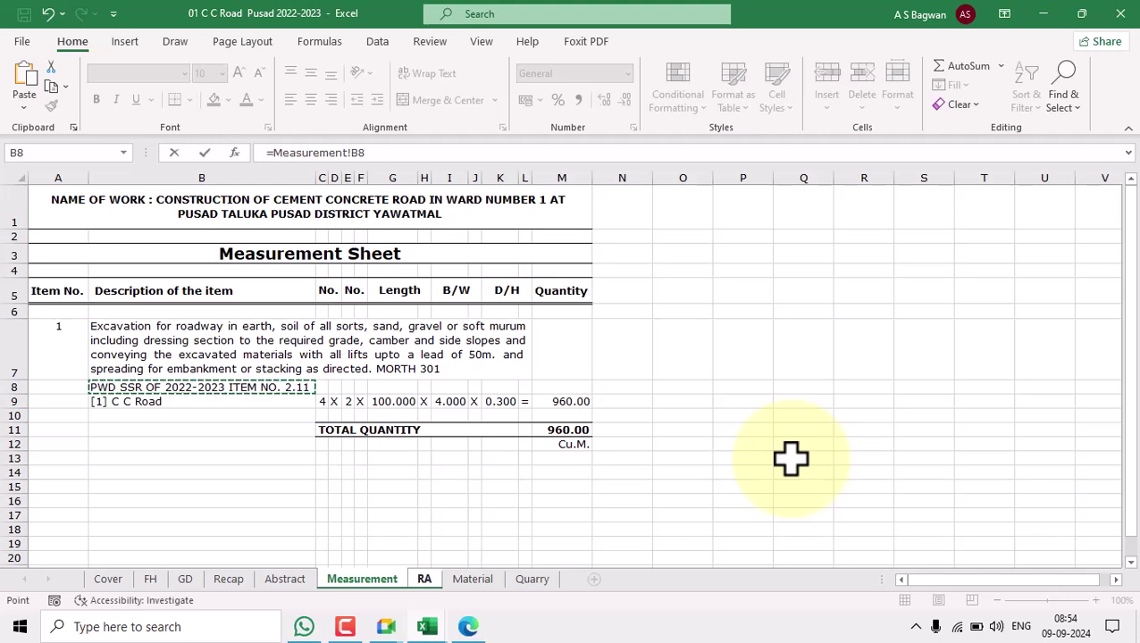
key(Return)
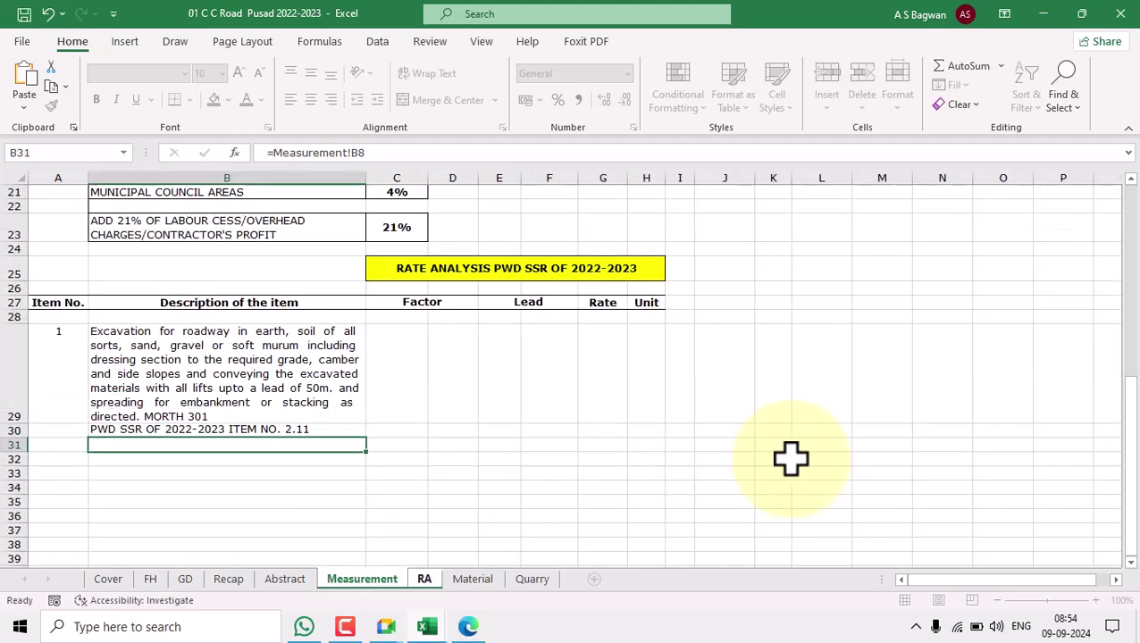
Check the linked item number, description and SSR reference cells of item 1 on the RA sheet
click(77, 404)
click(267, 407)
click(275, 432)
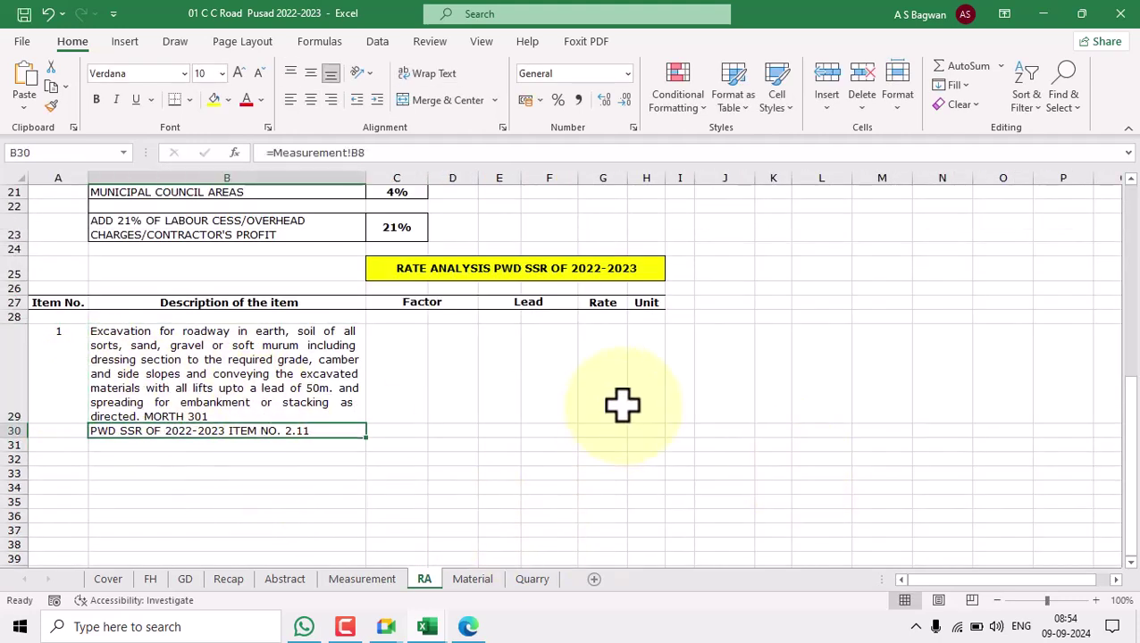
Select cell G30 under Rate and find SSR item 2.11, roadway excavation, in the SSR_2022-23 workbook
click(598, 297)
click(604, 429)
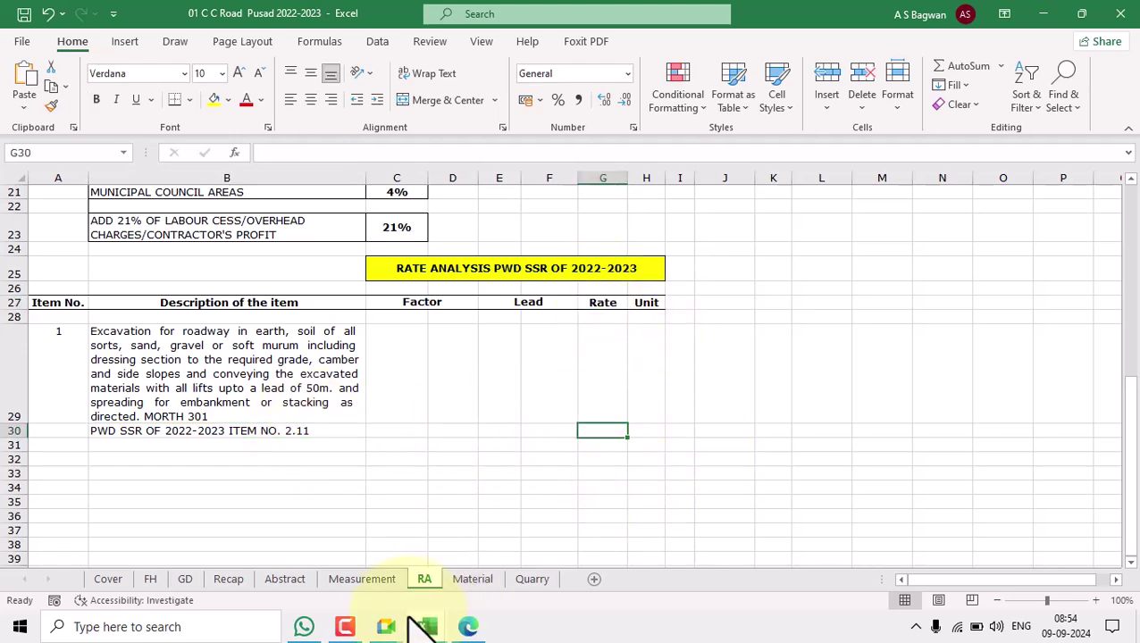
mouse_move(431, 625)
click(549, 504)
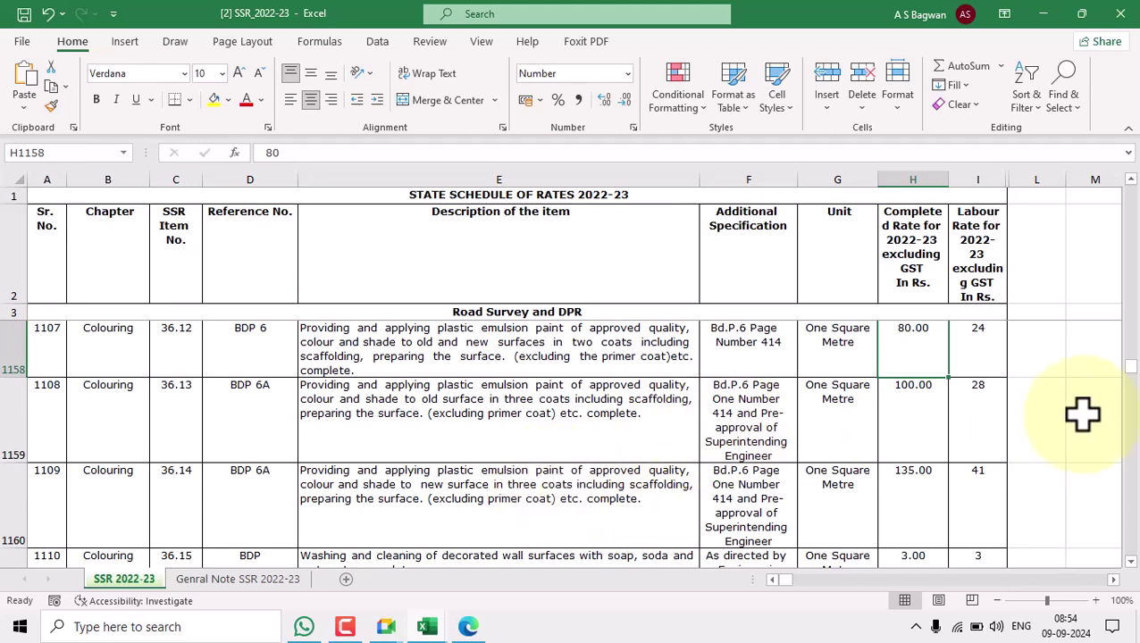
scroll(1131, 393, down, 1)
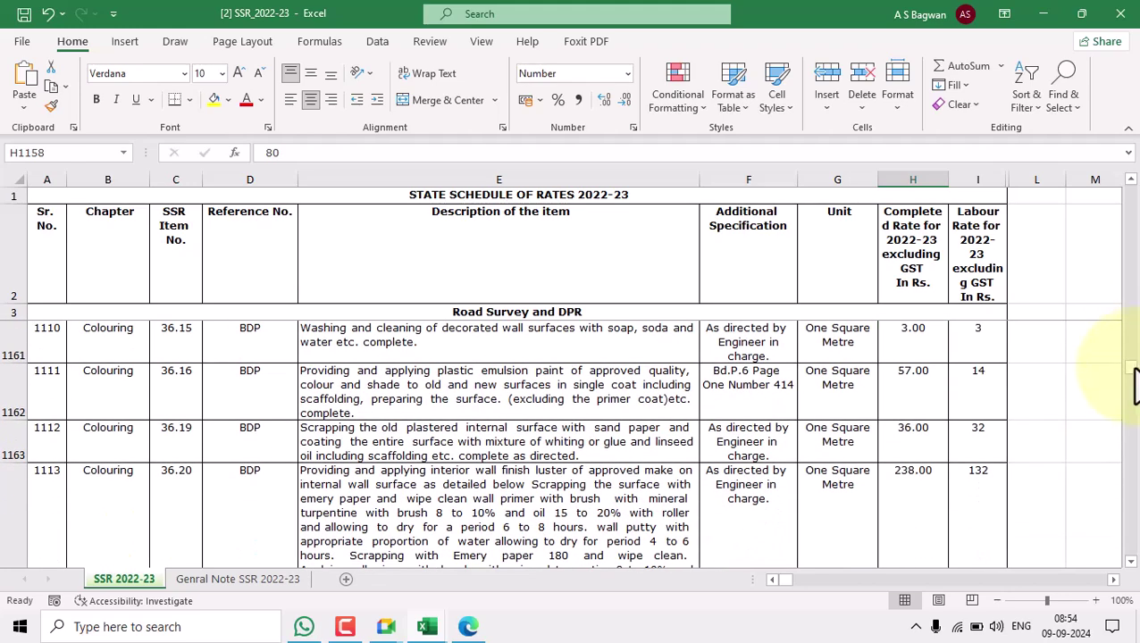
scroll(1133, 384, down, 1)
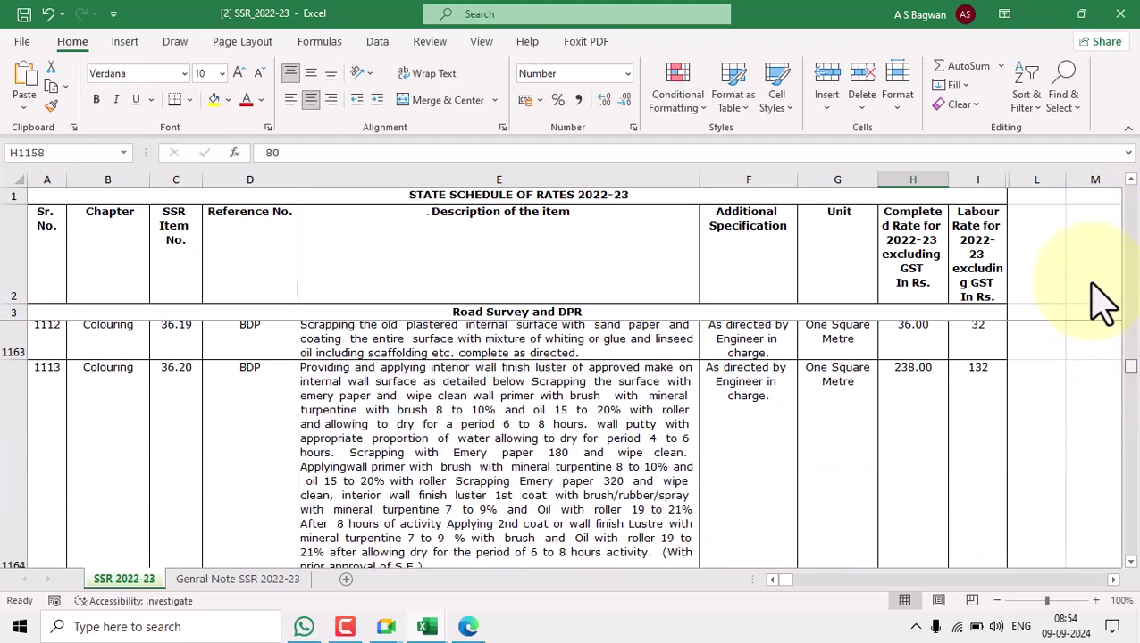
scroll(1002, 372, up, 20)
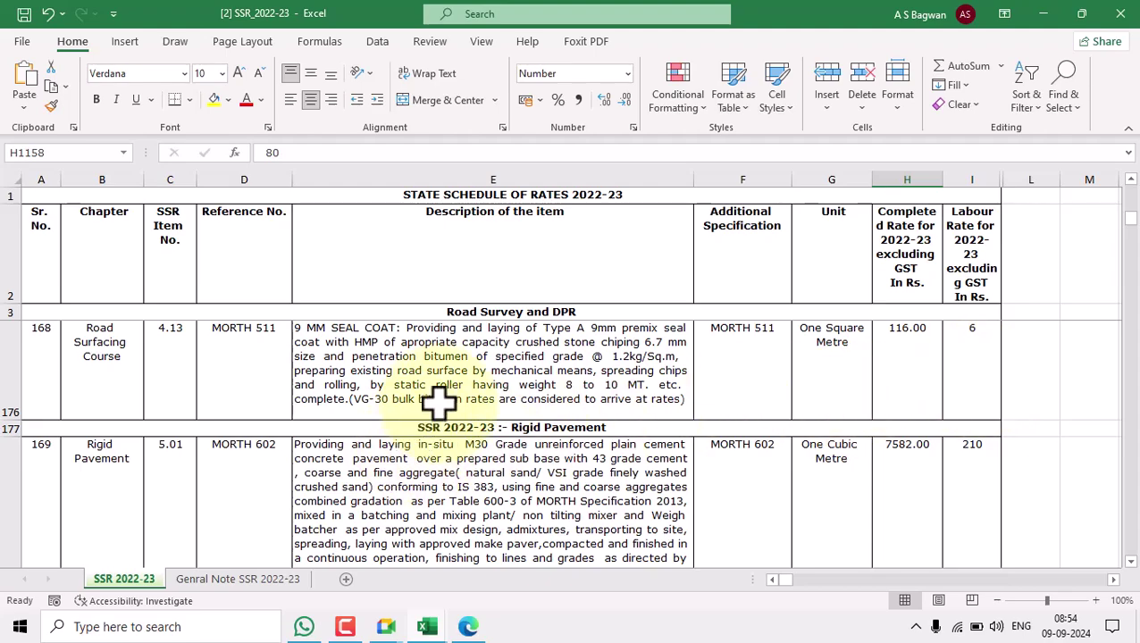
scroll(438, 402, up, 2)
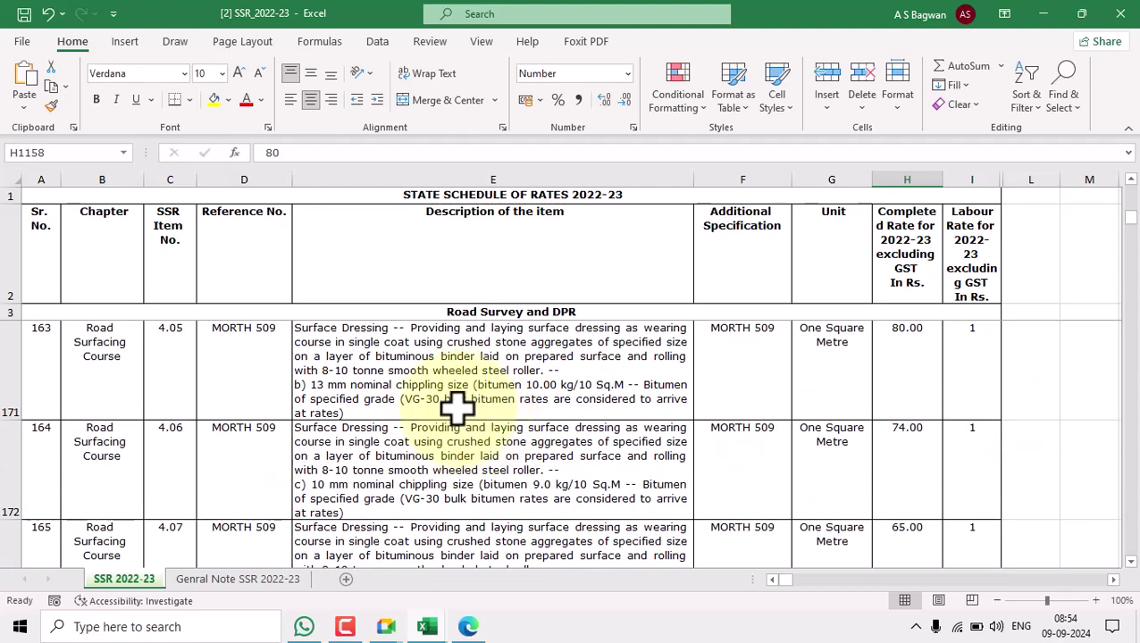
scroll(465, 409, up, 2)
scroll(457, 409, up, 4)
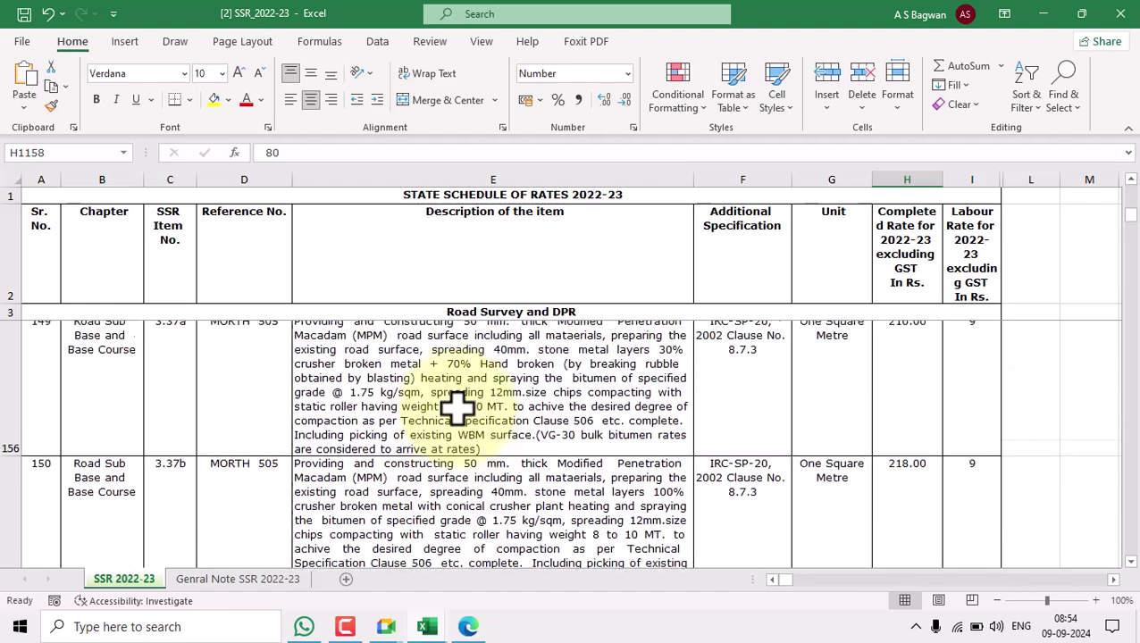
scroll(457, 409, up, 2)
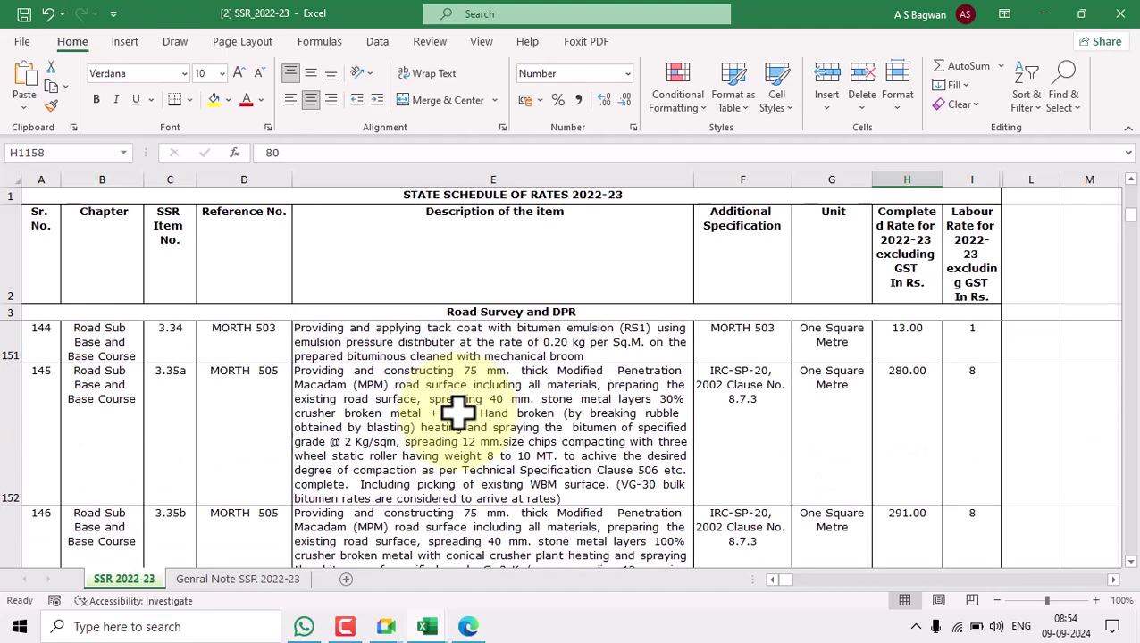
scroll(457, 409, up, 6)
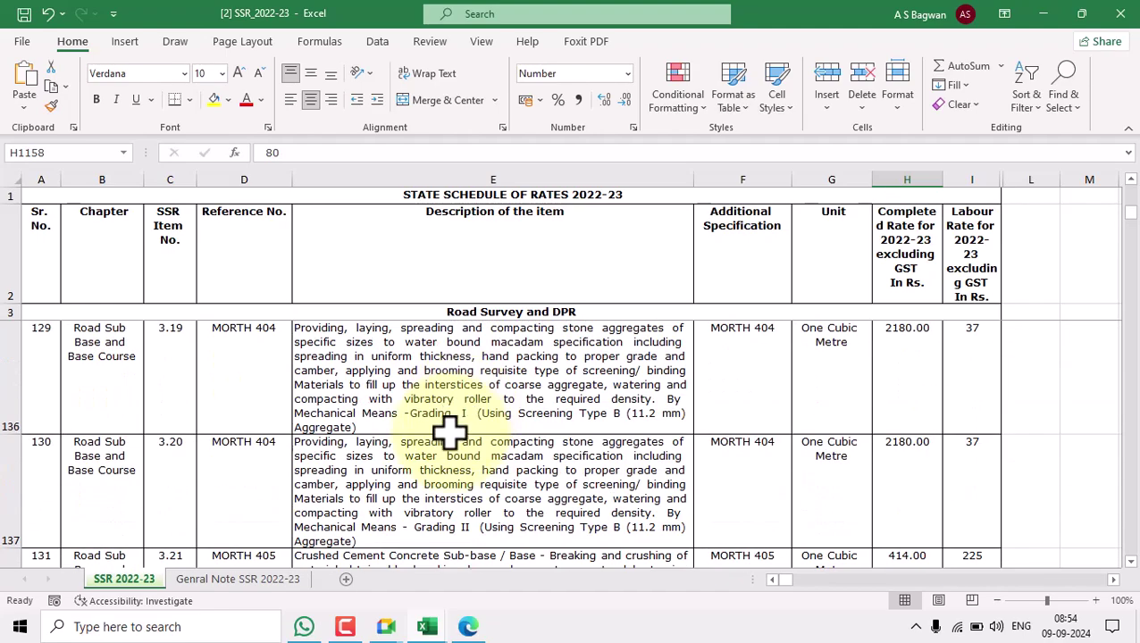
scroll(449, 433, down, 4)
scroll(443, 449, up, 3)
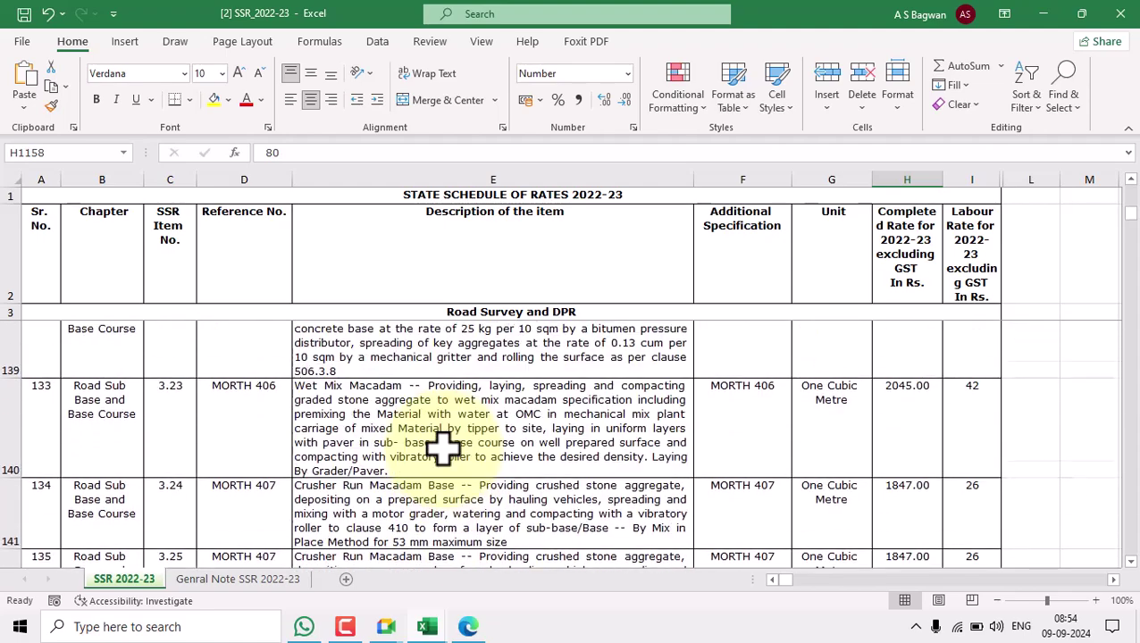
scroll(443, 448, up, 12)
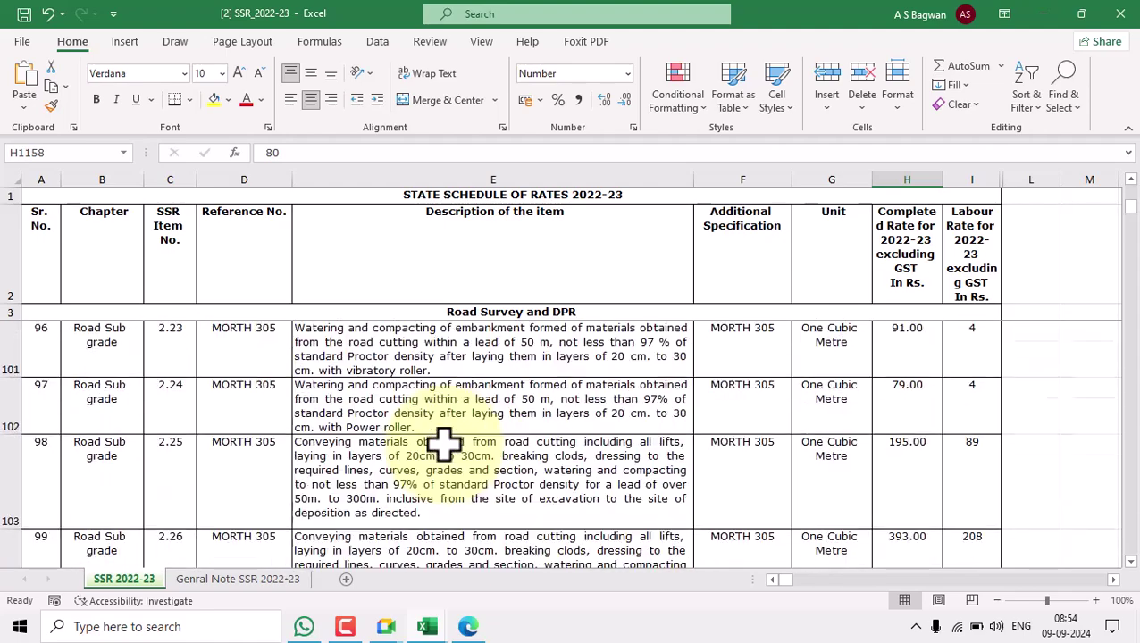
scroll(444, 439, up, 5)
scroll(367, 461, down, 2)
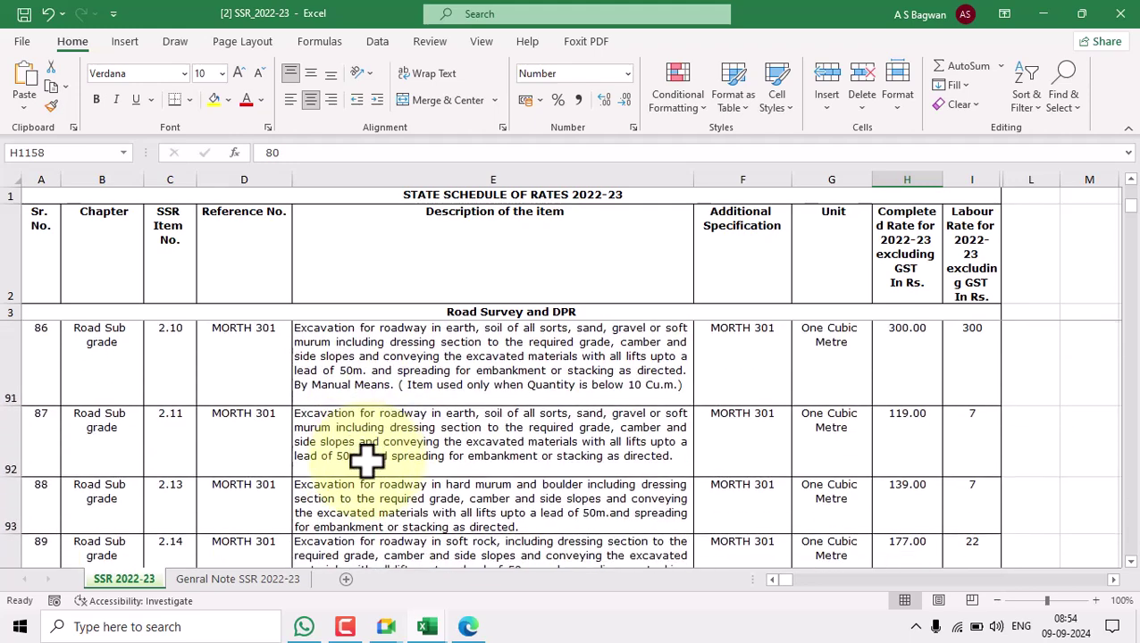
Highlight the completed rate of SSR item 2.11 in cell H92 and switch back to the road estimate's RA sheet
click(41, 456)
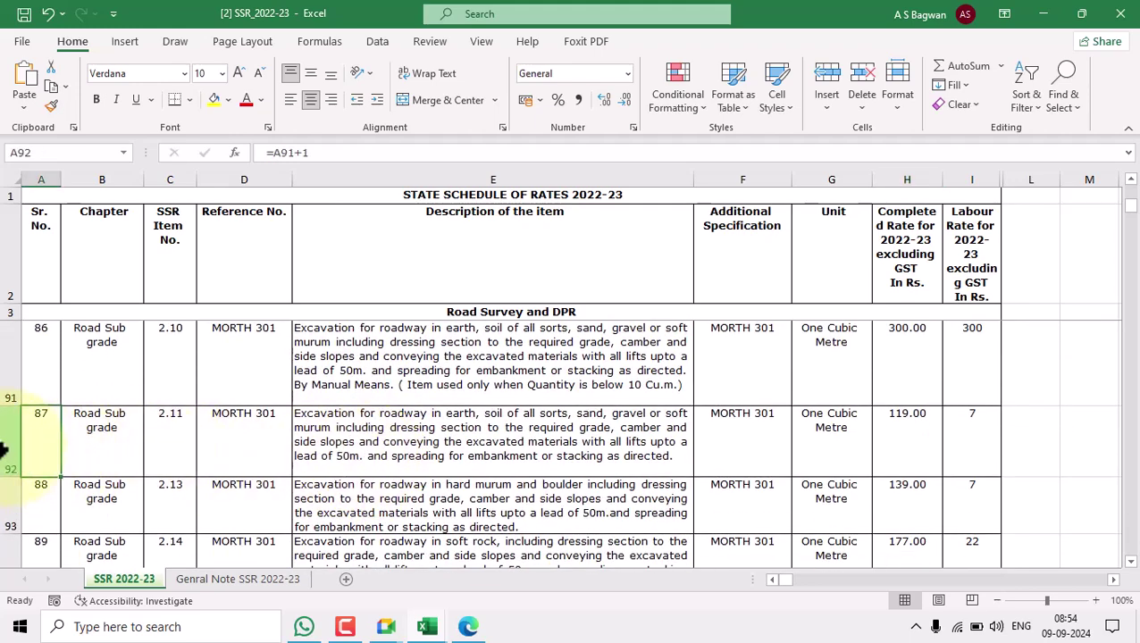
click(6, 453)
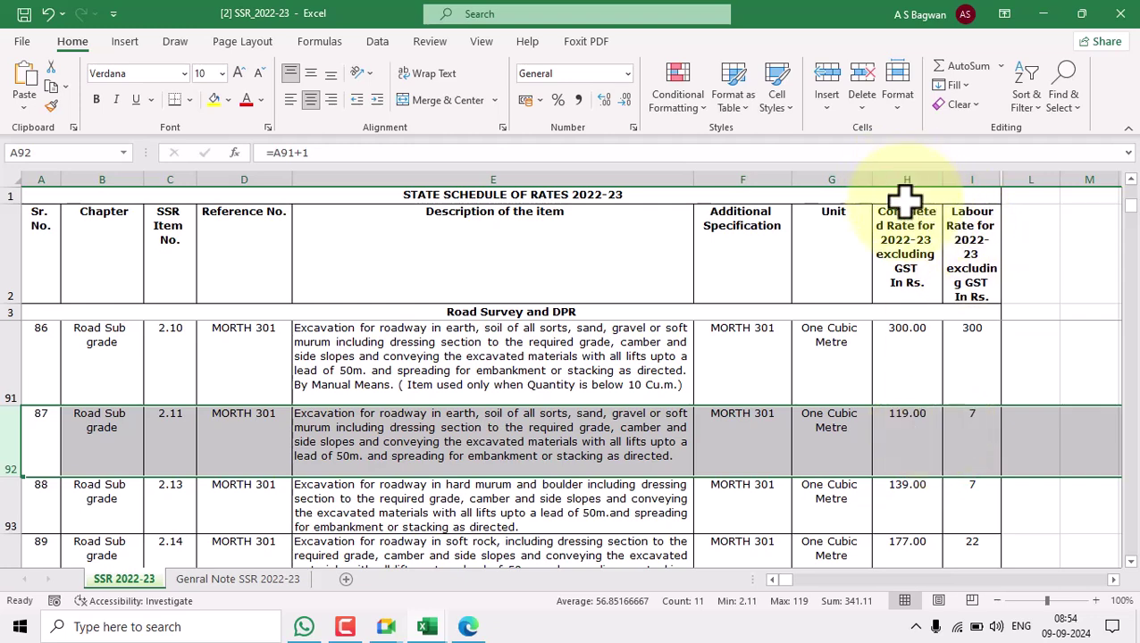
double_click(920, 418)
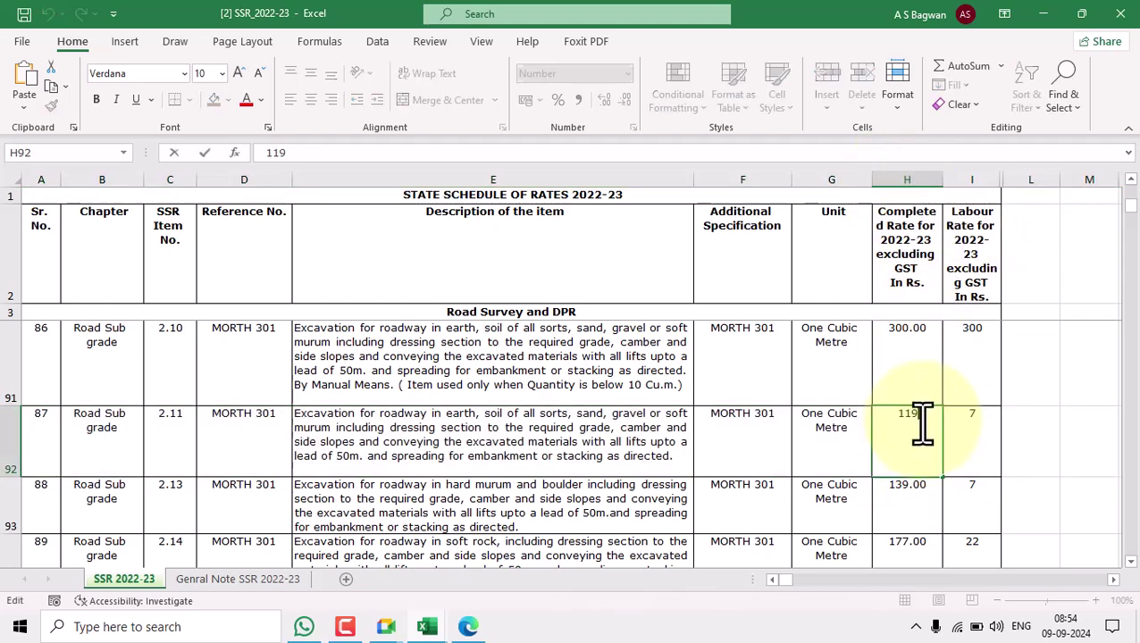
drag(929, 418, 894, 418)
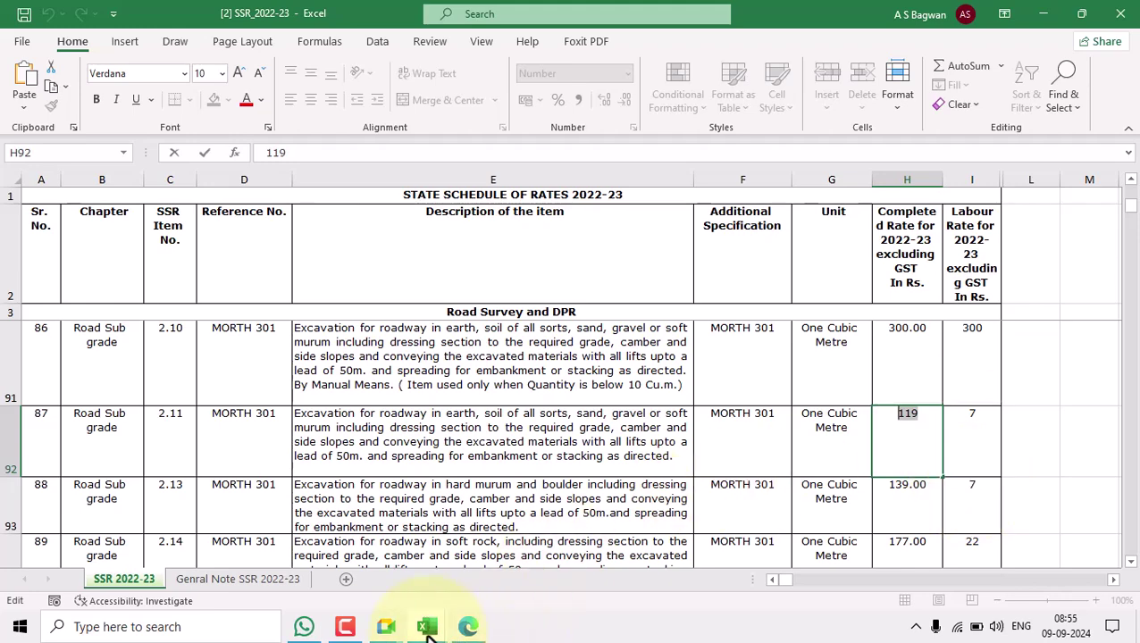
mouse_move(427, 628)
click(368, 596)
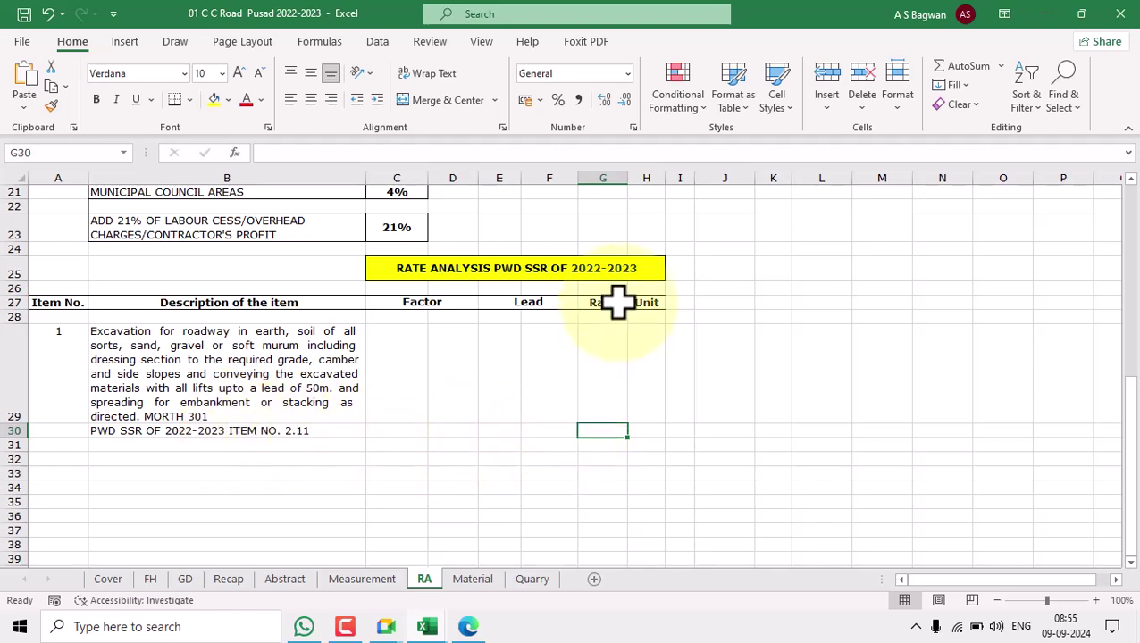
Enter the rate 119 in cell G30 and format it bold with two decimal places
key(BackSpace)
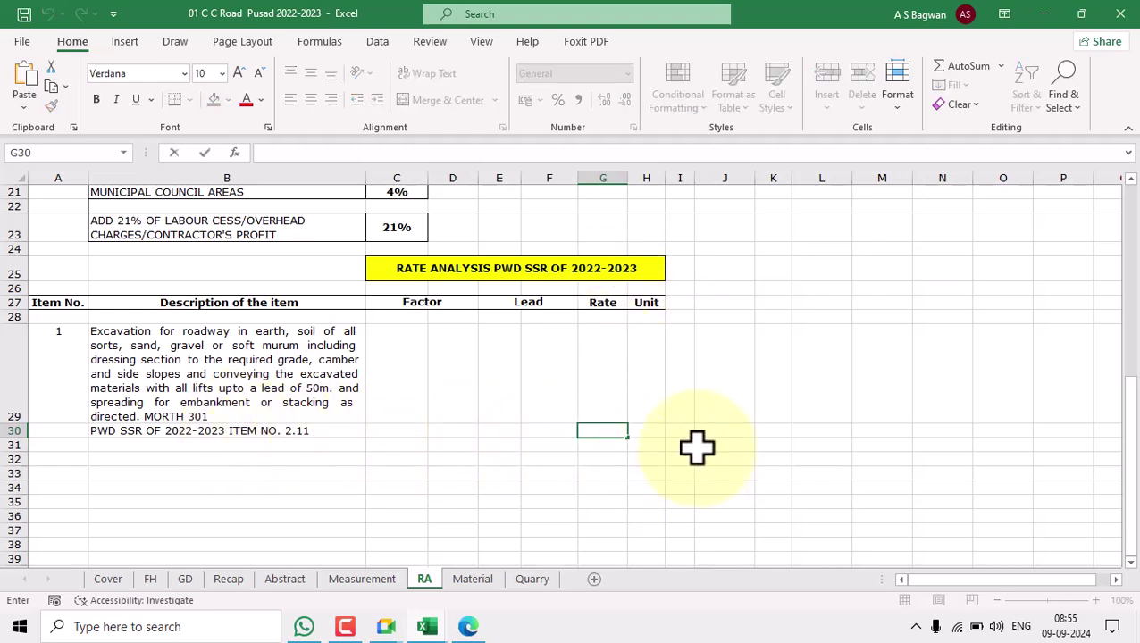
key(Return)
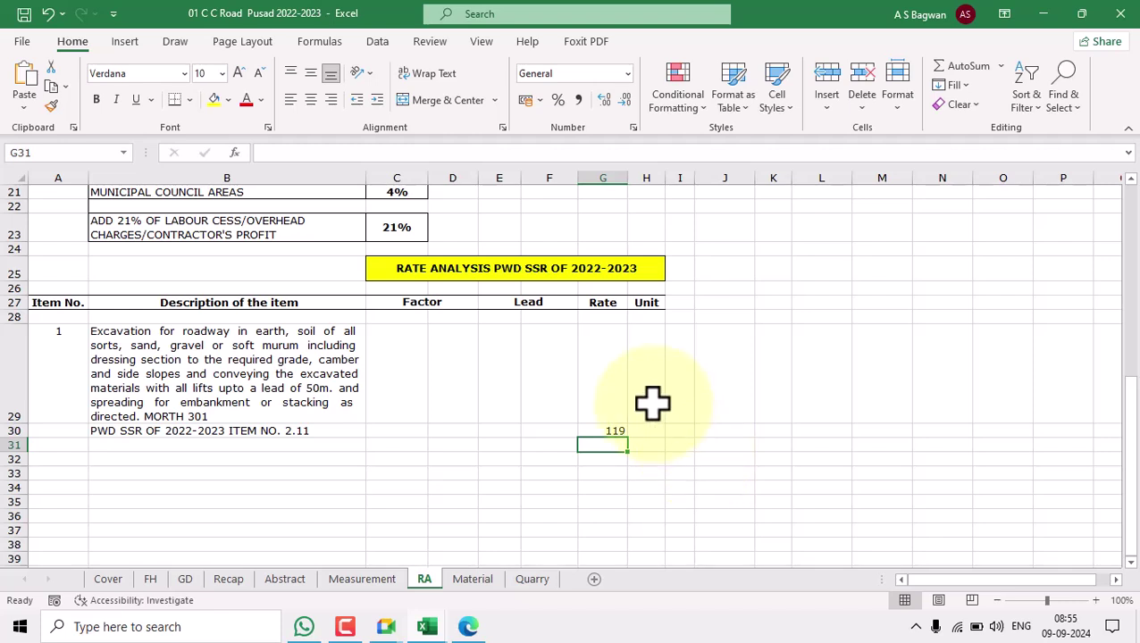
click(609, 433)
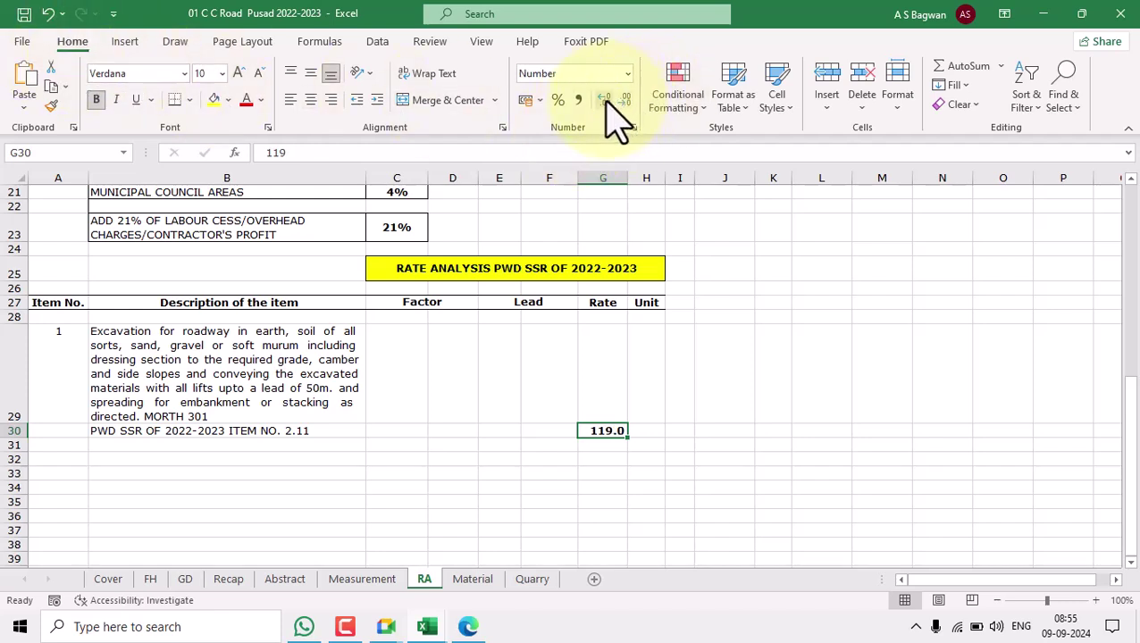
click(765, 429)
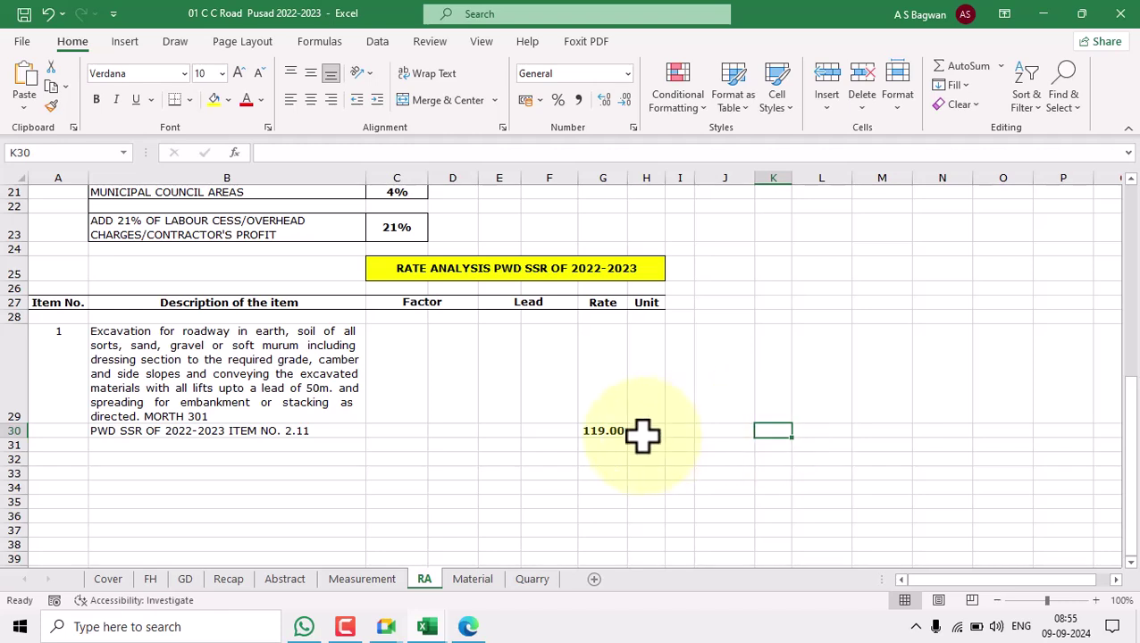
click(606, 429)
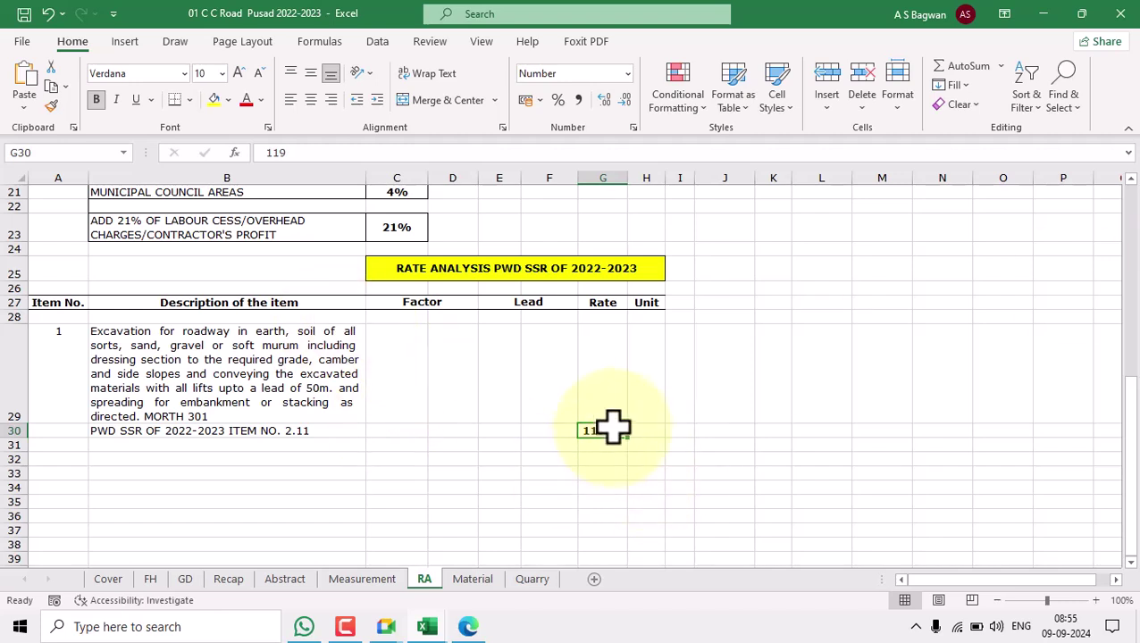
click(699, 474)
click(604, 433)
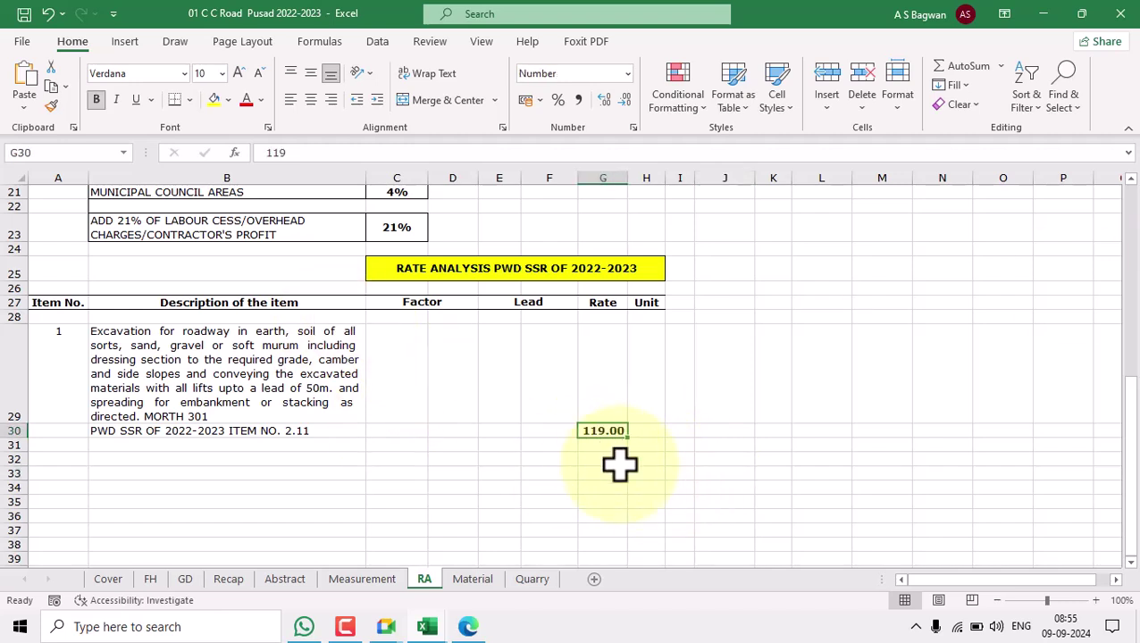
Link cell B31 to the 21% labour cess/overhead/contractor's profit deduction label with =$B$17
click(342, 443)
text(=)
scroll(473, 470, up, 5)
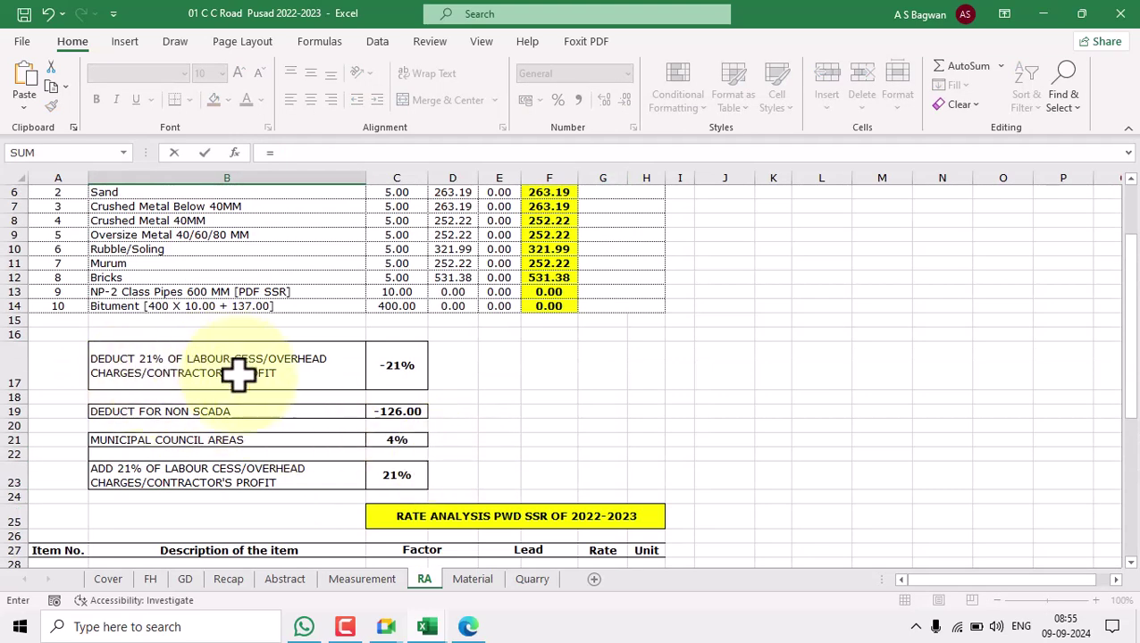
click(252, 375)
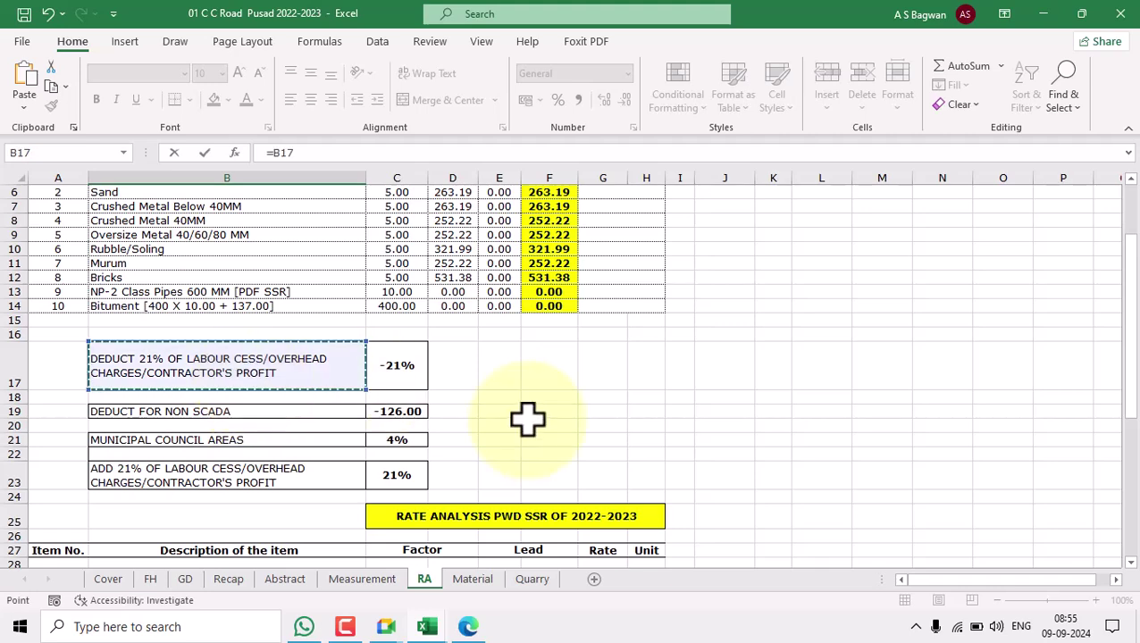
scroll(527, 420, down, 6)
key(Return)
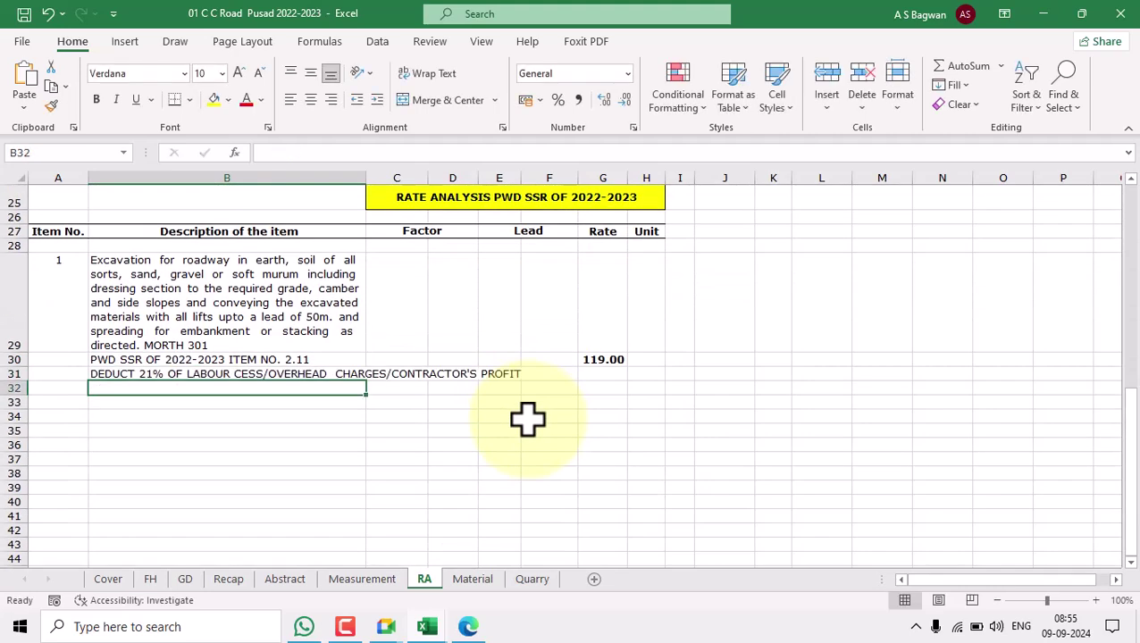
Wrap the deduction text in cell B31 and align it left
click(326, 375)
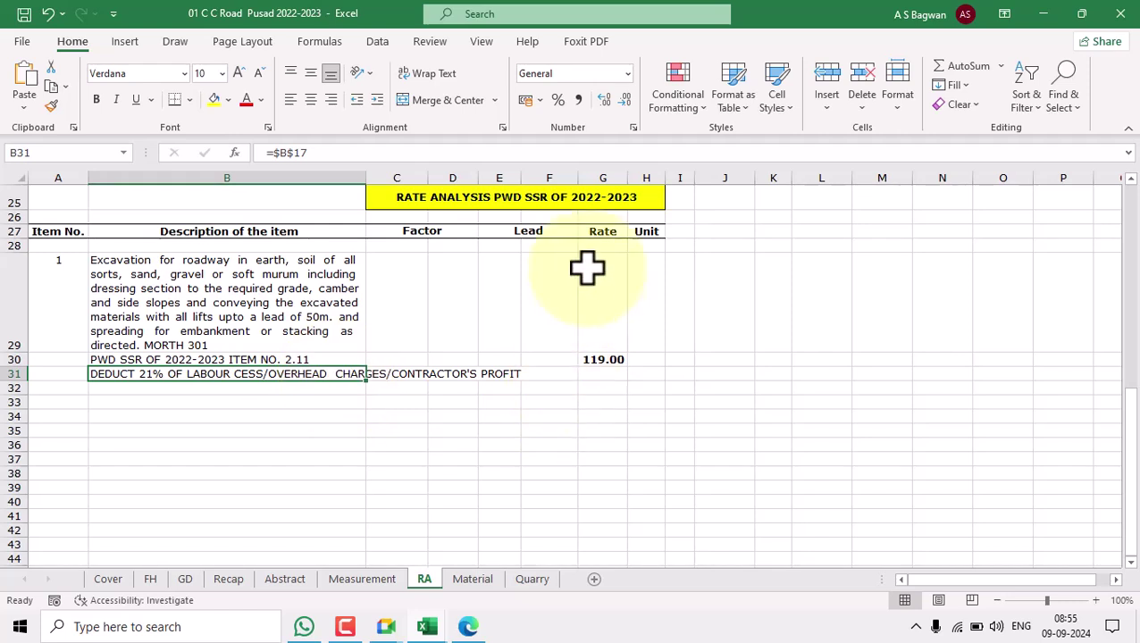
key(alt+h)
key(a)
key(c)
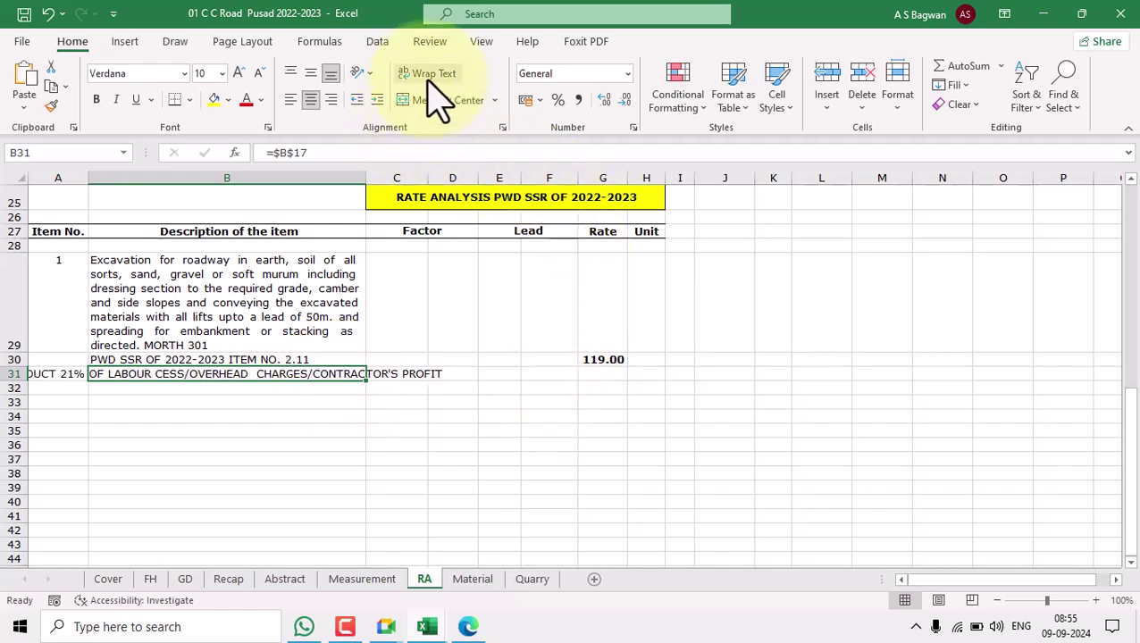
click(429, 74)
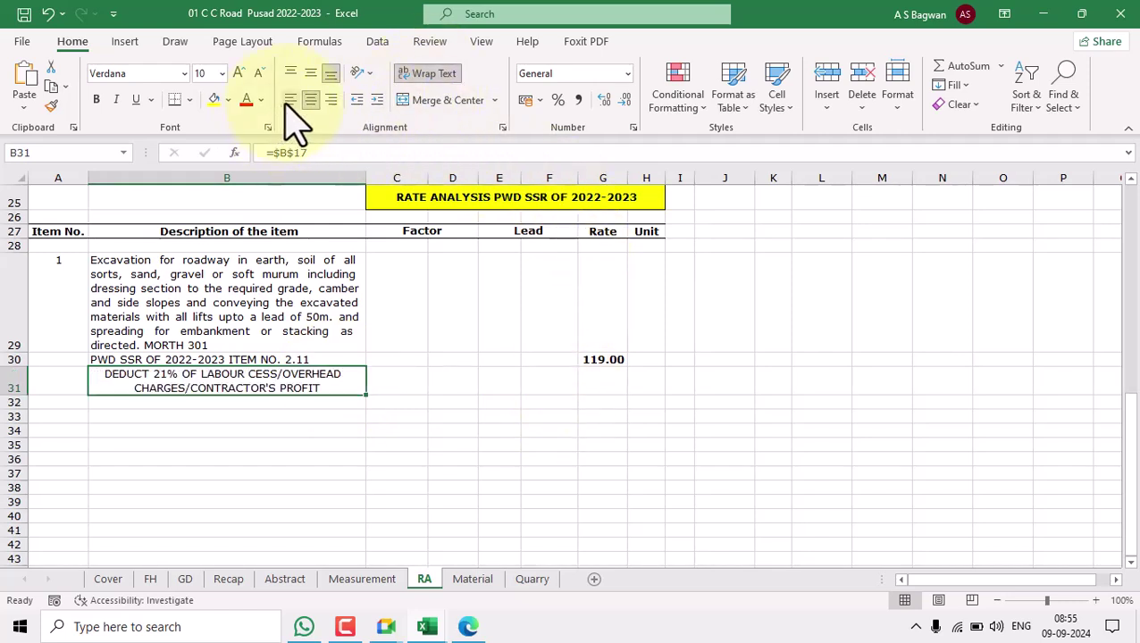
click(289, 100)
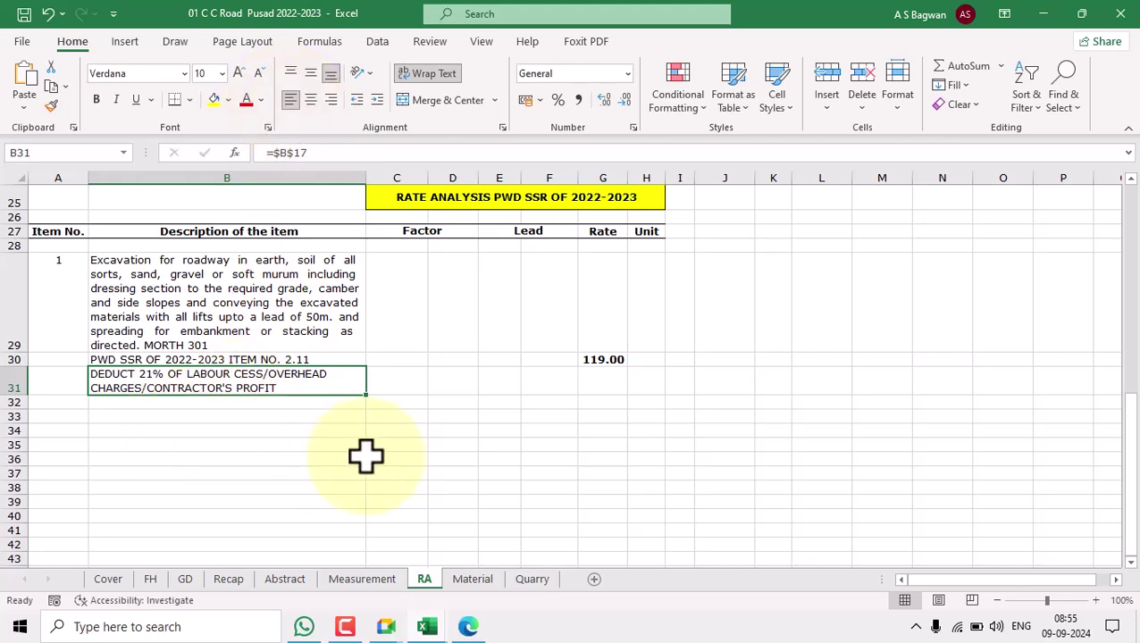
Link cell C31 under Factor to the -21% deduction percentage in cell C17
click(403, 380)
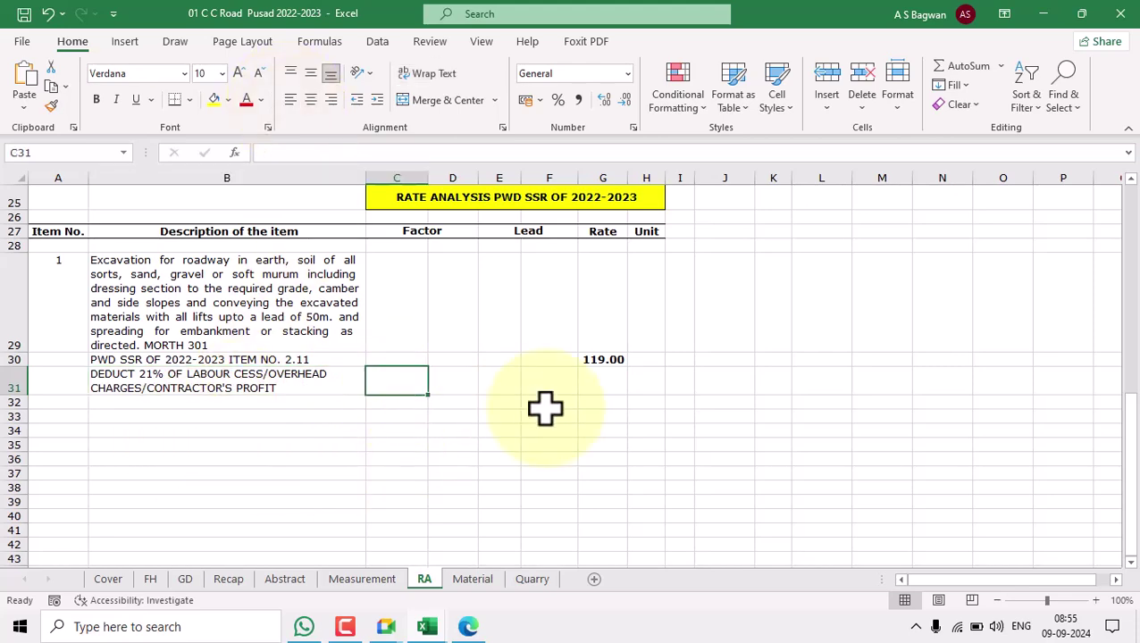
scroll(540, 411, up, 5)
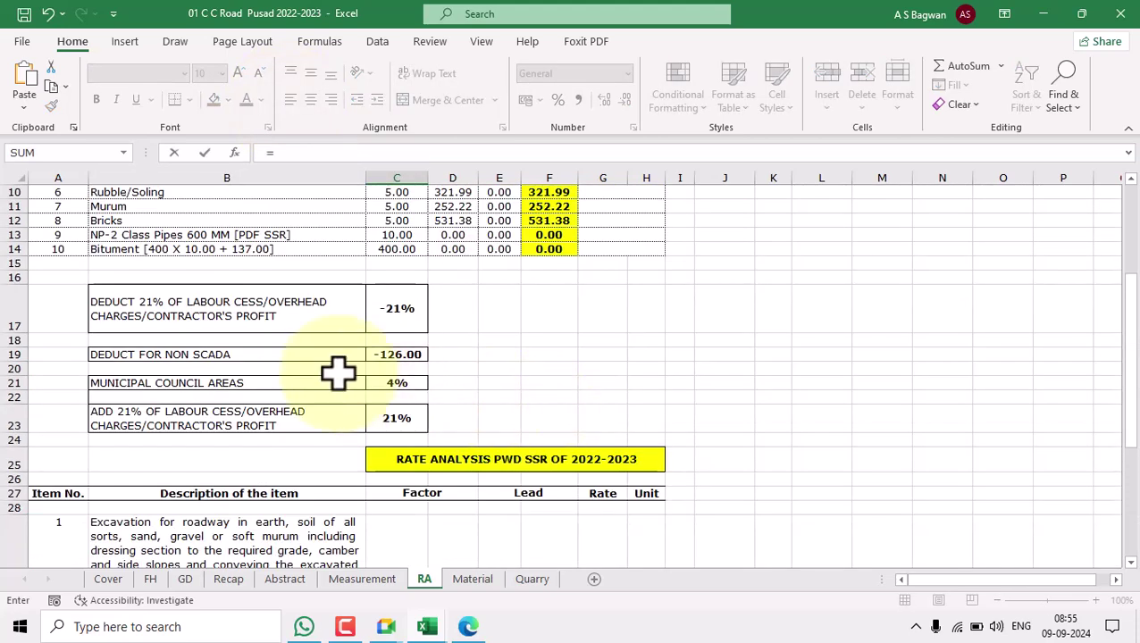
click(396, 311)
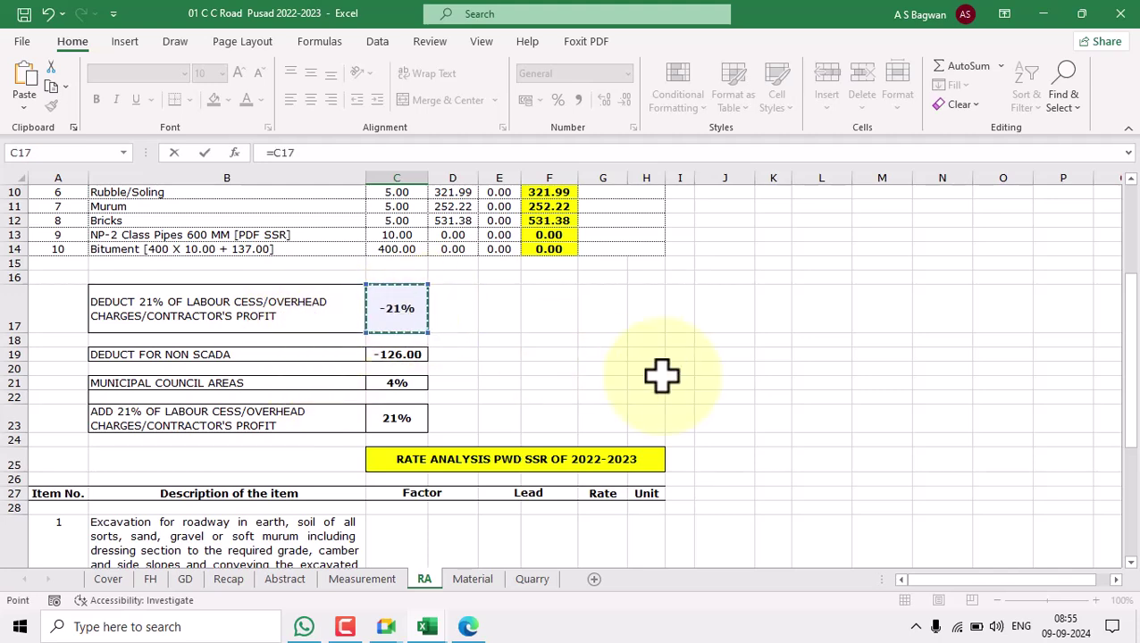
key(Return)
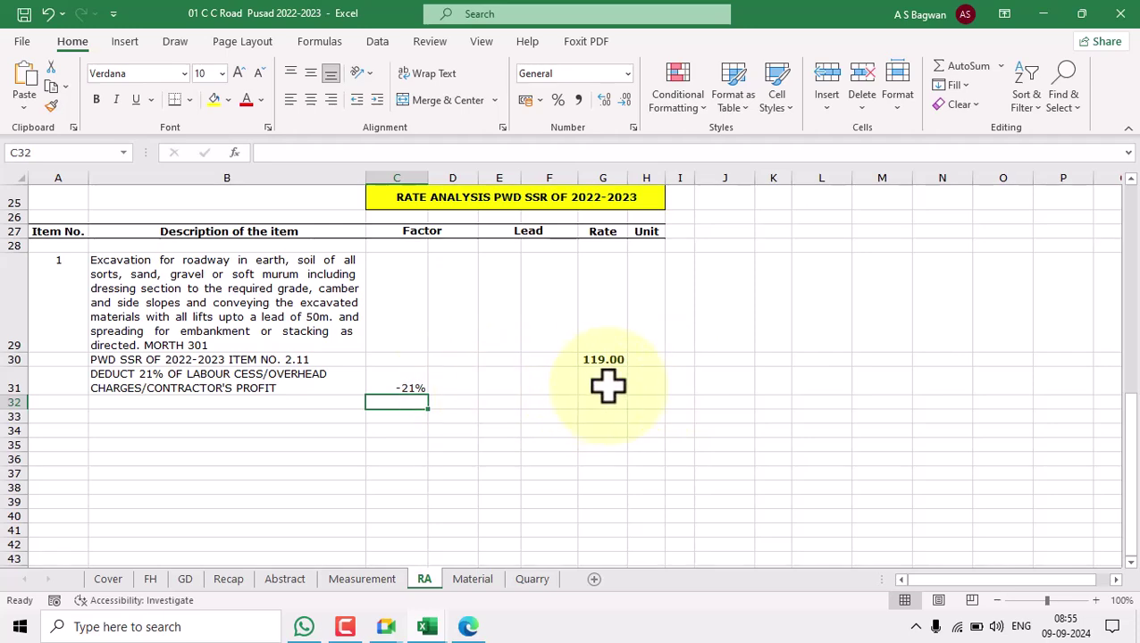
Check the DEDUCT FOR NON SCADA entry in B19 and the empty row 32 across to the Rate column
scroll(351, 365, up, 3)
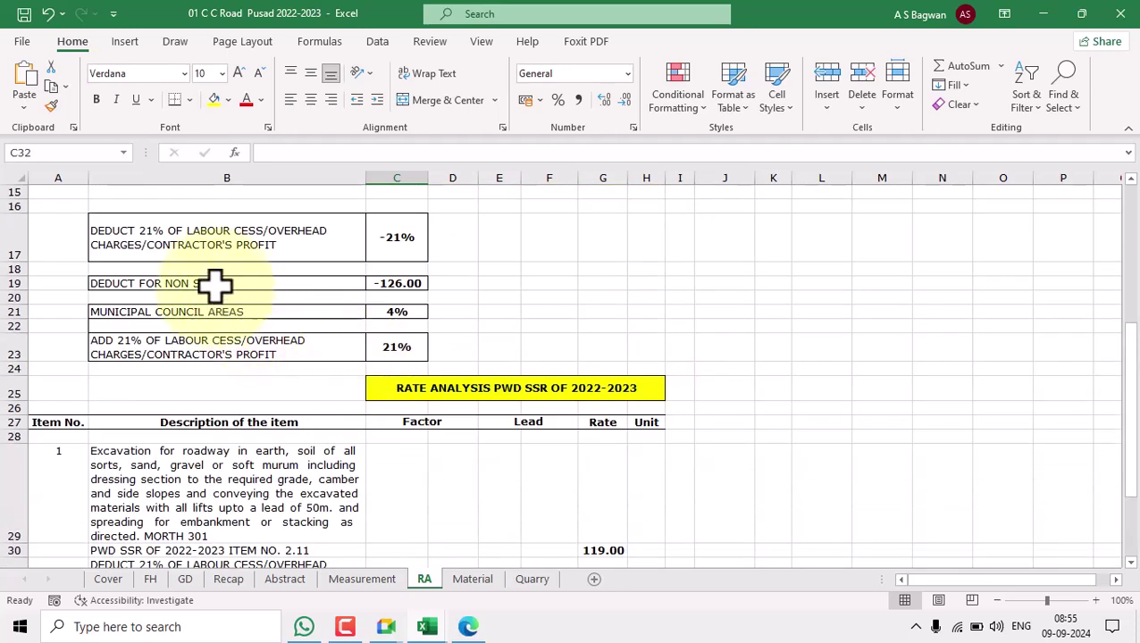
click(216, 284)
scroll(338, 336, down, 2)
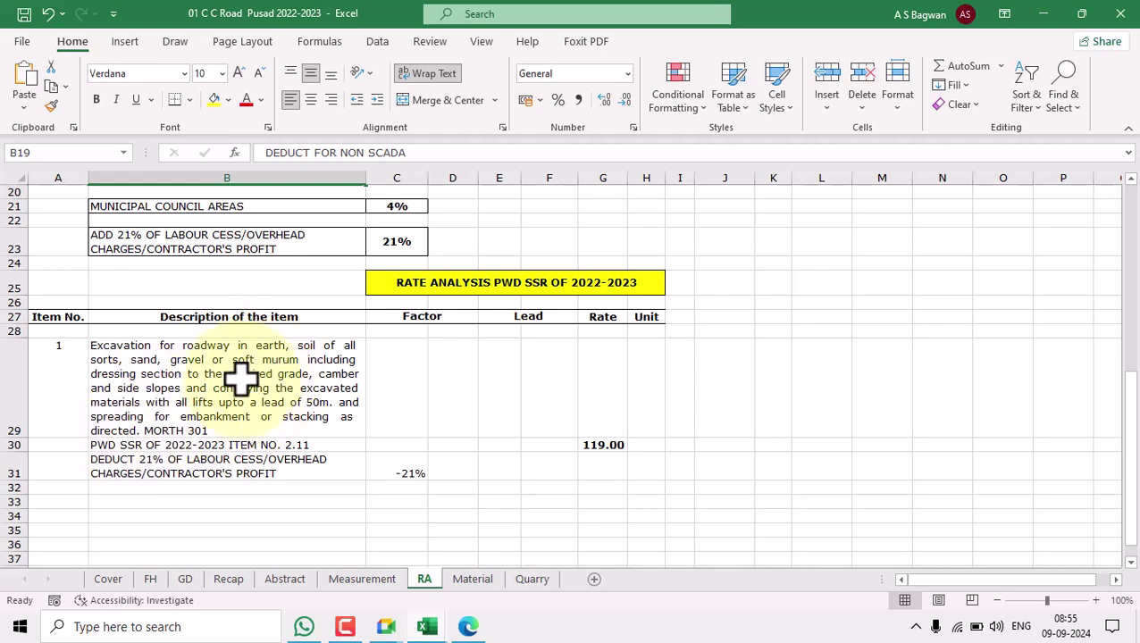
click(350, 488)
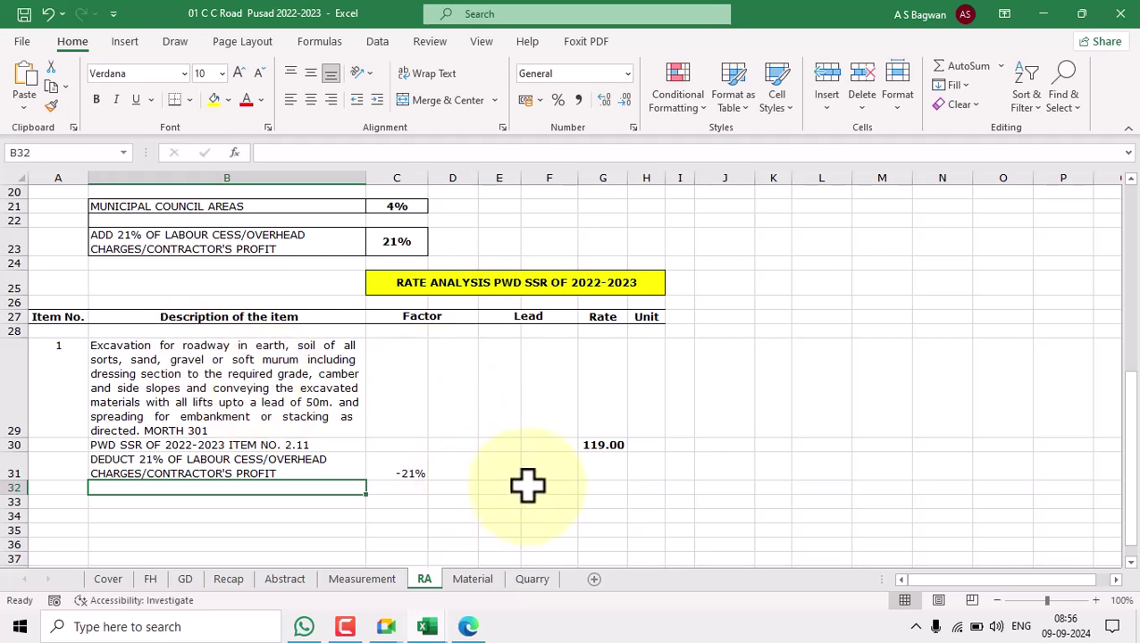
key(Right)
key(Right)
key(Right)
key(Right)
key(Right)
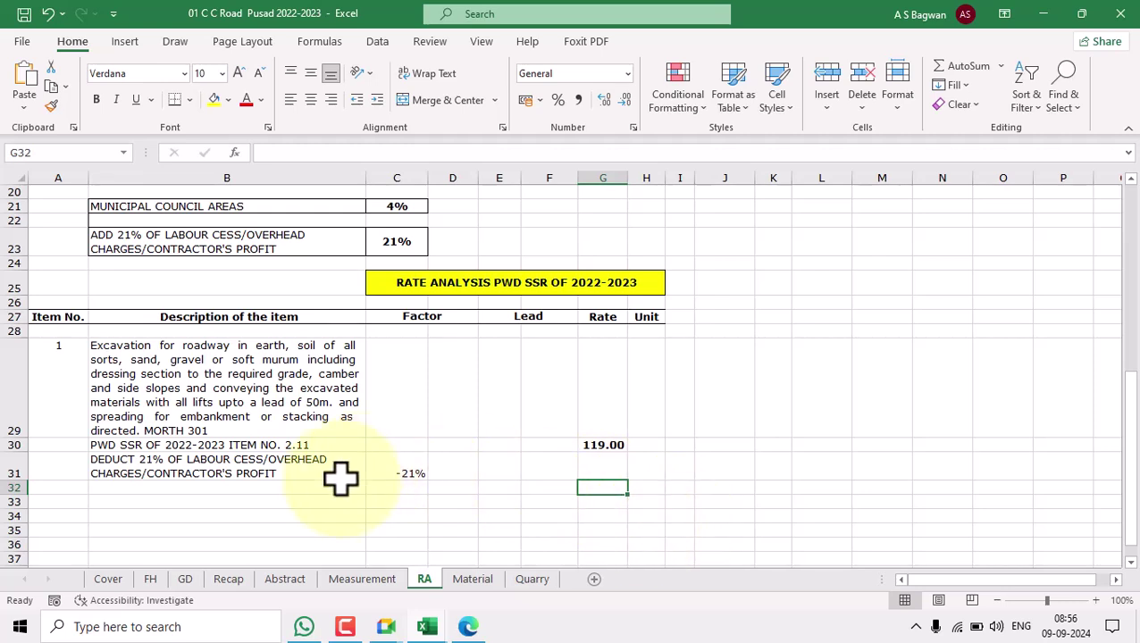
Total the rate column in cell G33 with =SUM(G30:G32) and make the result bold
click(605, 502)
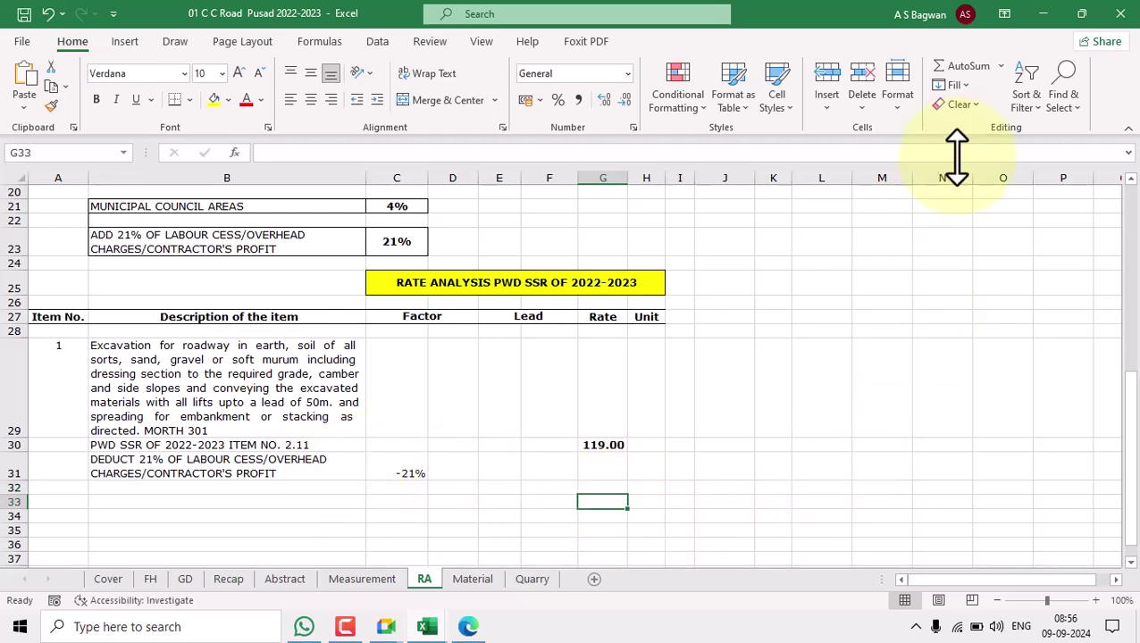
click(976, 70)
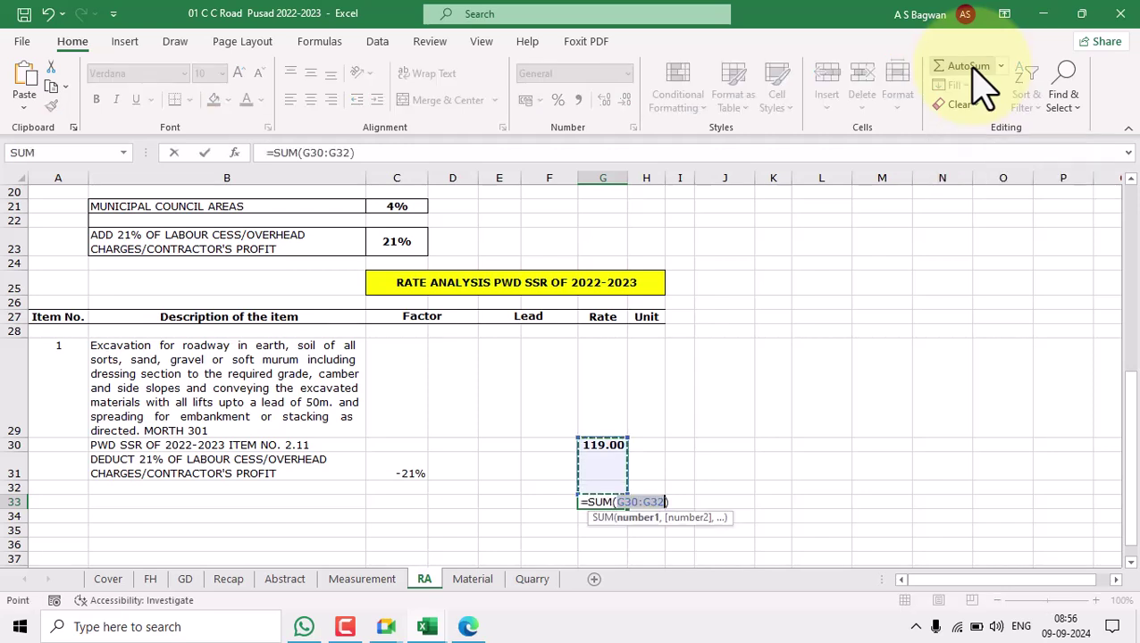
key(Return)
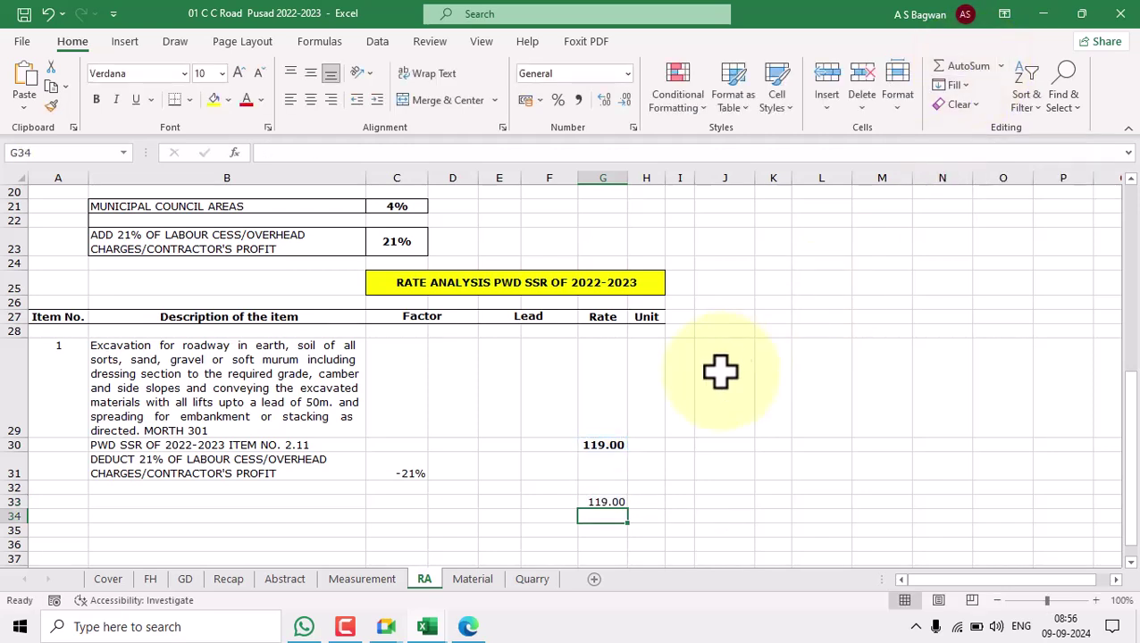
click(602, 501)
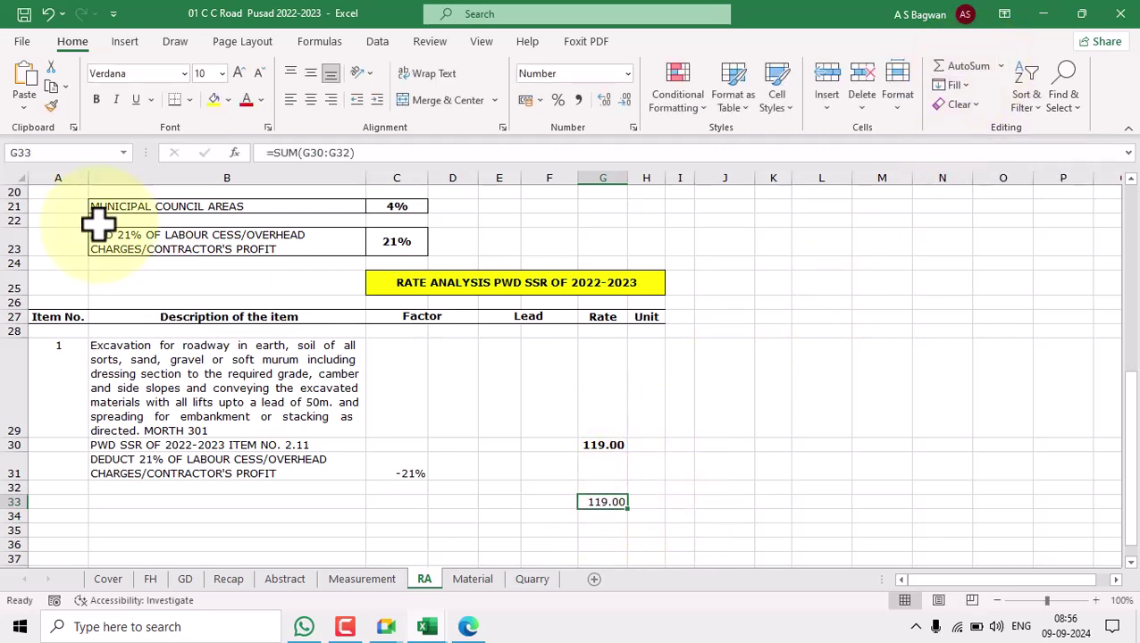
click(96, 100)
scroll(666, 471, down, 2)
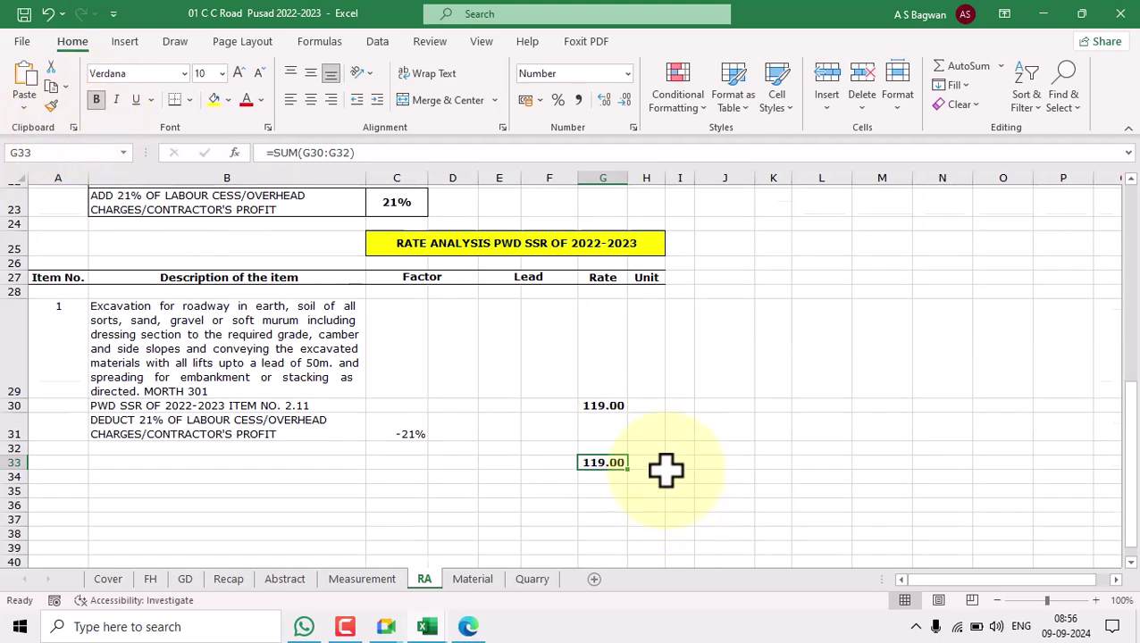
Review the total in G33, the deduction factor in C31 and the Rate cells G31 to G34 of item 1
click(741, 431)
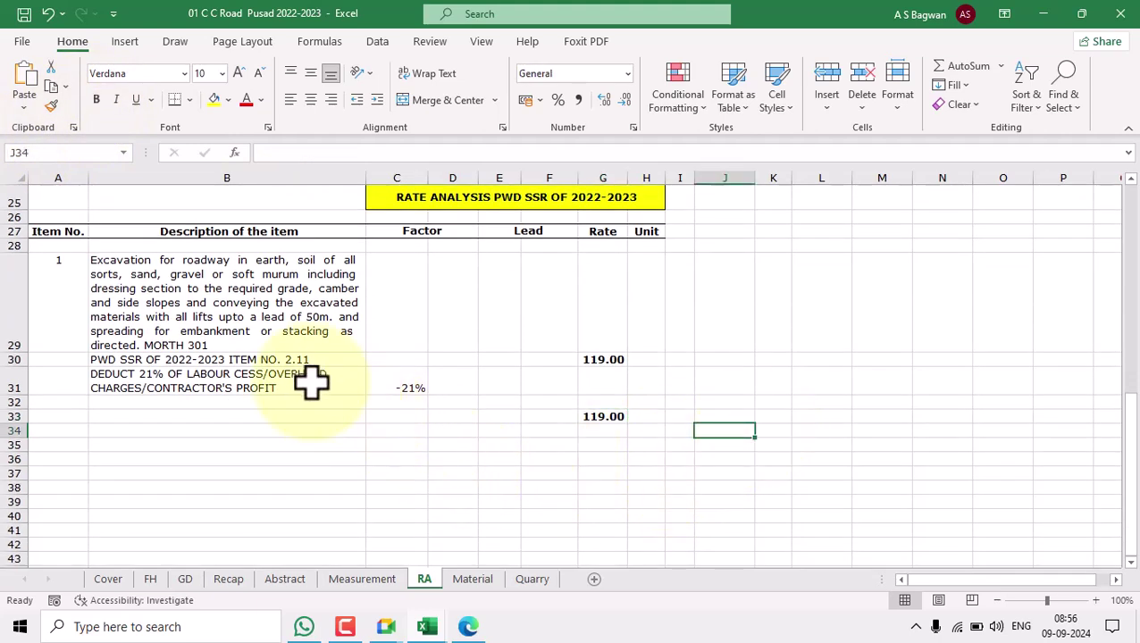
click(602, 414)
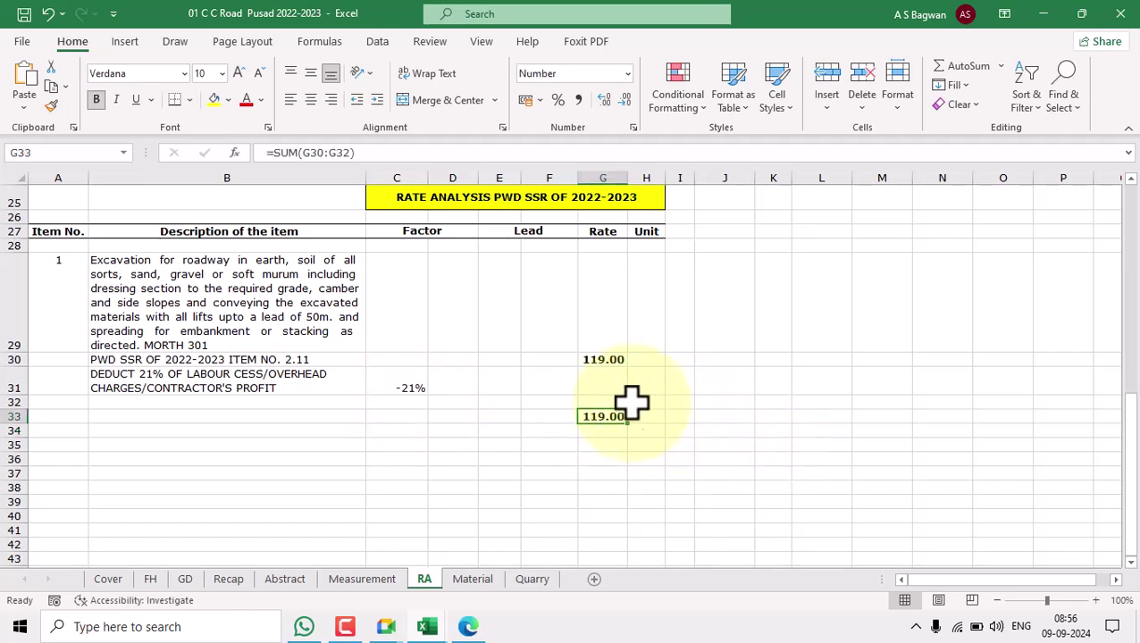
click(402, 384)
click(609, 382)
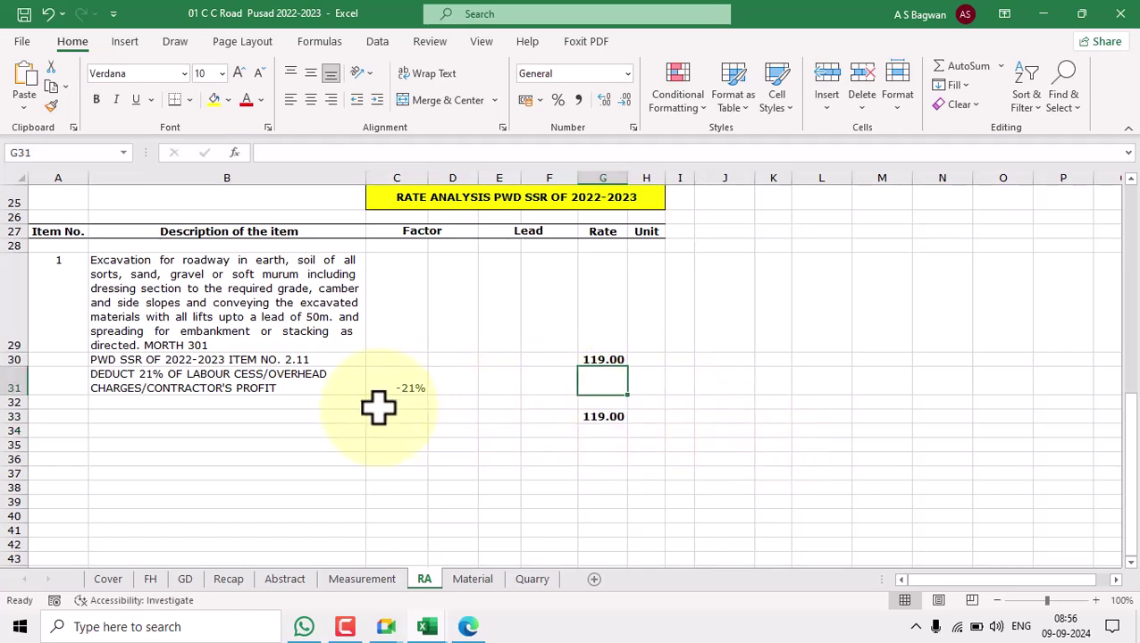
click(340, 405)
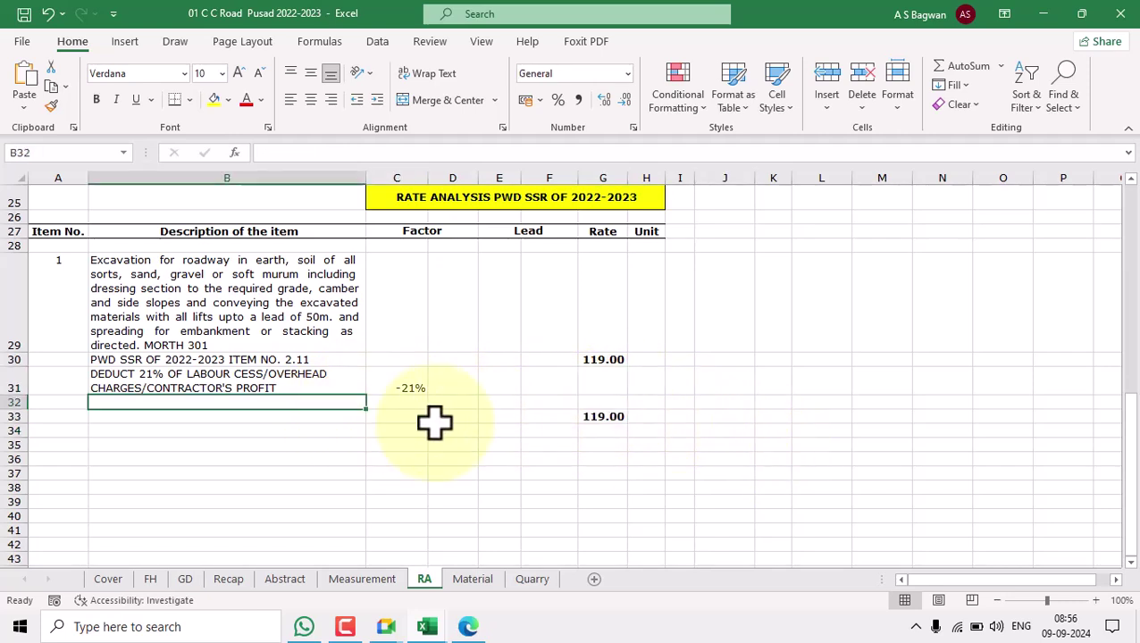
click(607, 402)
click(607, 415)
click(598, 432)
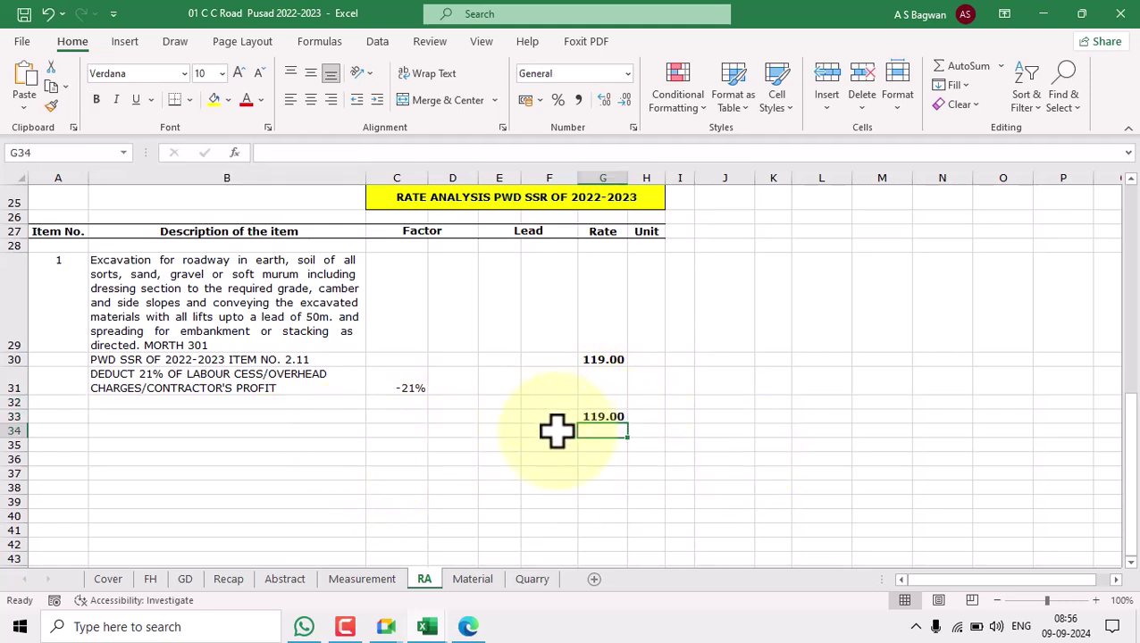
Link cell B34 below the total to the MUNICIPAL COUNCIL AREAS label in cell B21
click(356, 430)
text(=)
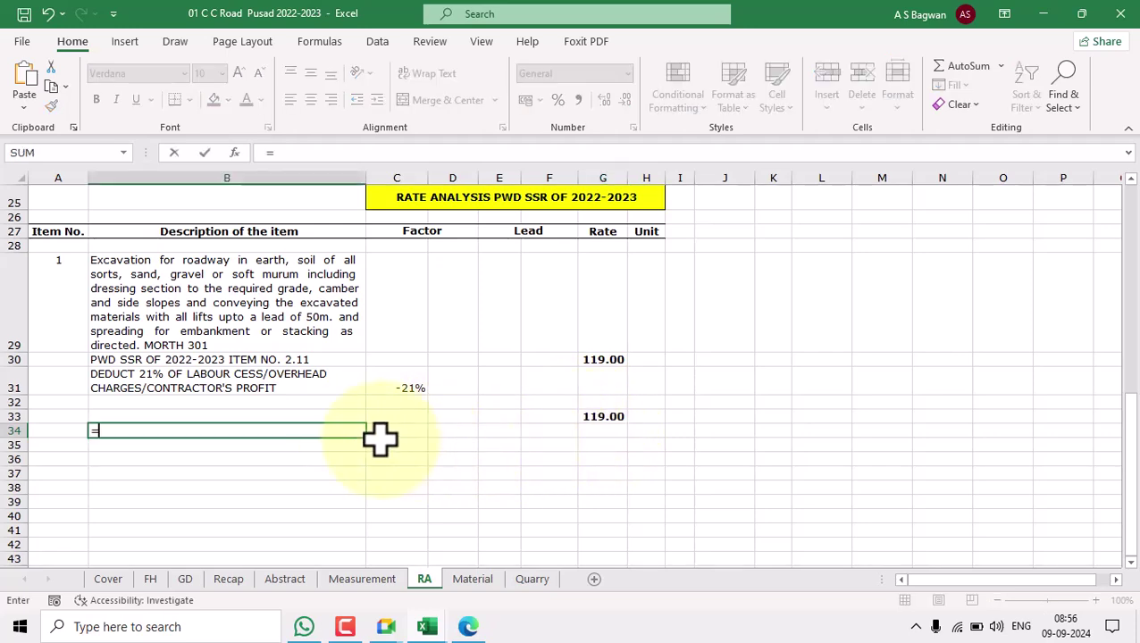
scroll(379, 439, up, 3)
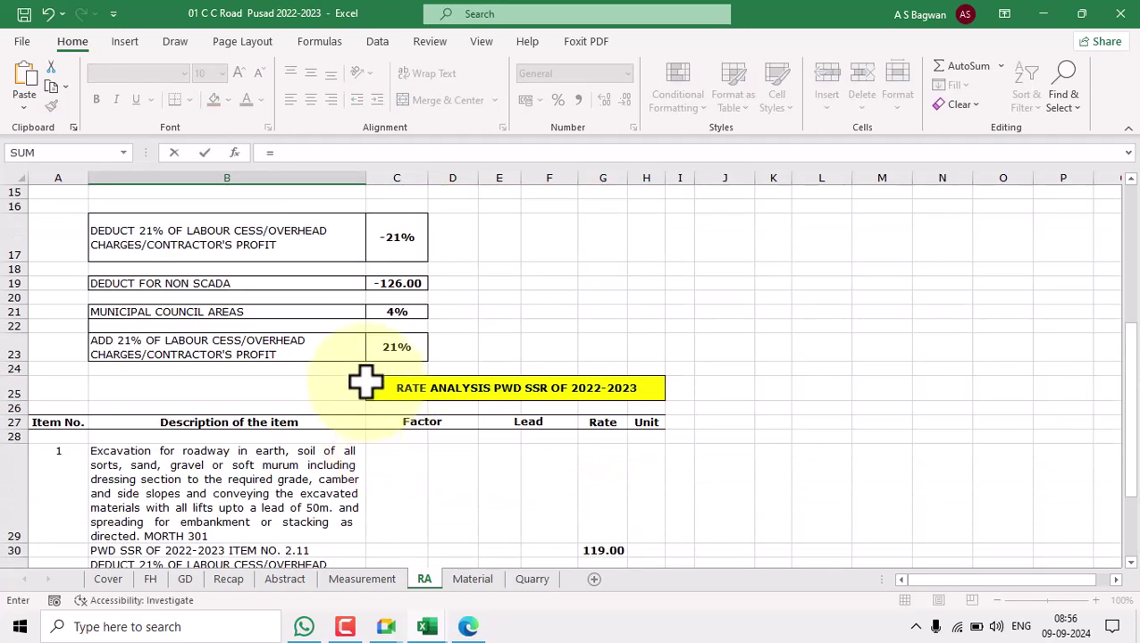
click(304, 311)
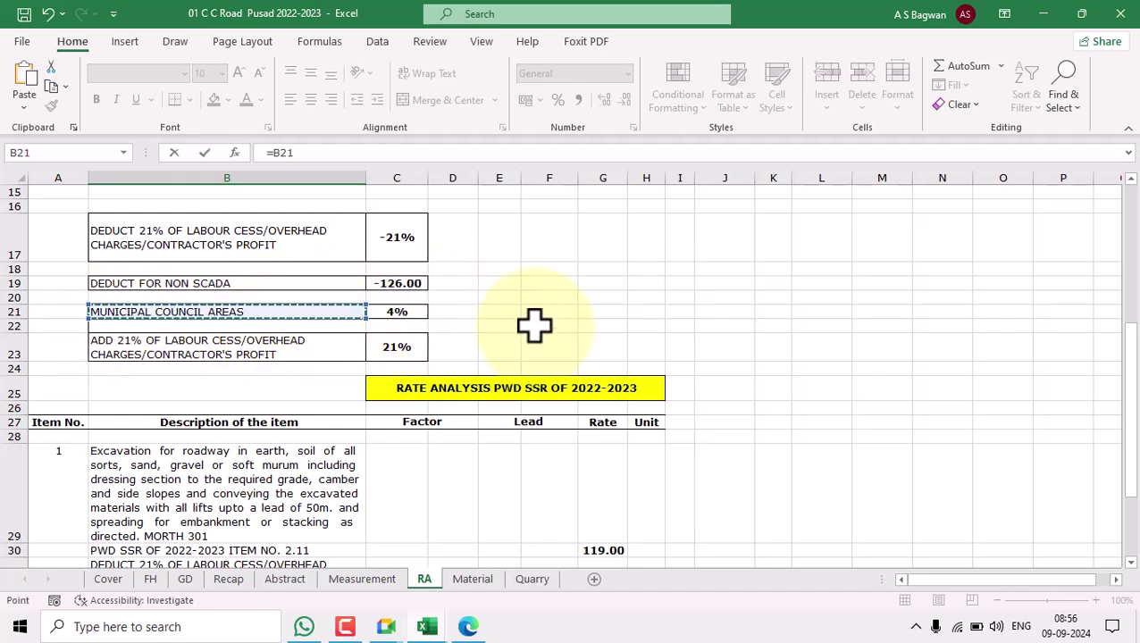
scroll(534, 326, down, 4)
key(Return)
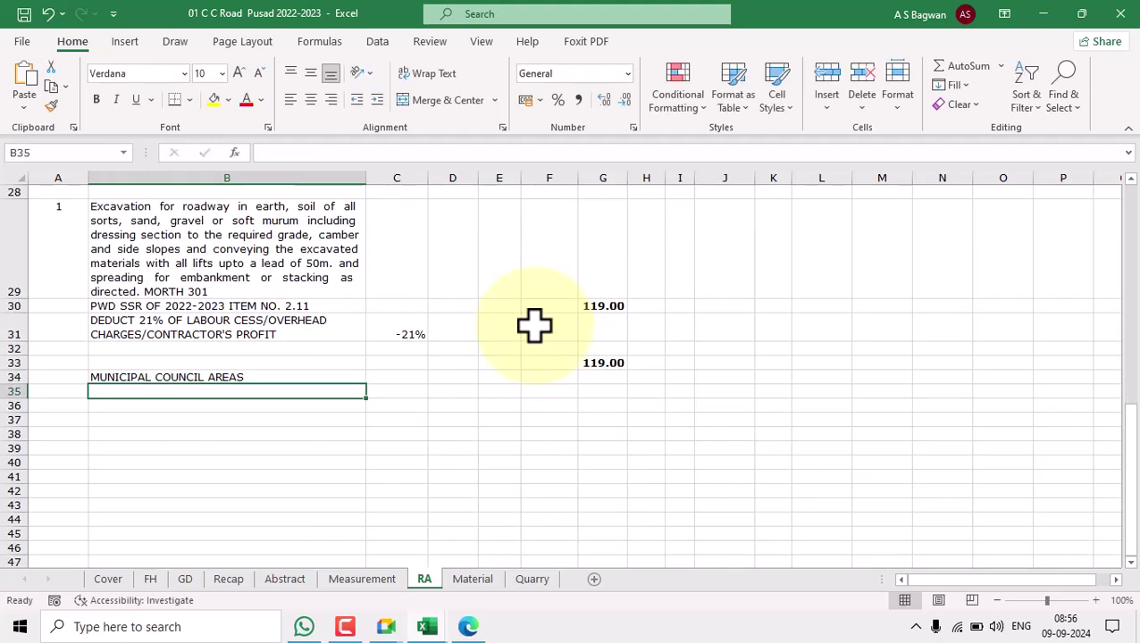
Link factor cell C34 beside MUNICIPAL COUNCIL AREAS to the percentage in cell C21
click(388, 377)
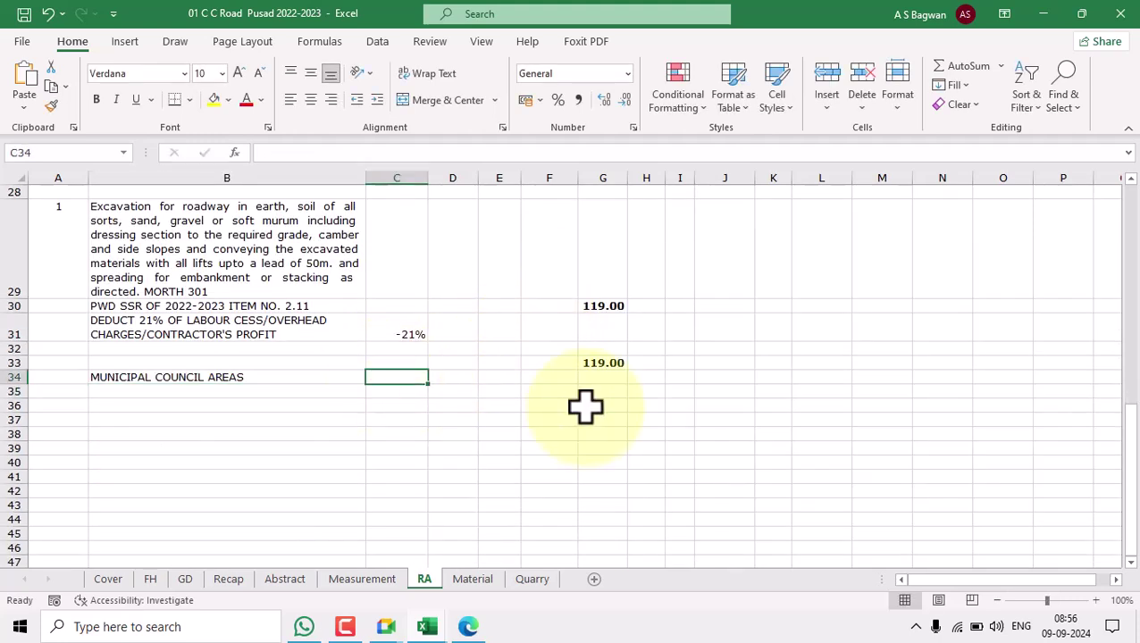
text(=)
scroll(447, 394, up, 3)
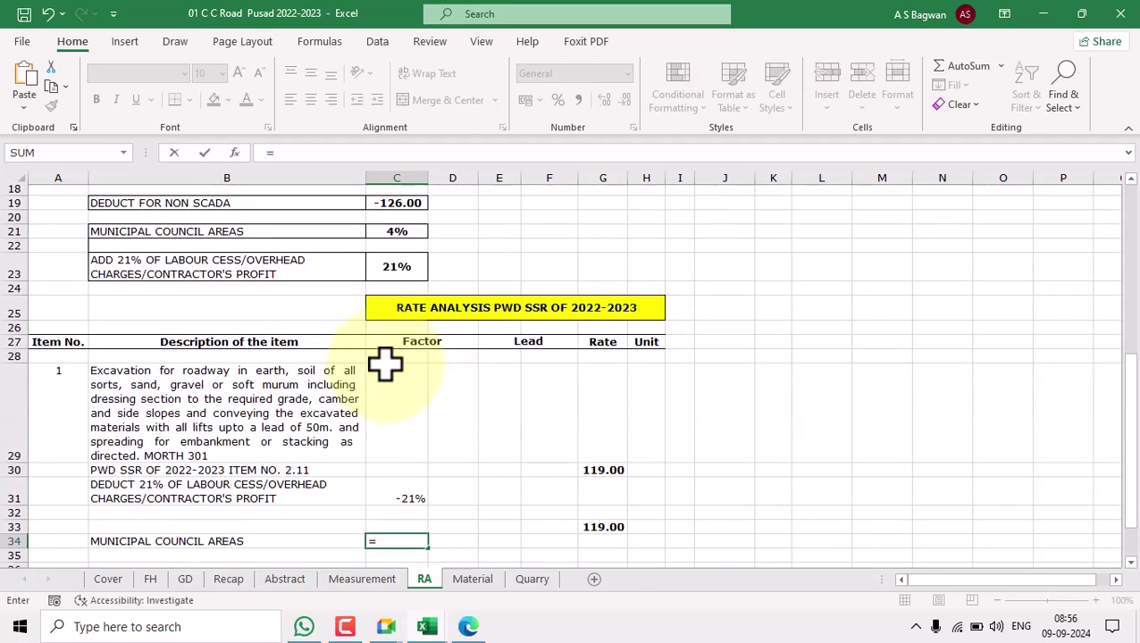
click(382, 234)
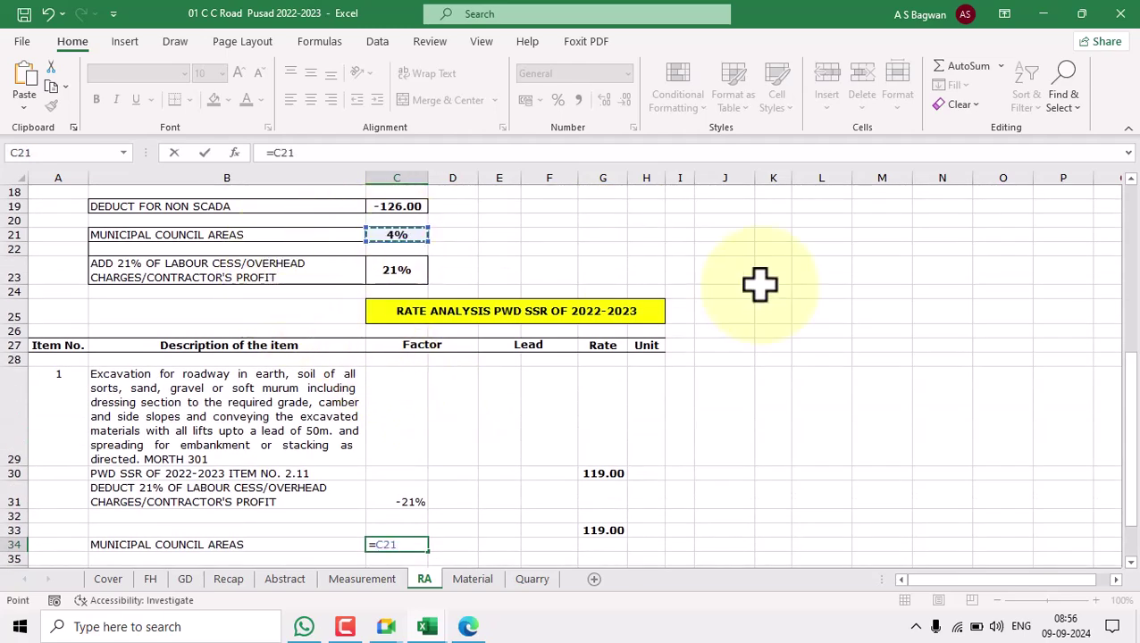
key(Return)
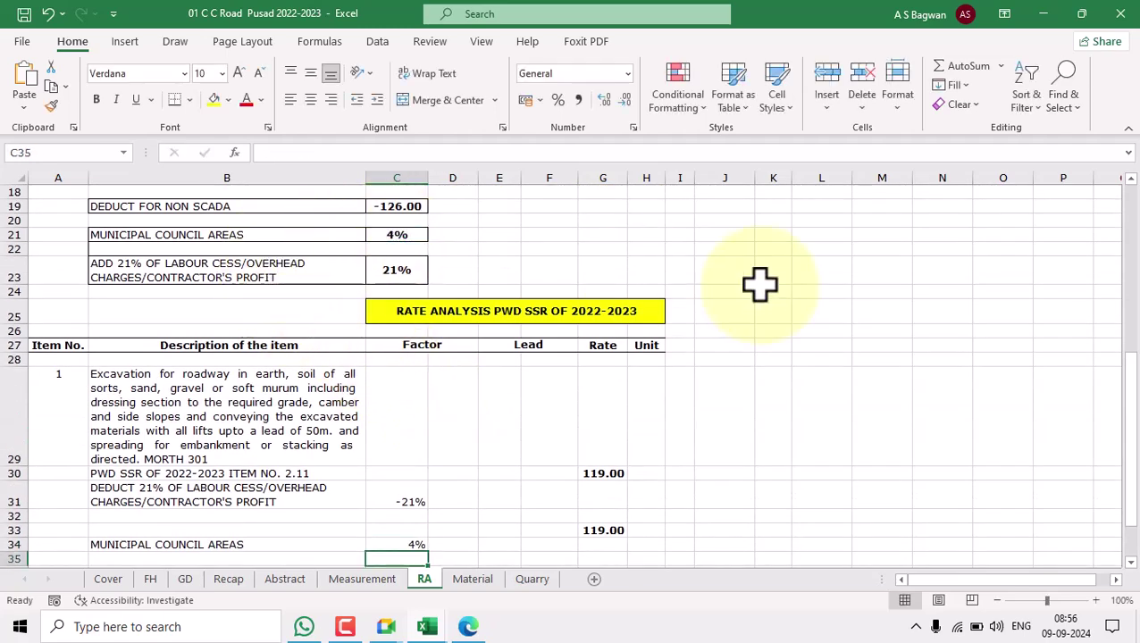
Review the item 1 deduction row, the empty rows below it, the item description, and the material names and Net lead charges in rows 5 to 14
scroll(580, 302, down, 2)
drag(326, 427, 576, 411)
scroll(625, 453, down, 2)
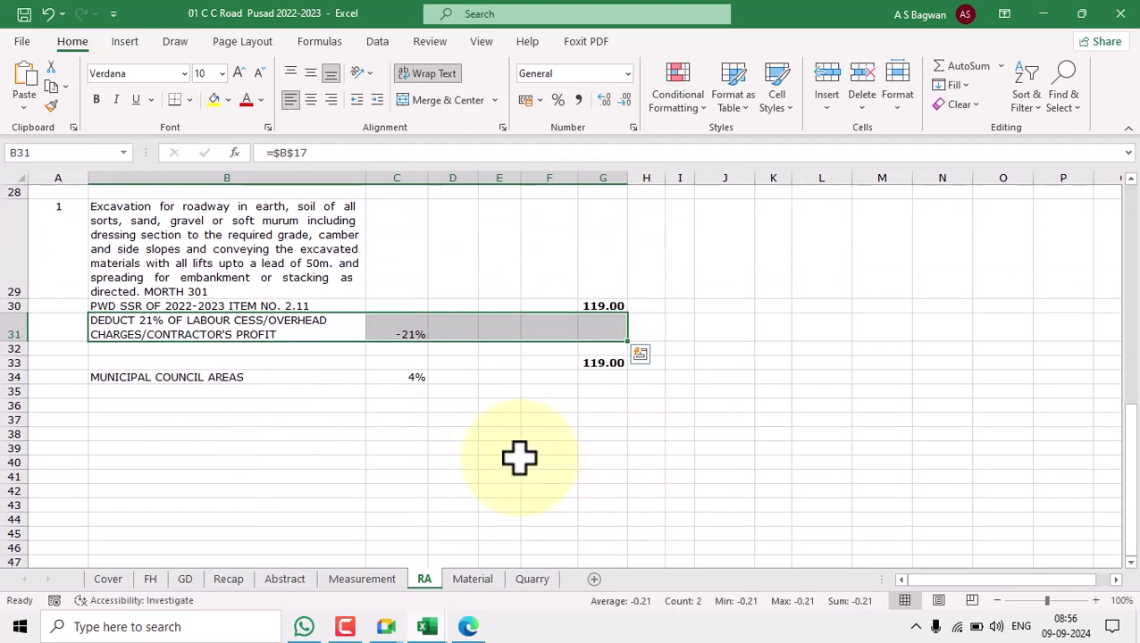
click(514, 461)
drag(344, 389, 600, 449)
scroll(496, 374, up, 5)
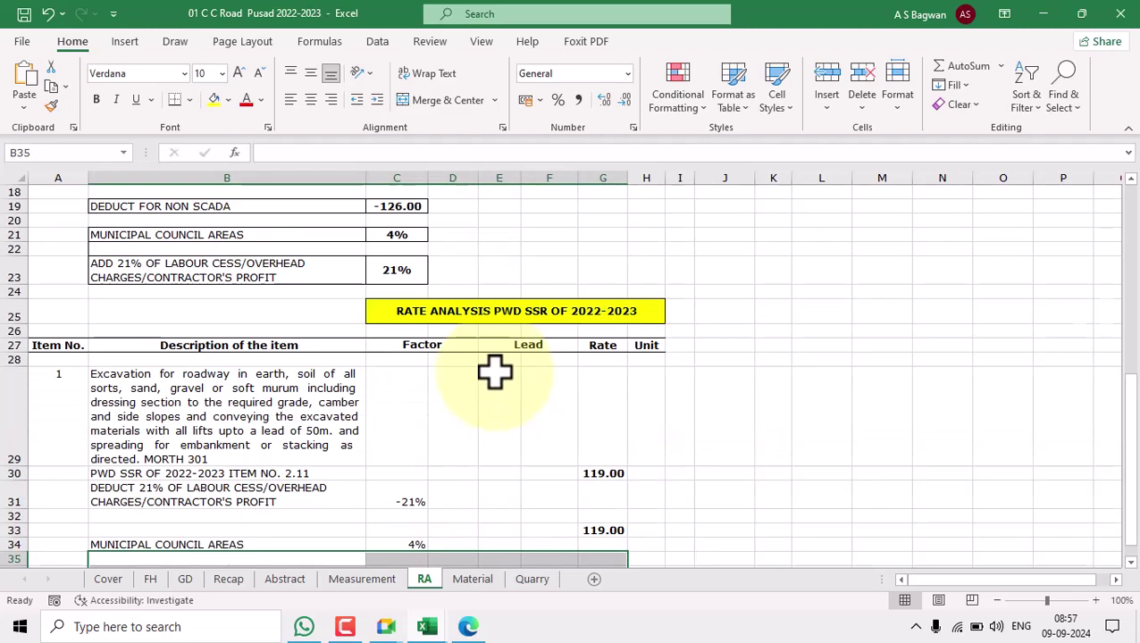
scroll(476, 359, down, 4)
scroll(498, 454, down, 2)
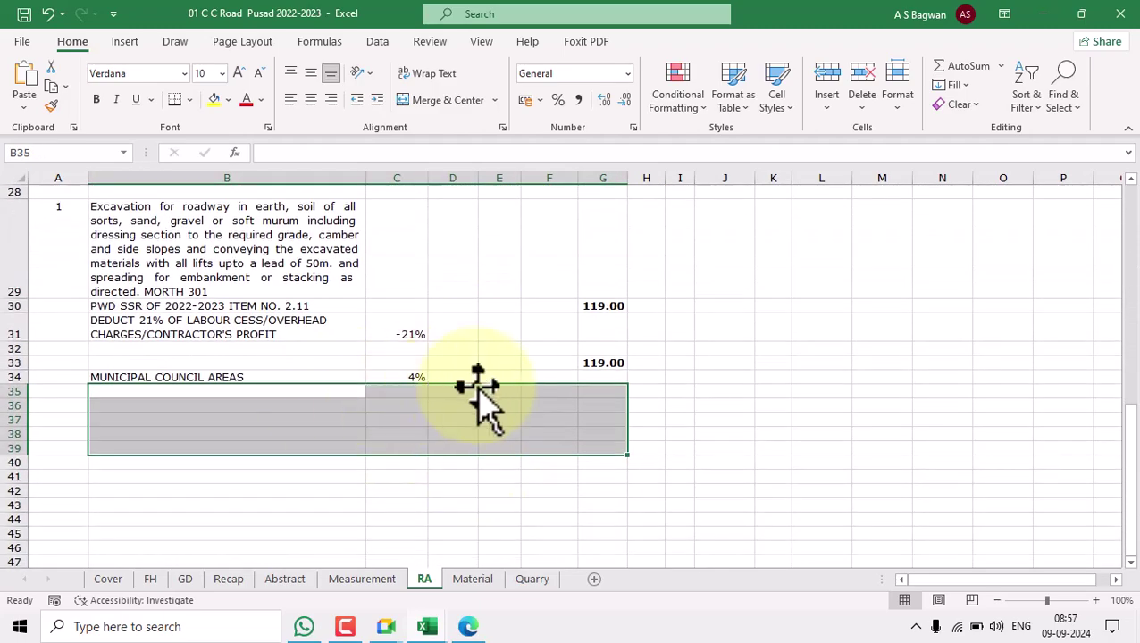
click(236, 275)
scroll(557, 366, up, 9)
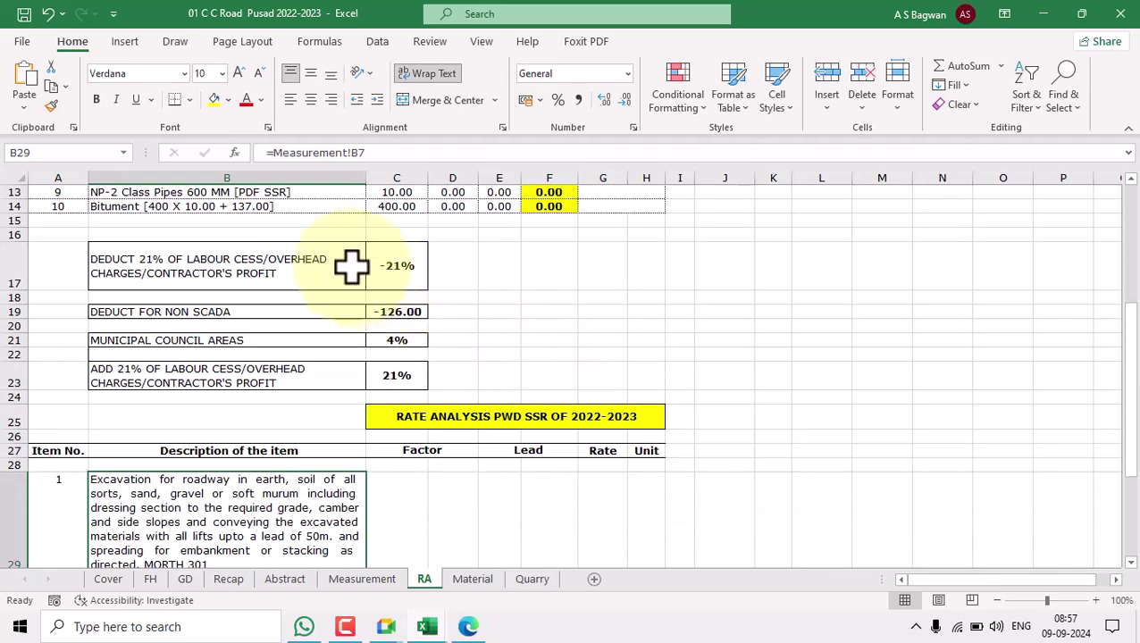
drag(247, 292, 241, 400)
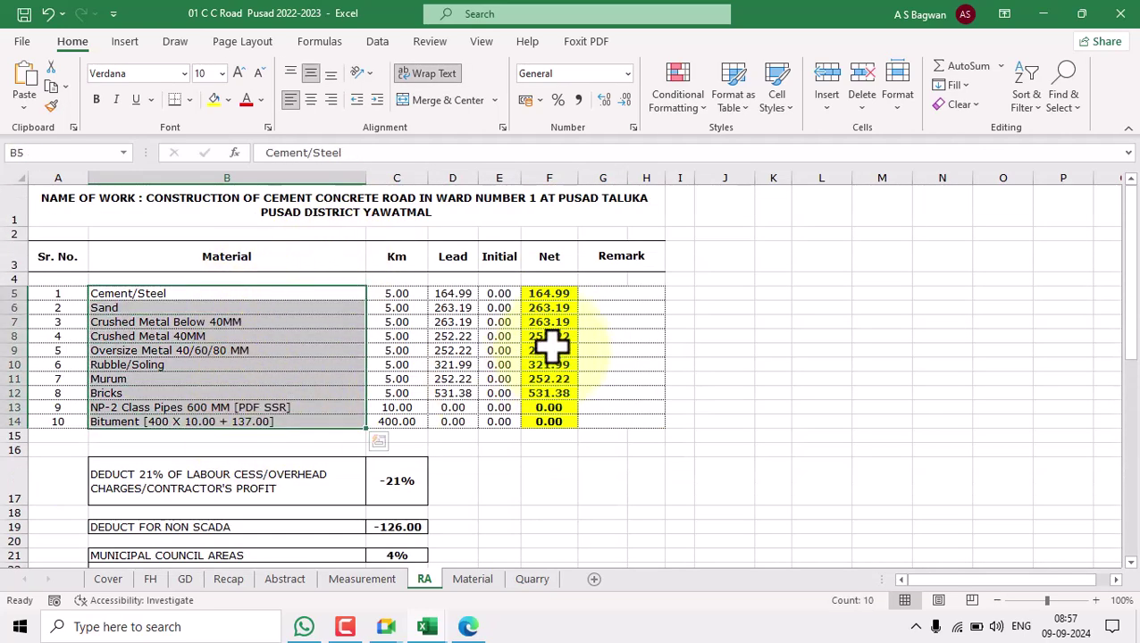
drag(555, 298, 557, 420)
scroll(589, 420, down, 8)
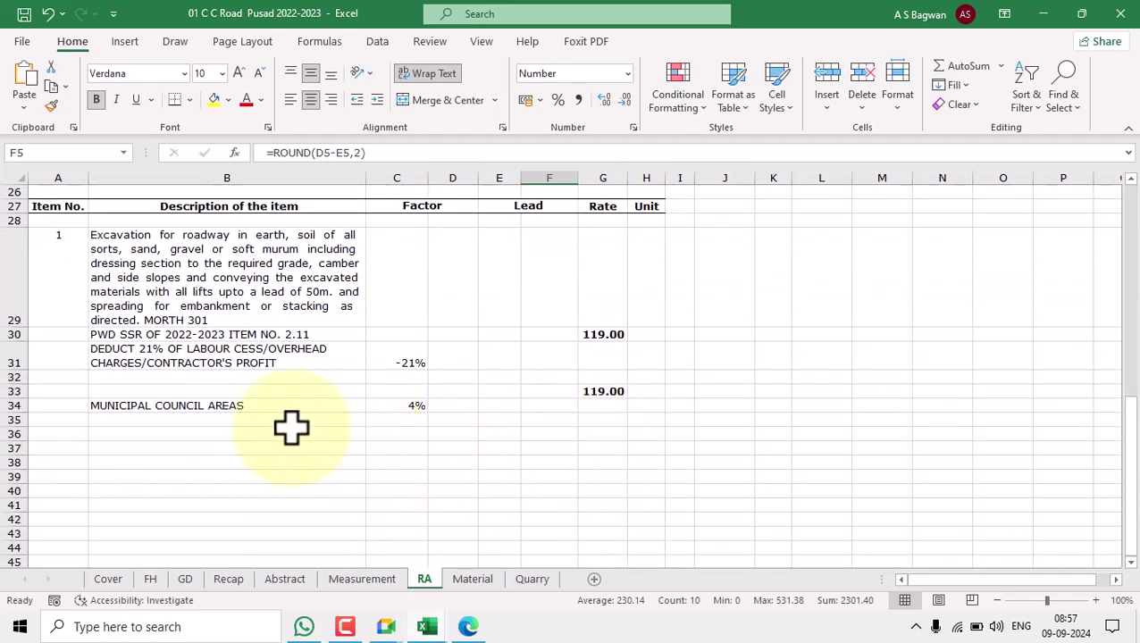
Link cell B35 to the ADD 21% OF LABOUR CESS/OVERHEAD CHARGES/CONTRACTOR'S PROFIT label with the formula =$B$23
click(295, 423)
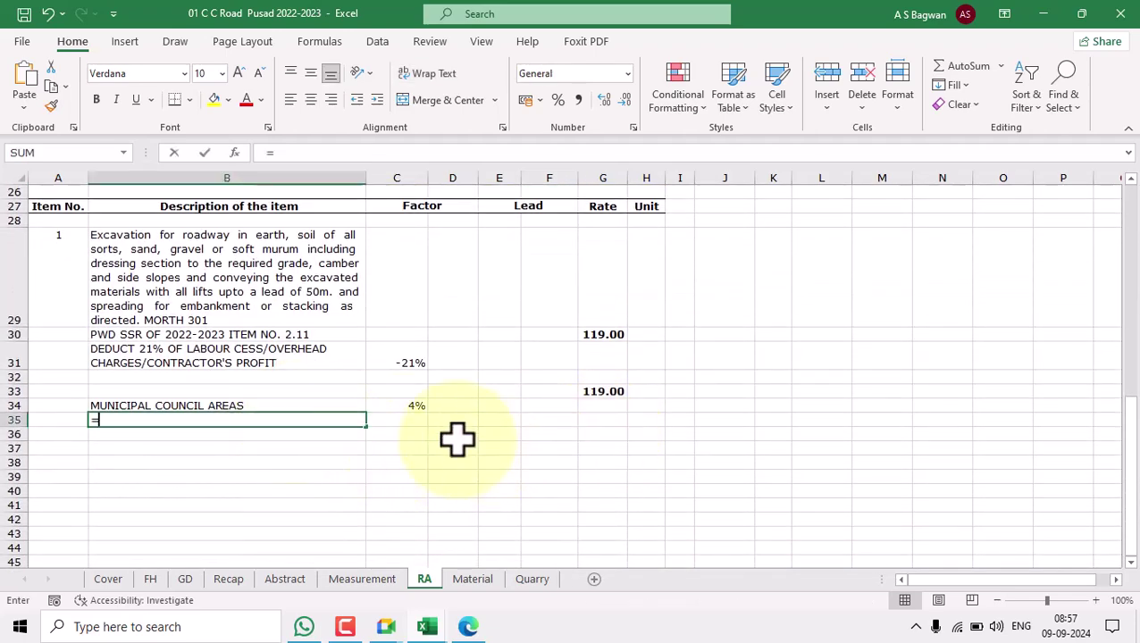
scroll(341, 432, up, 5)
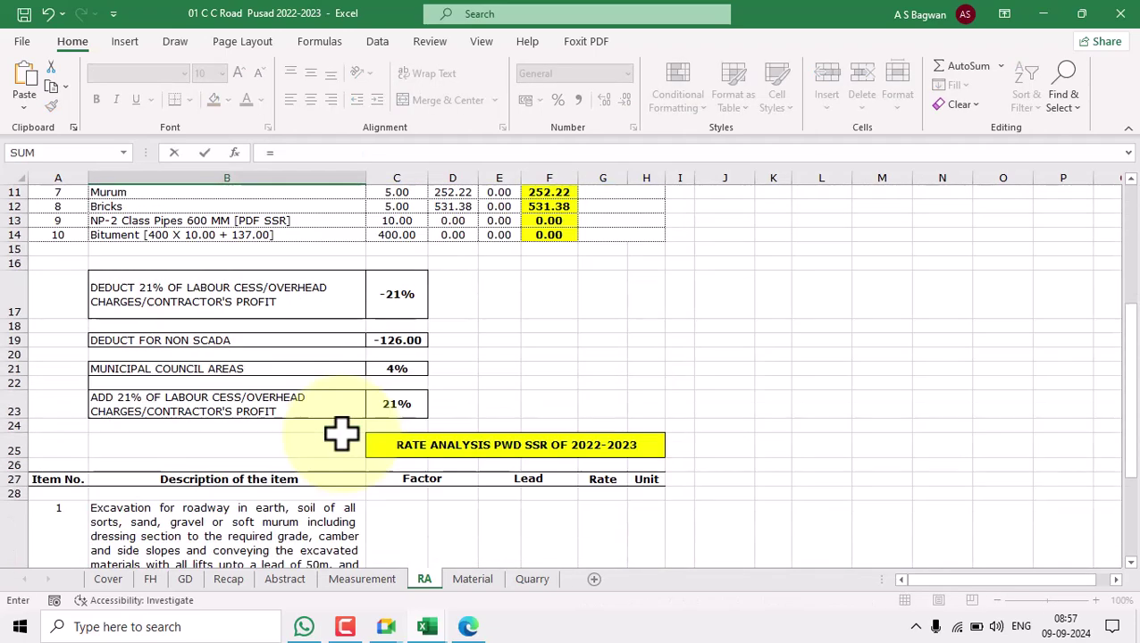
click(173, 404)
scroll(621, 465, down, 5)
key(Return)
Wrap the linked label text in B35 and align it left
click(331, 377)
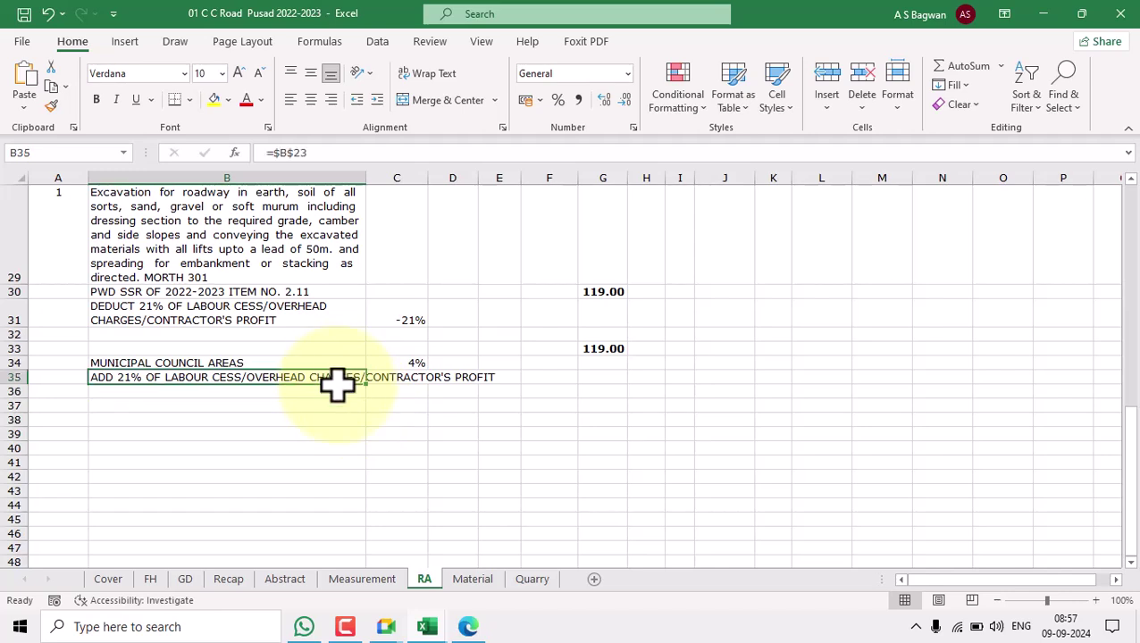
click(408, 100)
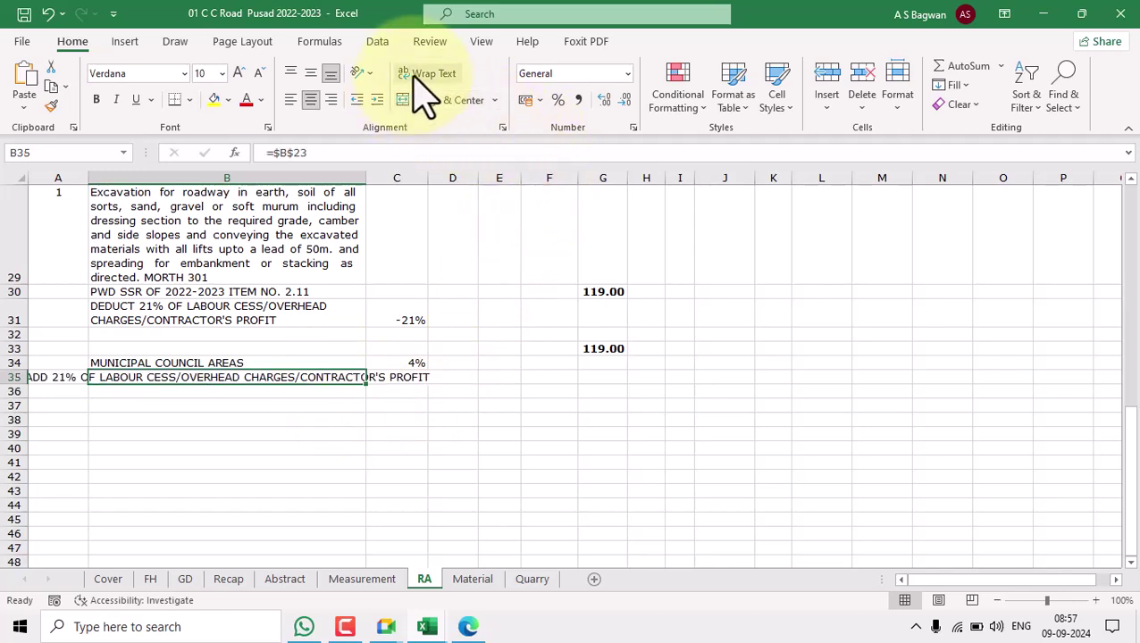
click(420, 75)
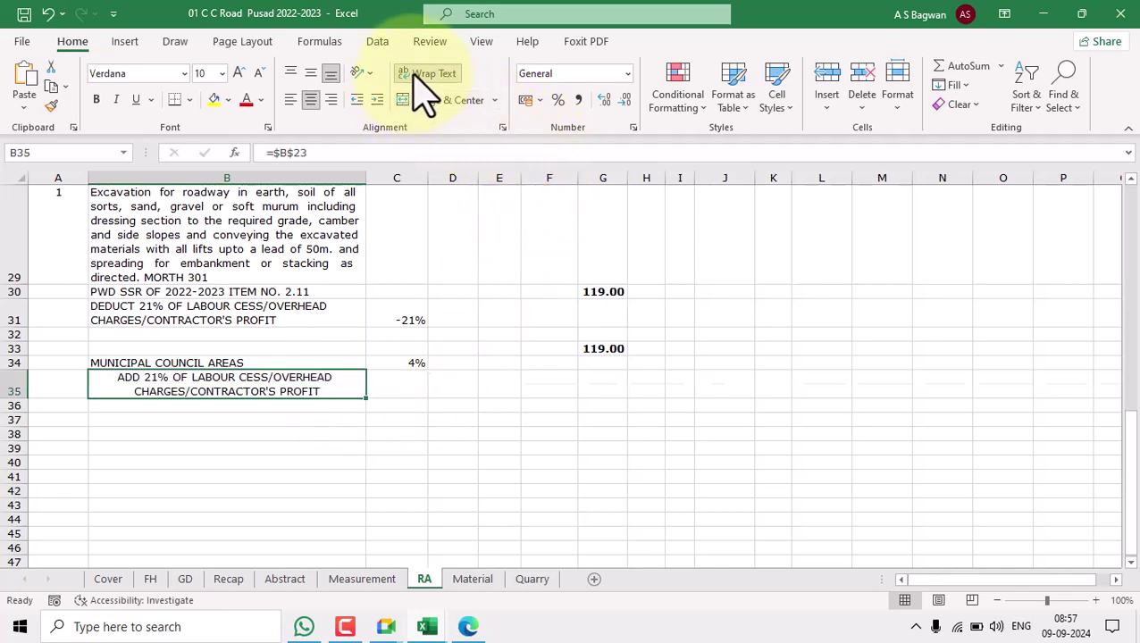
click(306, 100)
Link factor cell C35 to the 21% addition in C23 as an absolute reference
click(410, 380)
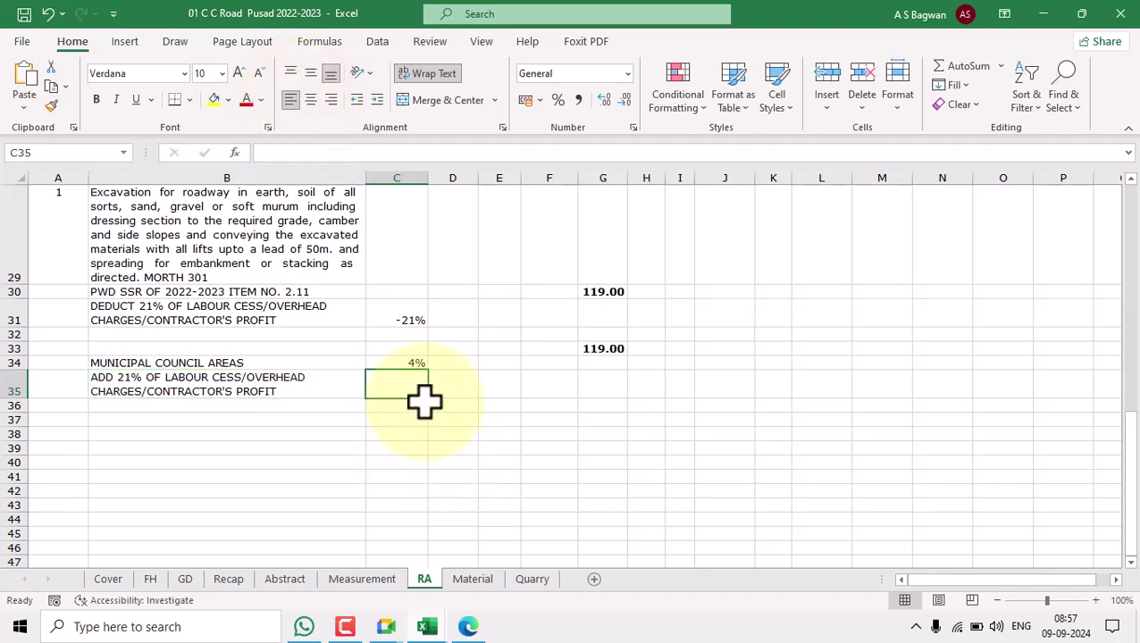
text(=)
scroll(499, 457, up, 8)
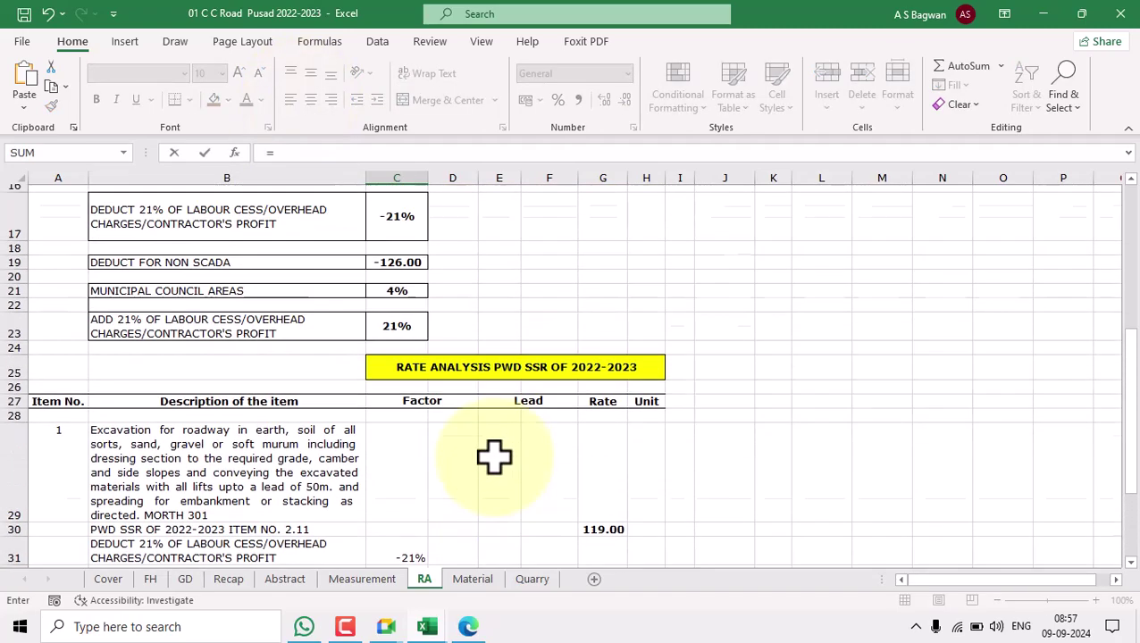
click(404, 504)
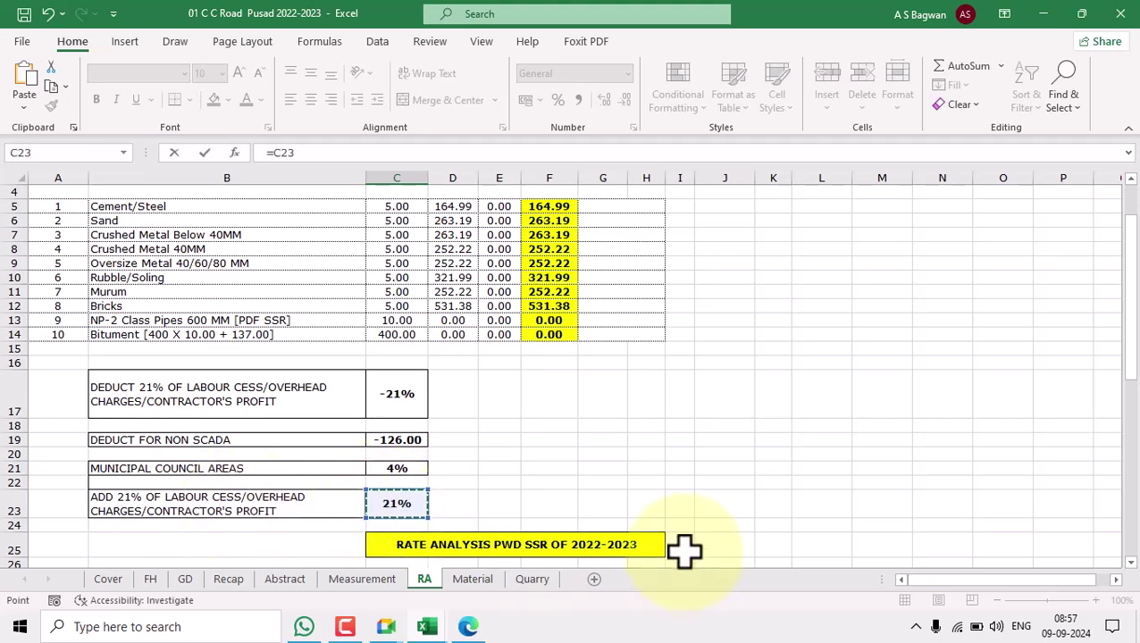
key(F4)
key(Return)
Set the deduction percentage in C17 to -25% as a test and check the linked factor in C31
scroll(596, 451, up, 7)
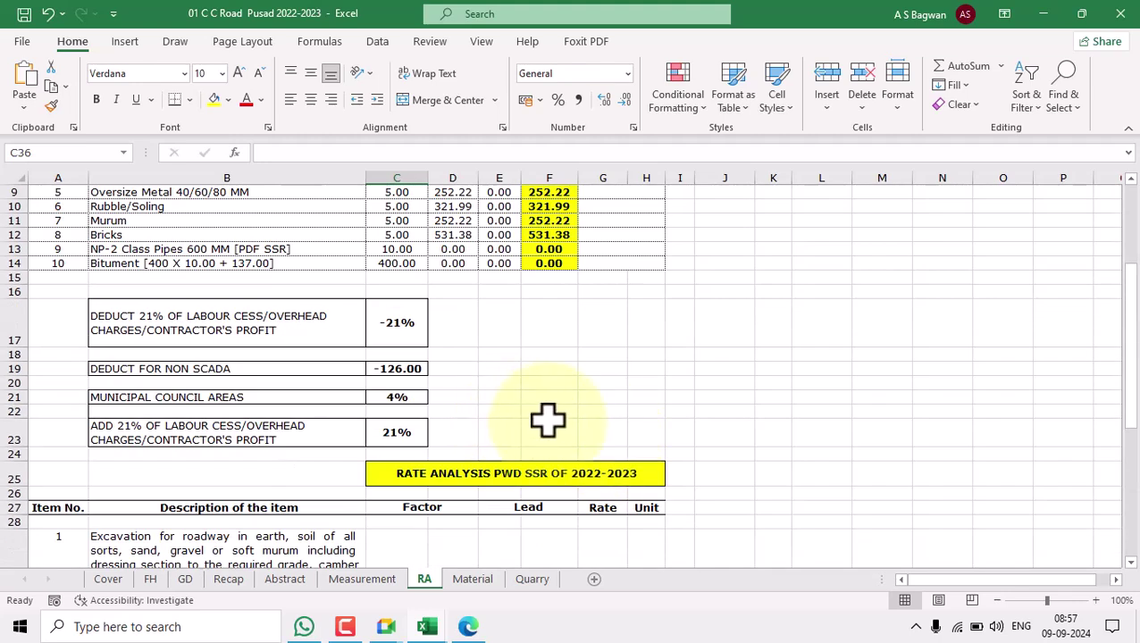
click(402, 332)
text(-)
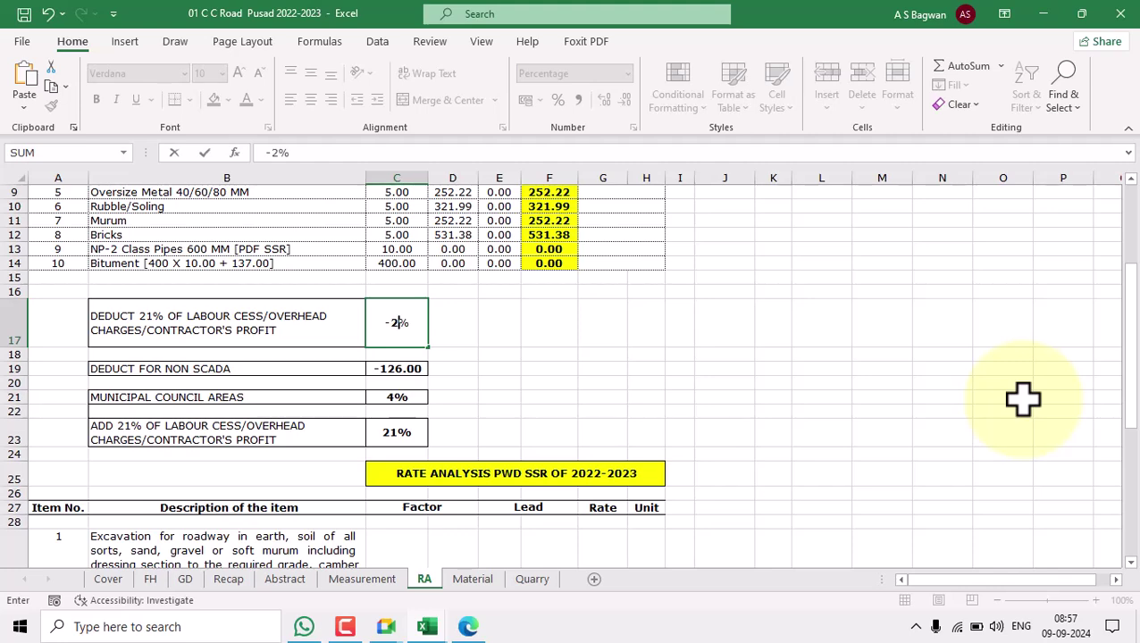
key(Return)
scroll(773, 331, down, 5)
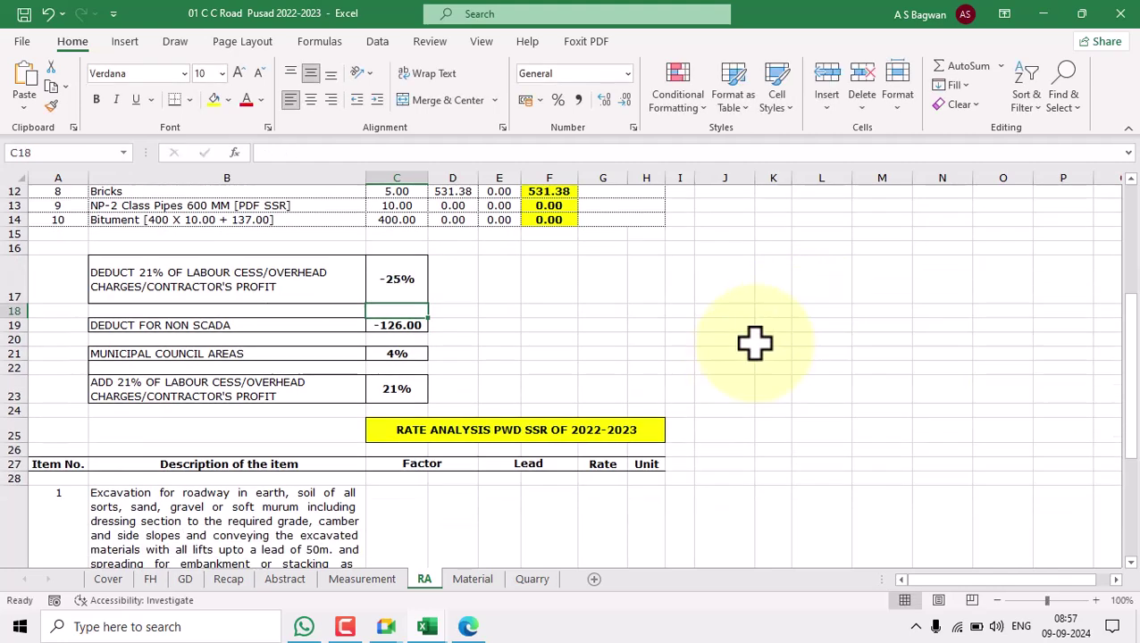
click(384, 402)
scroll(611, 419, down, 4)
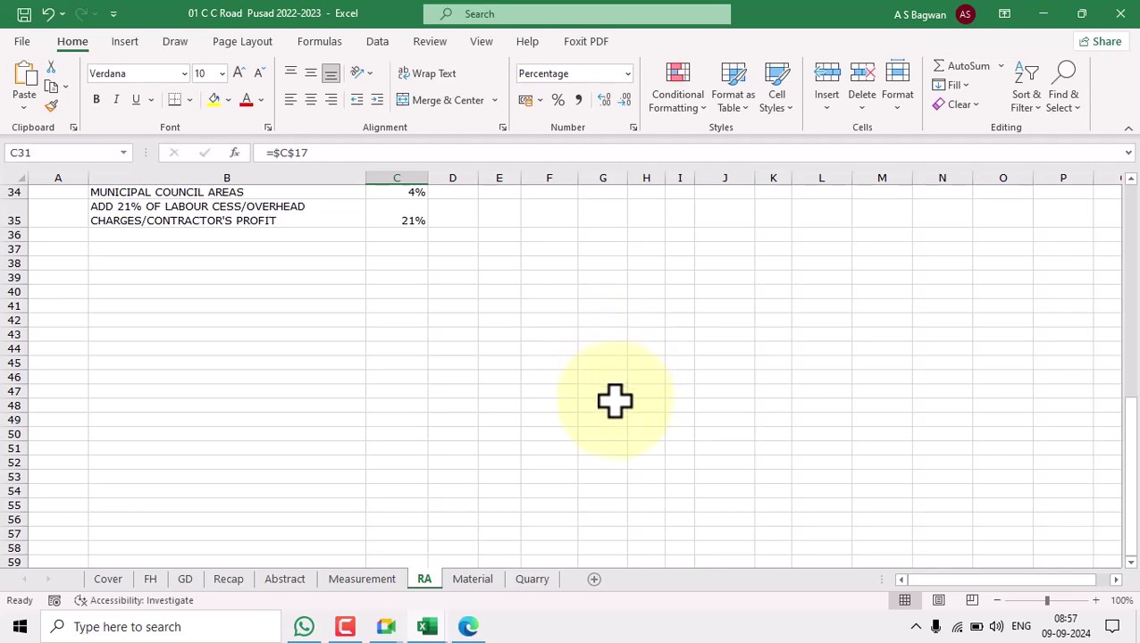
scroll(615, 399, up, 5)
scroll(616, 426, up, 3)
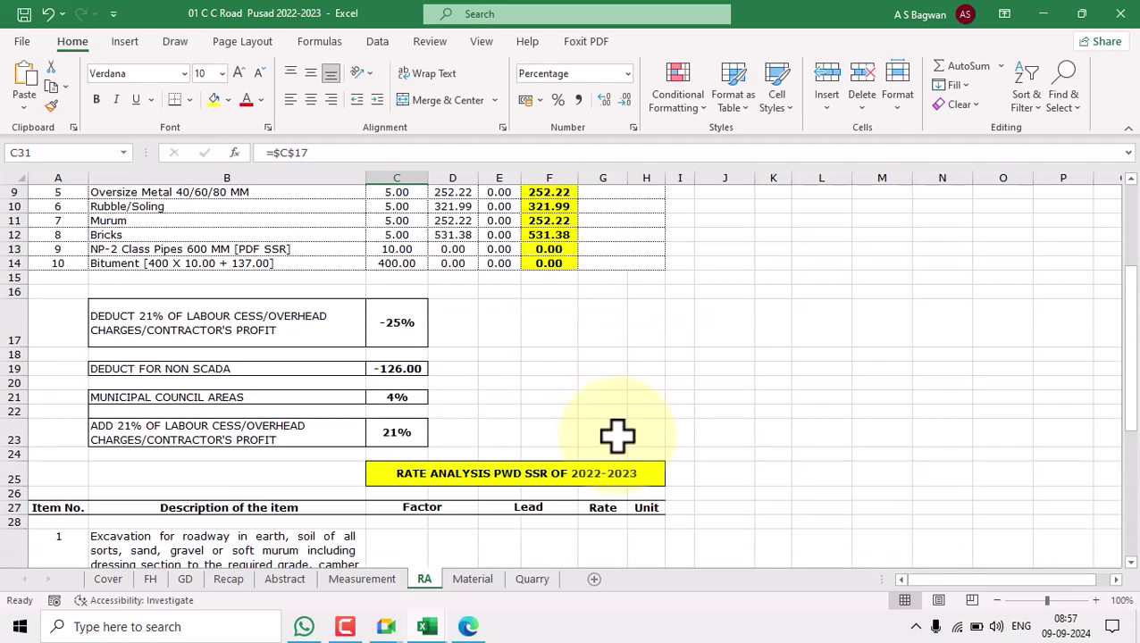
Set the MUNICIPAL COUNCIL AREAS percentage in C21 to 3% as a test and check the linked factor in C34
click(395, 398)
text(3)
key(Return)
scroll(737, 447, down, 5)
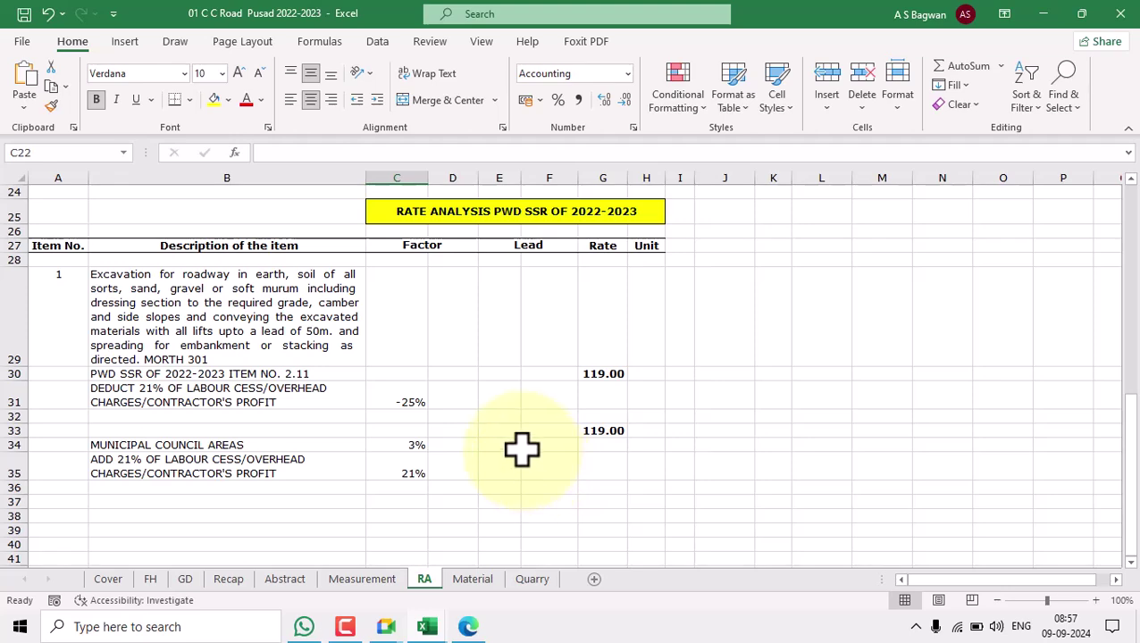
Restore the deduction percentage in C17 to -21% and the municipal council percentage in C21 to 4%
scroll(522, 453, up, 7)
click(396, 397)
text(-21)
key(Return)
key(Down)
key(Down)
key(Down)
text(4)
key(Return)
Review the adjustment factors in B17:C23 against the linked factors of item 1
scroll(710, 410, down, 3)
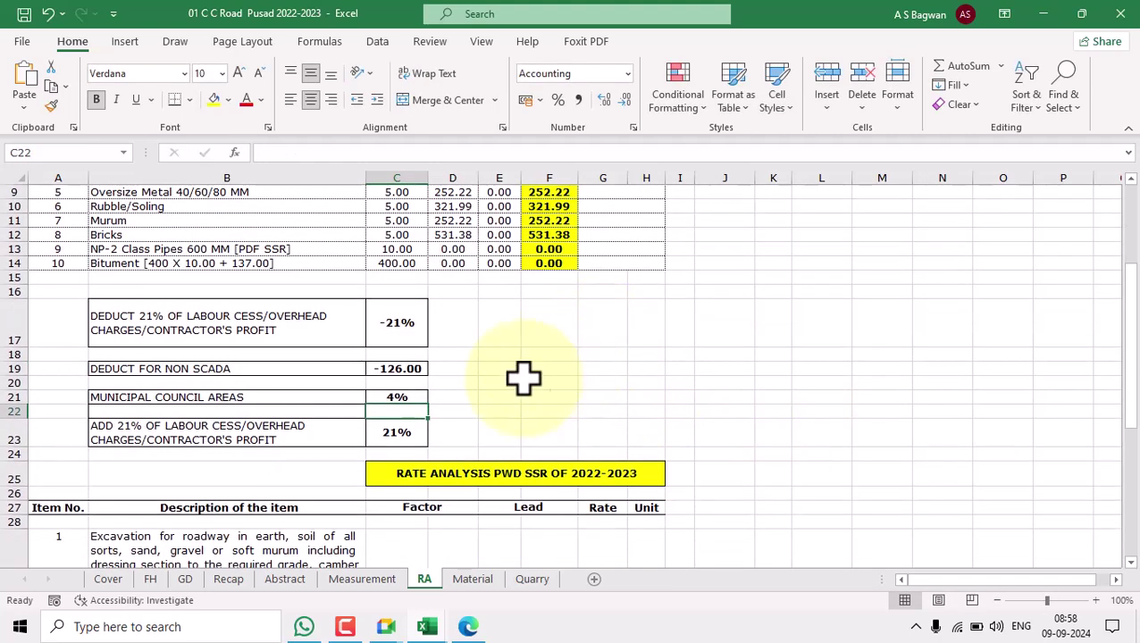
drag(229, 244, 396, 360)
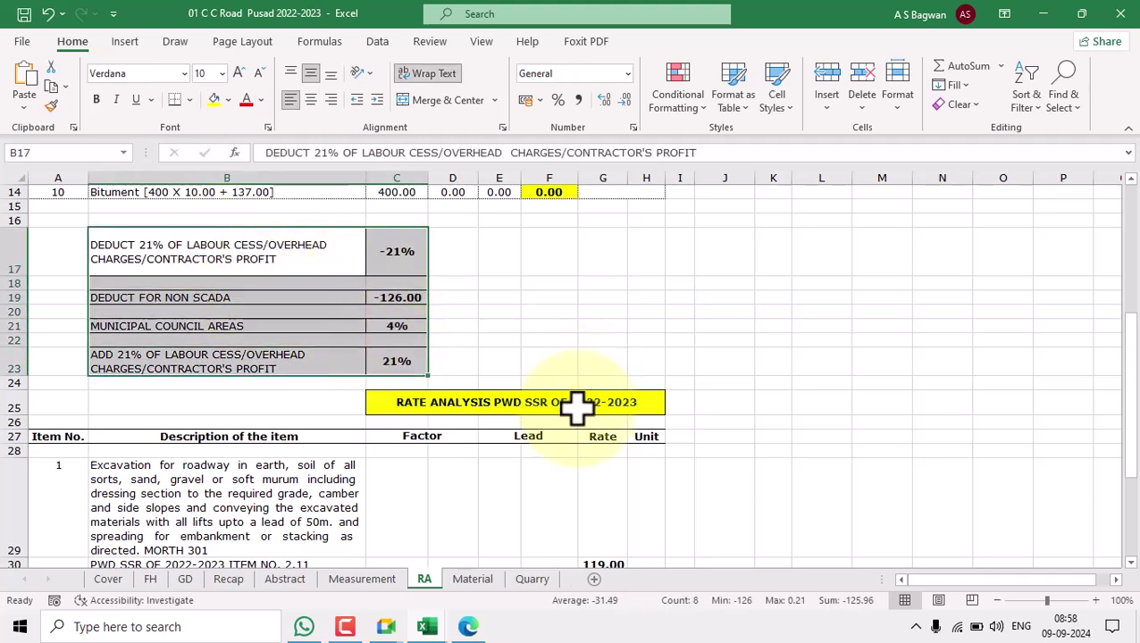
scroll(538, 429, down, 5)
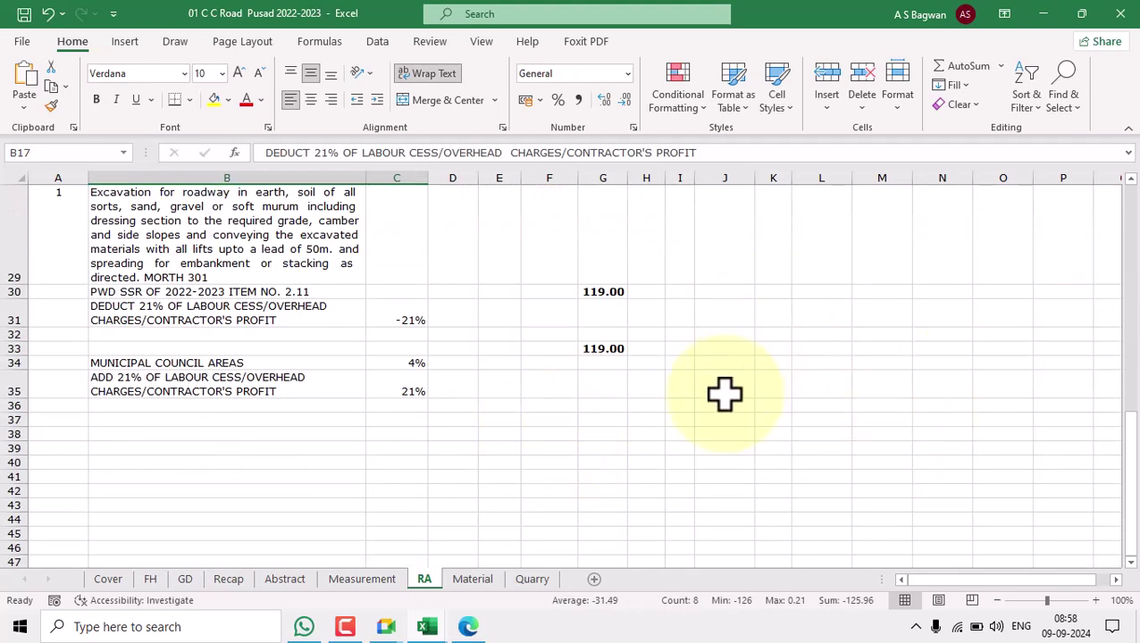
scroll(720, 410, up, 2)
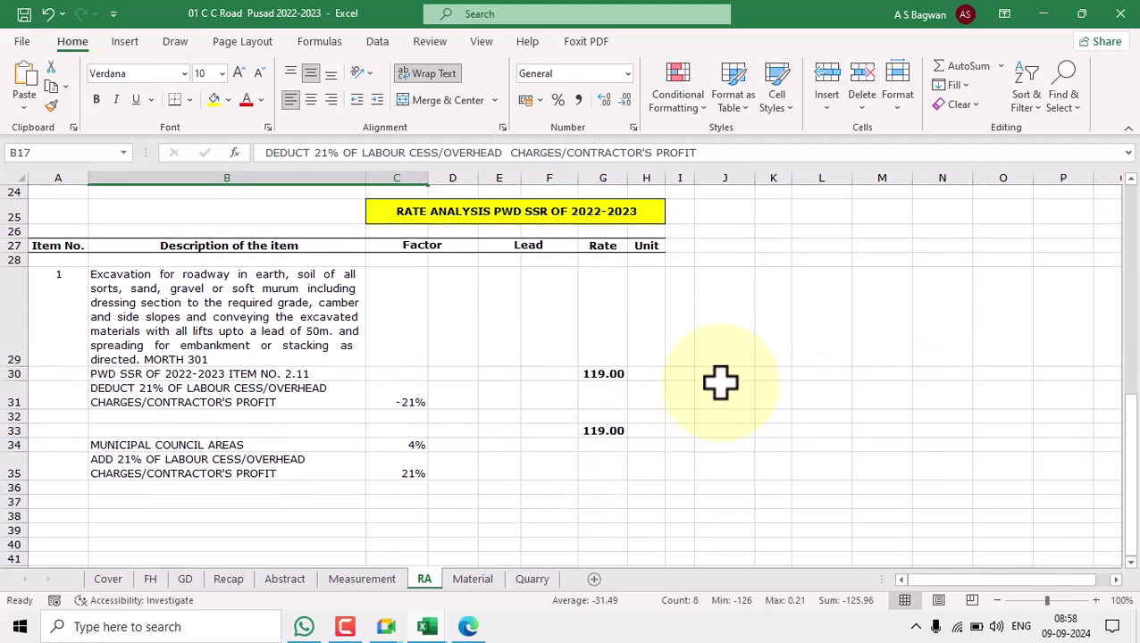
Give the total in G33 a yellow fill and a top and bottom border
click(603, 432)
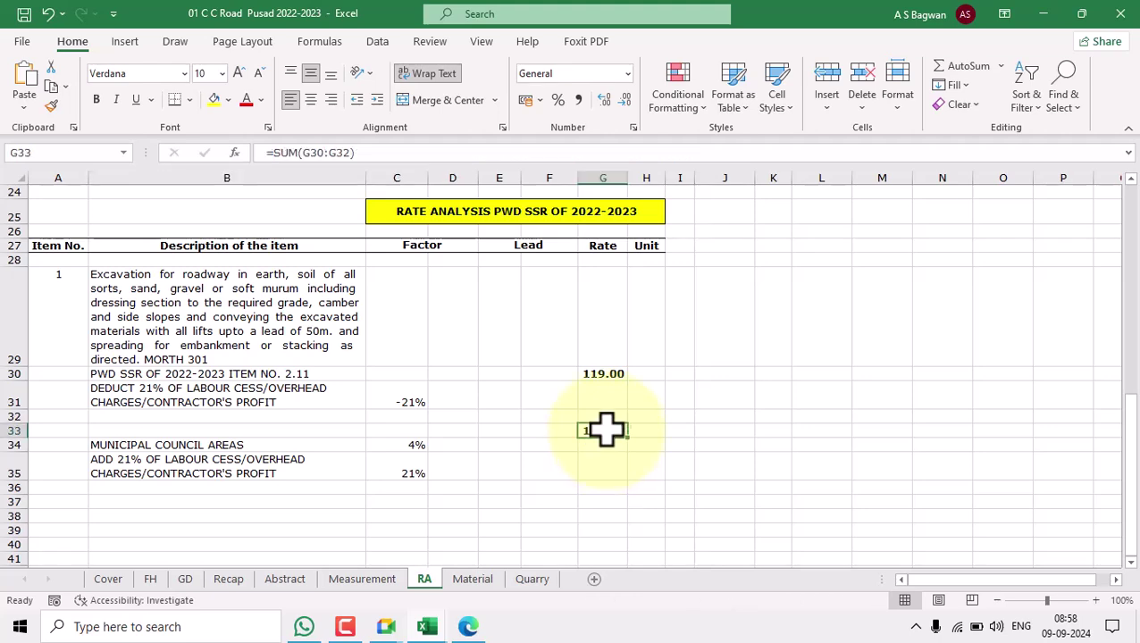
click(190, 99)
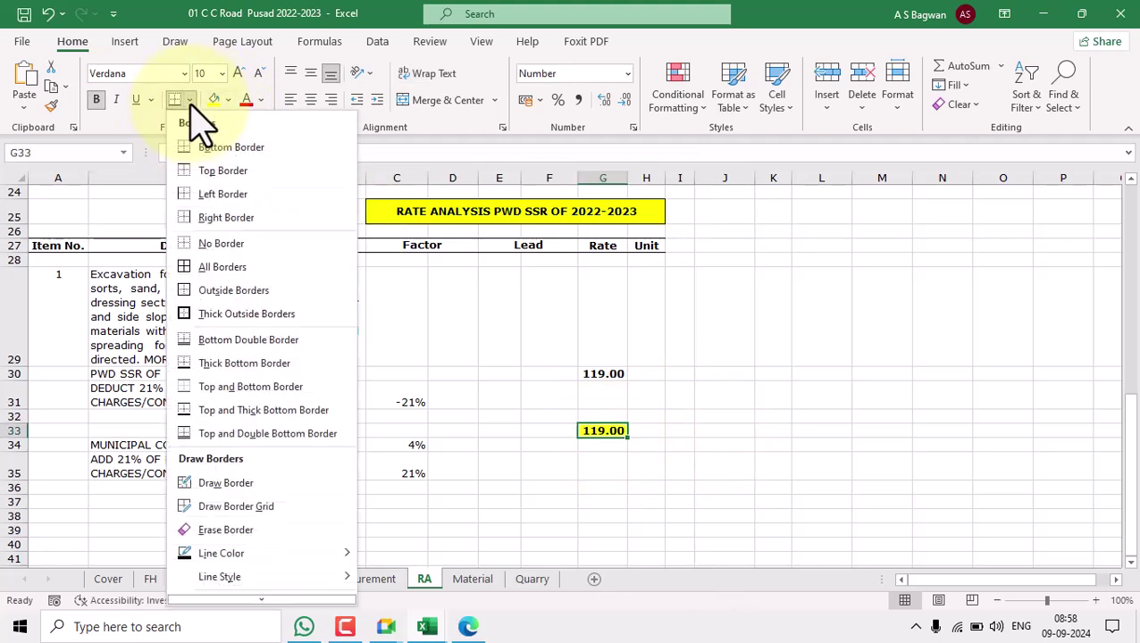
click(255, 390)
click(773, 465)
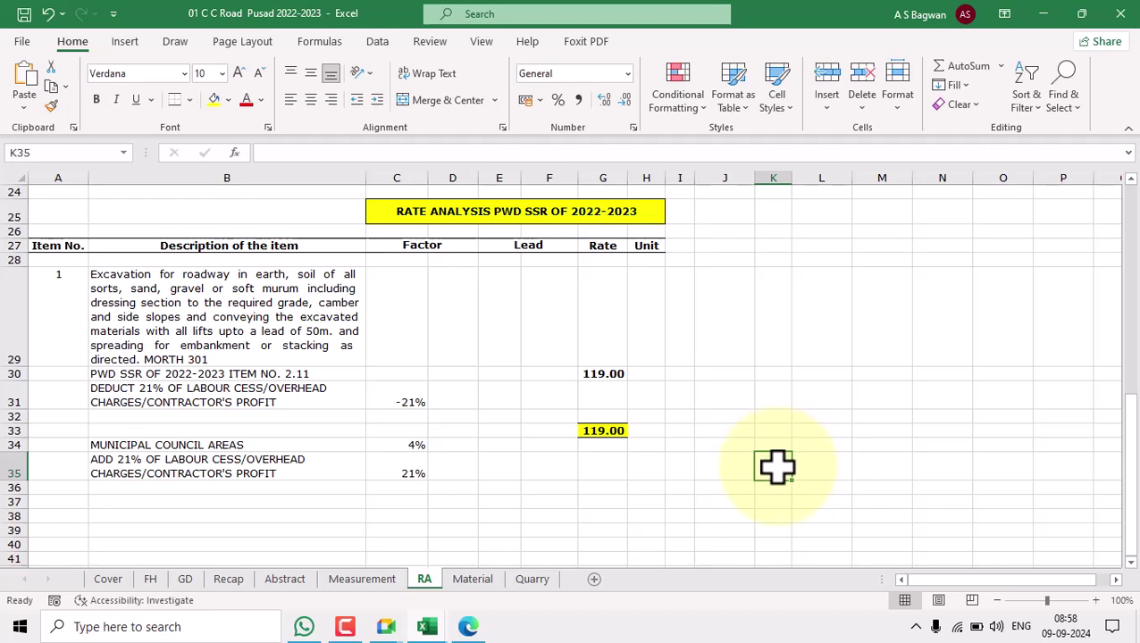
Calculate the deduction amount in G31 with =PRODUCT(G30,C31), multiplying the SSR base rate by the deduction factor
click(409, 402)
click(615, 374)
click(597, 402)
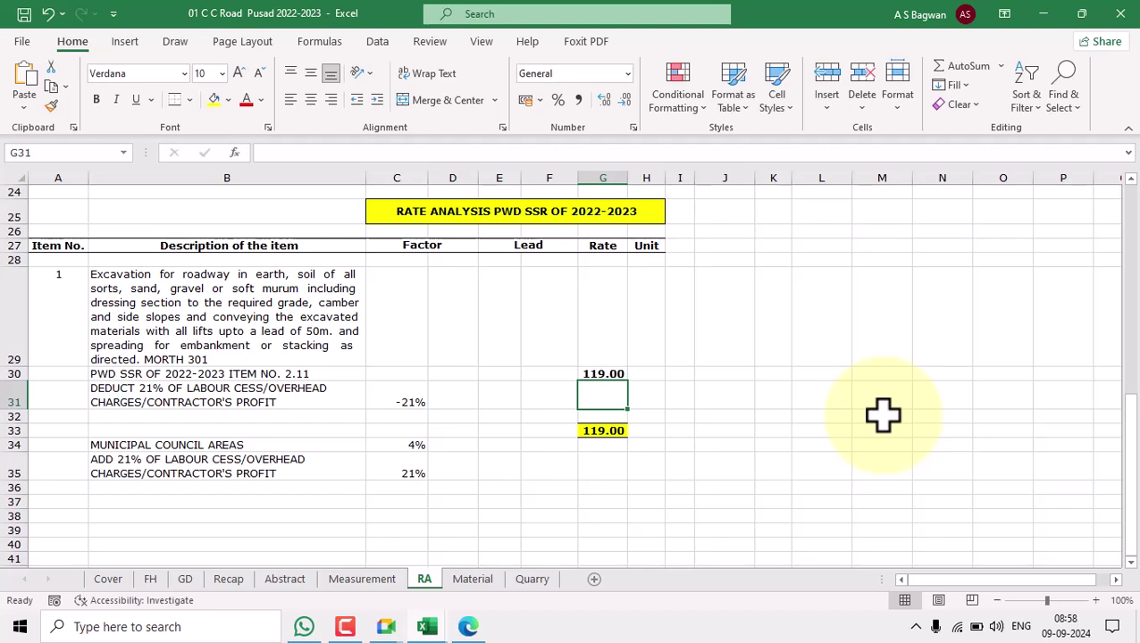
text(=pro)
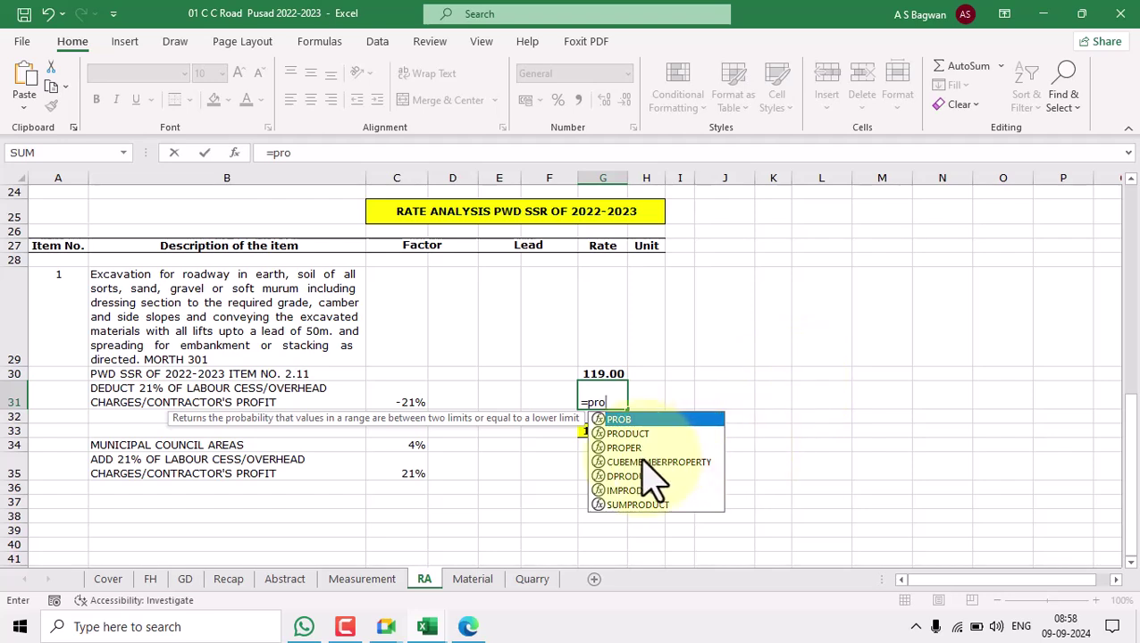
double_click(626, 434)
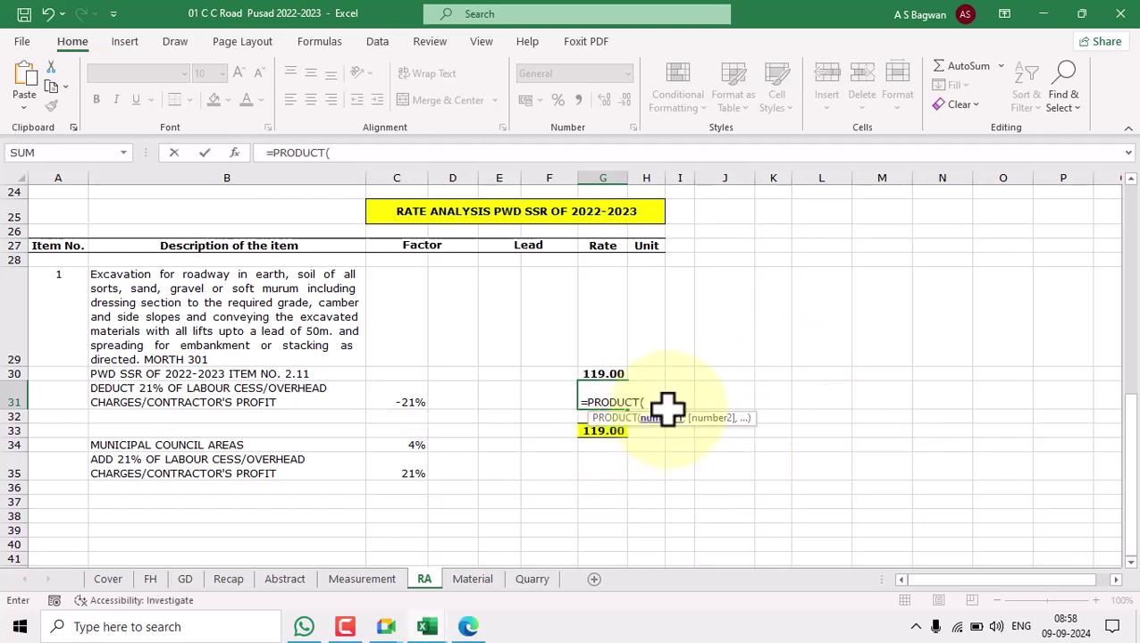
text(,)
click(403, 391)
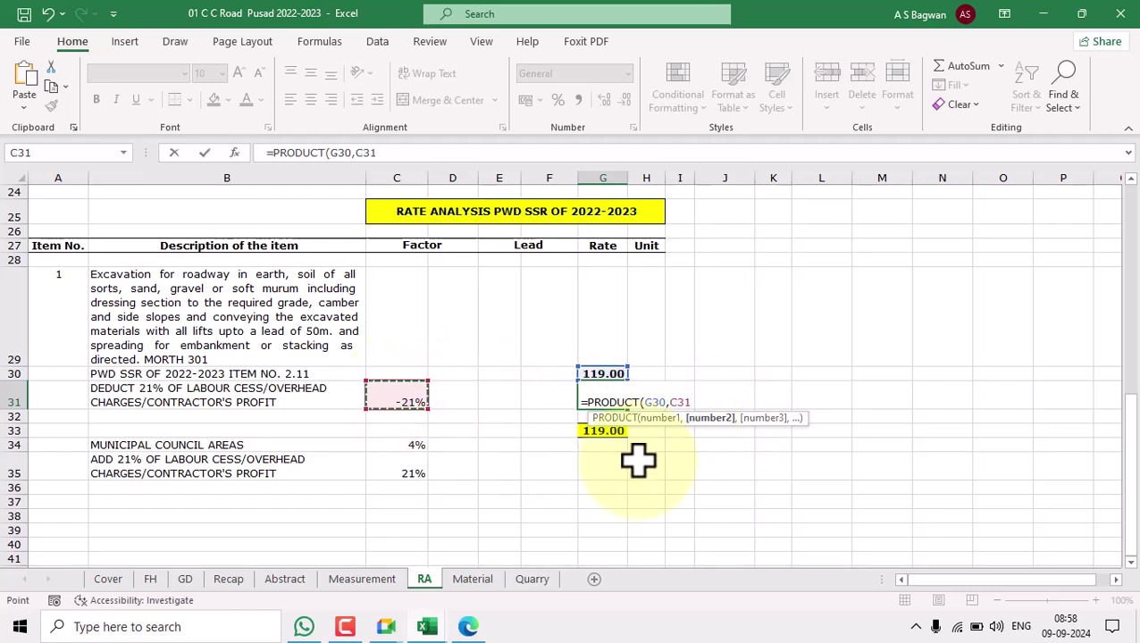
key(Return)
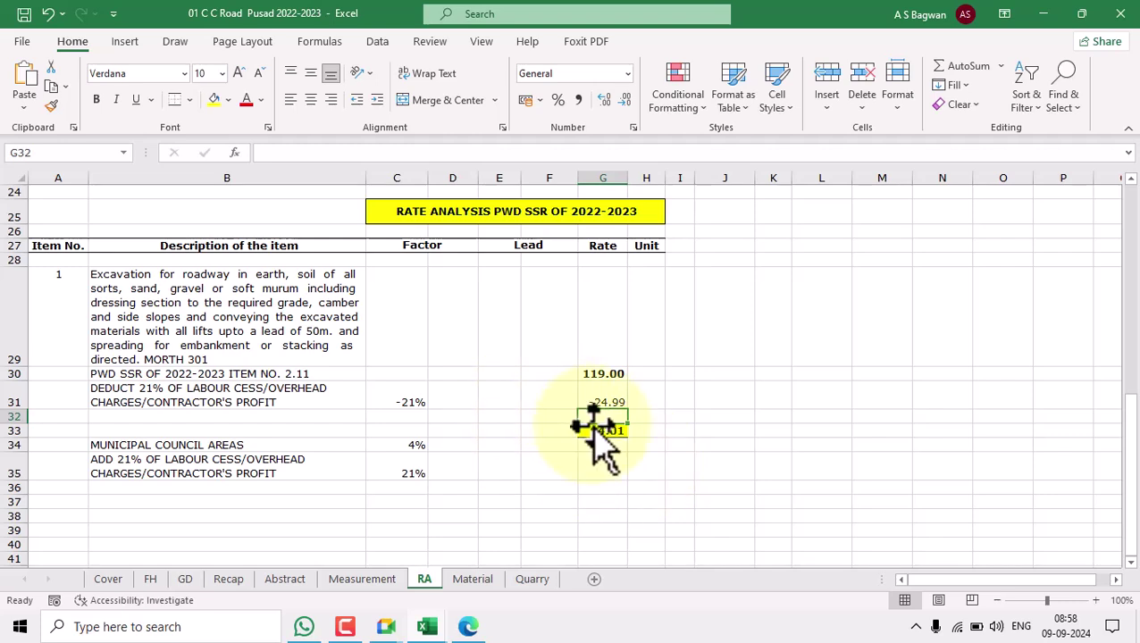
Round the deduction in G31 to two decimals by changing its formula to =ROUND(PRODUCT(G30,C31),2)
click(606, 393)
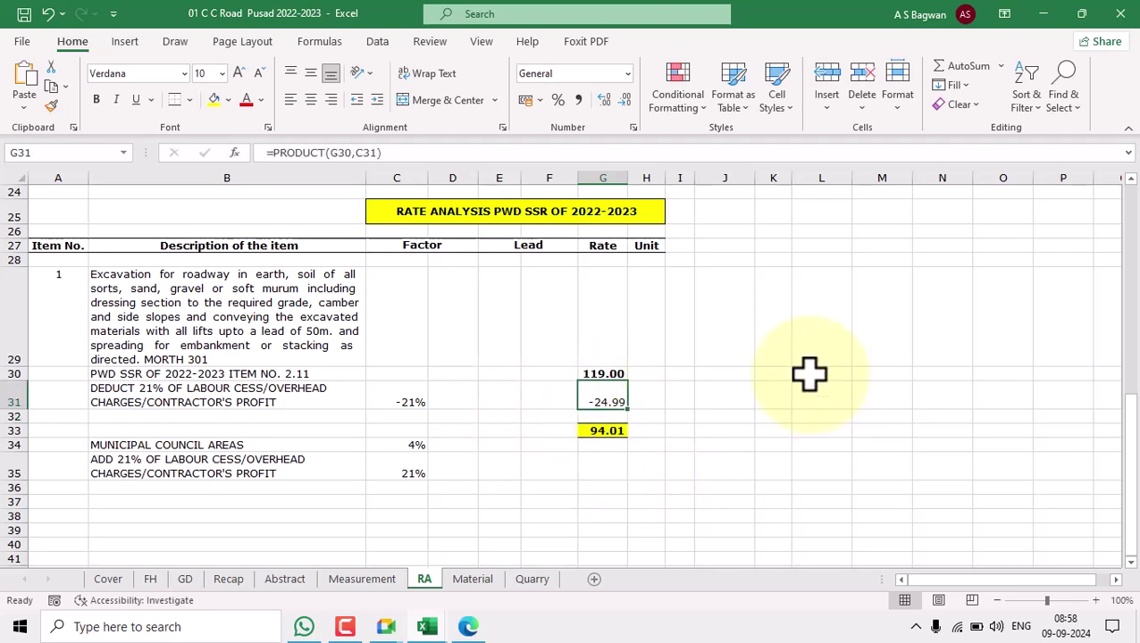
click(274, 153)
text(rou)
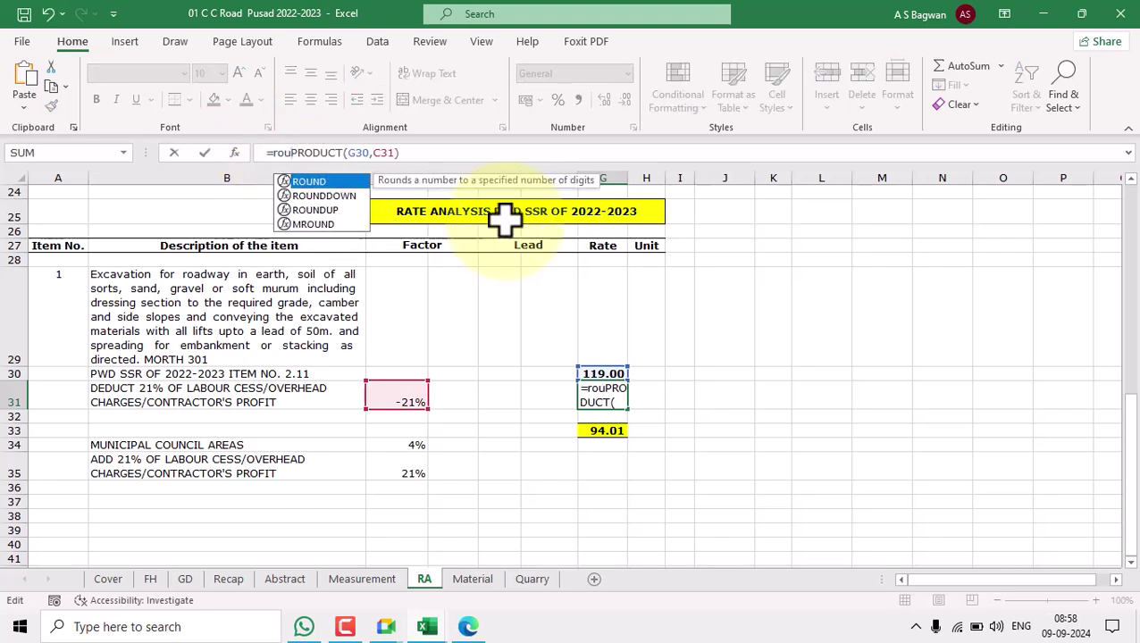
double_click(309, 181)
click(428, 152)
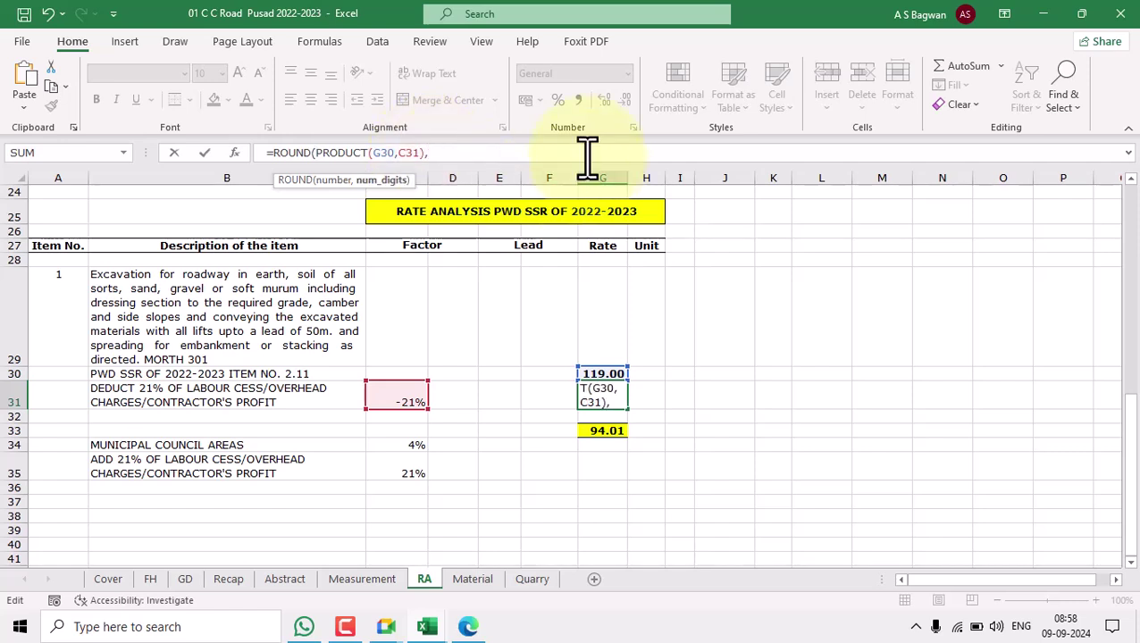
key(Return)
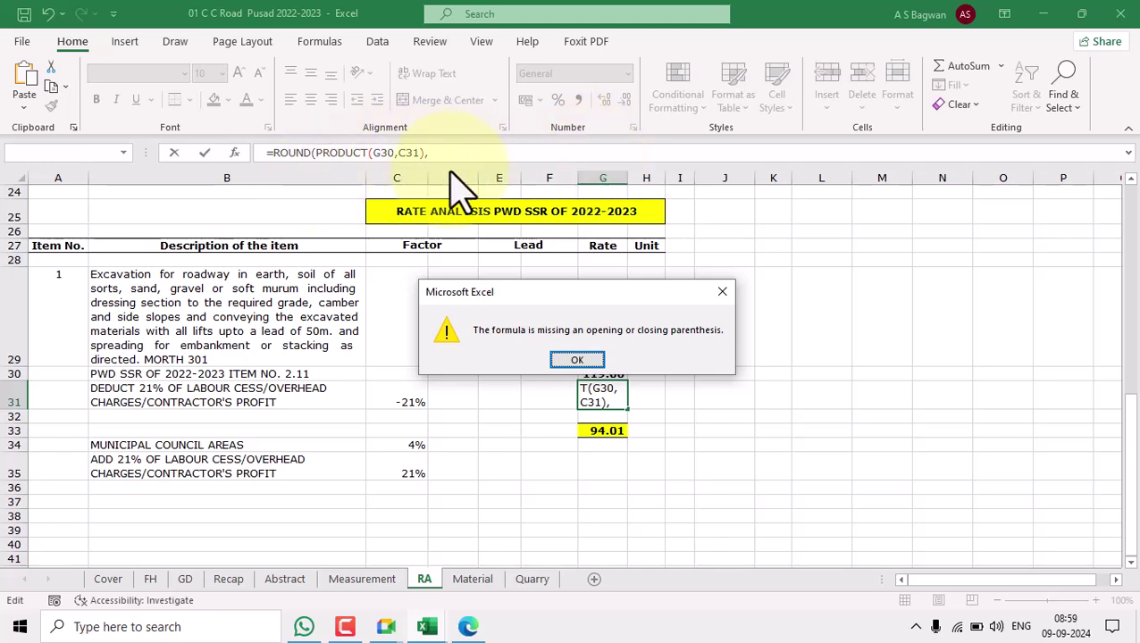
click(721, 292)
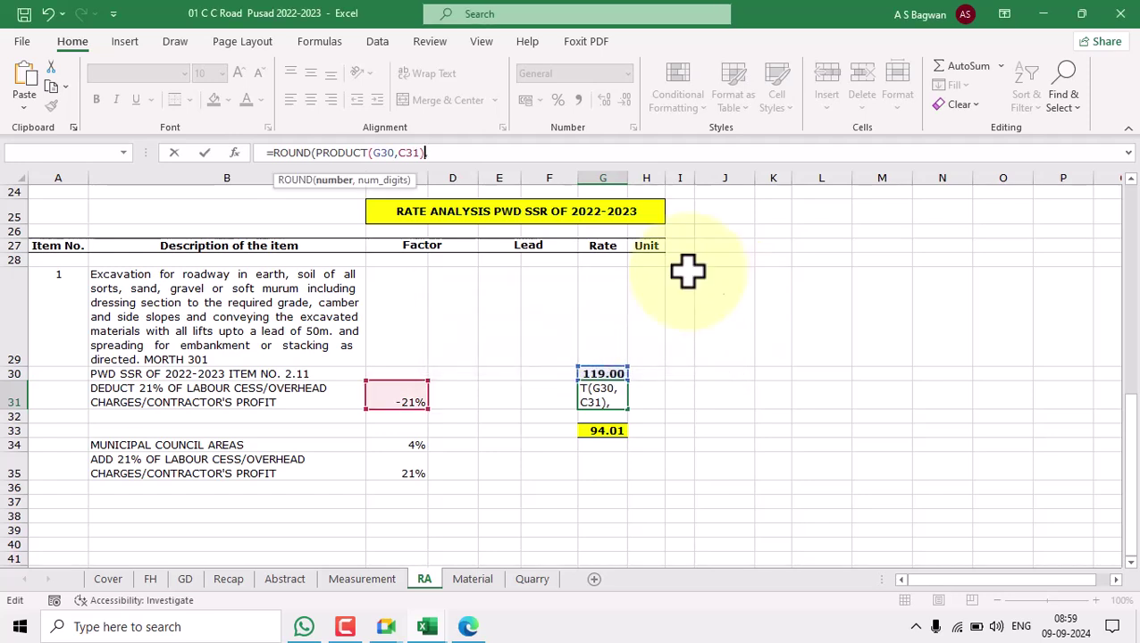
text(,)
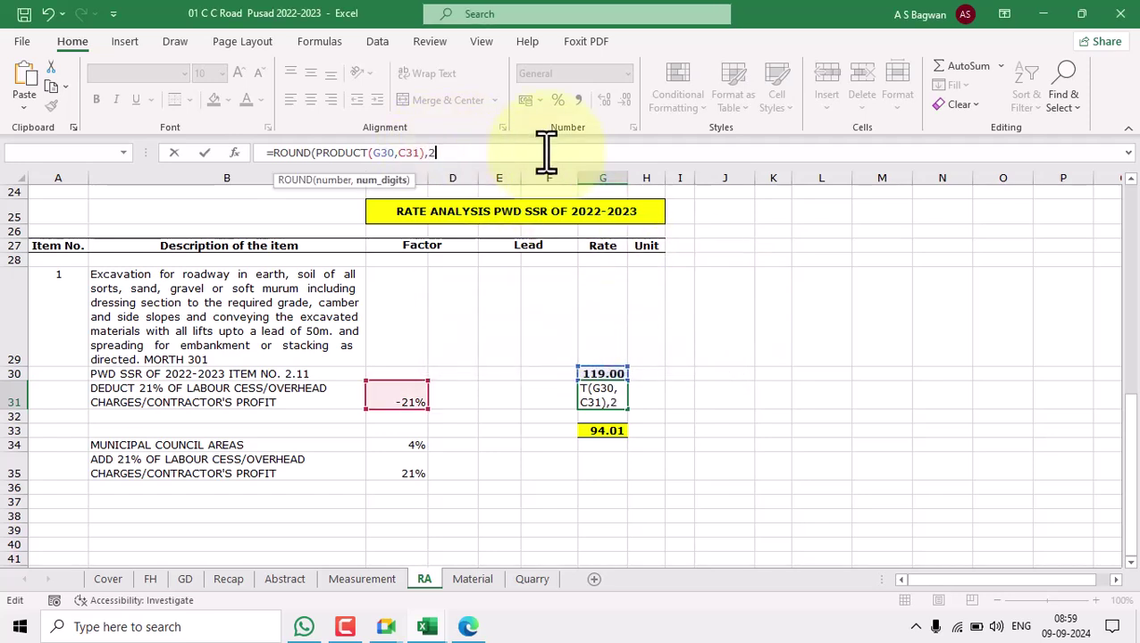
text(2))
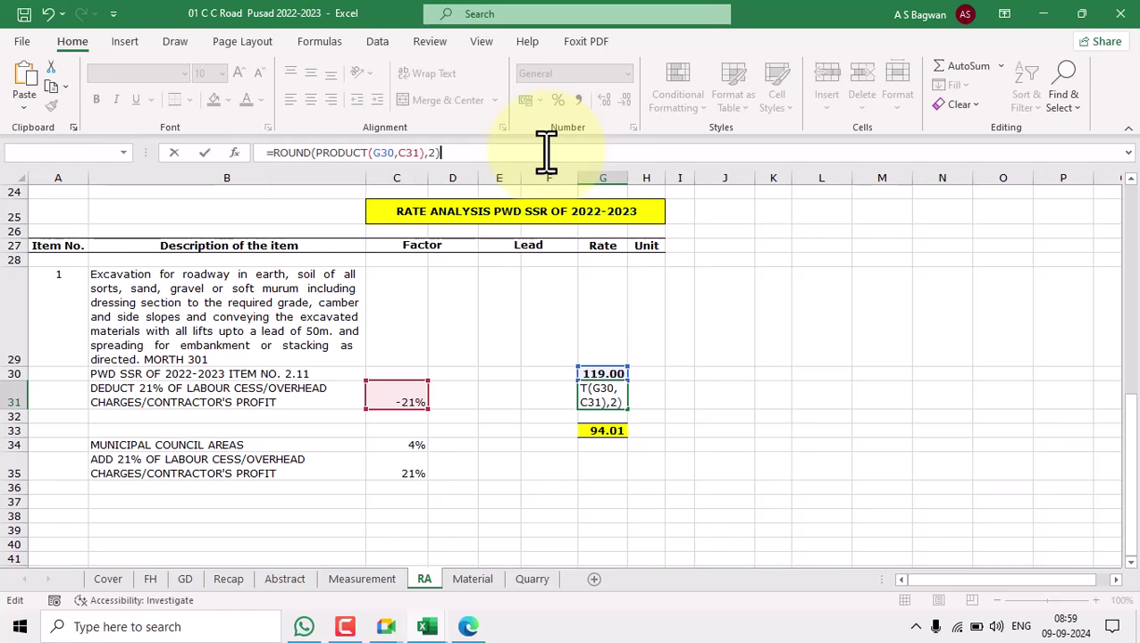
key(Return)
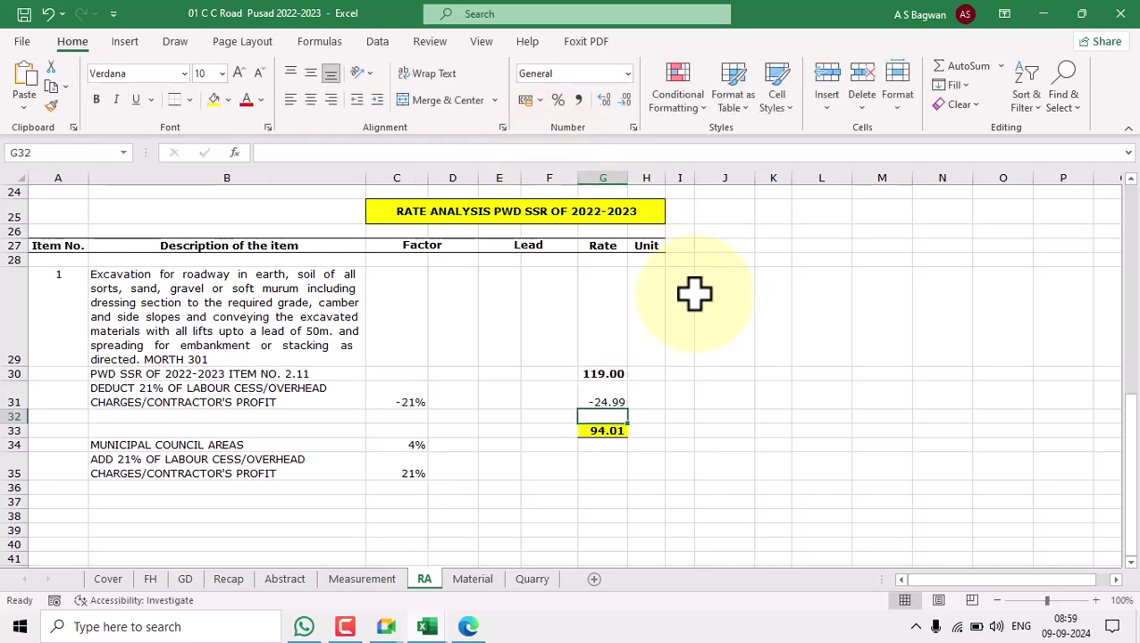
Round the subtotal in G33 to two decimals by changing its formula to =ROUND(SUM(G30:G32),2)
click(611, 432)
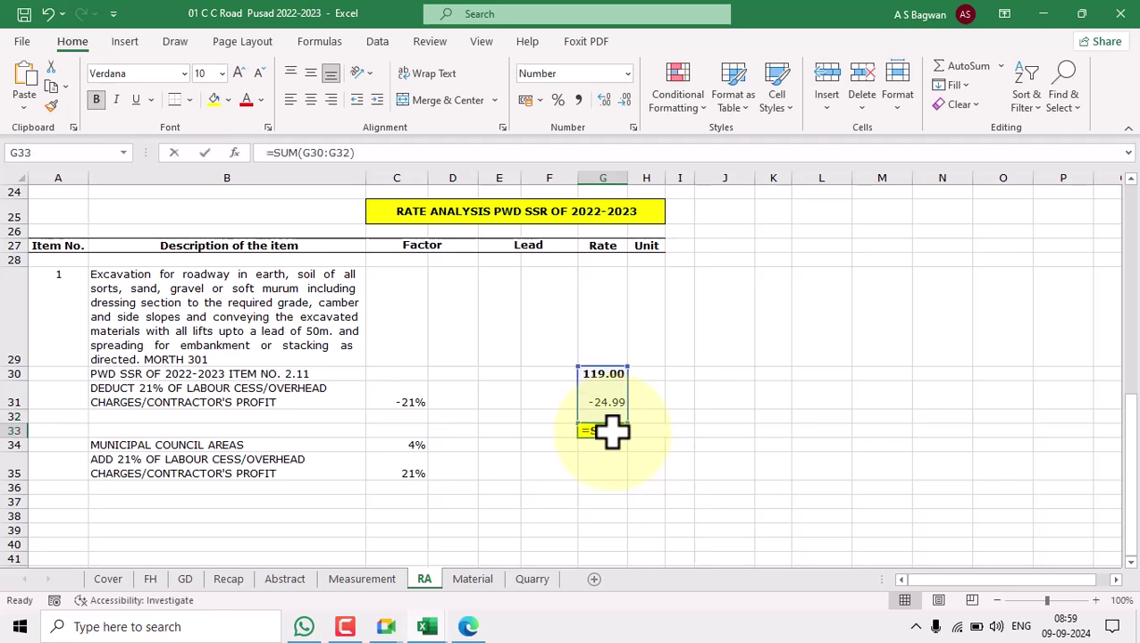
double_click(611, 433)
click(699, 459)
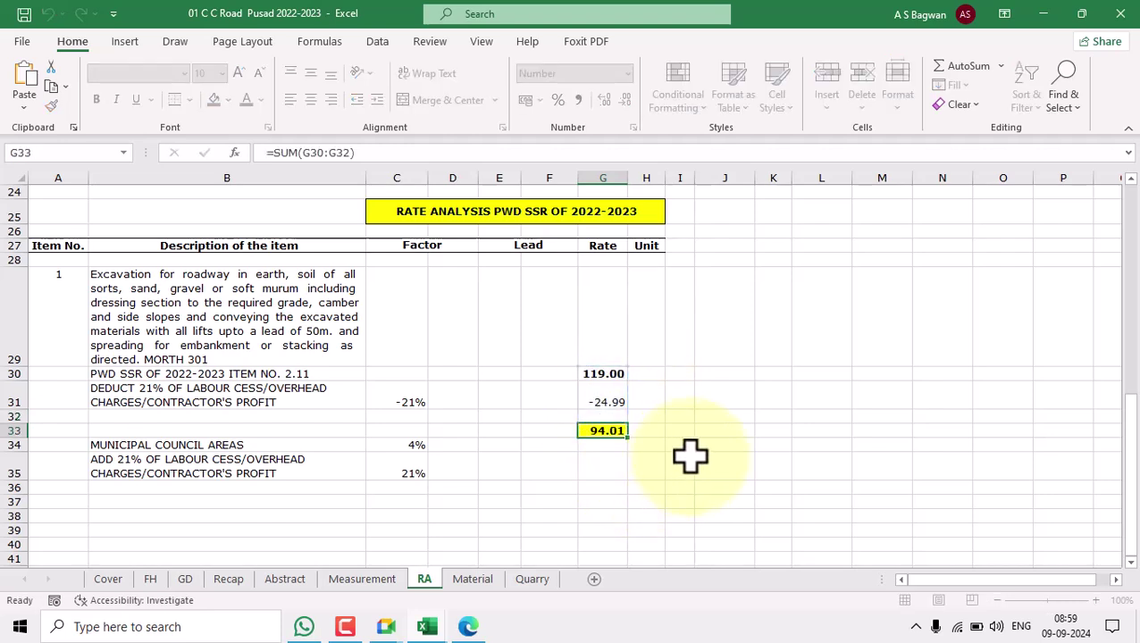
double_click(605, 429)
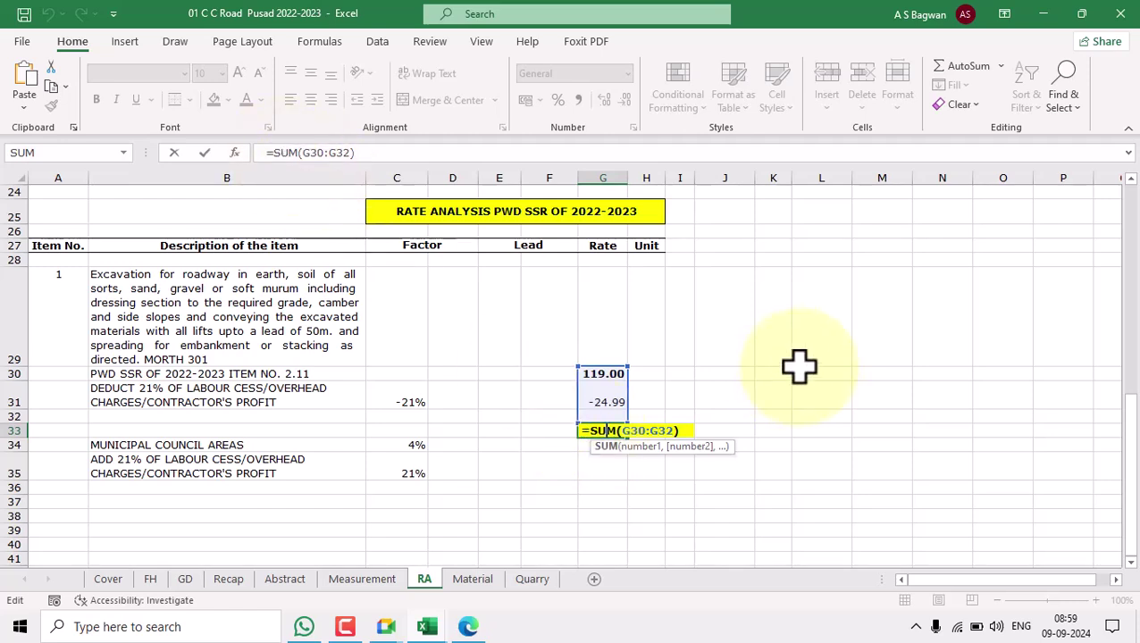
click(809, 461)
double_click(612, 431)
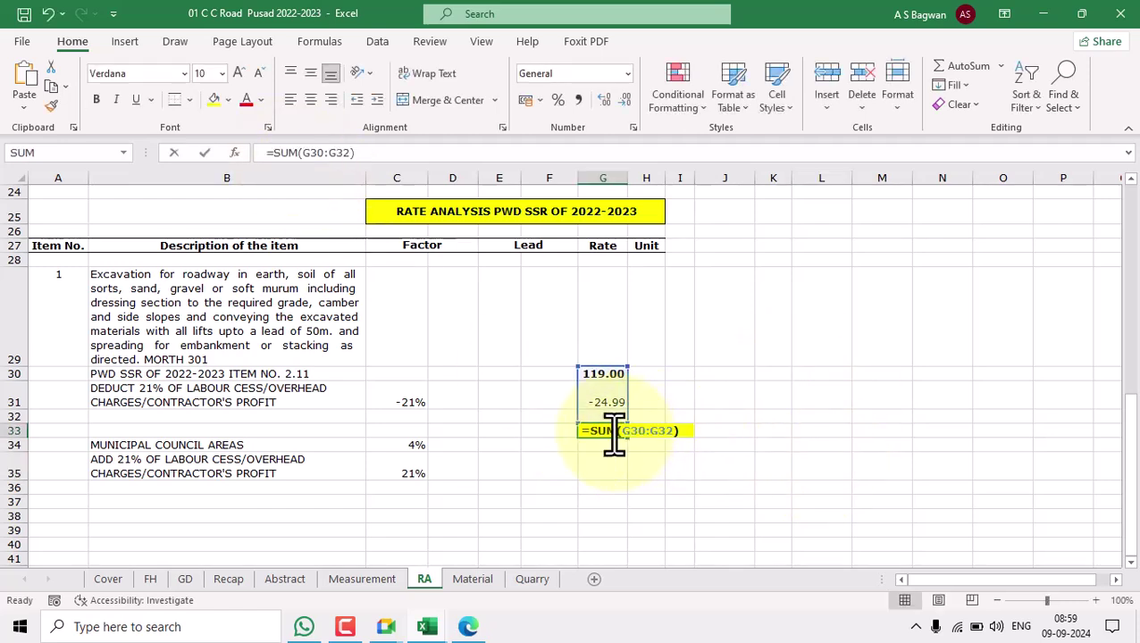
click(589, 430)
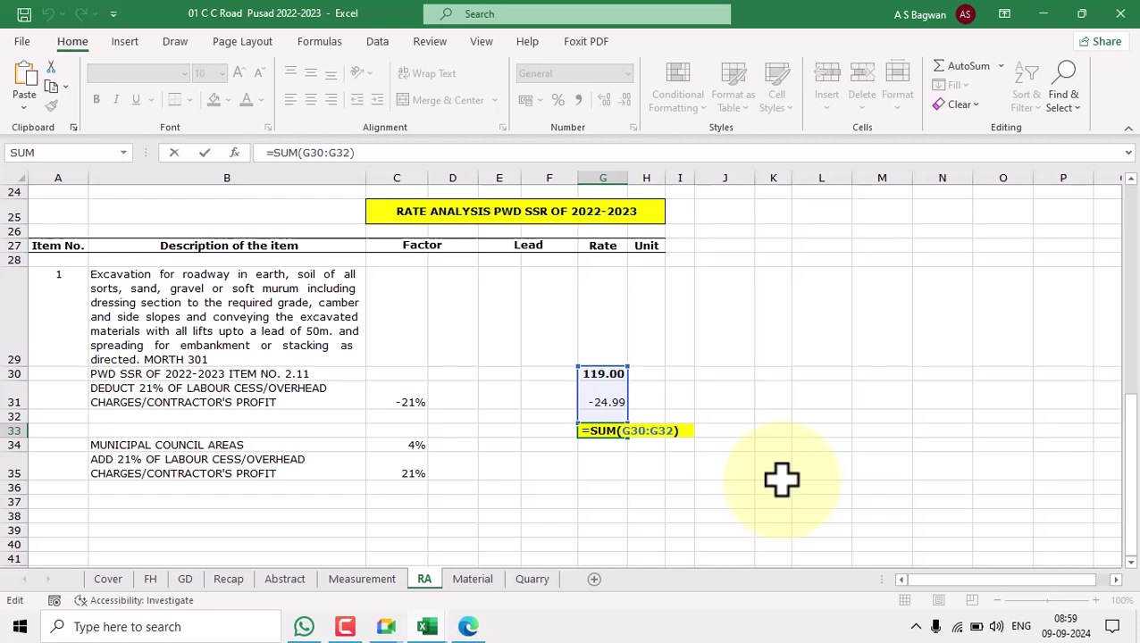
text(rou)
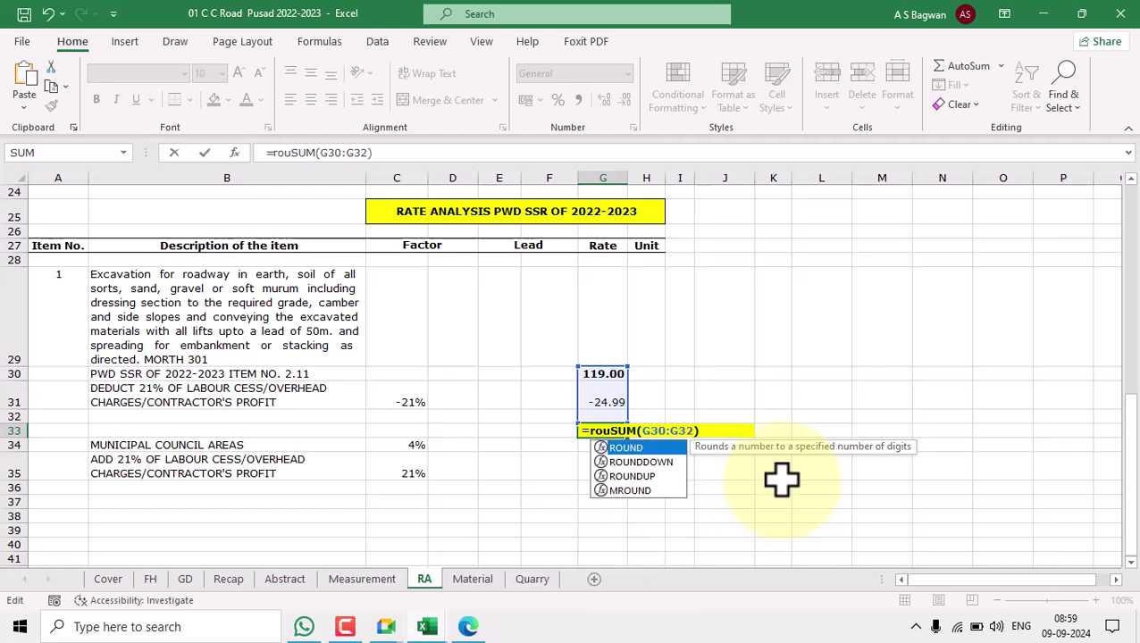
double_click(625, 449)
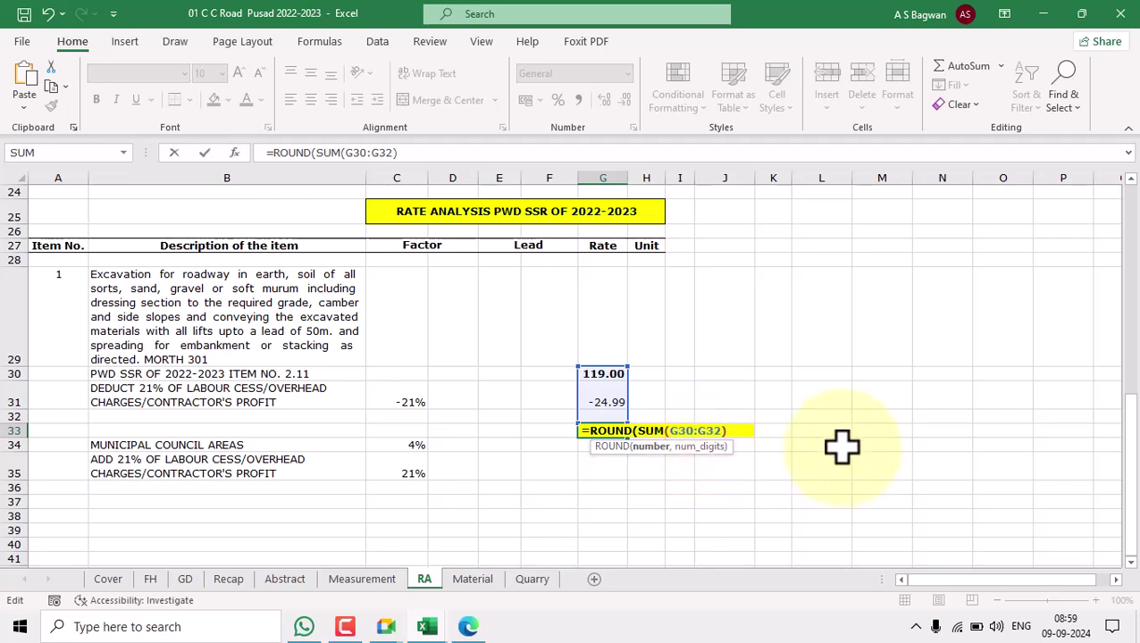
text(,2))
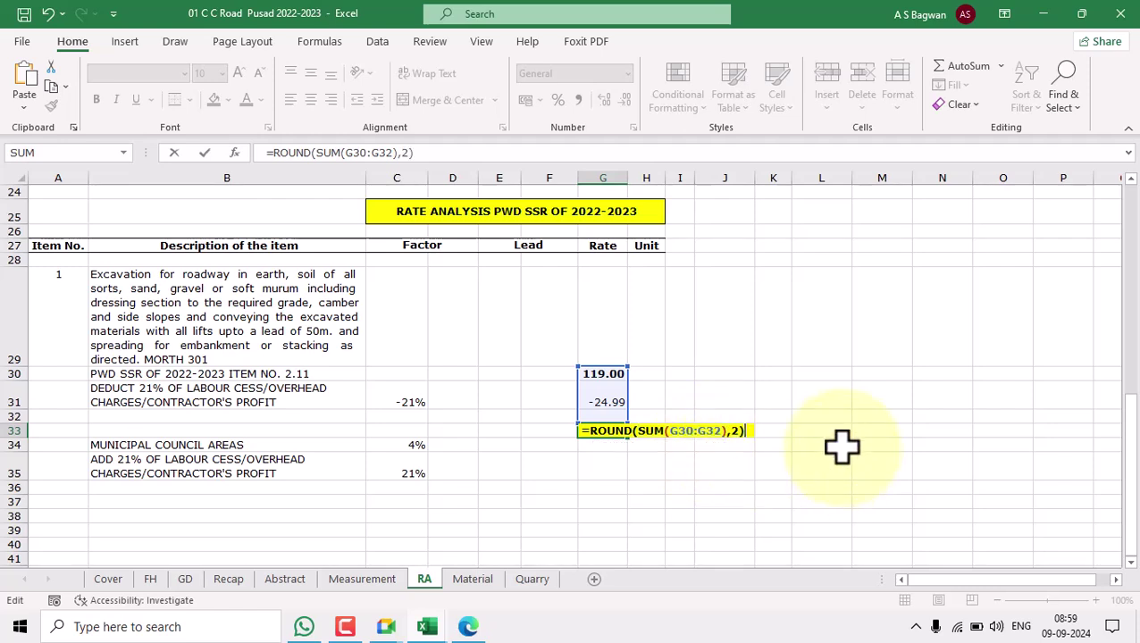
key(Return)
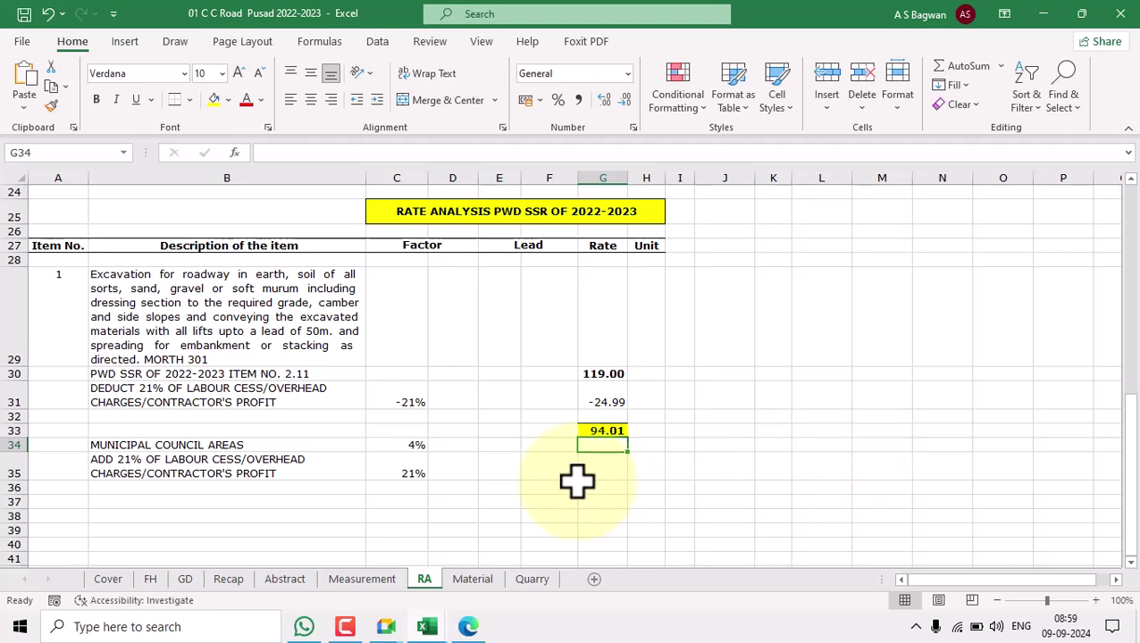
Review the rounded formulas in G31 and G33 and the cells that the factors in C34 and C35 apply to
double_click(610, 399)
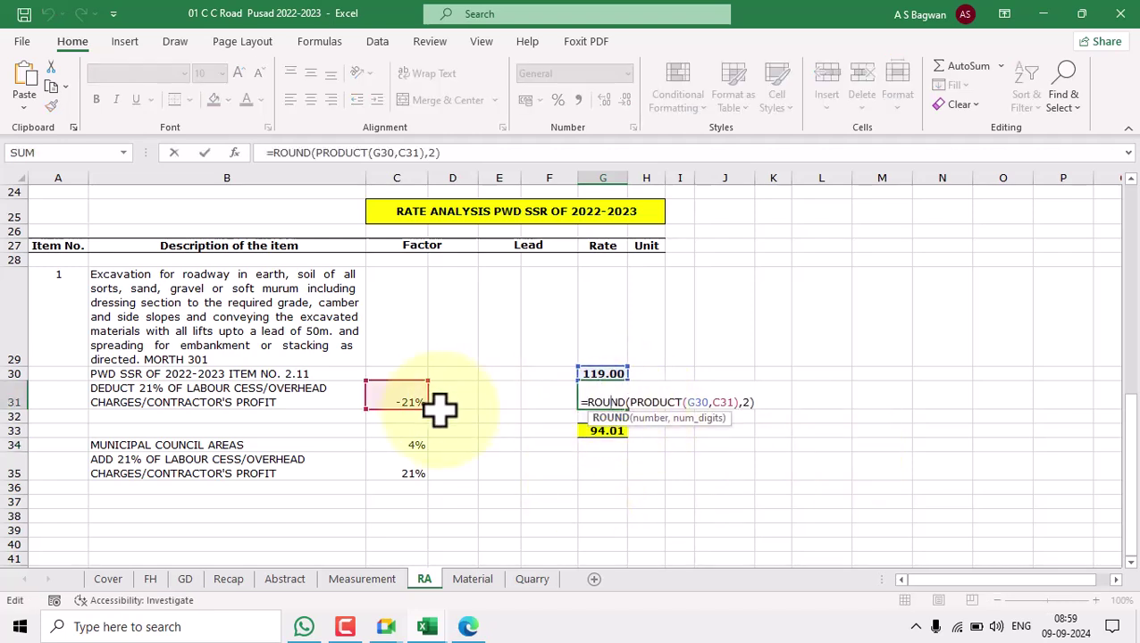
key(Escape)
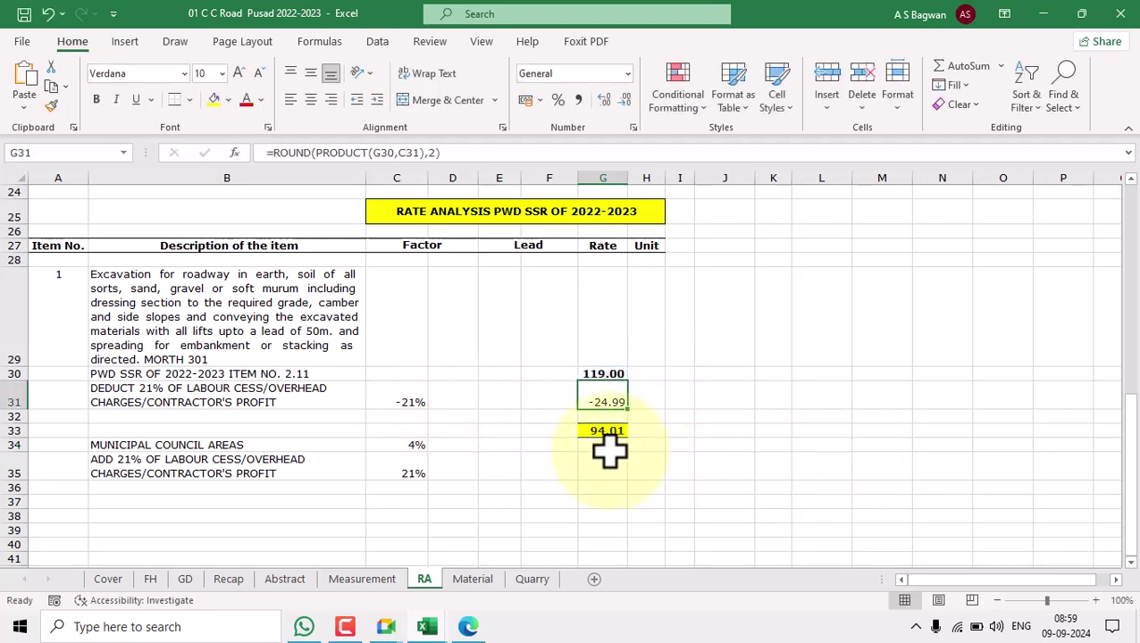
double_click(604, 429)
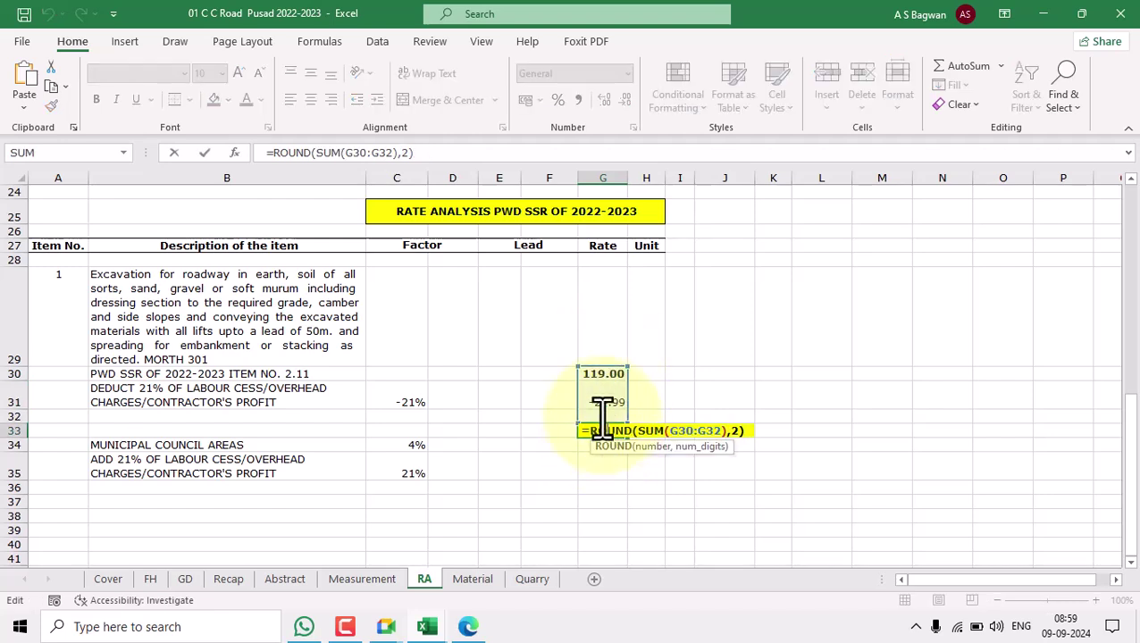
key(Escape)
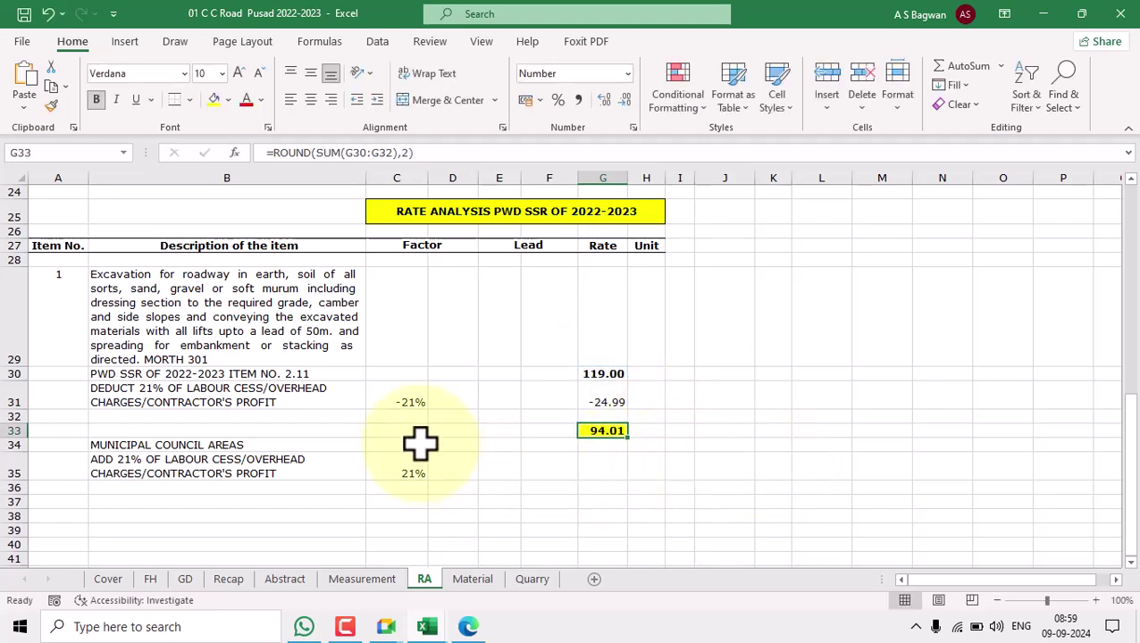
click(414, 444)
click(604, 430)
click(409, 470)
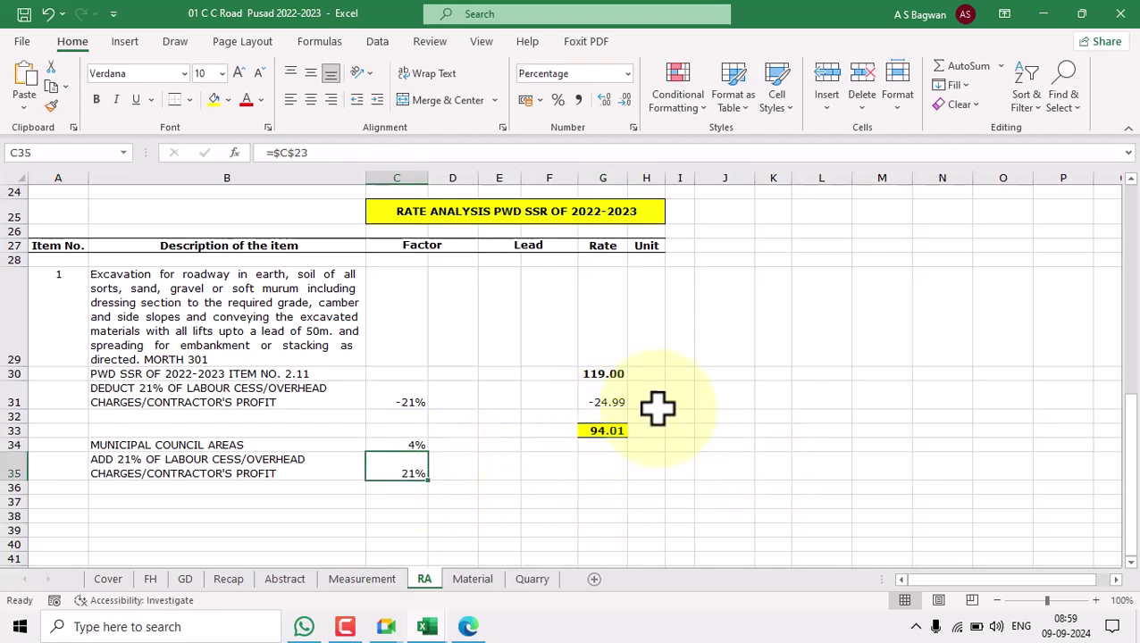
click(610, 373)
click(743, 442)
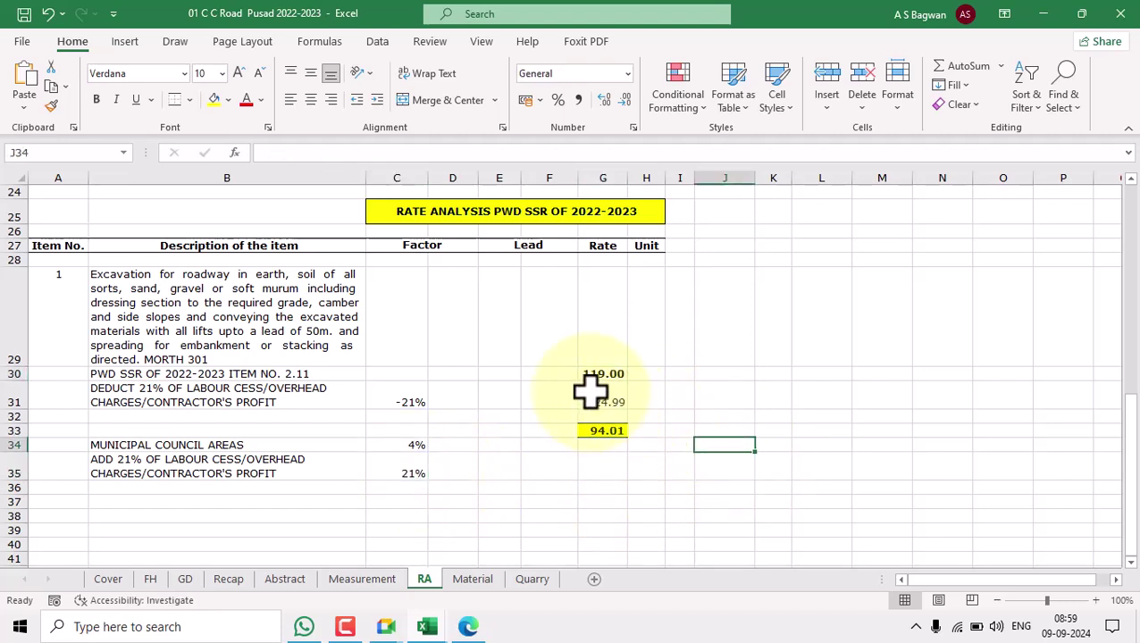
Copy the rounded product formula from G31 into G34 for the municipal council areas and G35 for the 21% addition
click(596, 397)
key(ctrl+c)
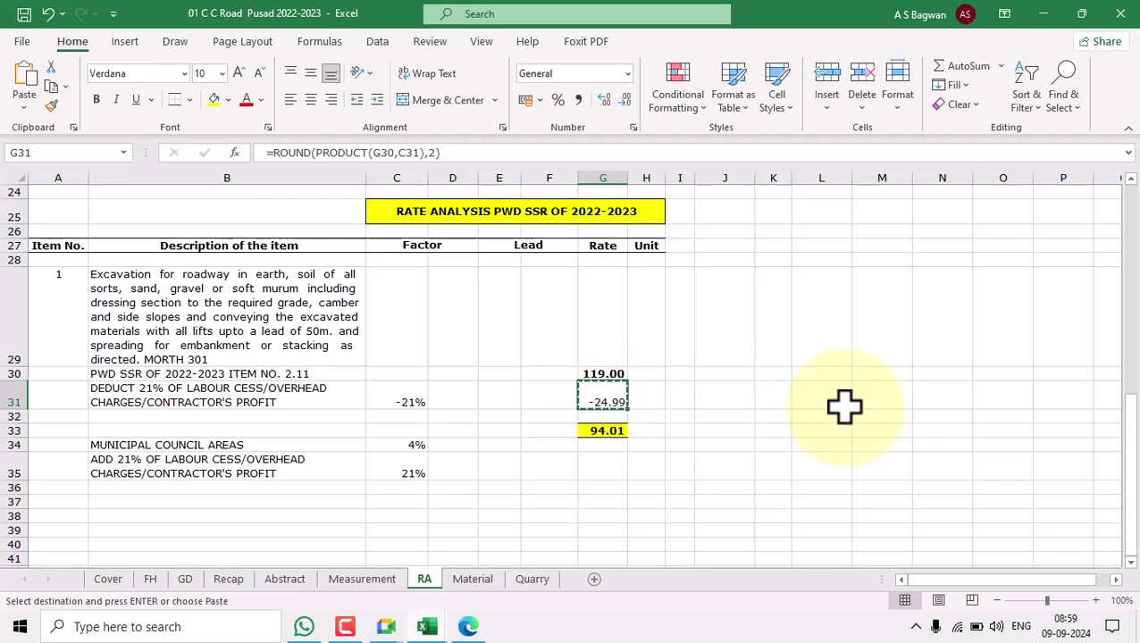
click(607, 444)
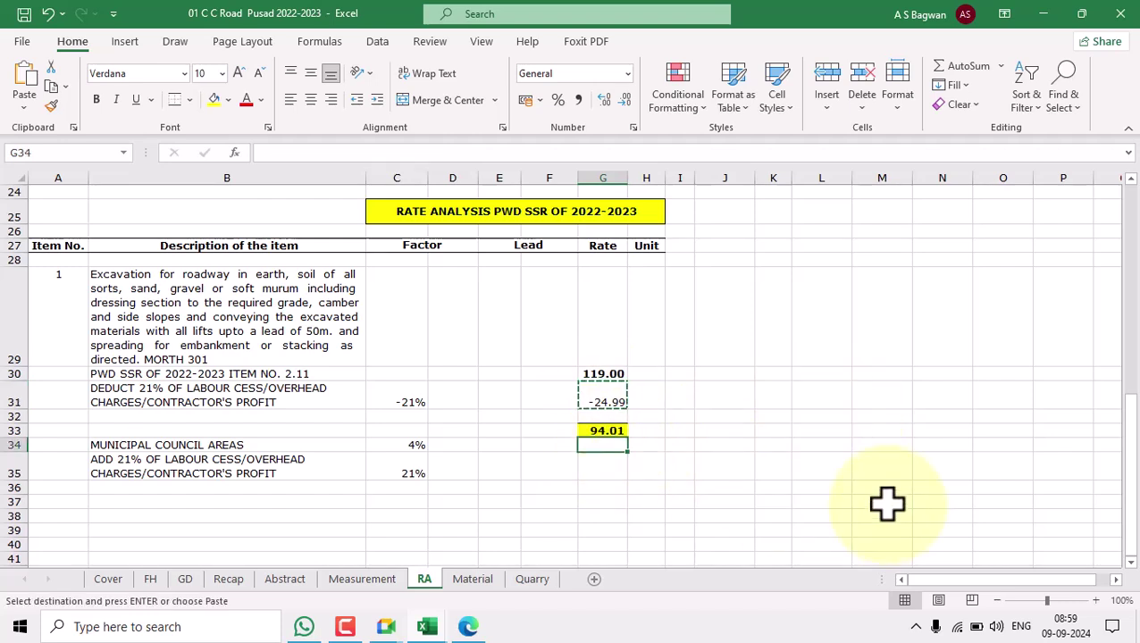
key(ctrl+v)
click(597, 466)
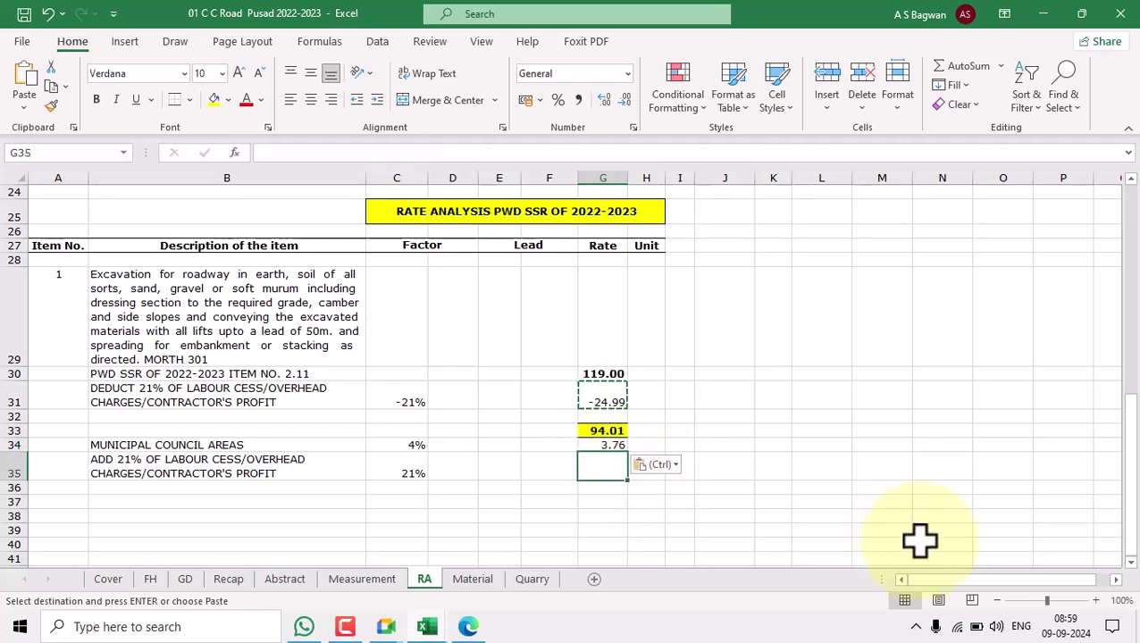
key(ctrl+v)
key(Escape)
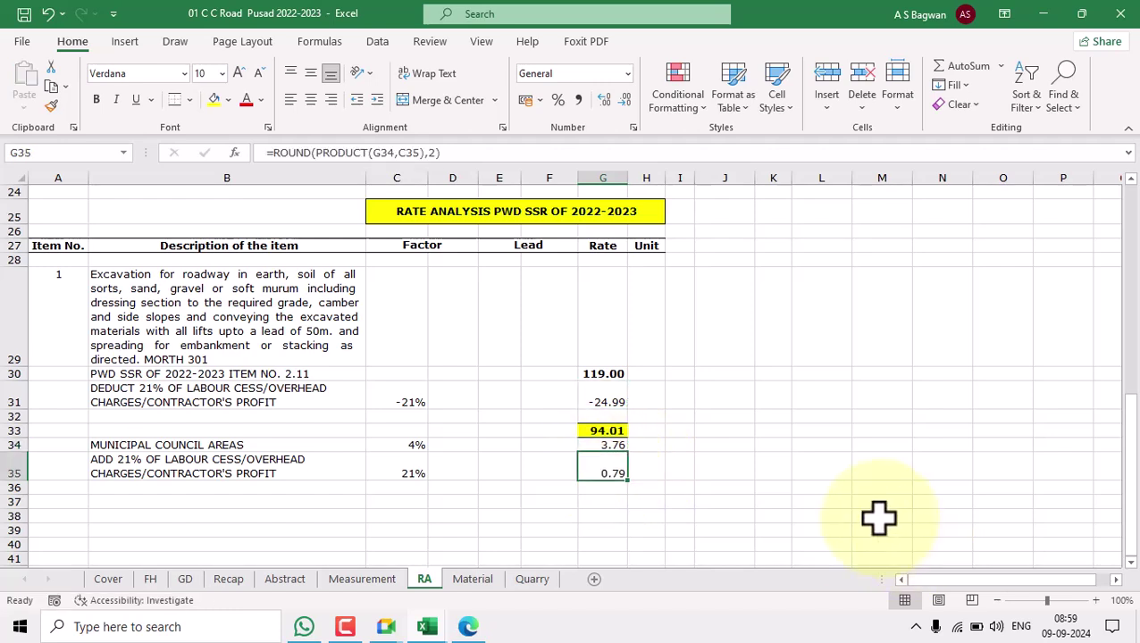
Check the deduction factor in C31 and the addition factor in C35 against the base rate in G30 and the formula in G31
click(876, 487)
click(407, 405)
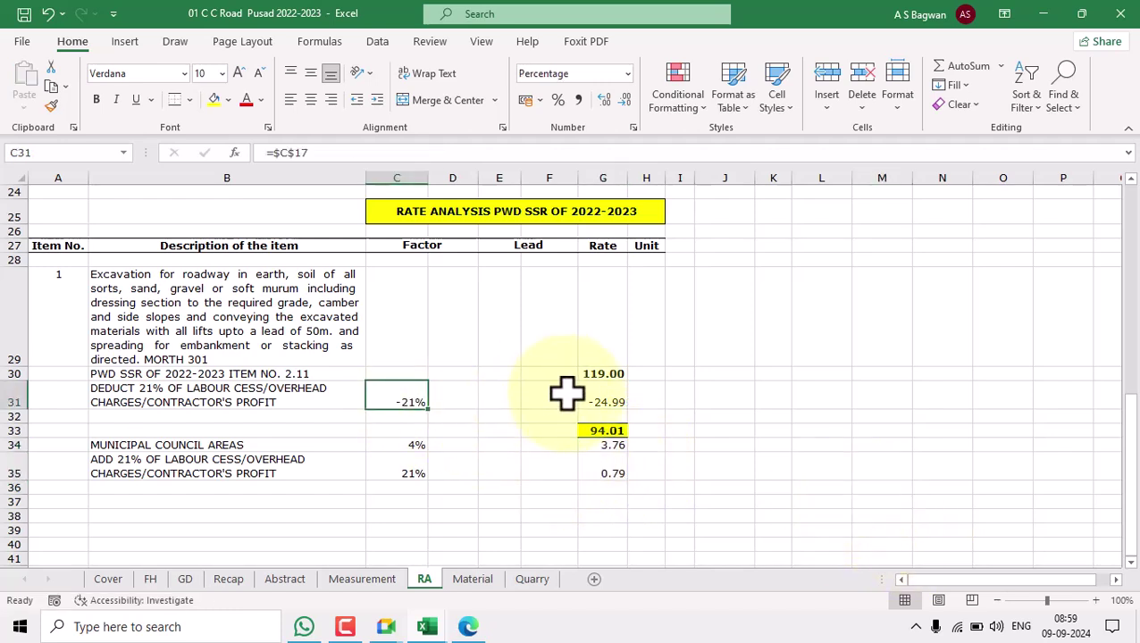
click(592, 373)
click(410, 467)
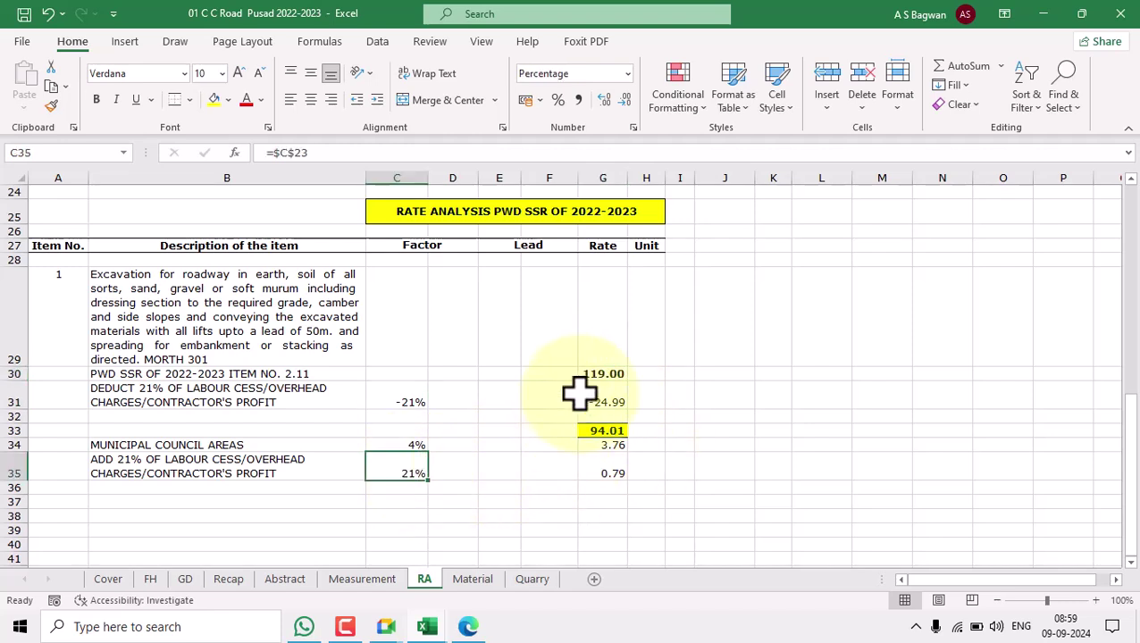
click(594, 373)
click(605, 397)
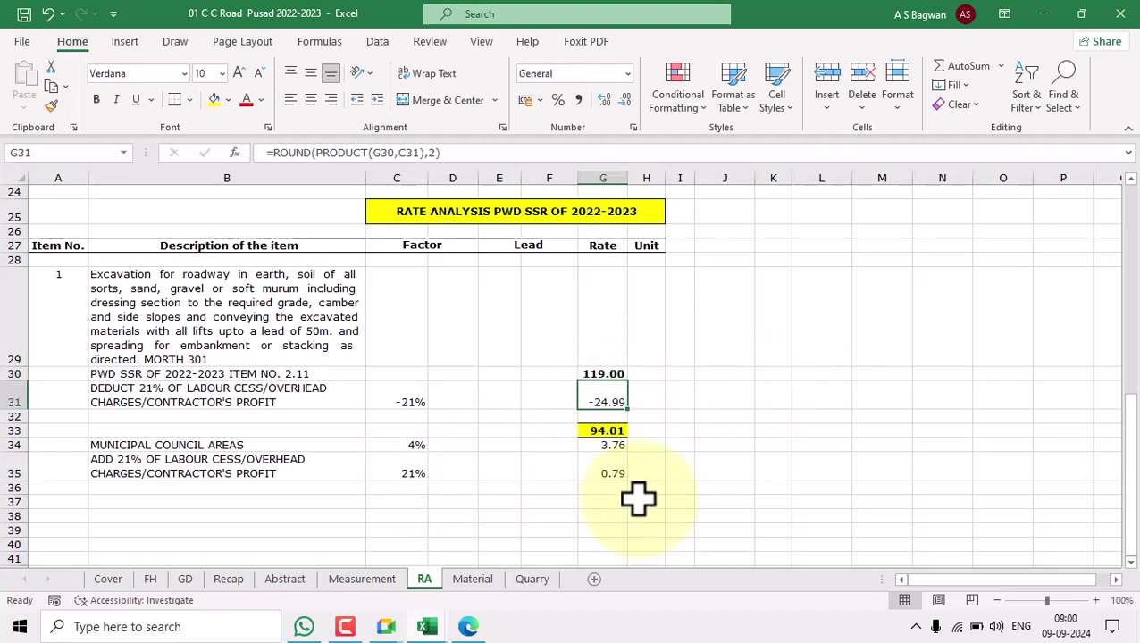
Base the 21% addition in G35 on the SSR rate by changing its formula to =ROUND(PRODUCT(G30,C35),2)
click(607, 473)
click(592, 373)
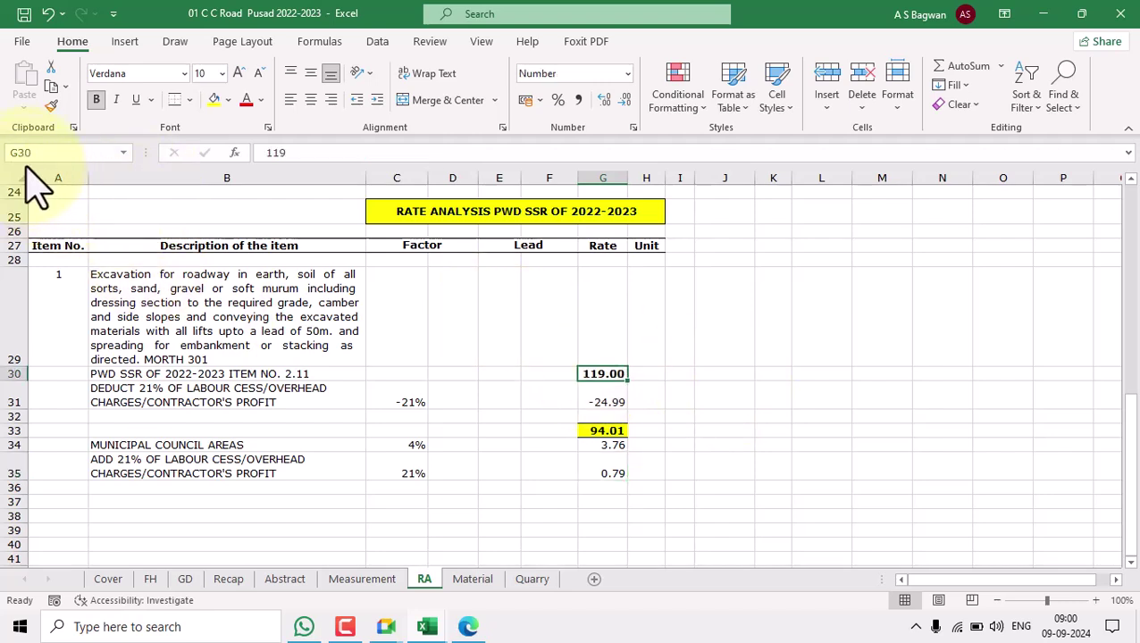
click(701, 472)
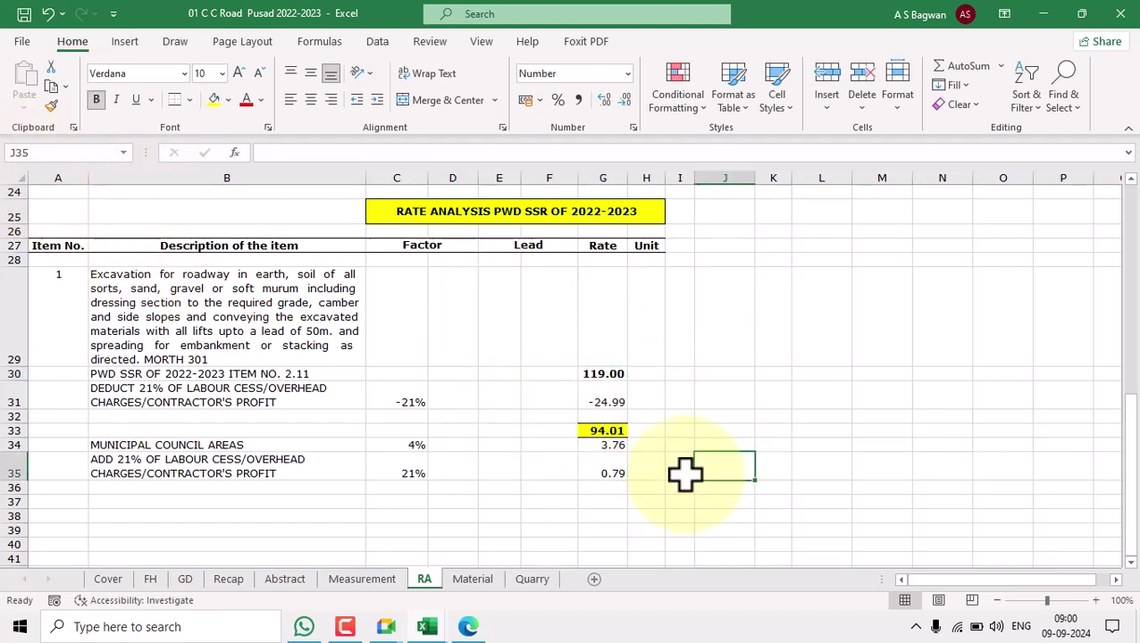
click(615, 464)
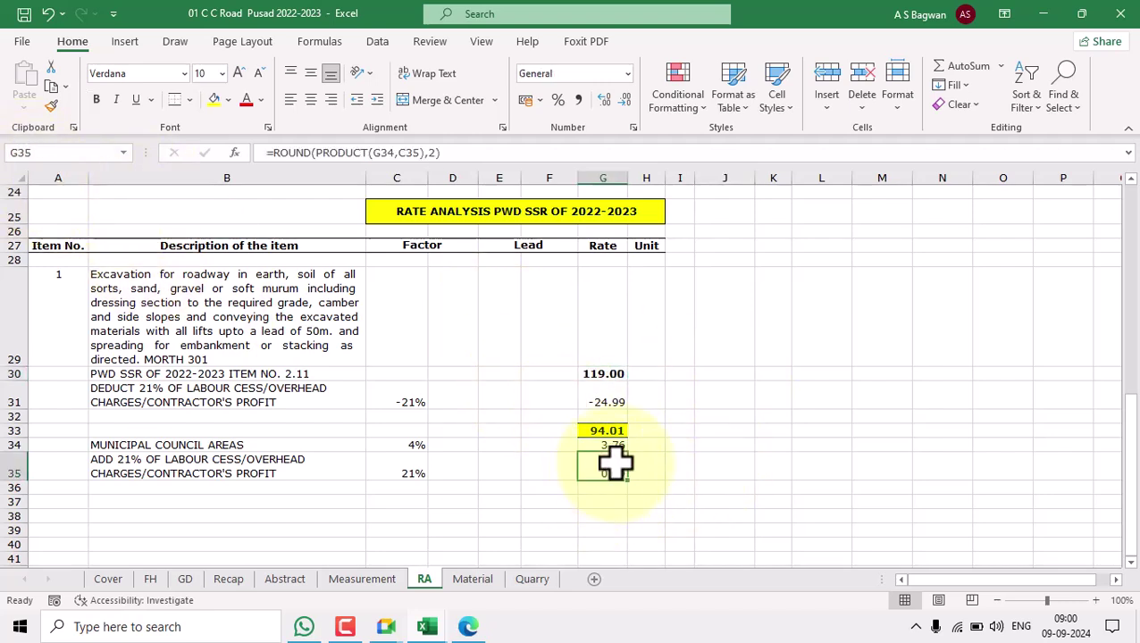
click(394, 153)
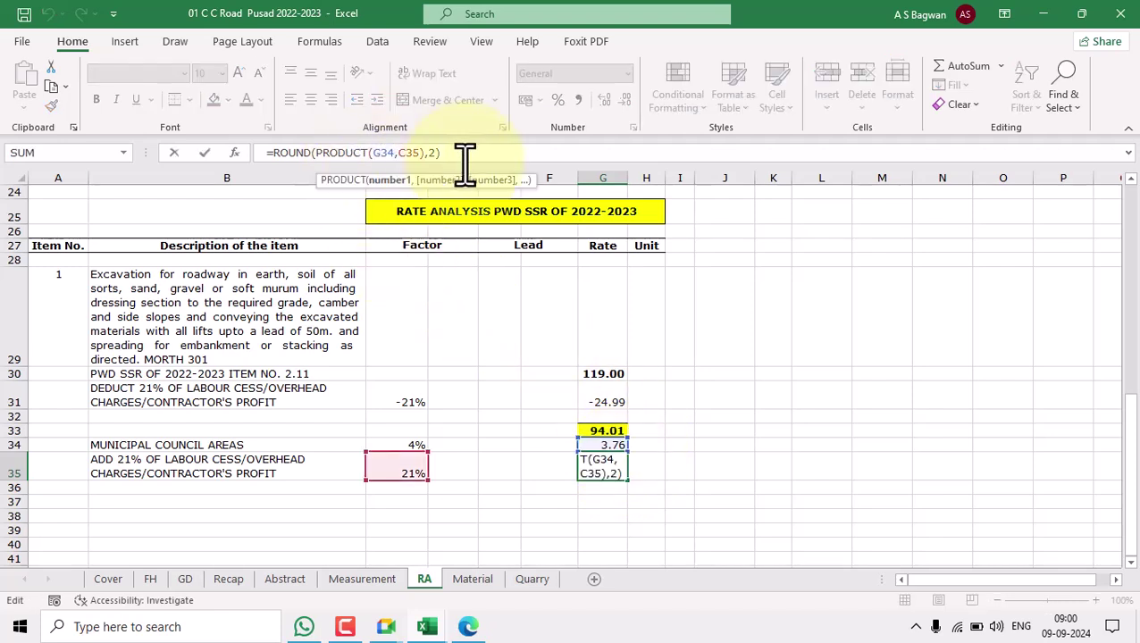
text(0)
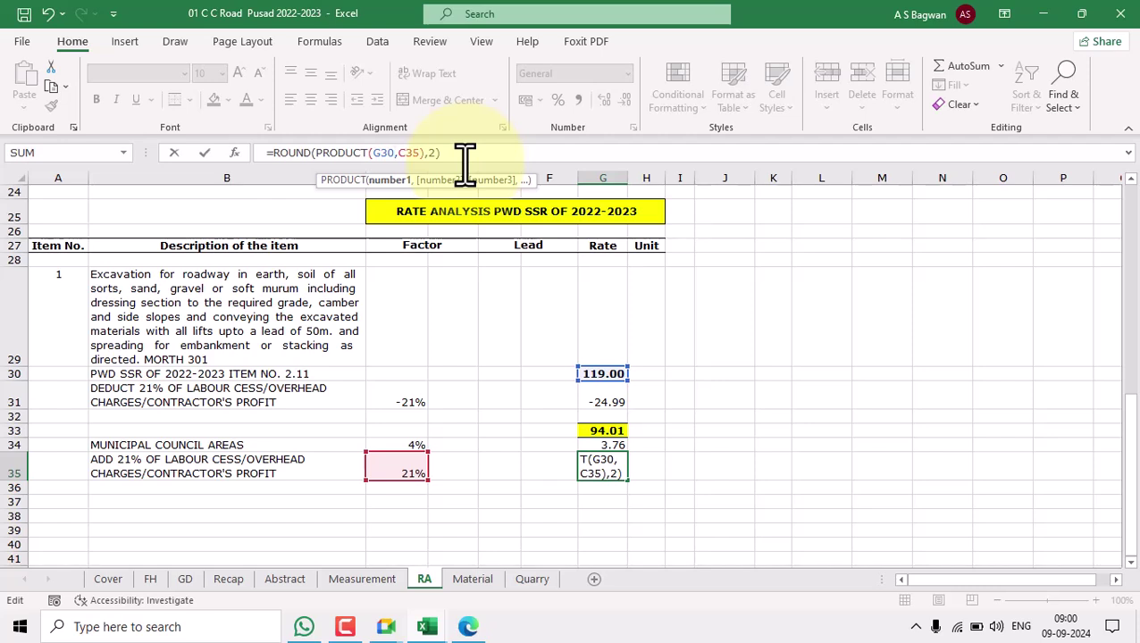
key(Return)
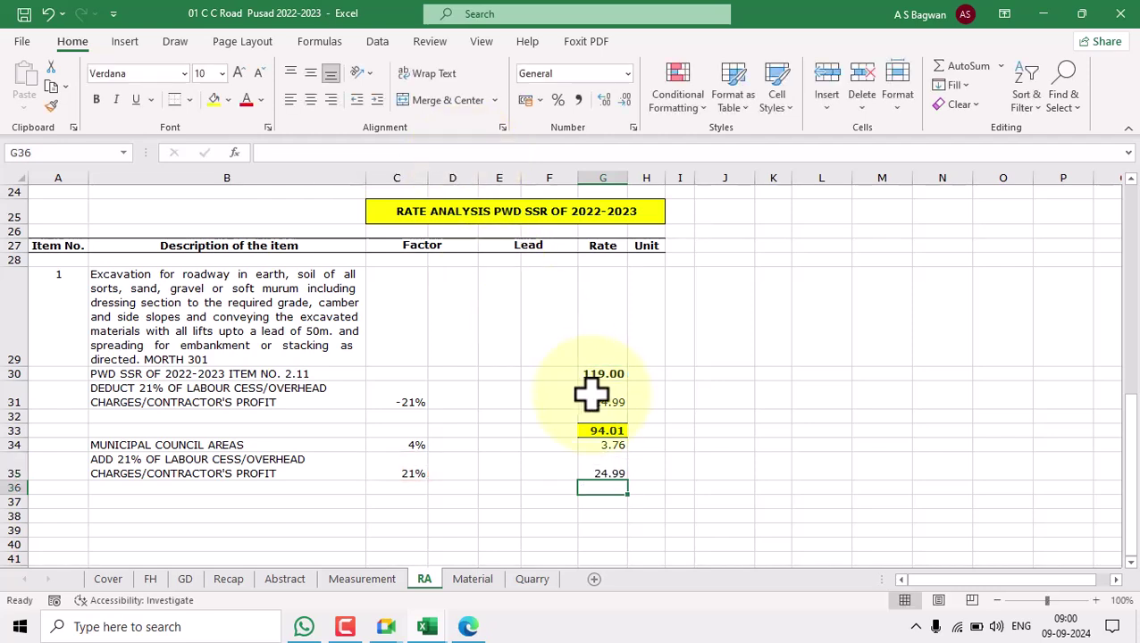
Review the deduction, municipal-area and addition formulas in G31, G34 and G35 and the linked factor in C34
click(593, 398)
click(601, 459)
click(611, 446)
double_click(613, 446)
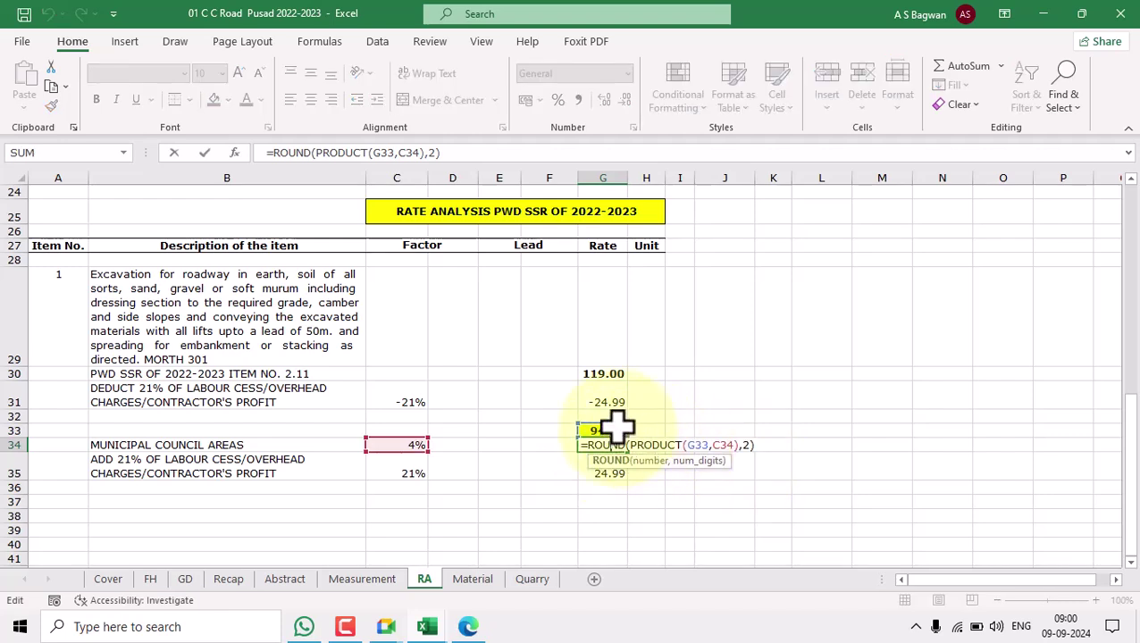
key(Escape)
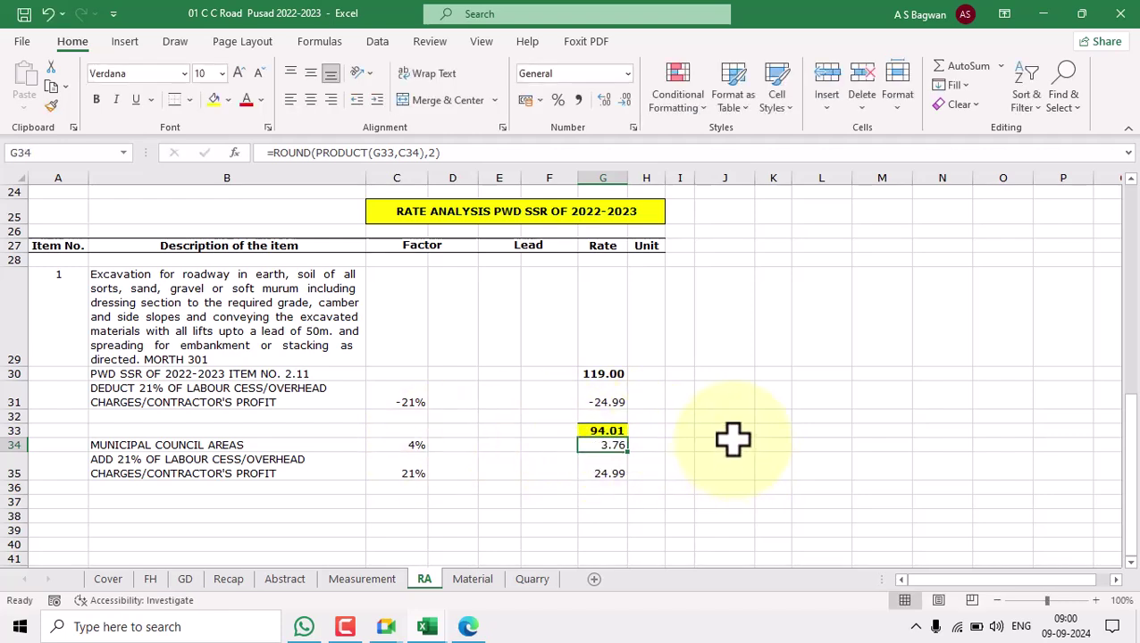
click(407, 444)
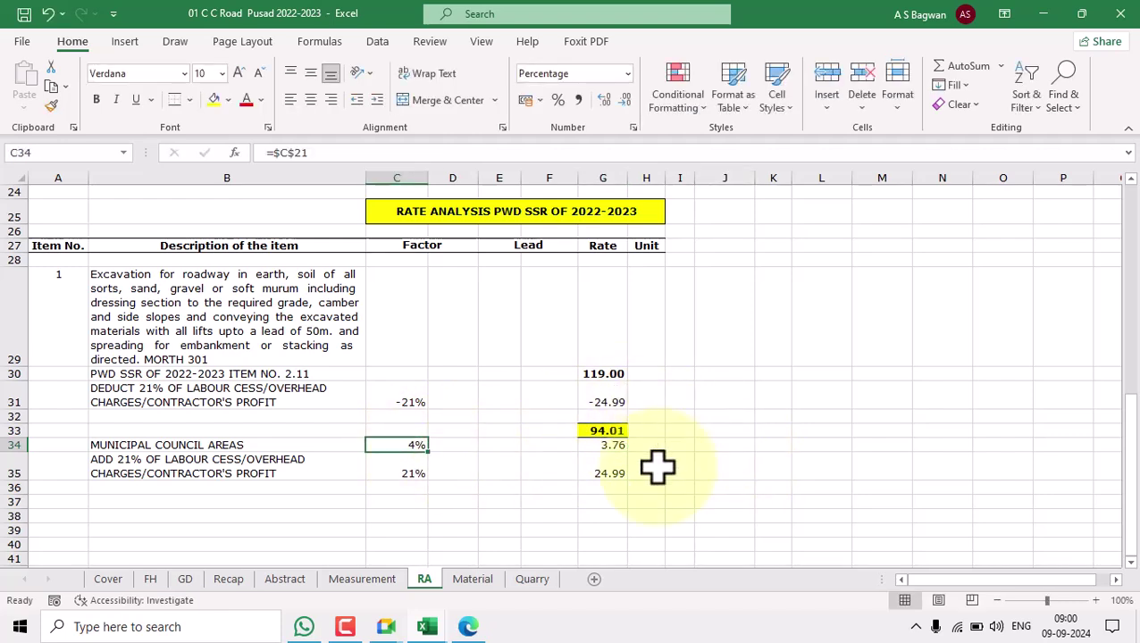
click(610, 431)
click(616, 489)
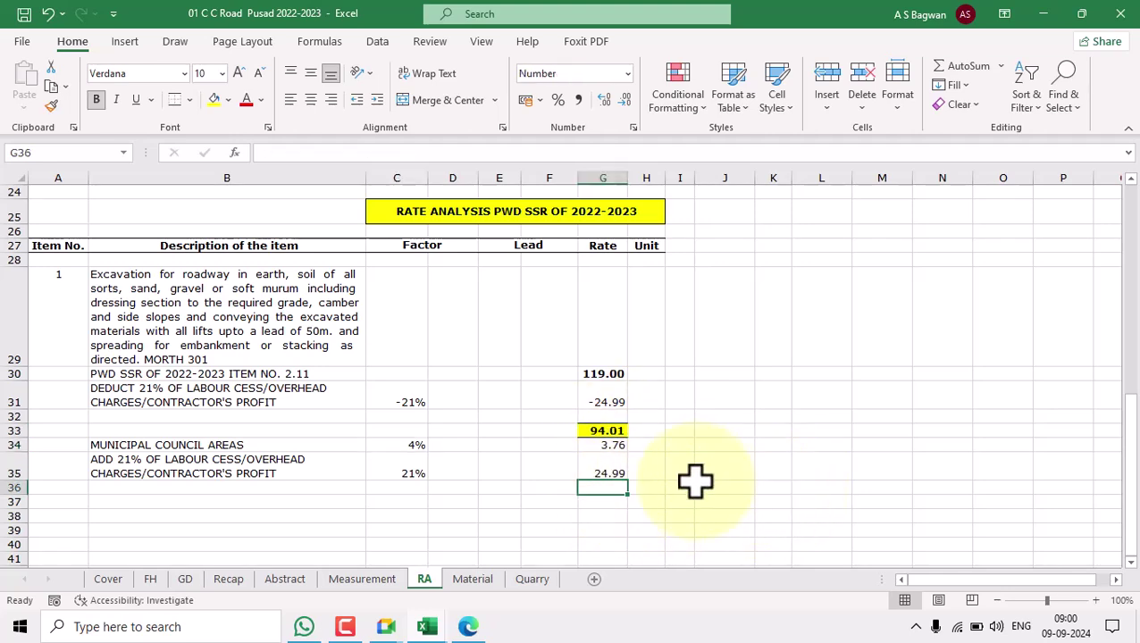
Total the item 1 rate in G37 with =SUM(G33:G36) and make the result bold
scroll(705, 473, down, 2)
click(602, 434)
click(604, 413)
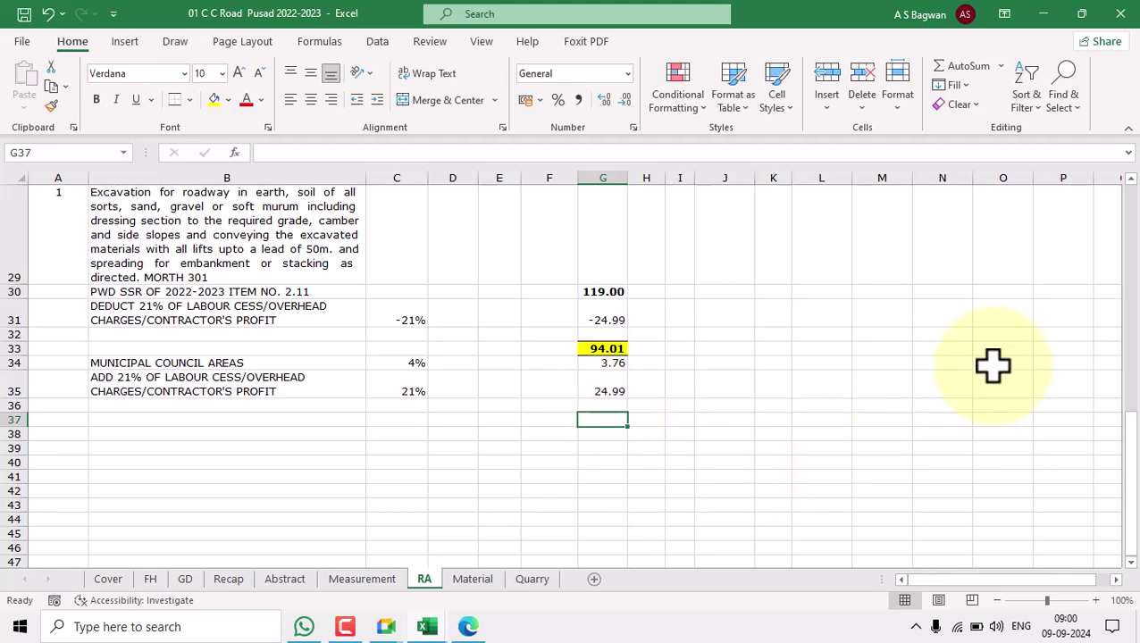
click(967, 66)
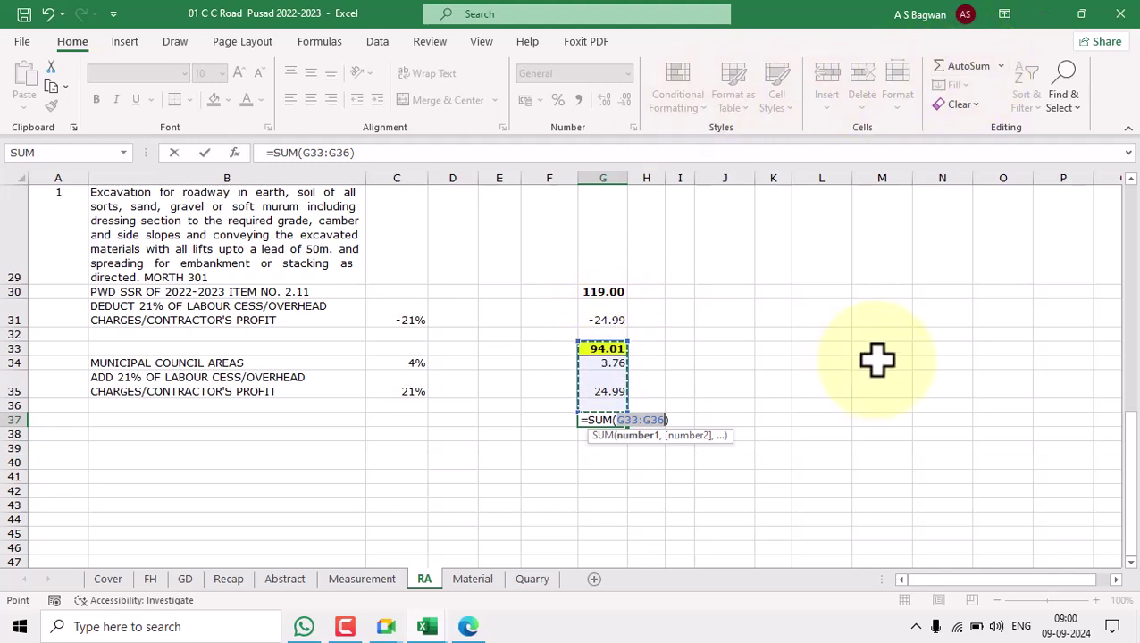
key(Return)
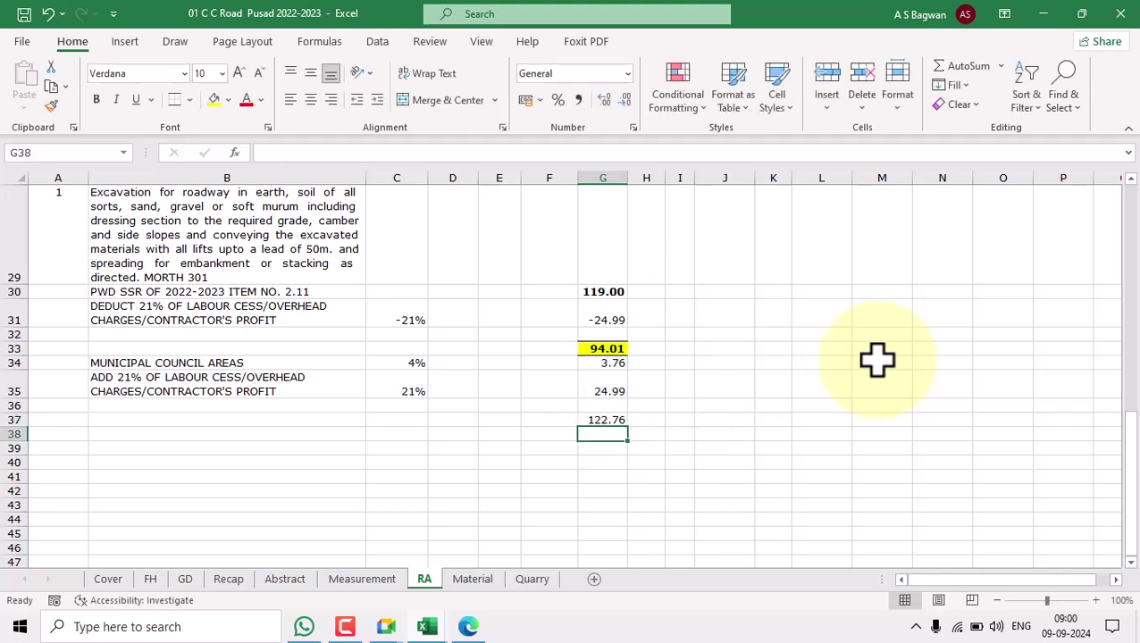
click(611, 419)
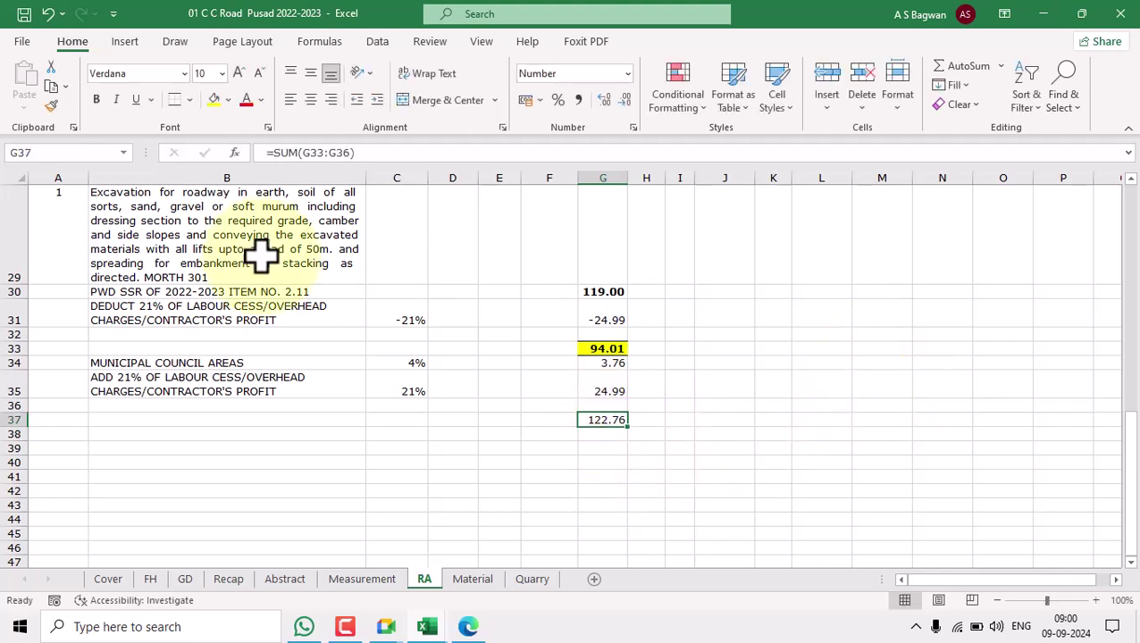
click(97, 100)
click(724, 462)
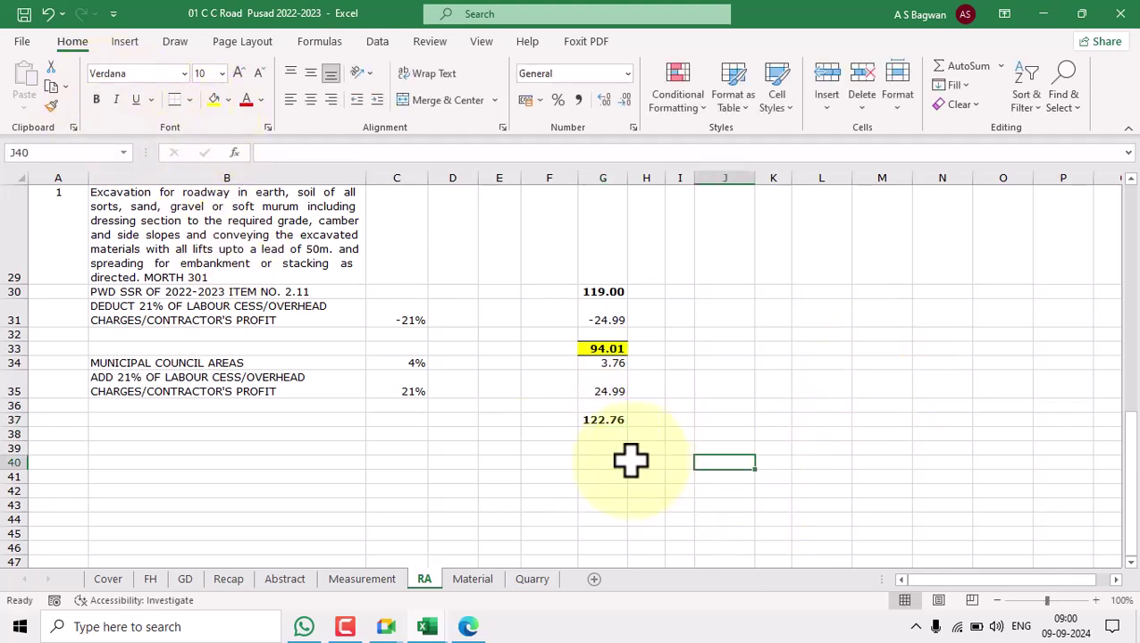
Round the total in G37 to two decimals by changing its formula to =ROUND(SUM(G33:G36),2)
double_click(590, 420)
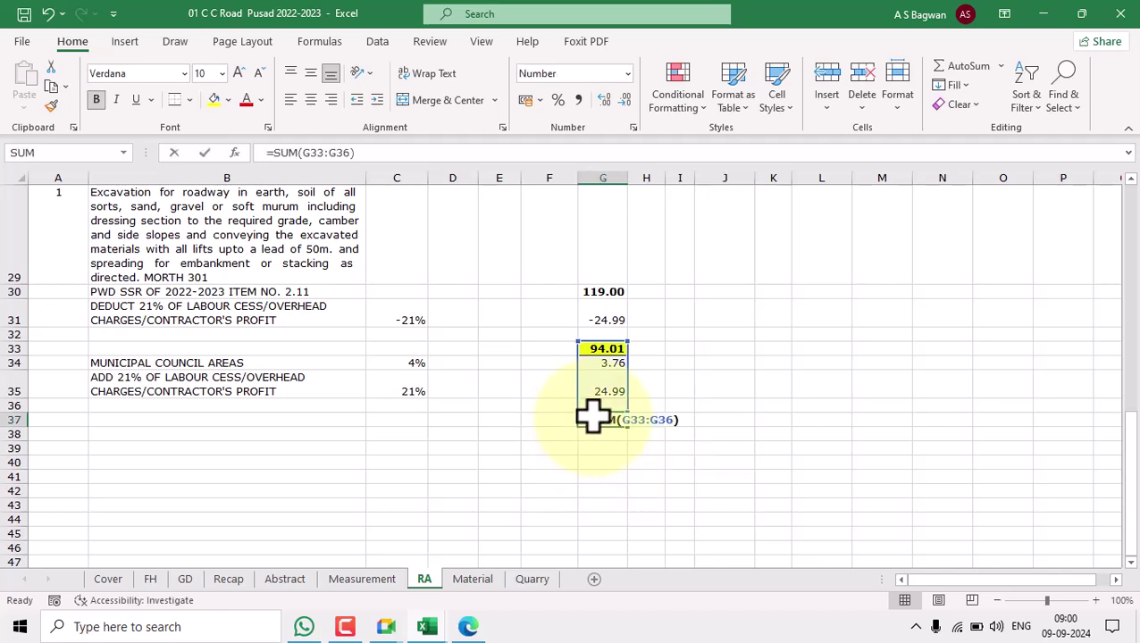
click(272, 152)
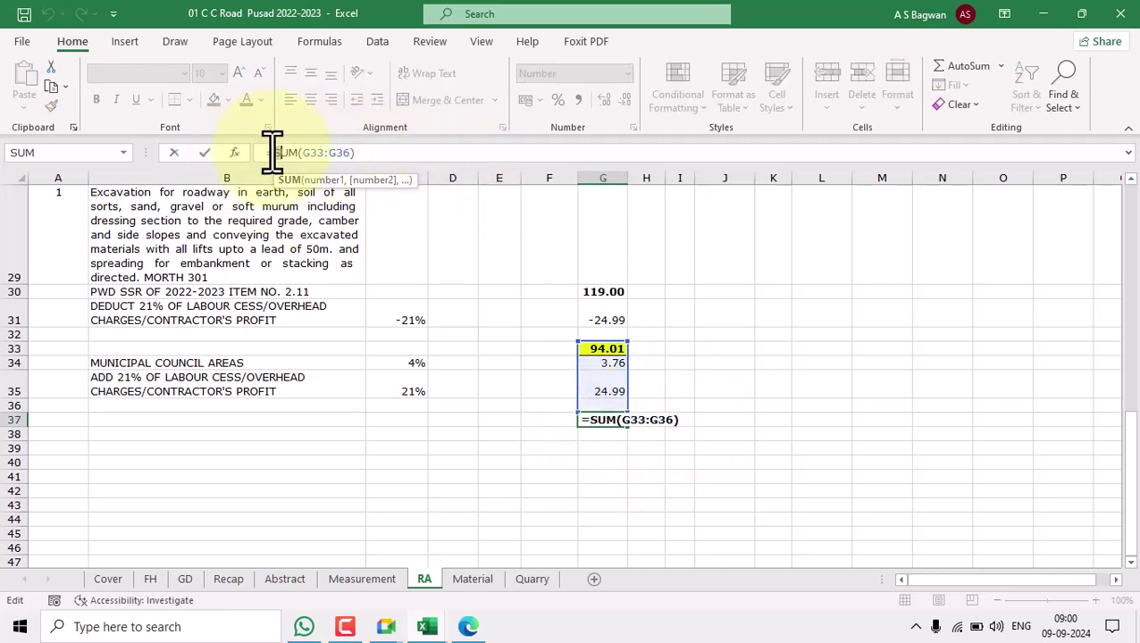
text(rou)
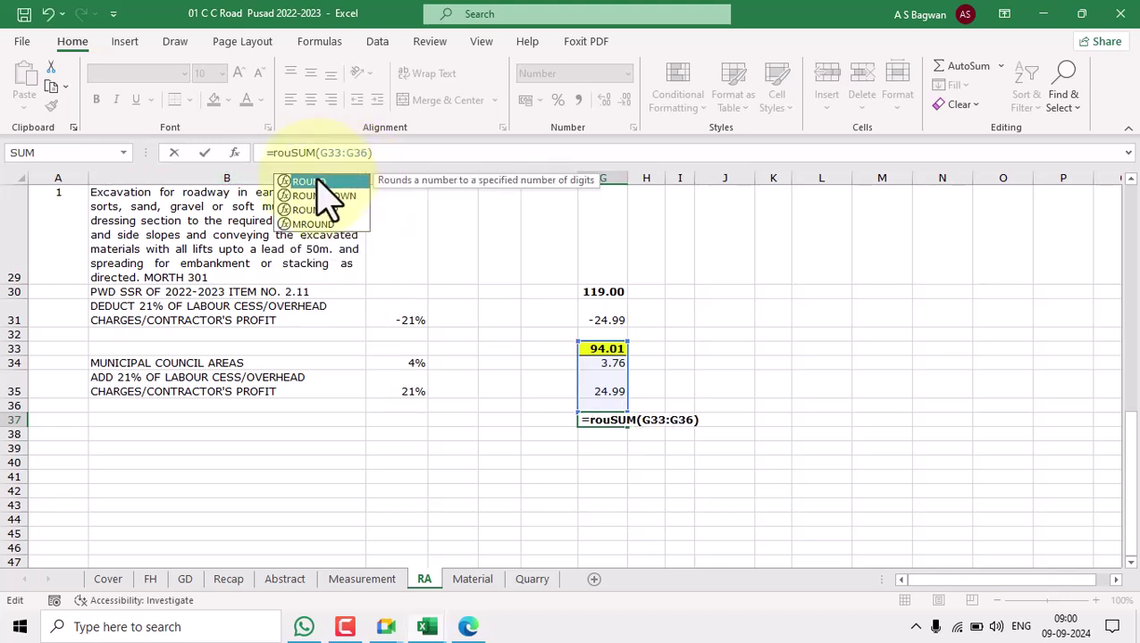
double_click(314, 182)
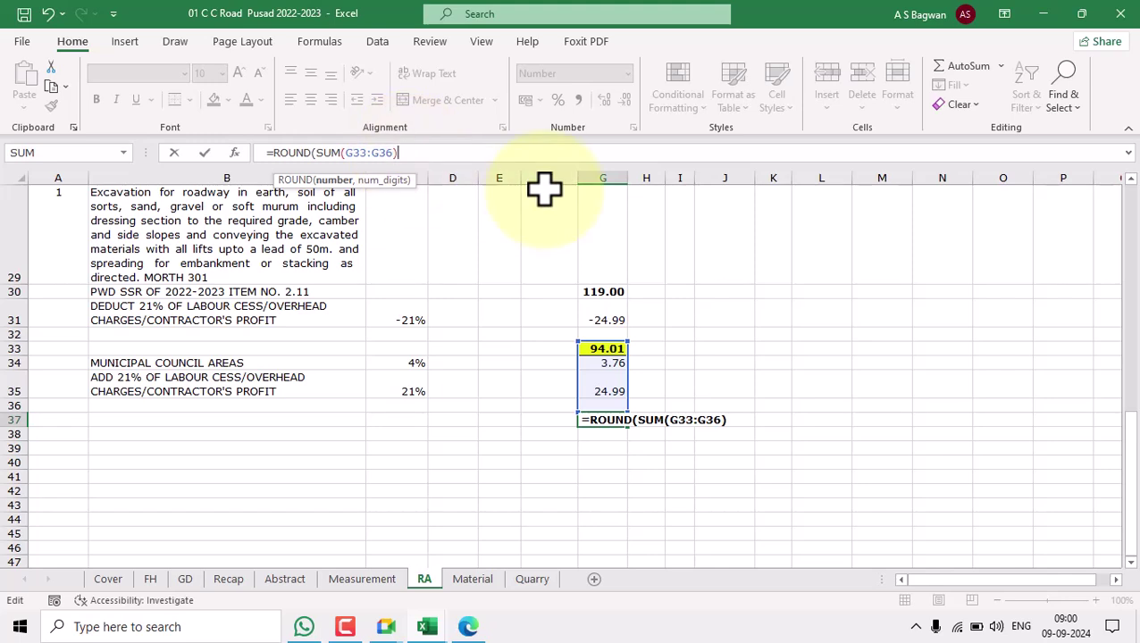
text(,2))
key(Return)
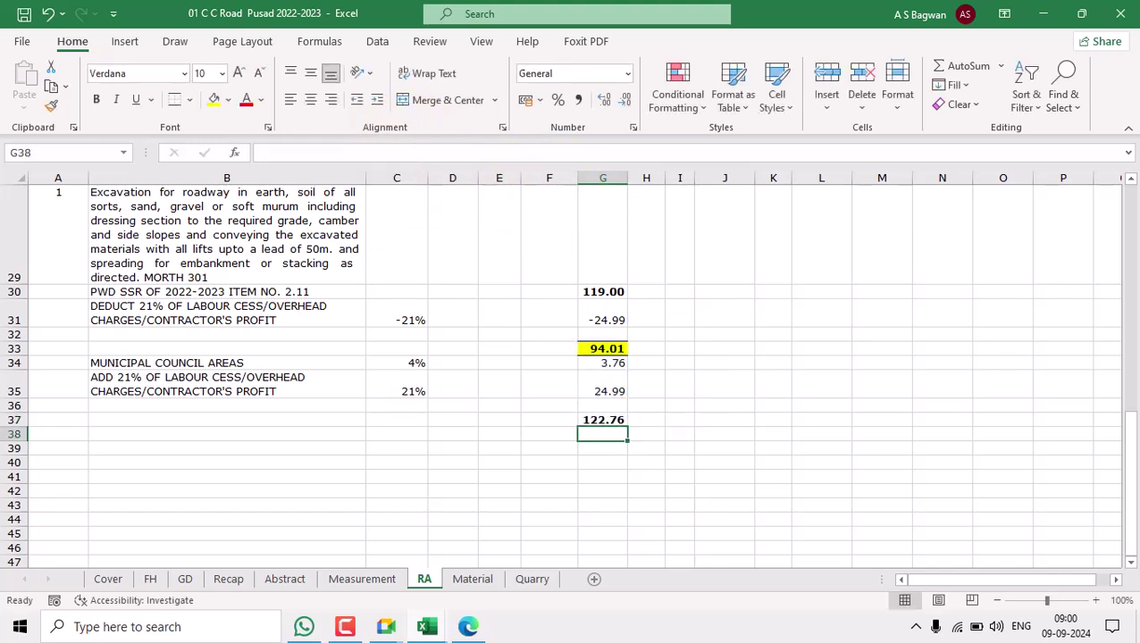
Review the complete item 1 analysis in A29:G37 against the factor table above it
drag(54, 229, 616, 416)
scroll(670, 411, down, 1)
scroll(625, 375, up, 9)
scroll(656, 427, down, 5)
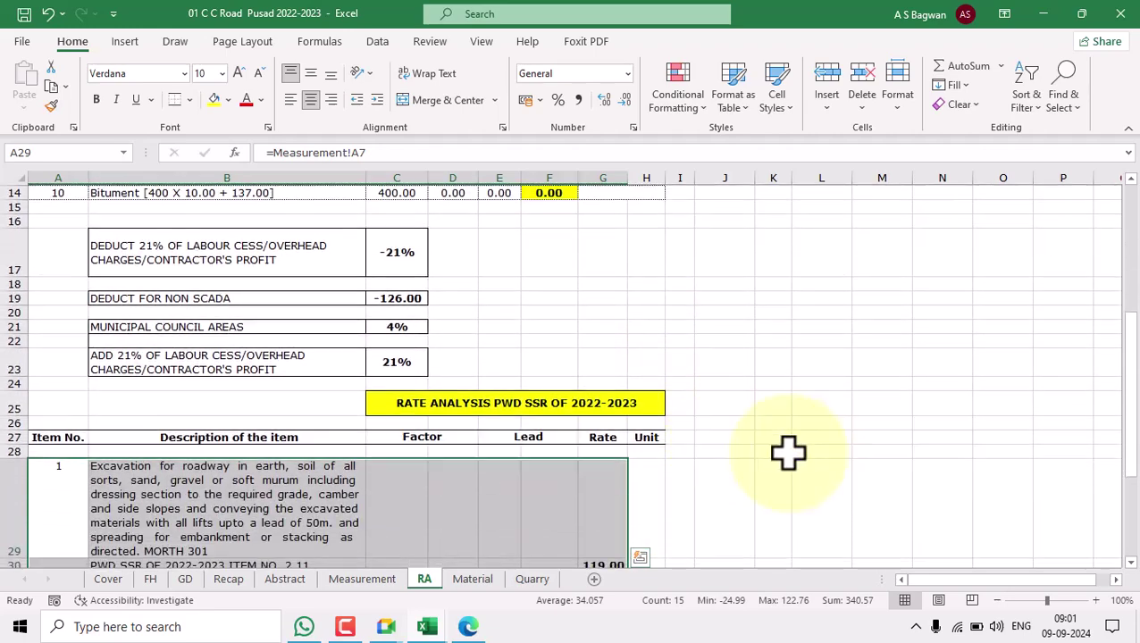
scroll(780, 449, down, 1)
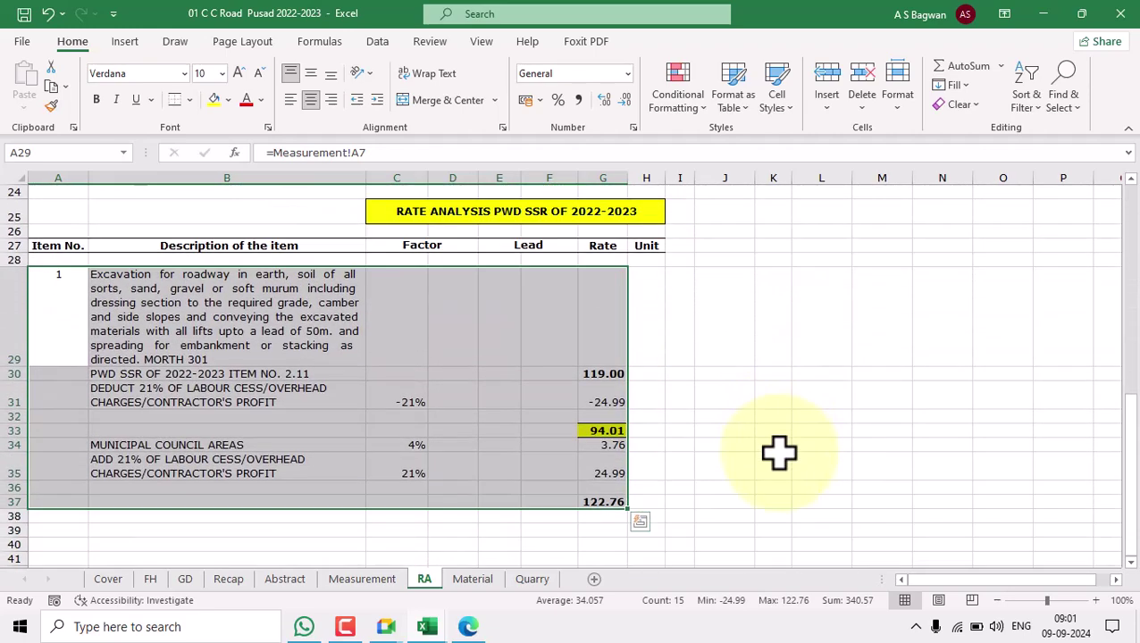
click(779, 450)
scroll(773, 445, down, 1)
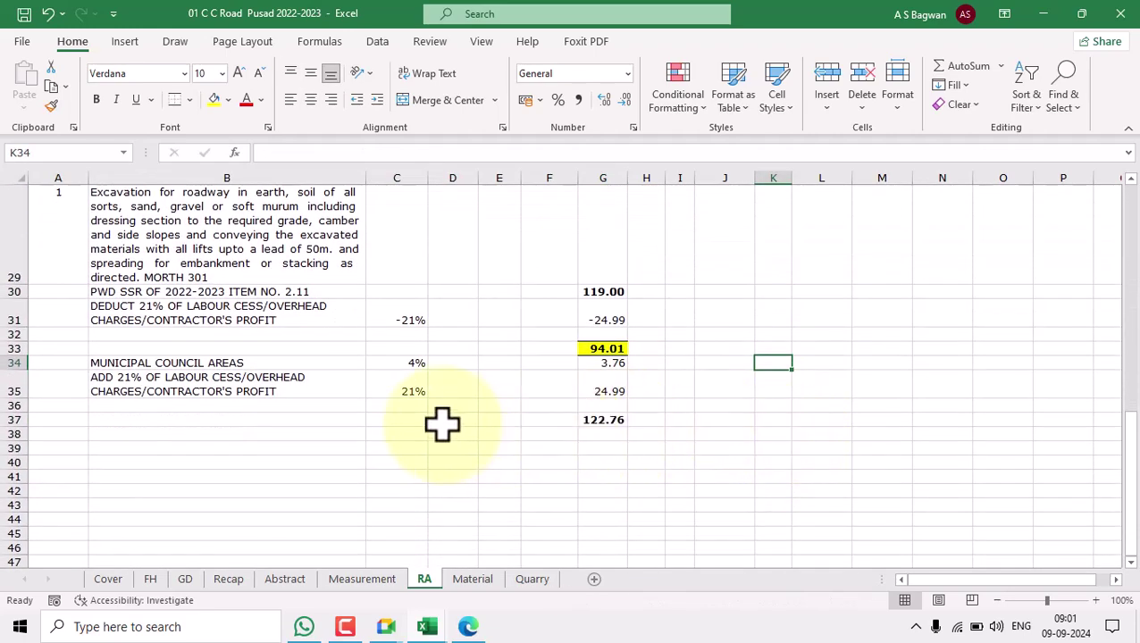
Apply a top and double bottom border to the total row, C37:G37
drag(404, 422, 600, 419)
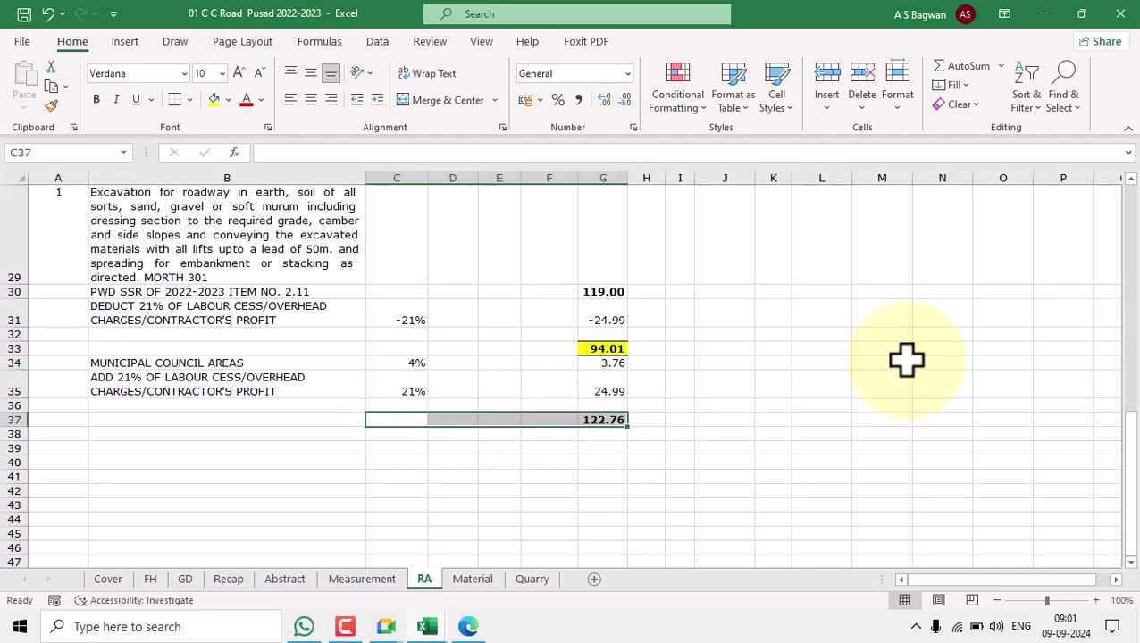
click(190, 100)
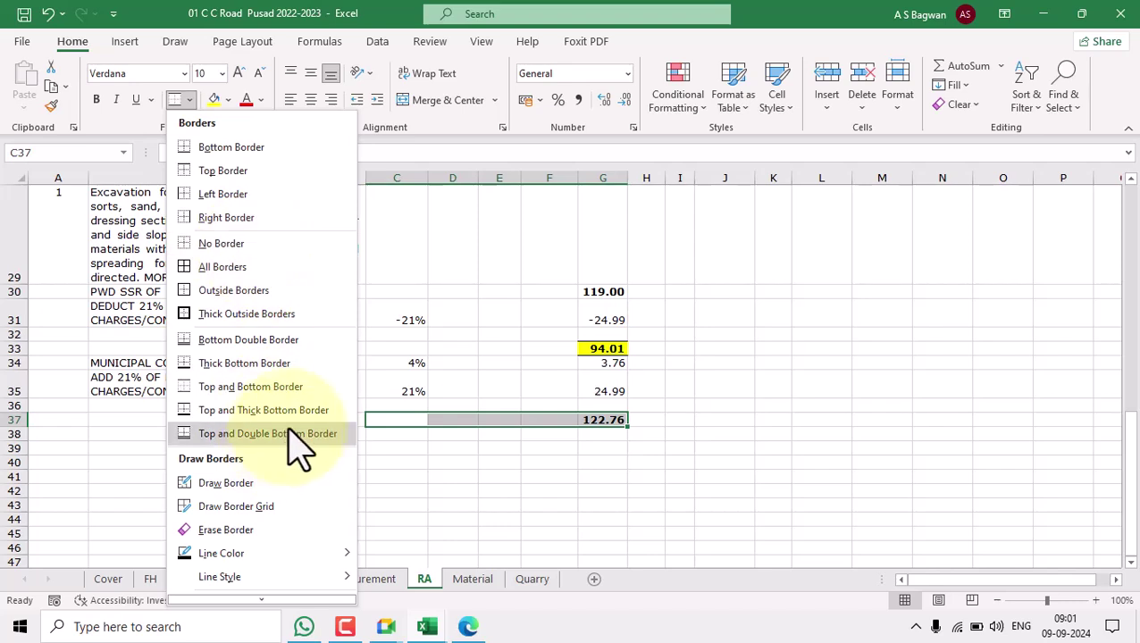
click(247, 433)
click(813, 435)
click(612, 420)
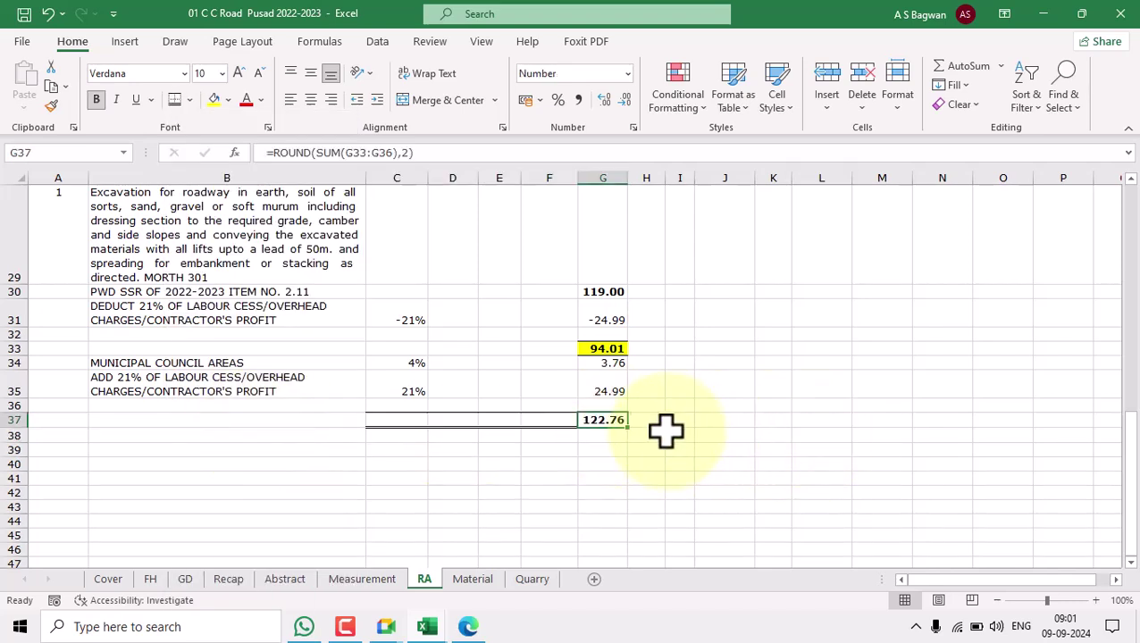
Link the unit in H37 to the item's unit on the Measurement sheet with =Measurement!M12
click(645, 422)
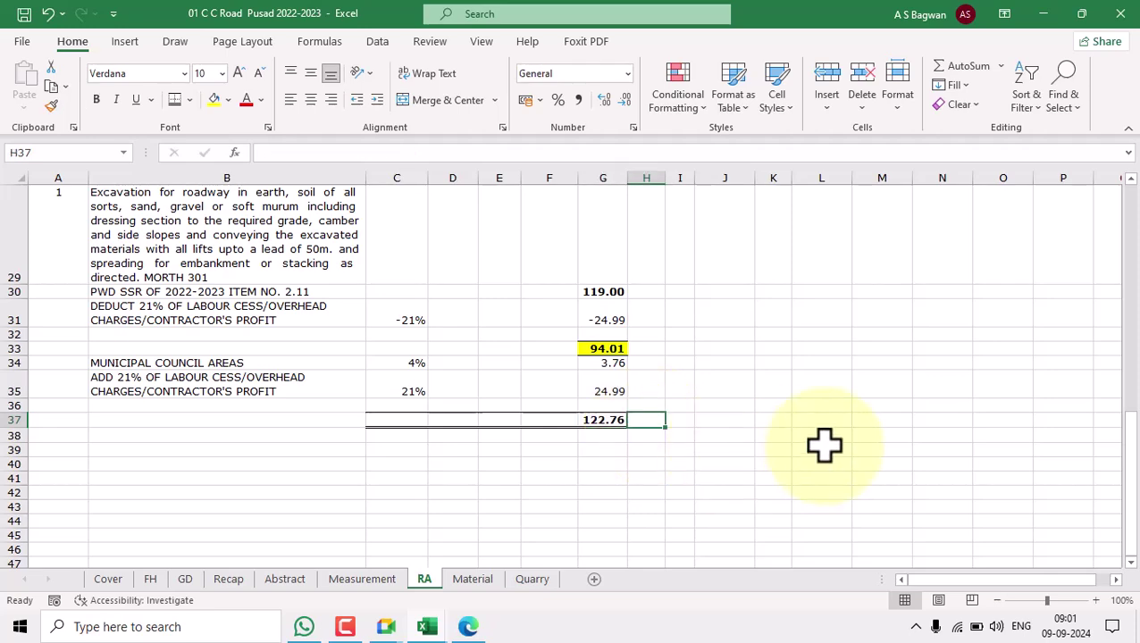
text(=)
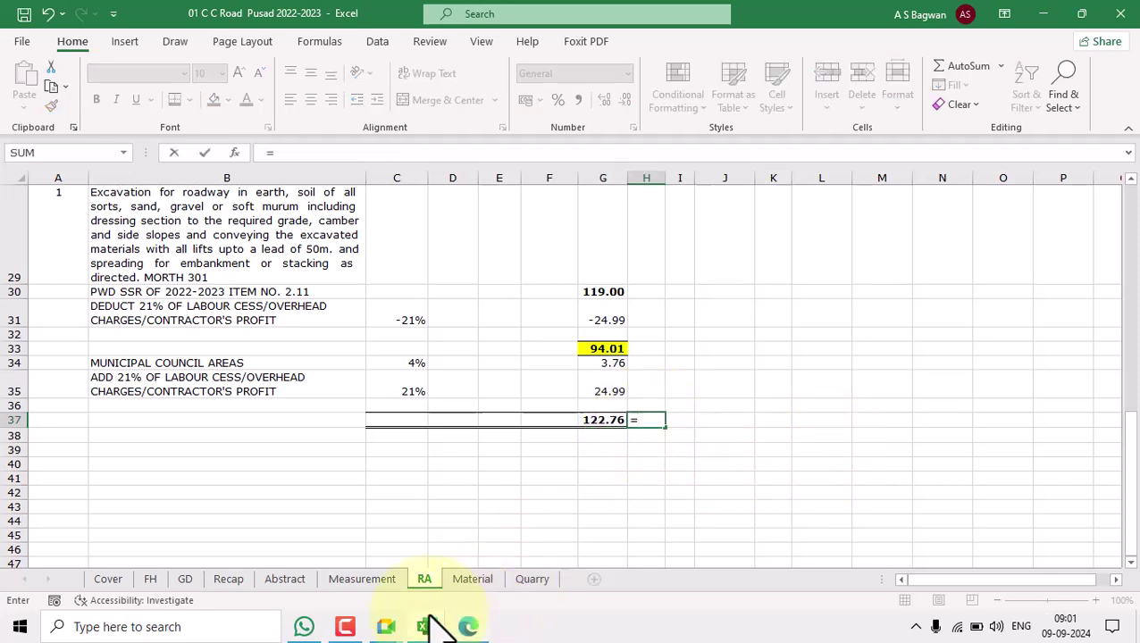
click(363, 579)
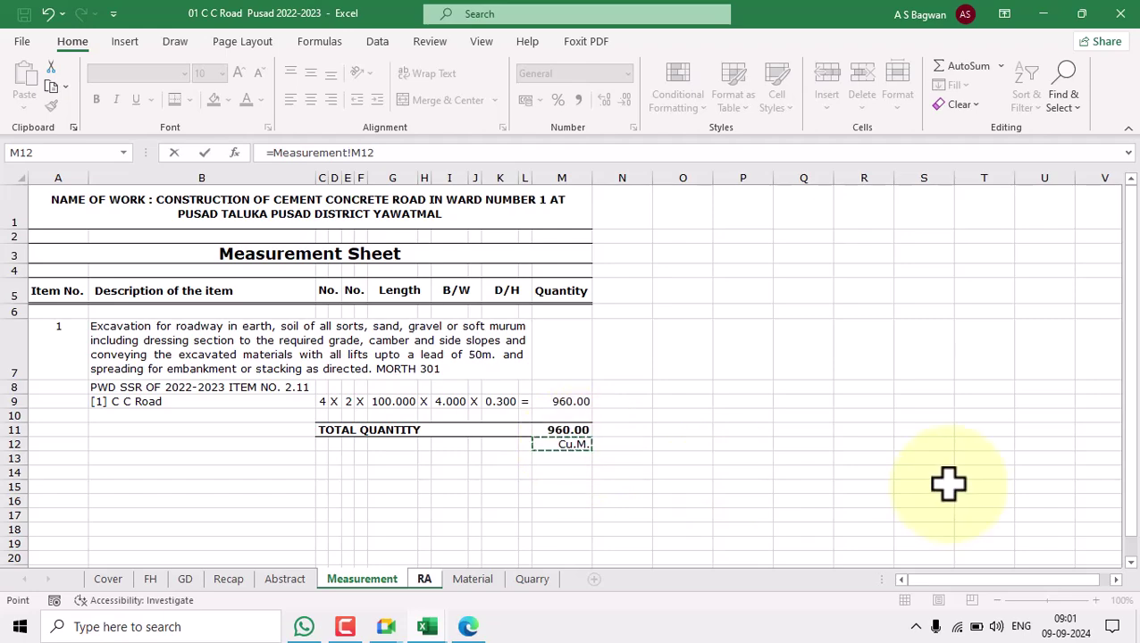
key(Return)
Set the paper size for the RA sheet and check where the page break falls against the rate analysis columns
scroll(877, 468, up, 8)
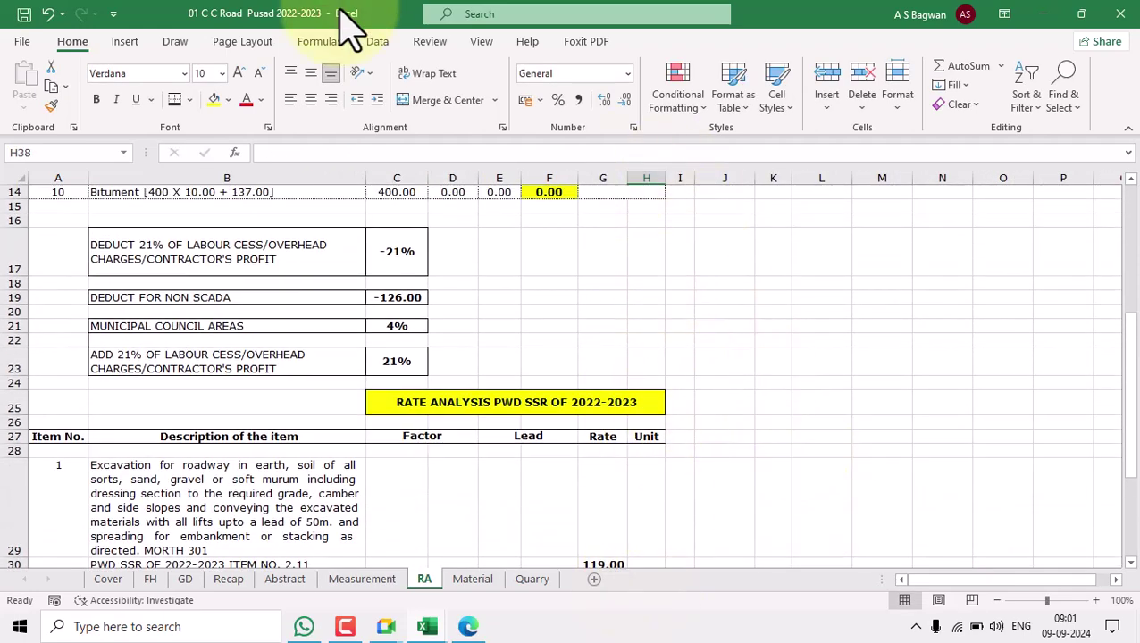
click(242, 41)
click(234, 99)
click(251, 139)
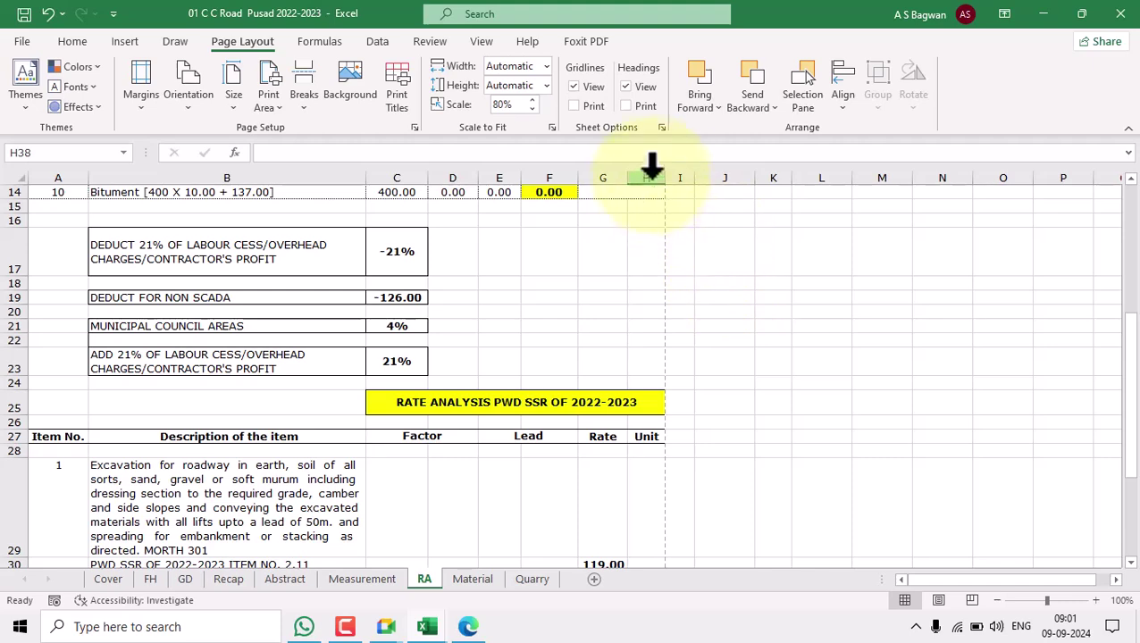
scroll(681, 420, down, 5)
scroll(670, 440, up, 3)
scroll(693, 451, down, 3)
click(654, 419)
click(711, 417)
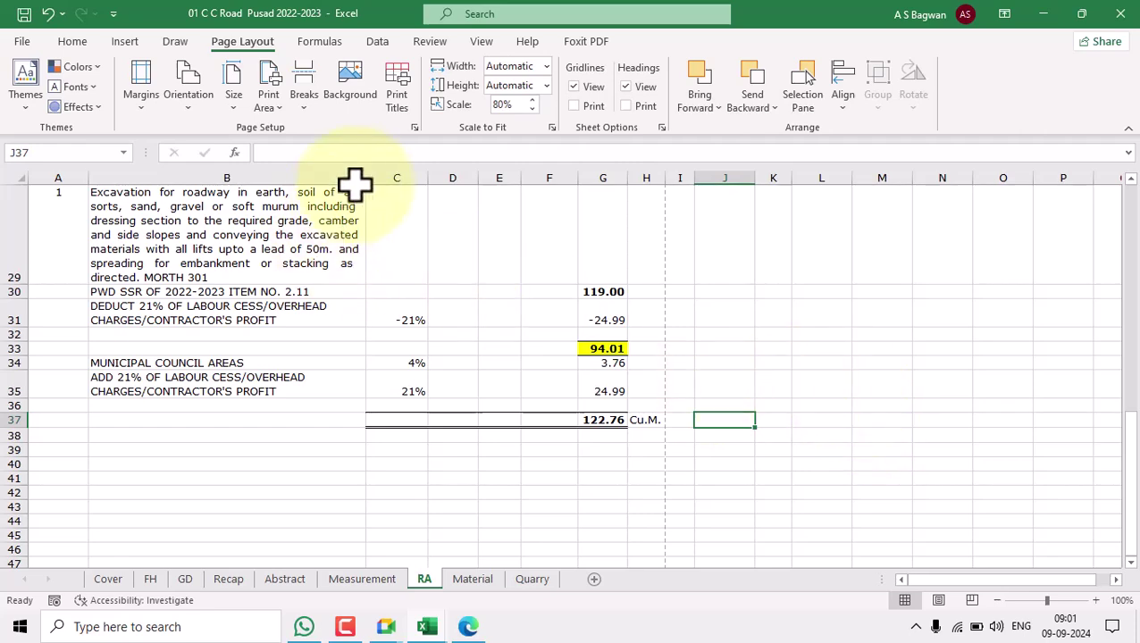
Autofit columns C to J and resize the description column B so the Unit column ends exactly at the page break
drag(365, 177, 421, 178)
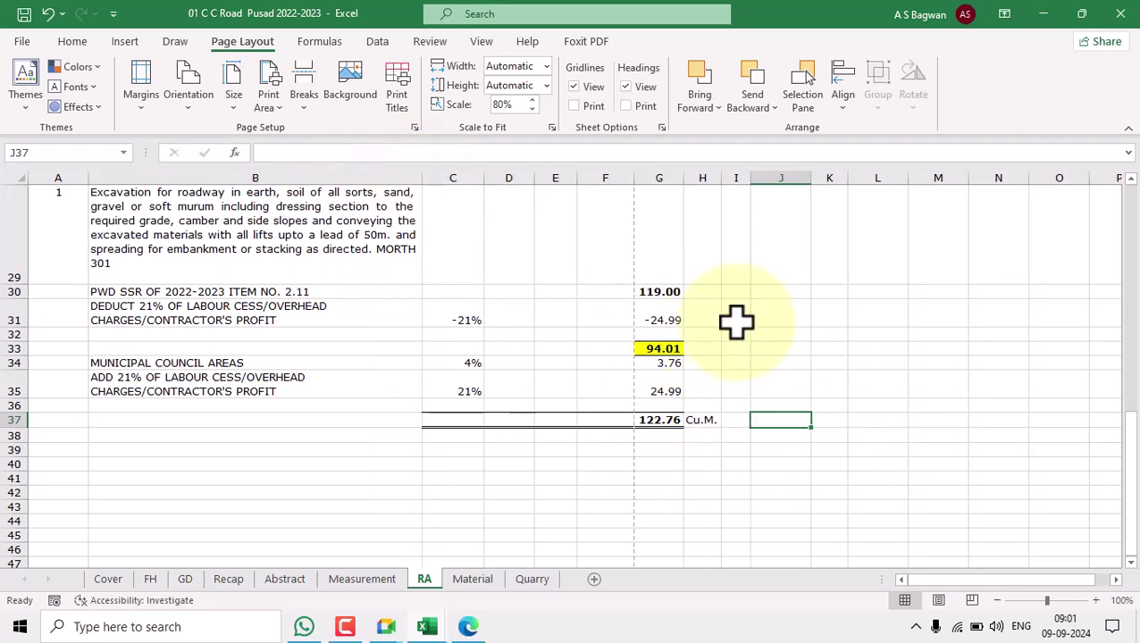
scroll(657, 302, up, 5)
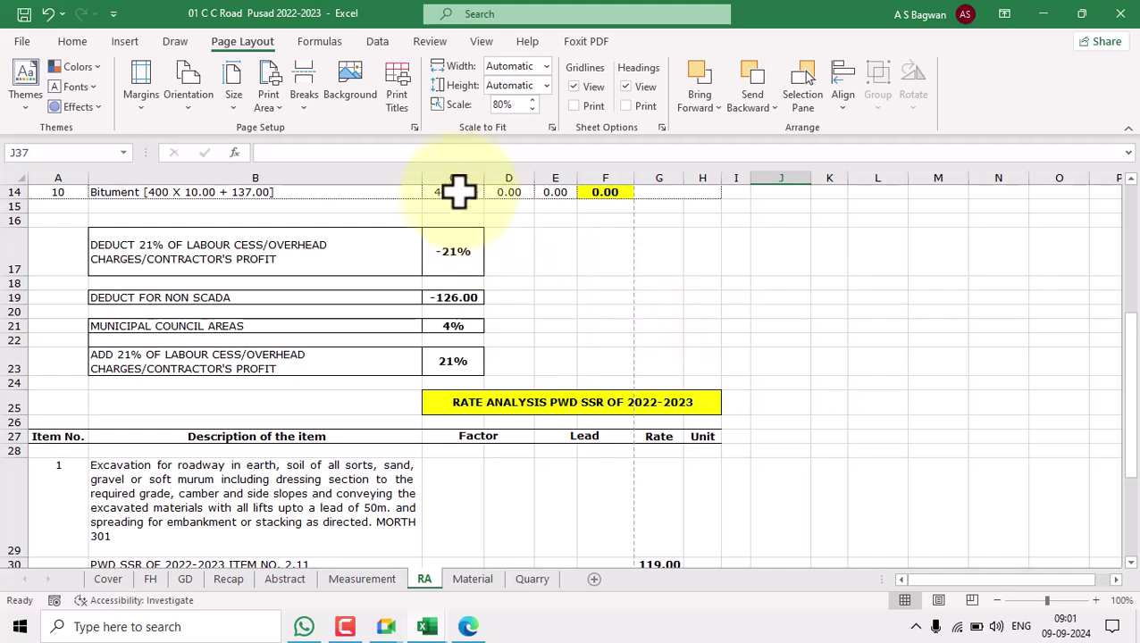
drag(468, 171, 736, 236)
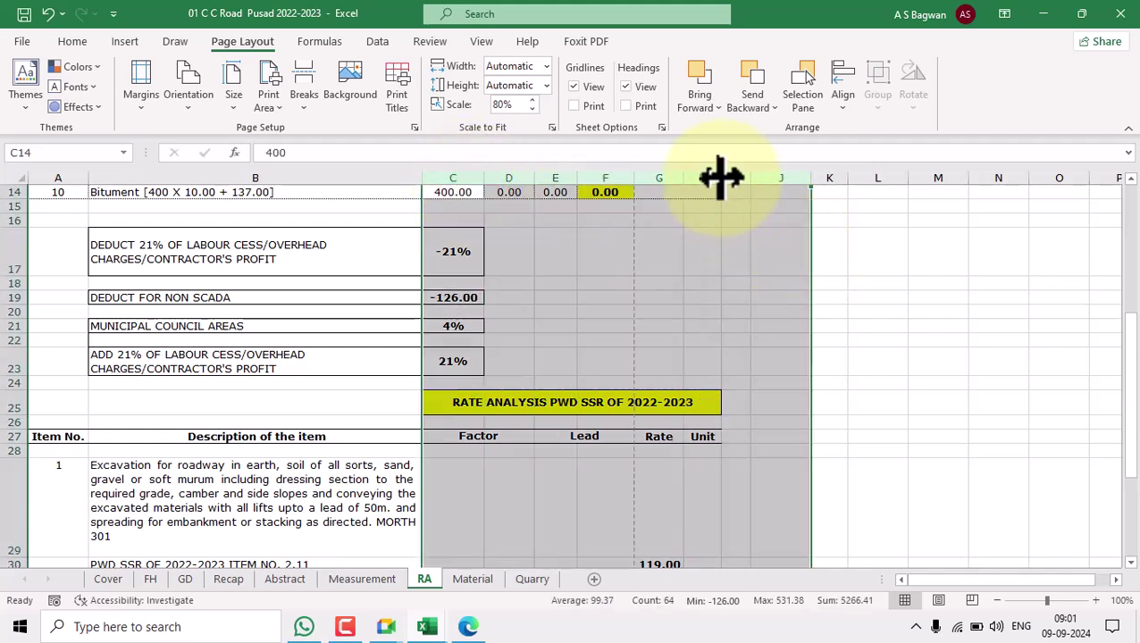
double_click(720, 178)
click(804, 324)
scroll(837, 358, down, 2)
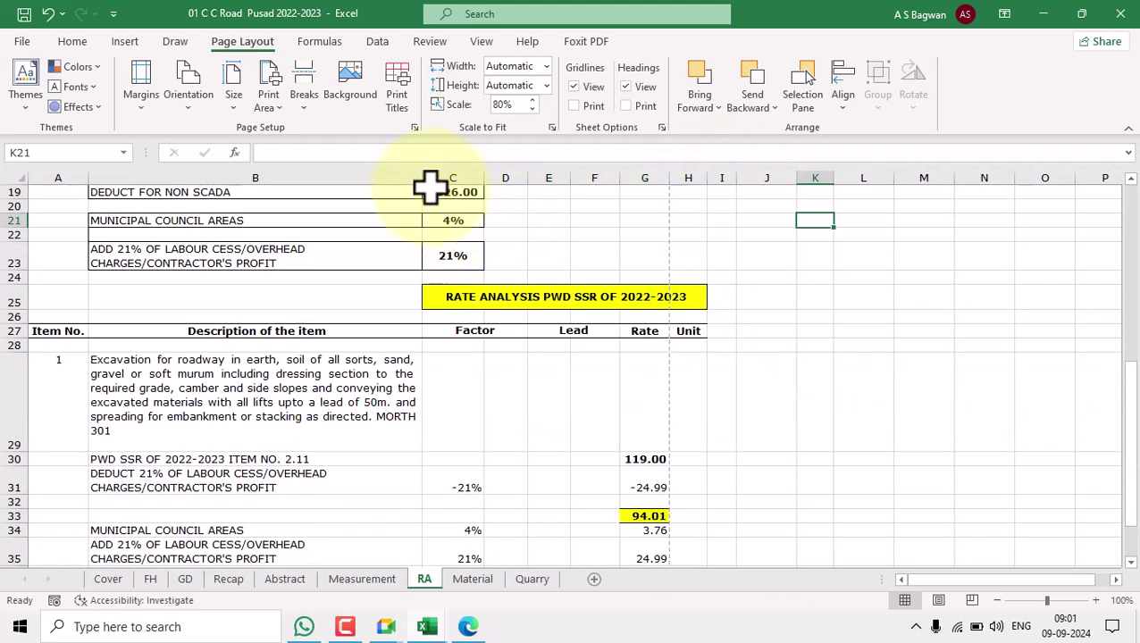
click(318, 421)
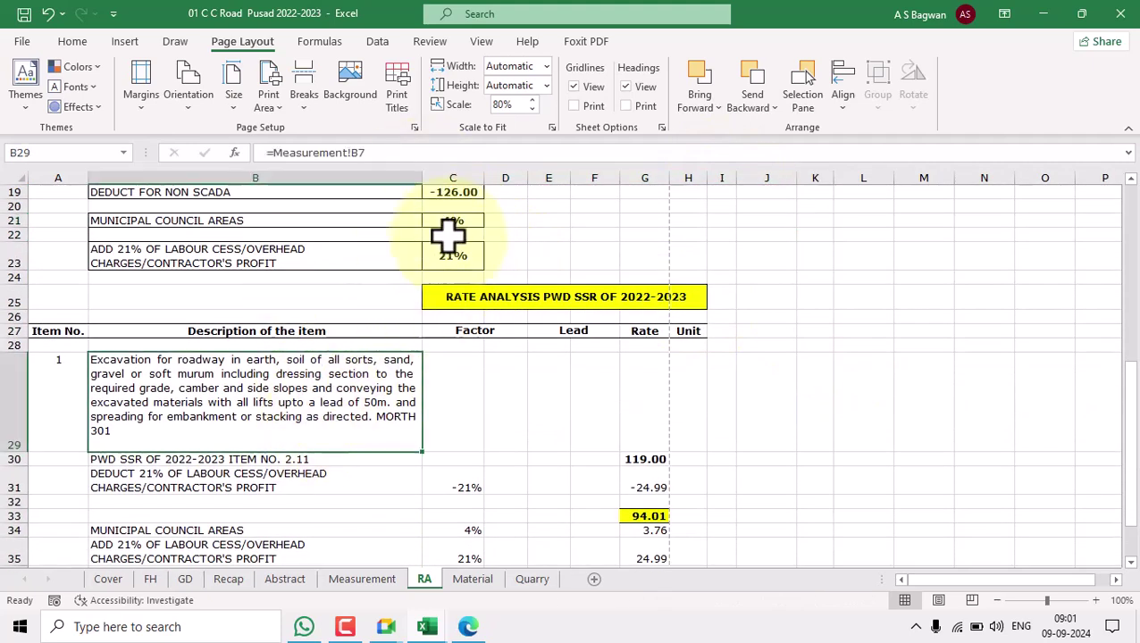
drag(422, 177, 368, 173)
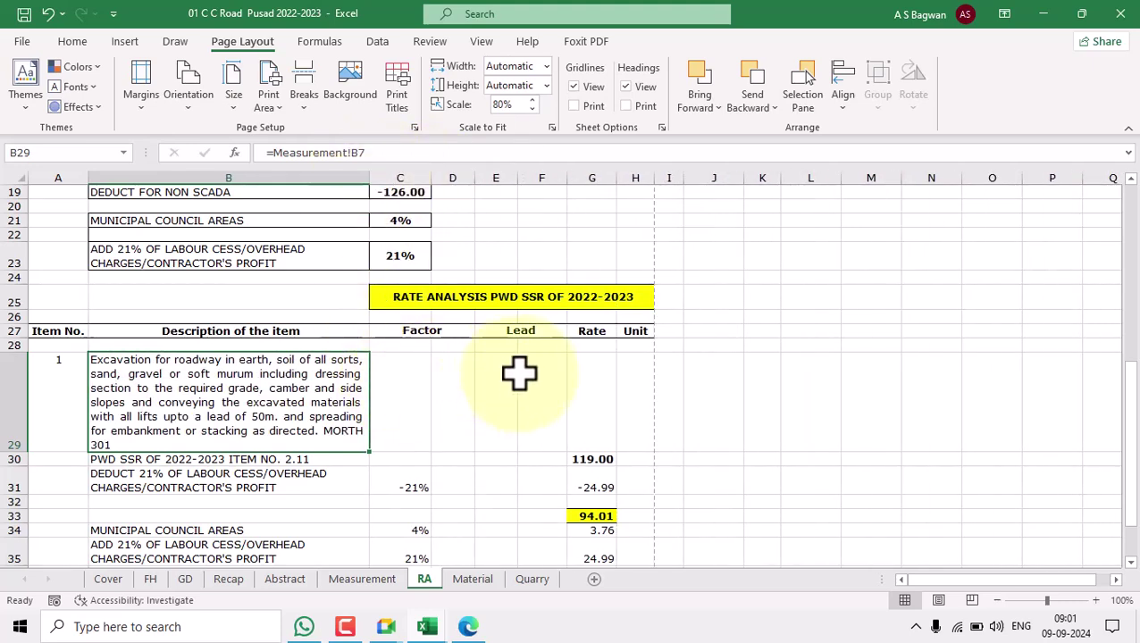
Inspect the rounded formulas in G37, G33, G31, G34 and G35 of the item 1 rate analysis
scroll(553, 367, down, 2)
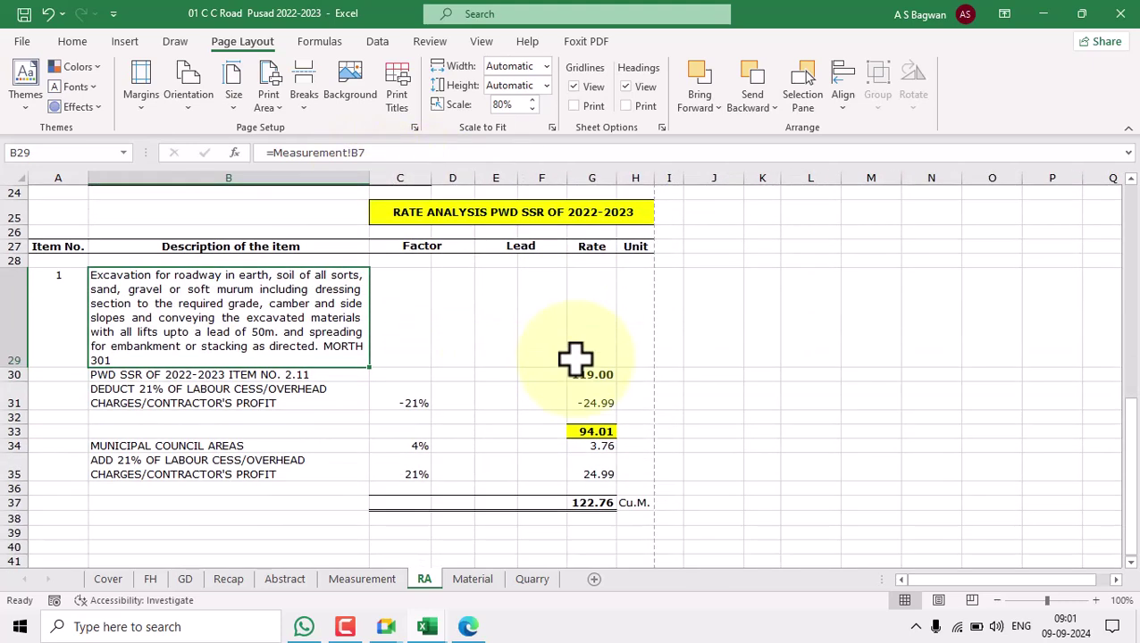
double_click(585, 502)
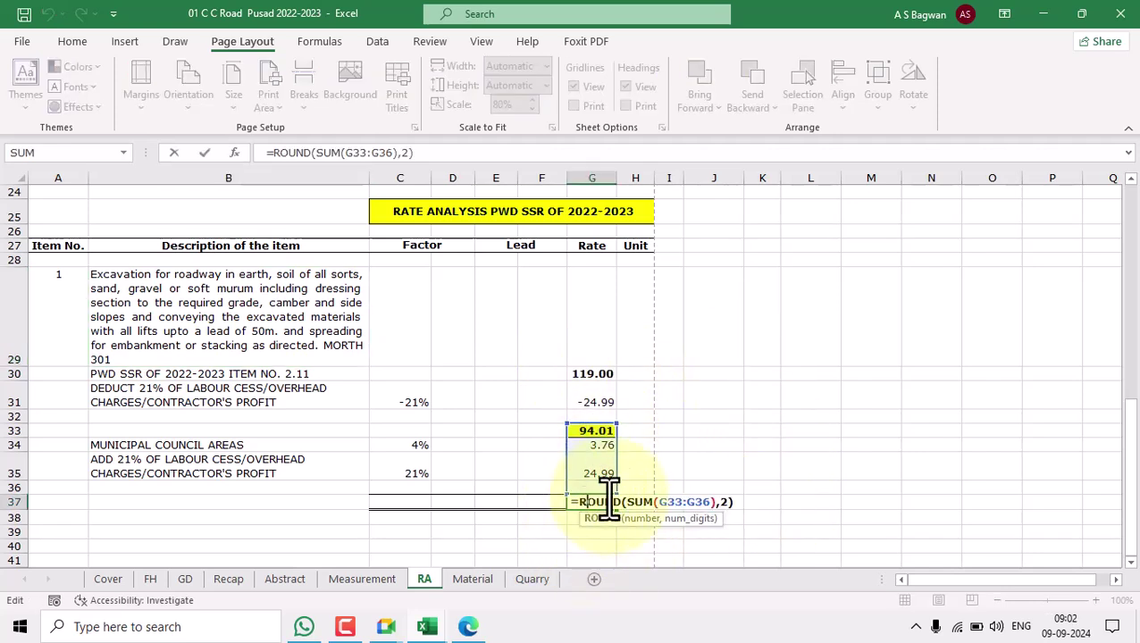
key(Escape)
double_click(582, 430)
key(Escape)
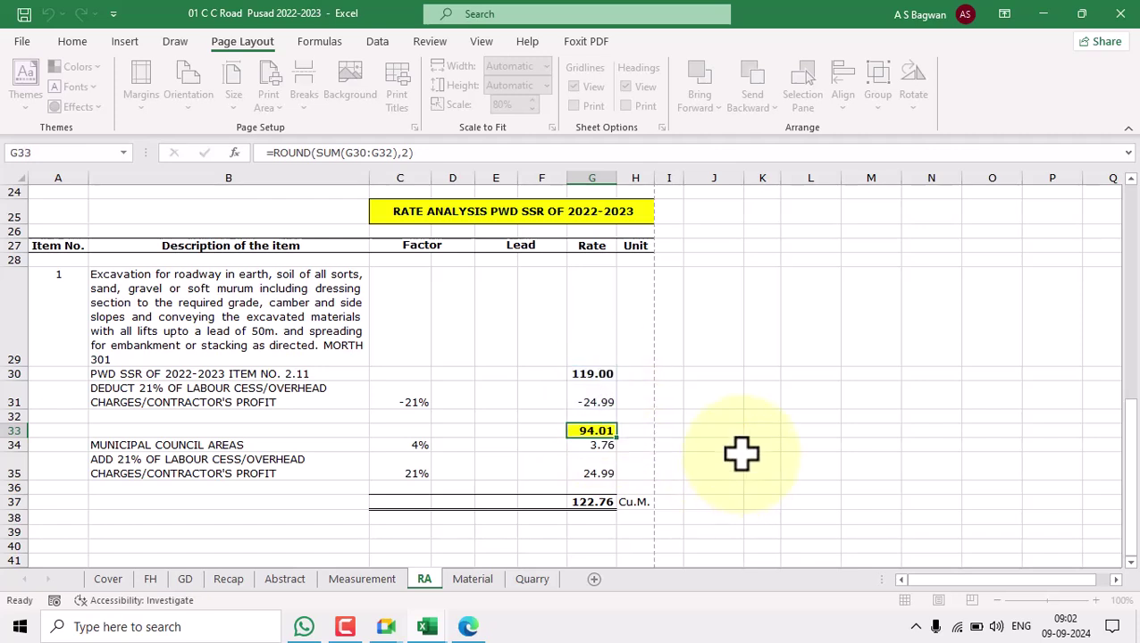
double_click(597, 403)
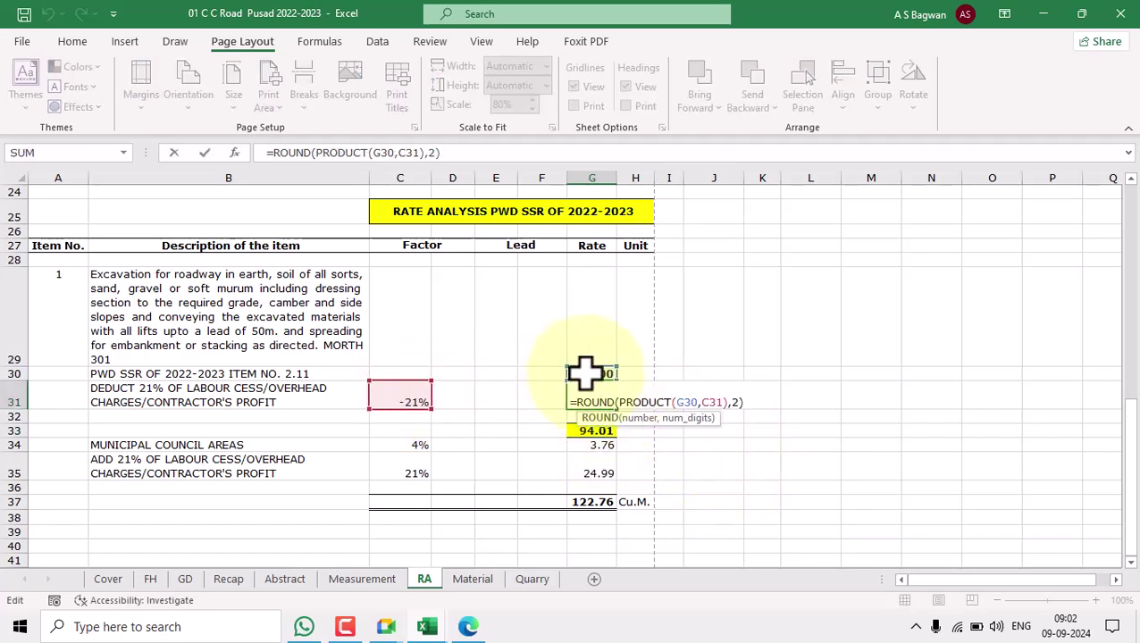
key(Escape)
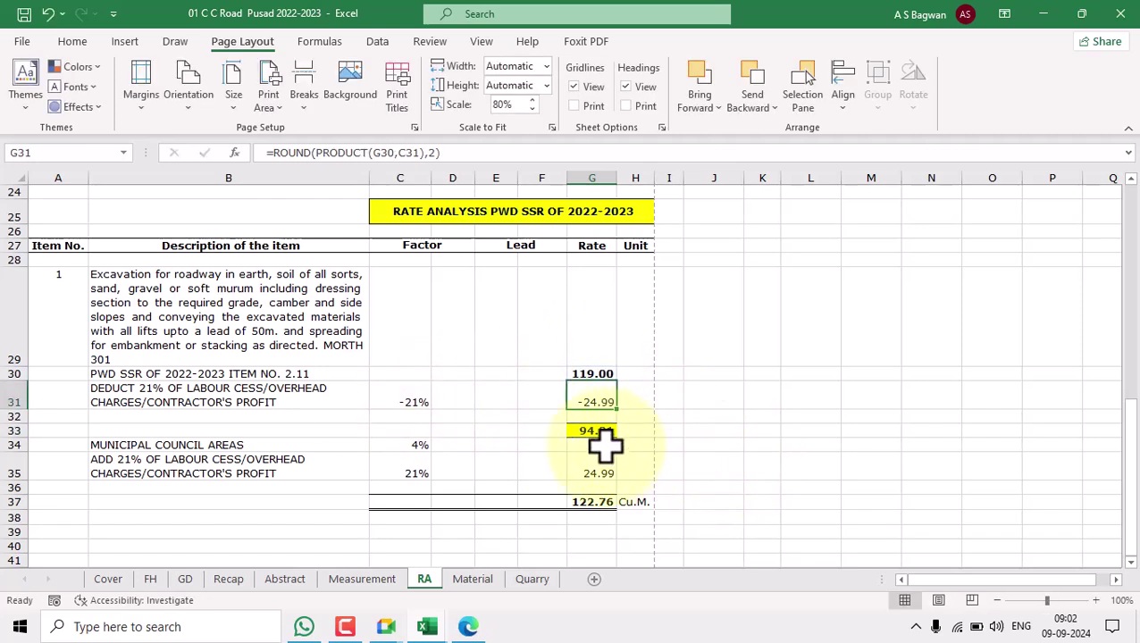
click(595, 446)
double_click(595, 446)
key(Escape)
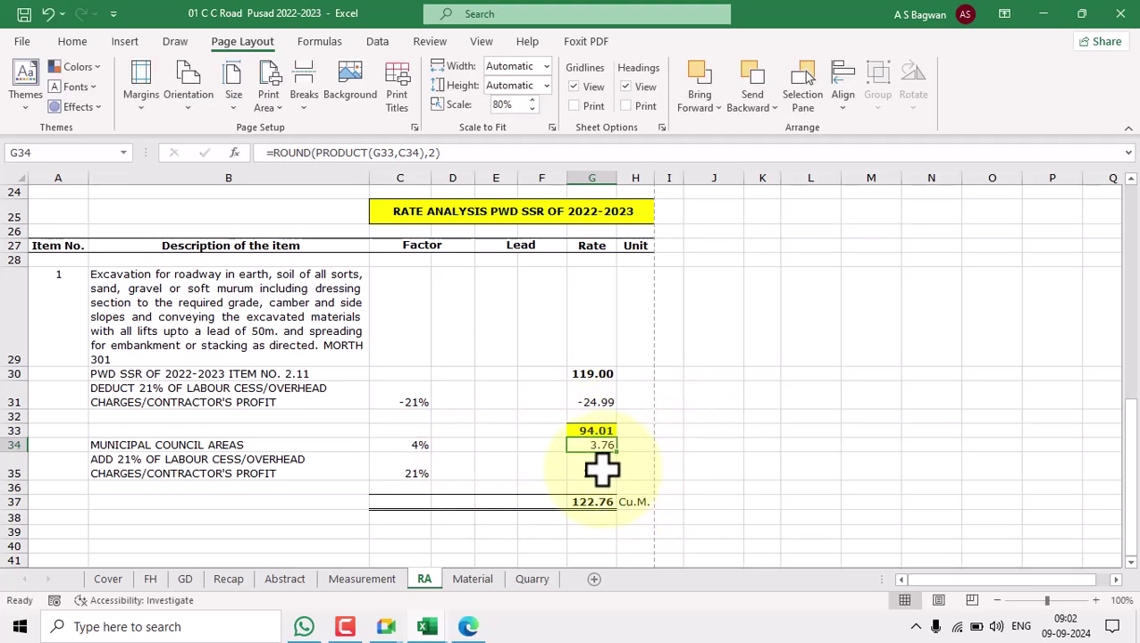
double_click(601, 471)
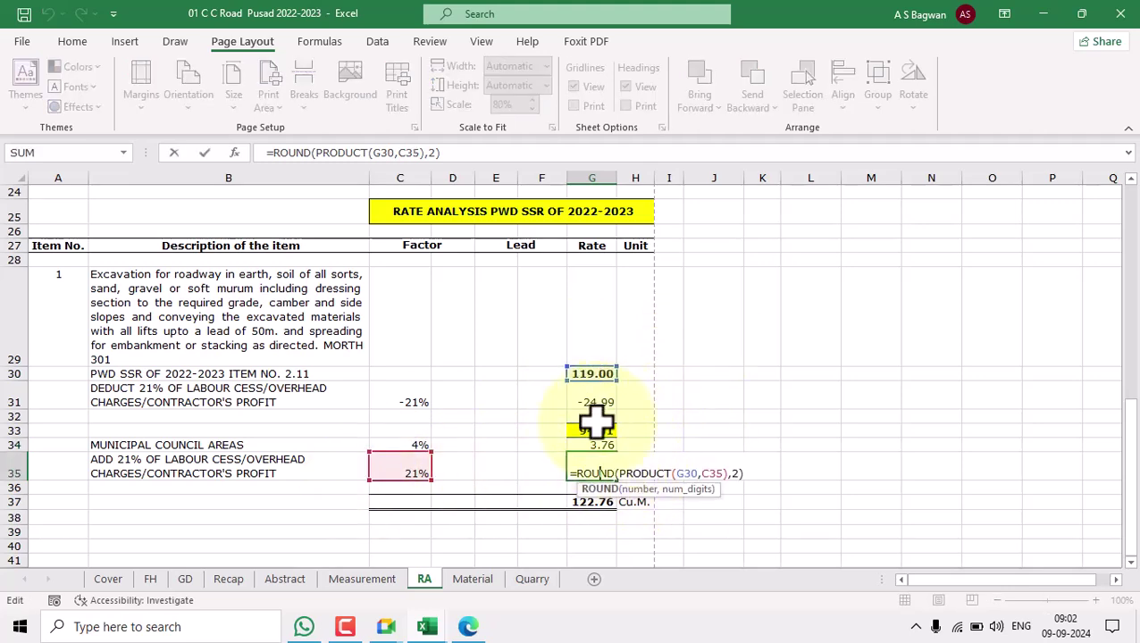
key(Escape)
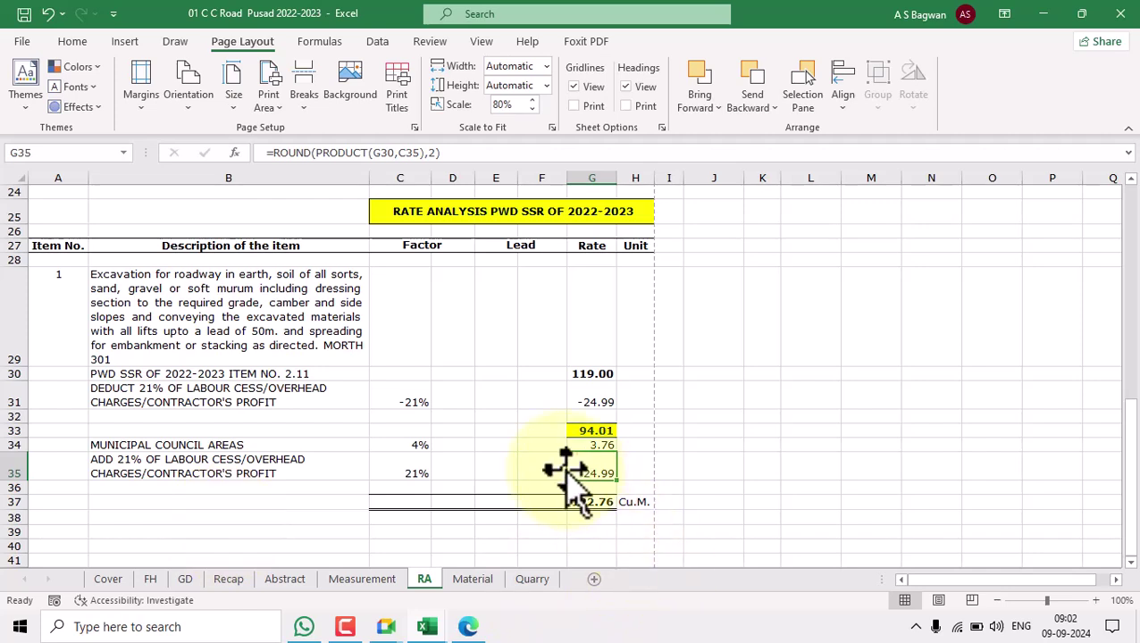
Label the total row by entering TOTAL RATE in C37
click(403, 502)
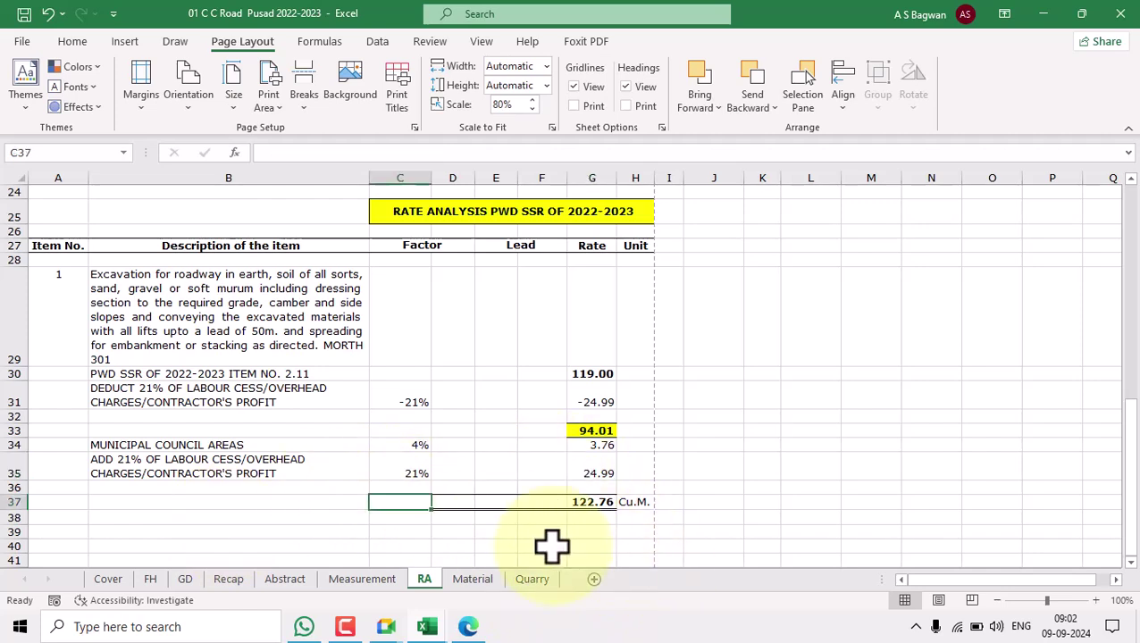
text(T)
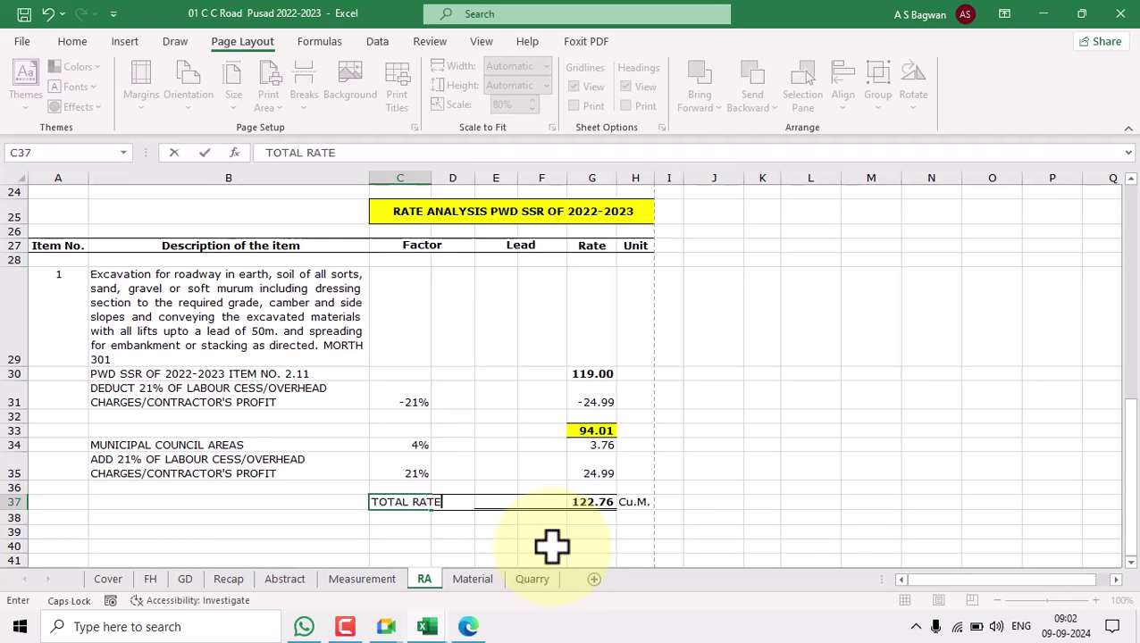
text(OTAL RATE)
key(Return)
Merge C37:F37 for the TOTAL RATE label, left-align it and make it bold
click(587, 502)
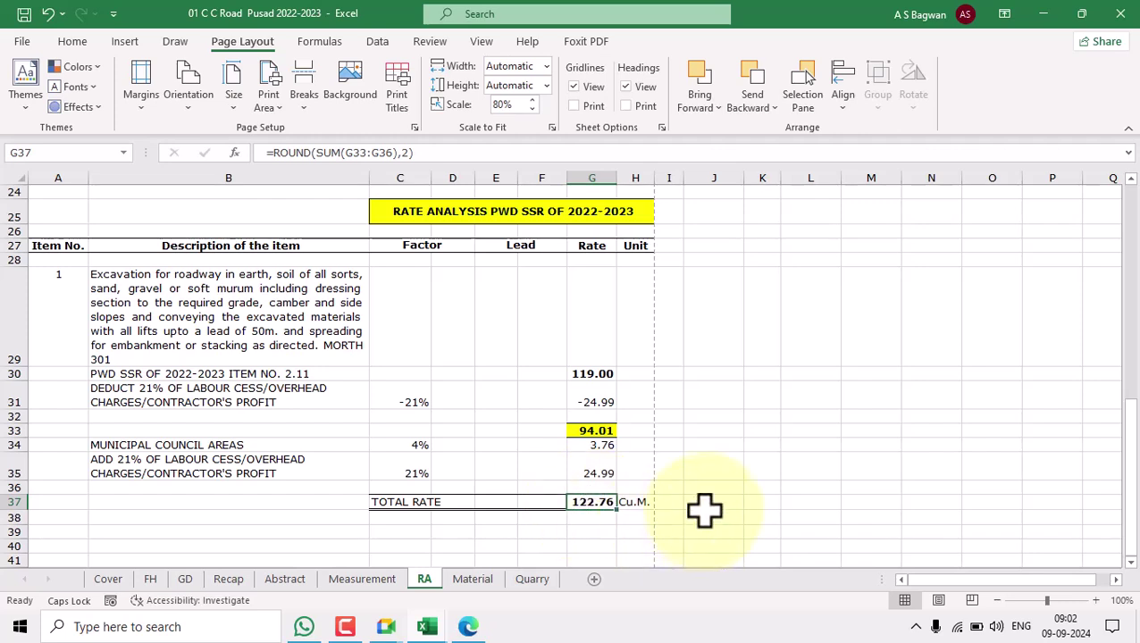
drag(382, 501, 519, 498)
click(73, 41)
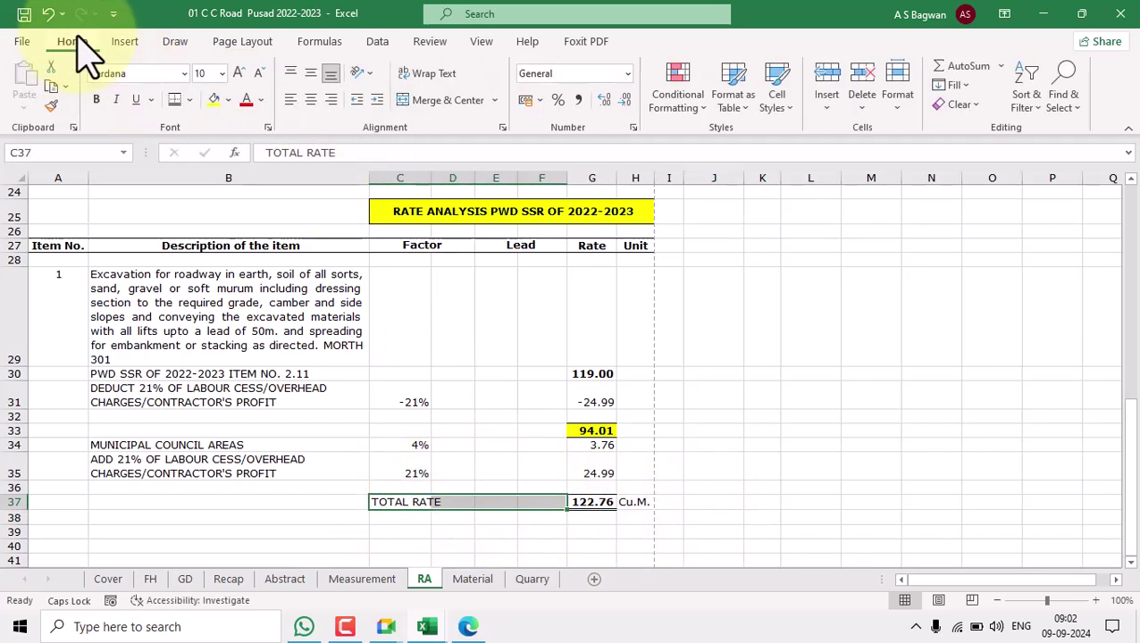
click(436, 100)
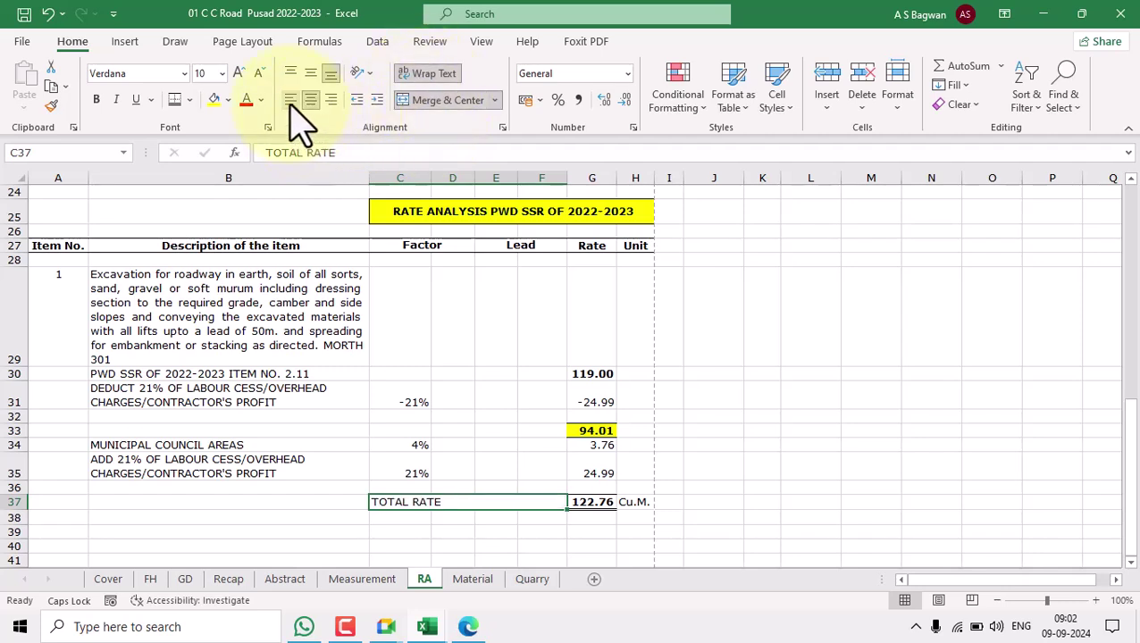
click(96, 100)
click(755, 482)
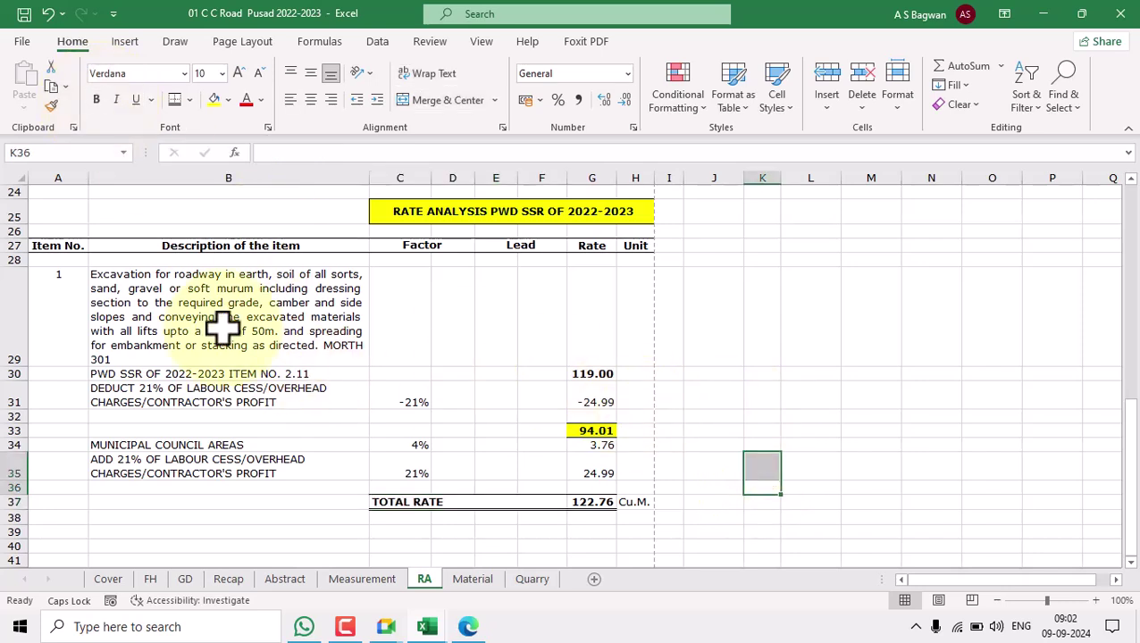
Review the finished item 1 analysis in A29:H37 of the RA sheet alongside the item's entry in A7:M12 of the Measurement sheet
drag(38, 305, 617, 503)
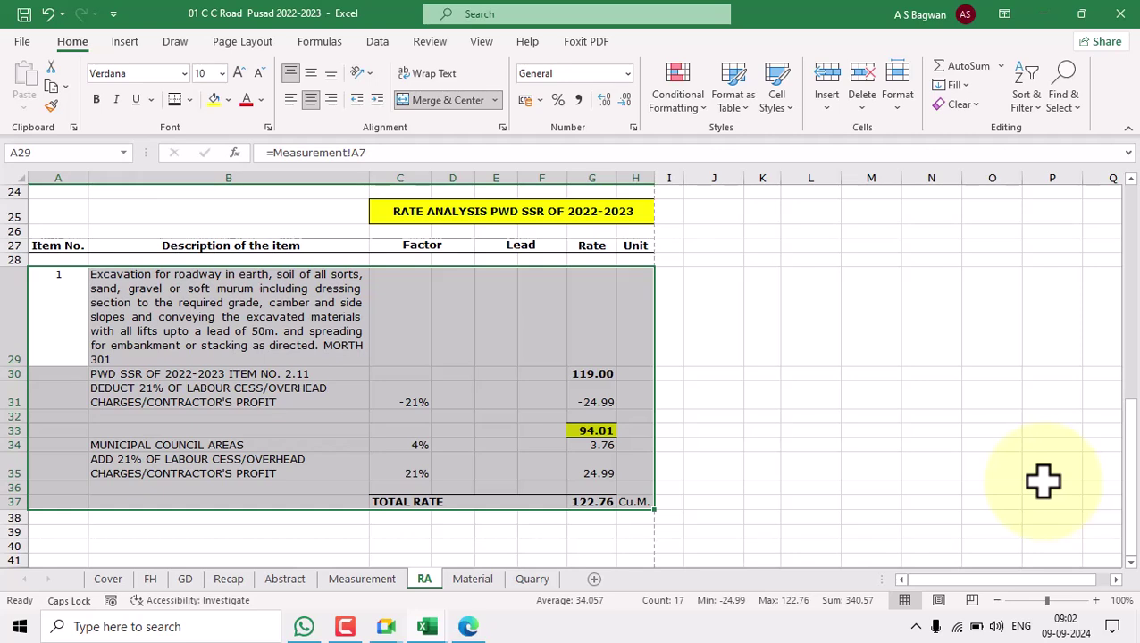
click(697, 389)
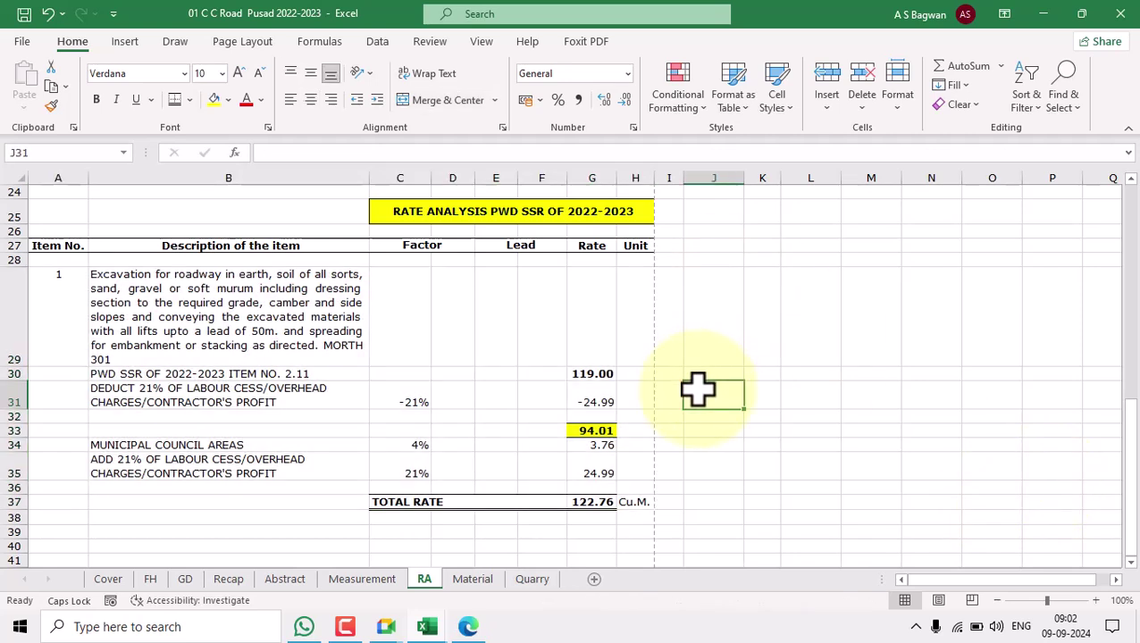
click(365, 580)
drag(64, 338, 573, 438)
click(425, 580)
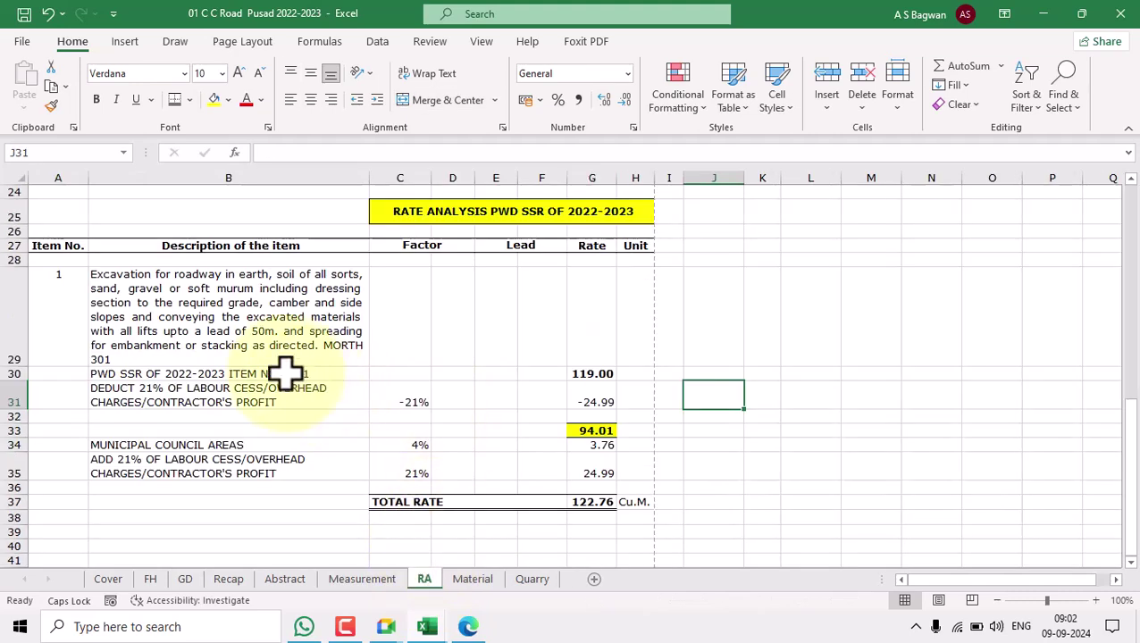
drag(55, 298, 636, 502)
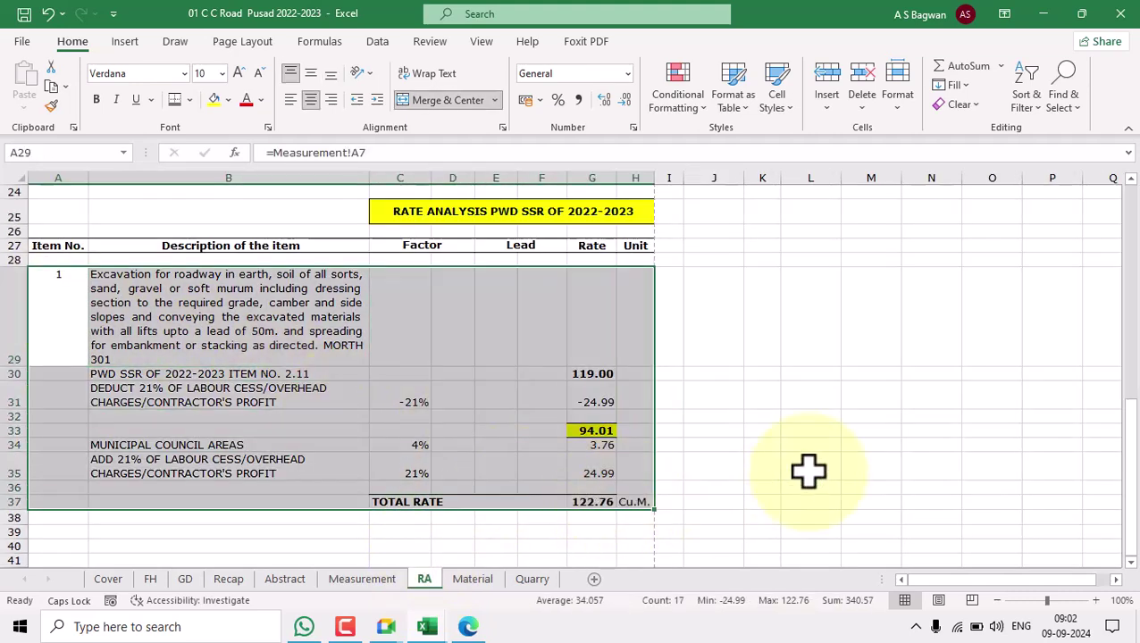
click(475, 580)
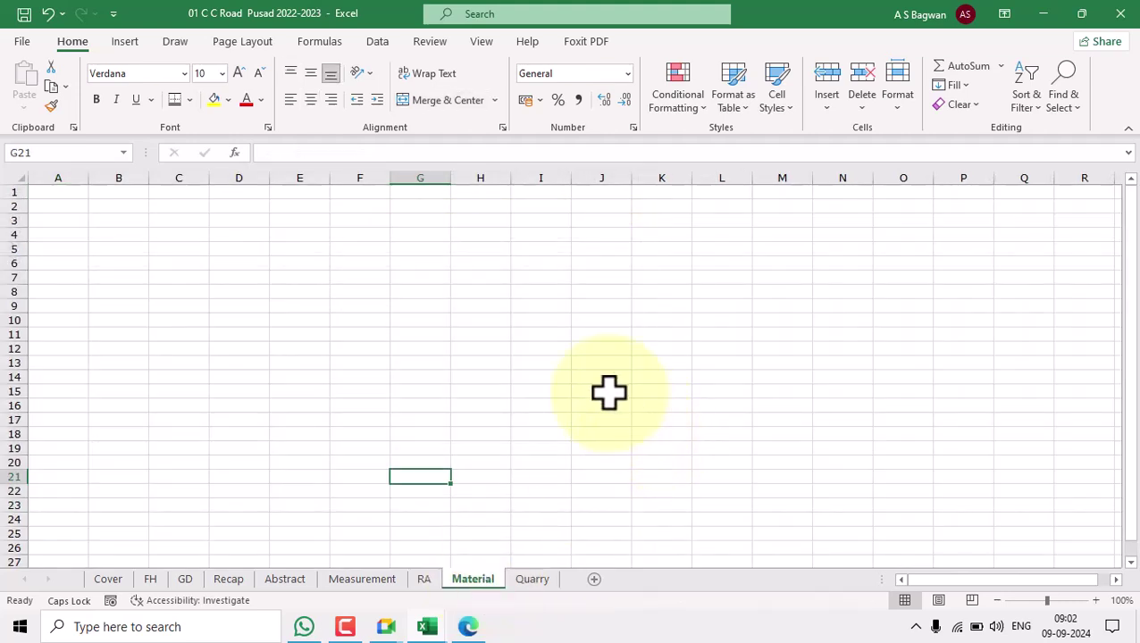
click(376, 581)
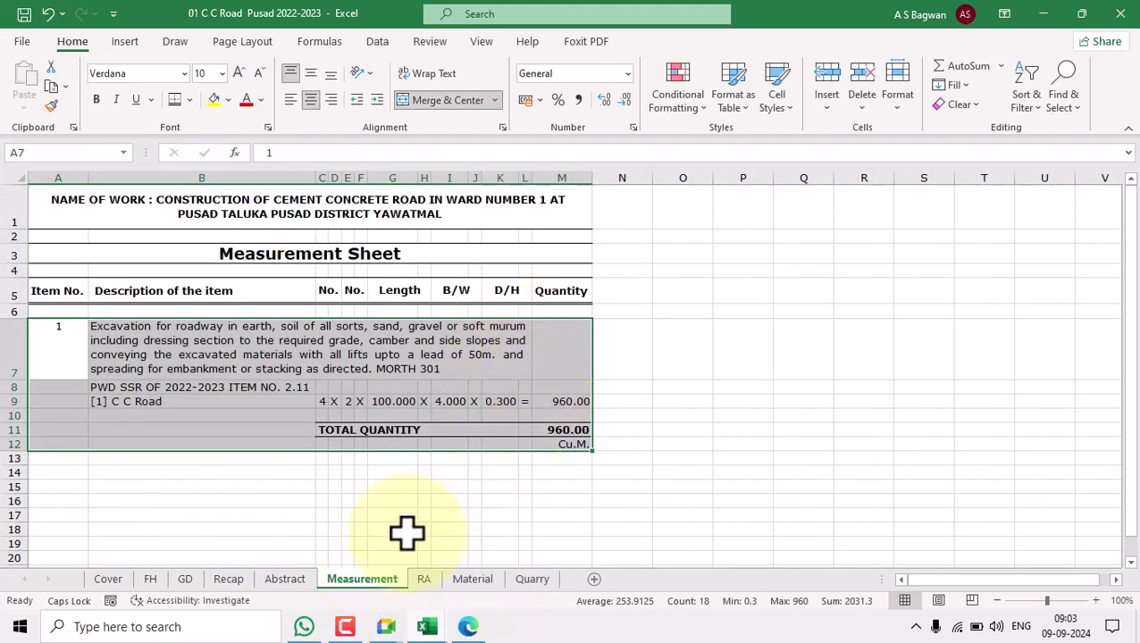
Delete rows 10 and 11 with the old item 1 entry from the Abstract sheet
click(286, 580)
click(690, 388)
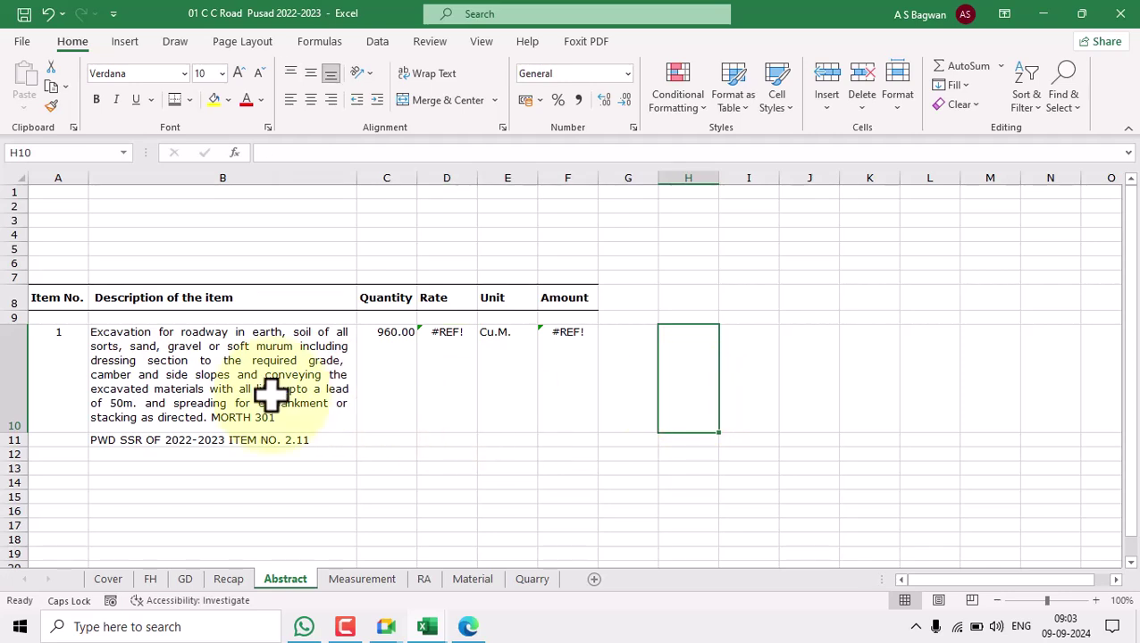
drag(55, 366, 575, 437)
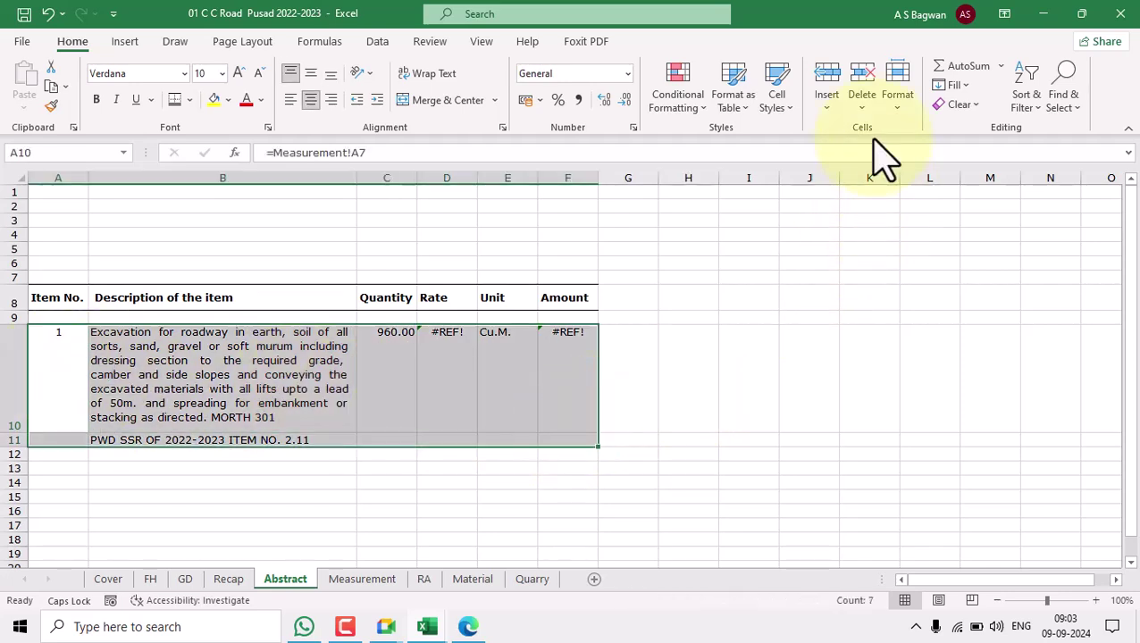
click(862, 98)
click(917, 156)
click(696, 388)
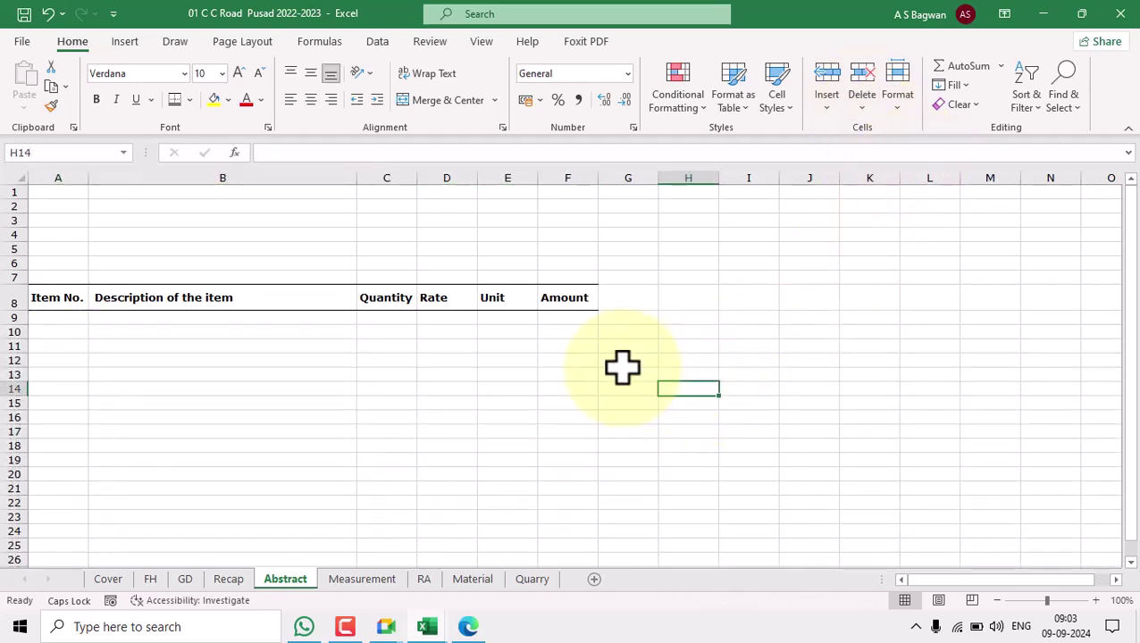
Link the item number in A10 of the Abstract sheet to the Measurement sheet with =Measurement!A7
click(59, 300)
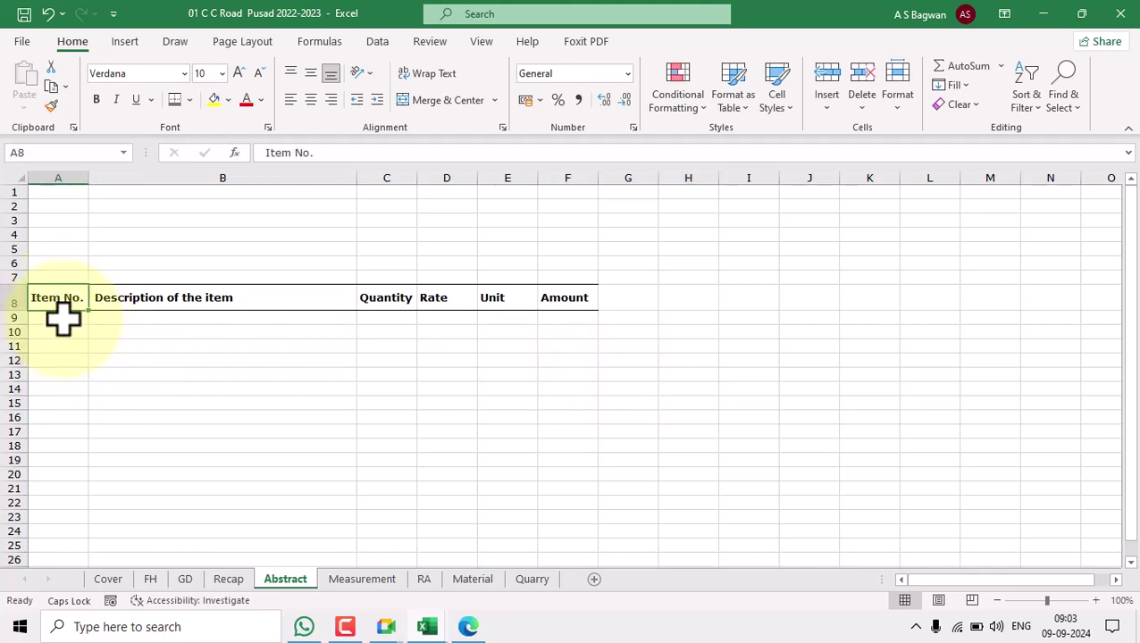
click(70, 332)
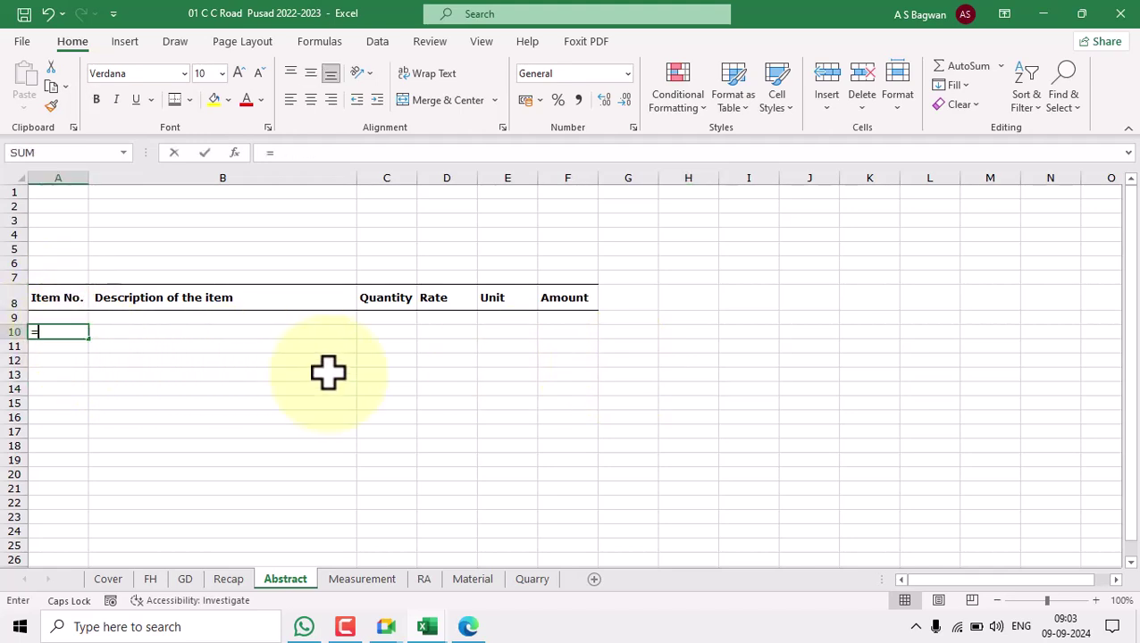
text(=)
click(353, 586)
click(82, 336)
key(Return)
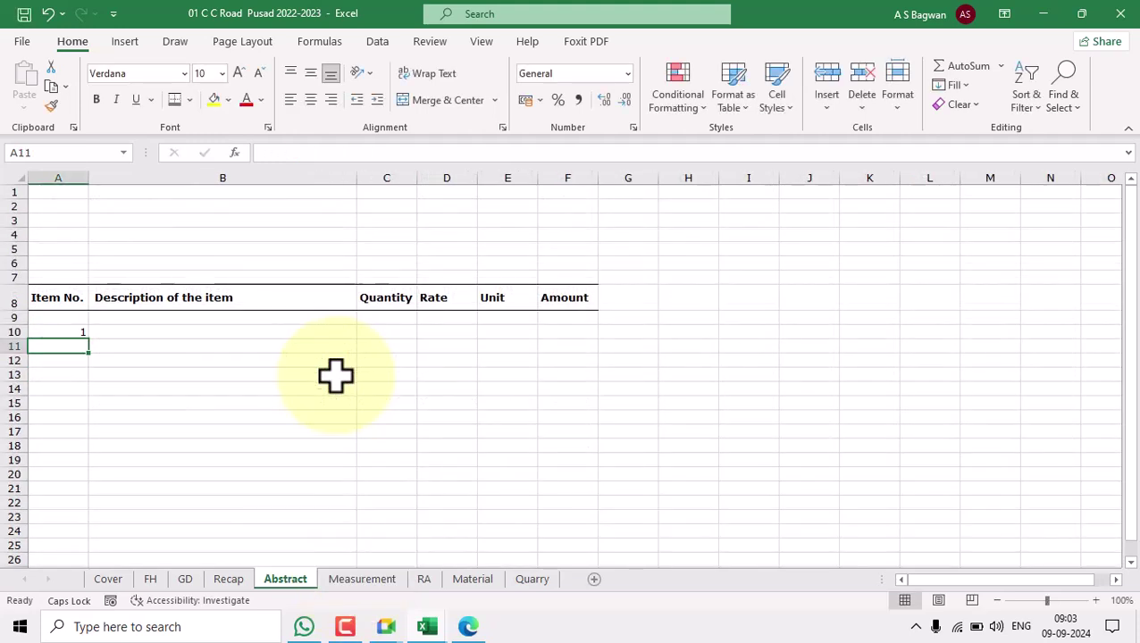
Link the item description in B10 of the Abstract sheet to the Measurement sheet with =Measurement!B7
click(175, 334)
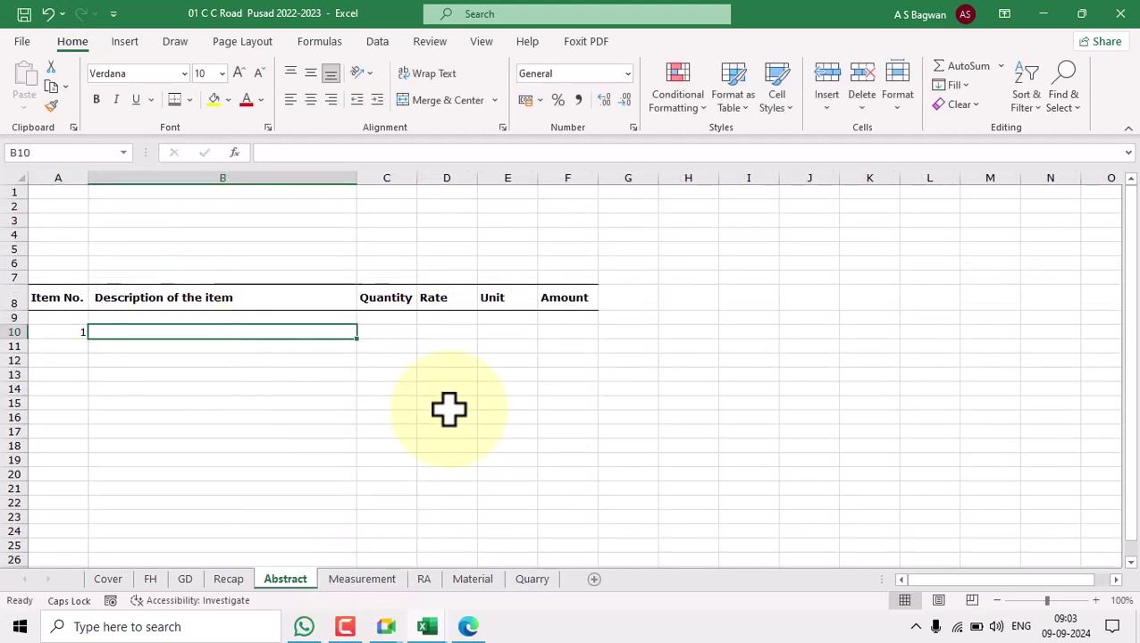
text(=)
click(385, 580)
click(506, 371)
key(Return)
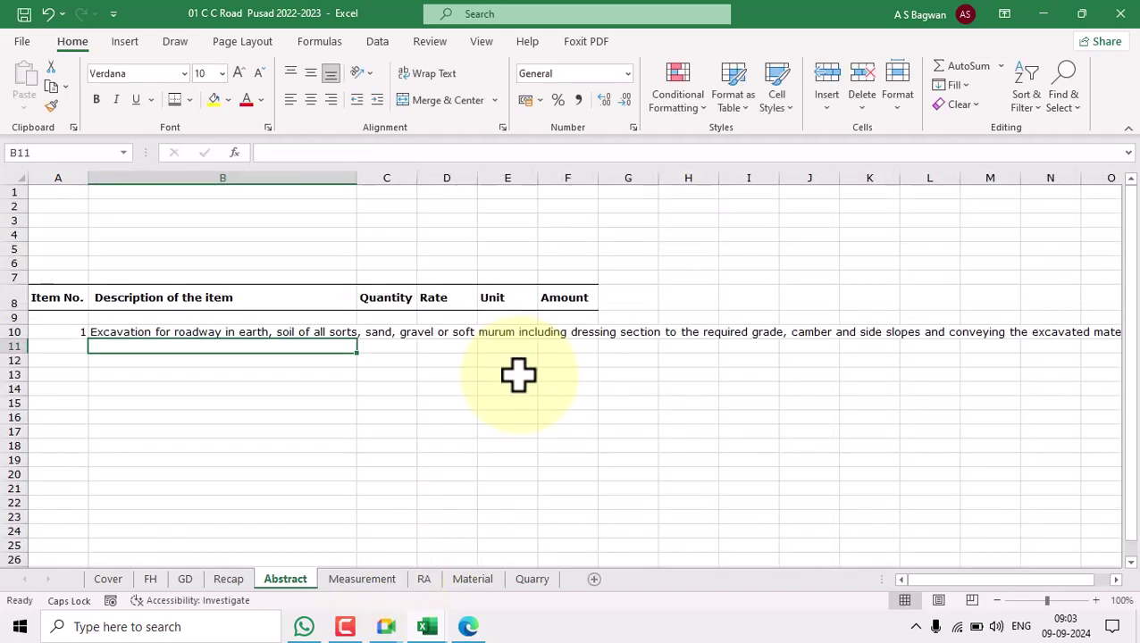
click(336, 334)
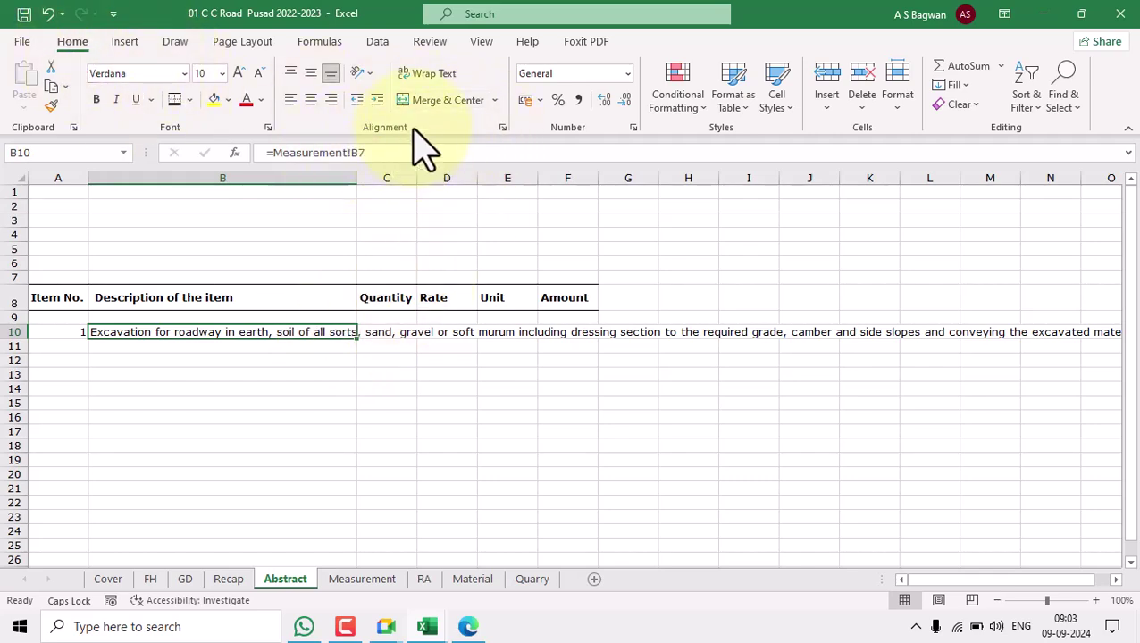
Wrap the item description in B10 of the Abstract sheet and align it Justify horizontally and Top vertically
click(421, 100)
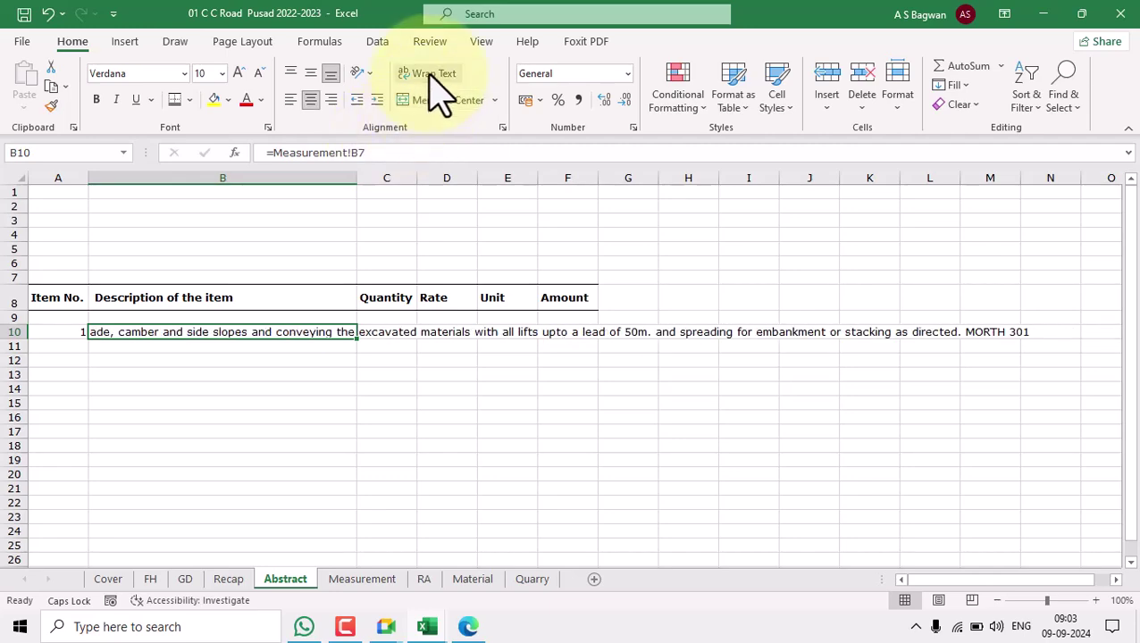
click(436, 75)
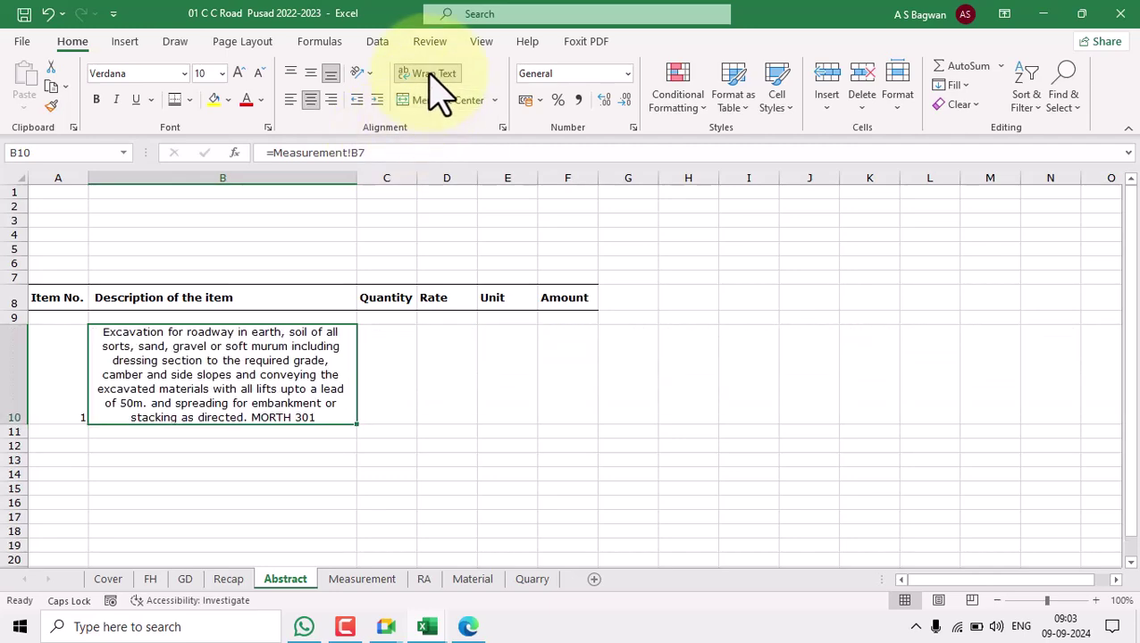
click(502, 127)
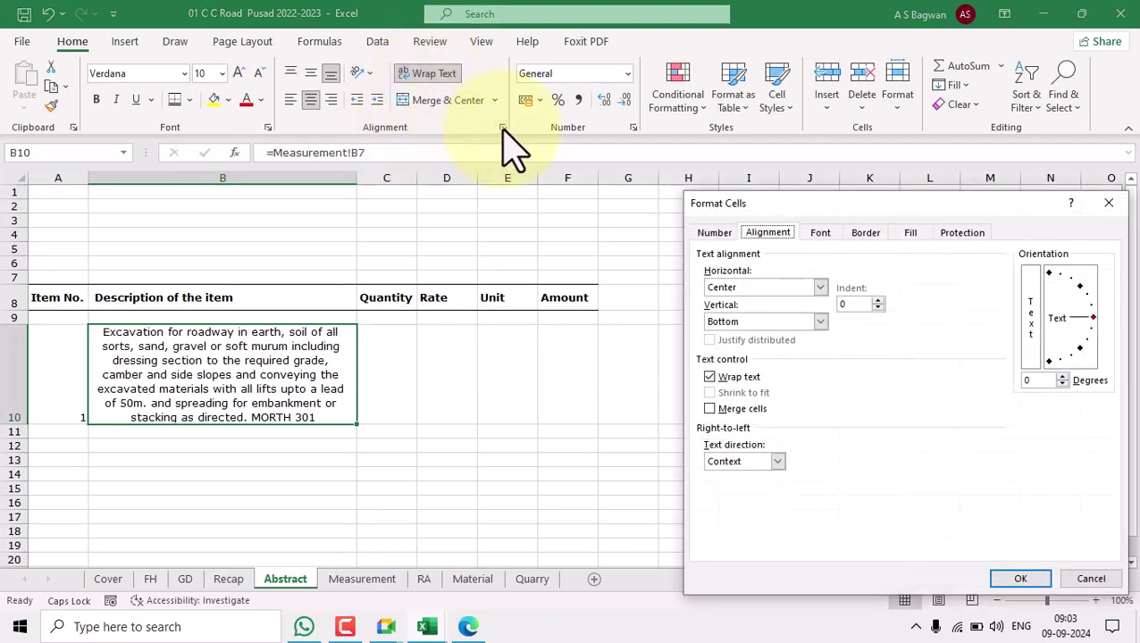
click(755, 287)
click(738, 358)
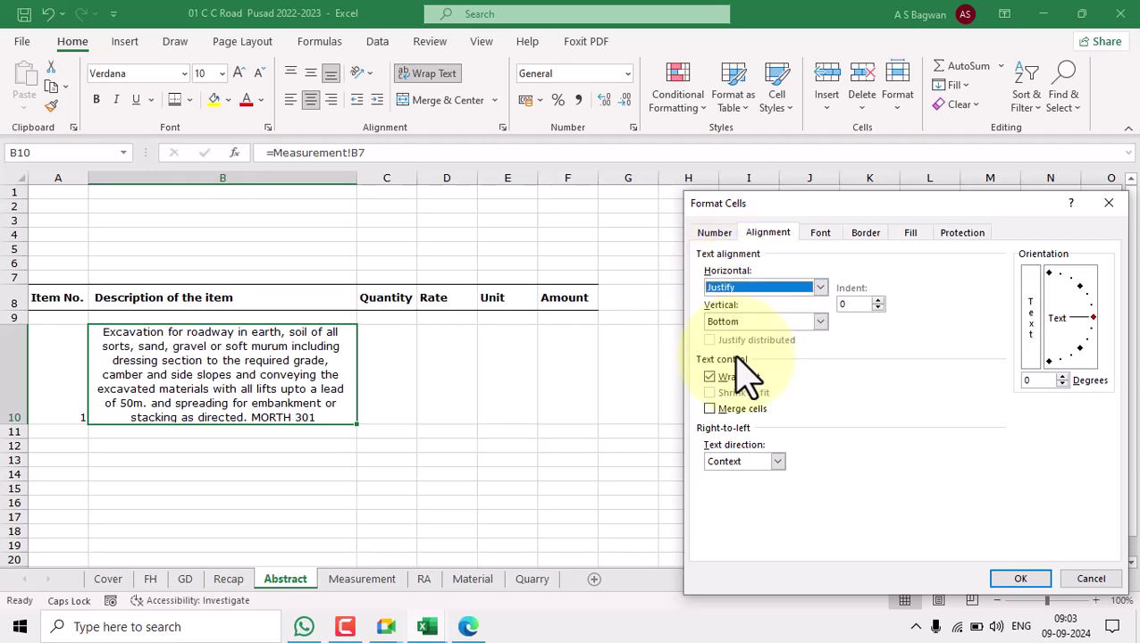
click(744, 323)
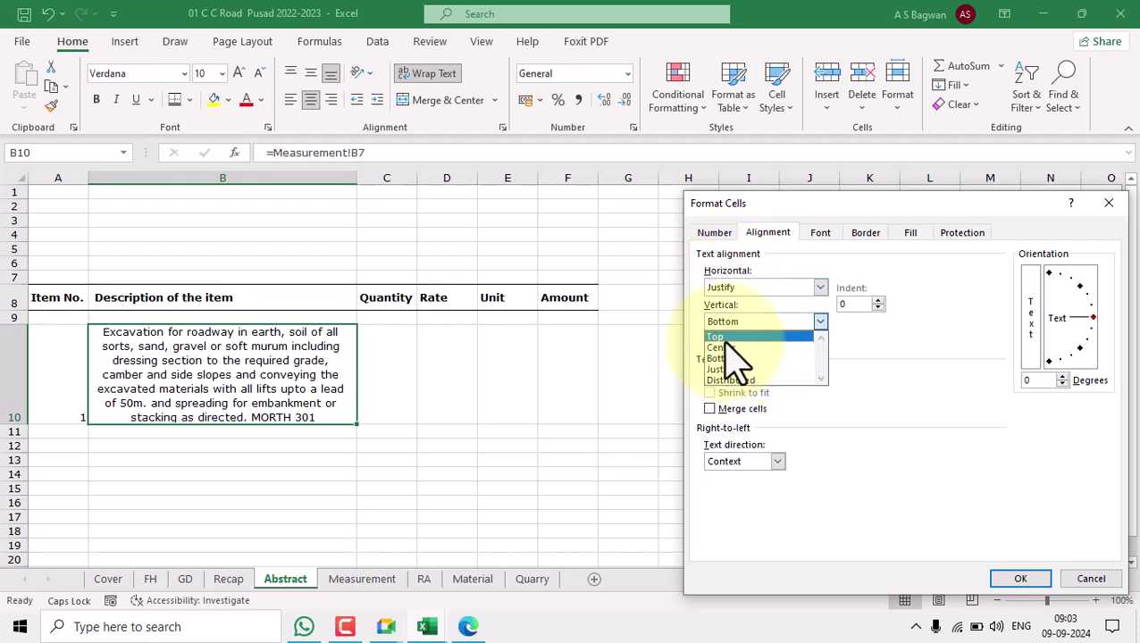
click(727, 337)
click(1016, 582)
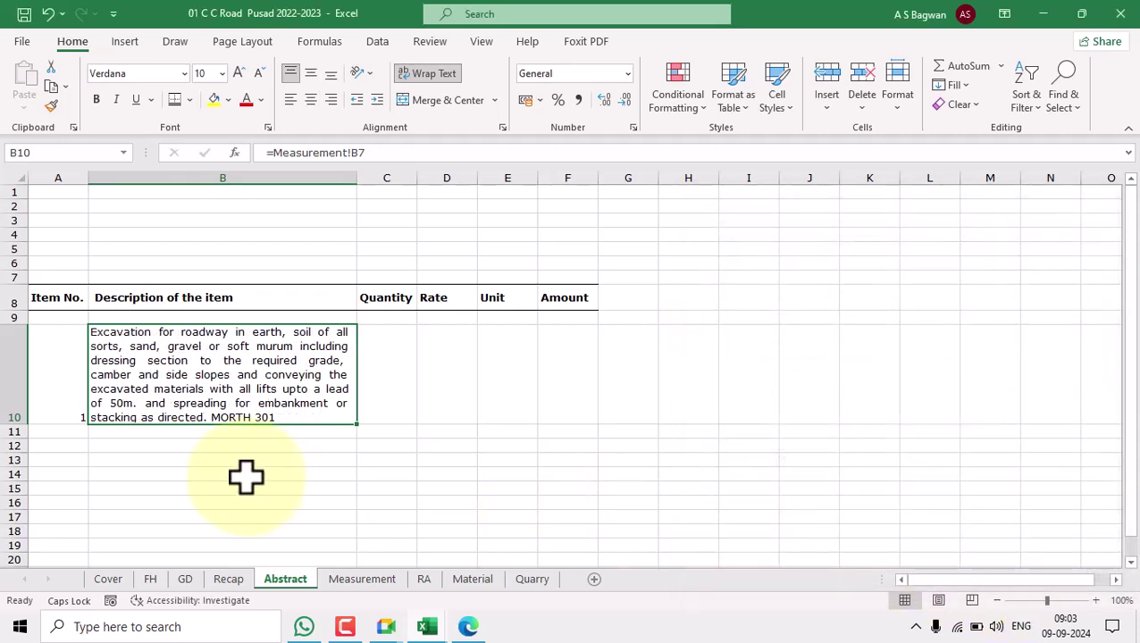
Center the item number in A10 horizontally and align it to the top of the cell
click(64, 369)
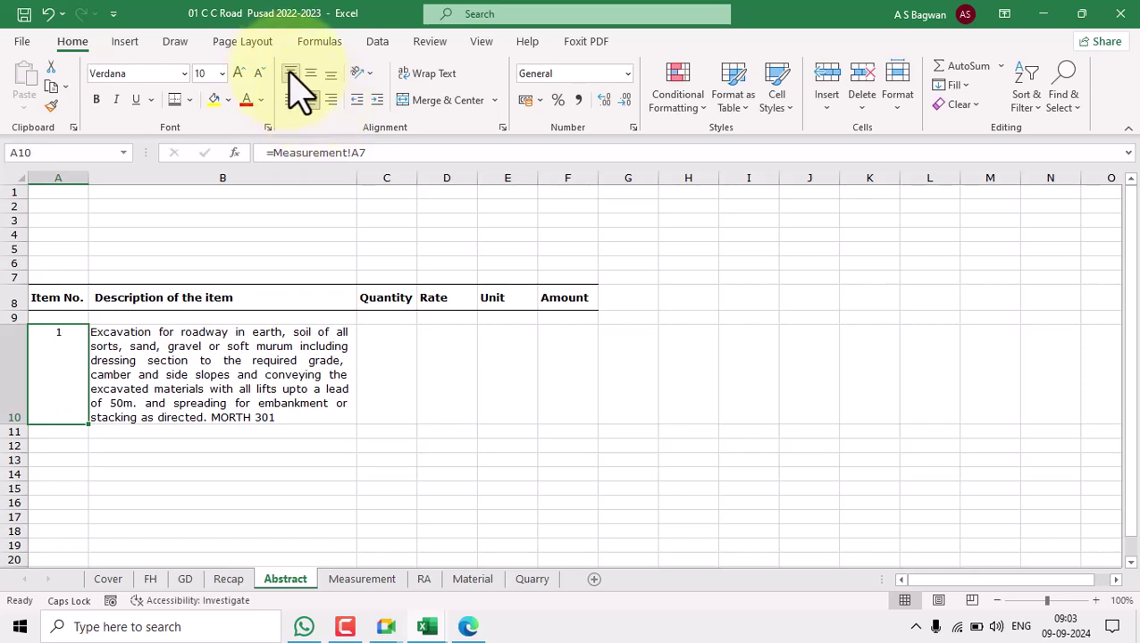
click(389, 350)
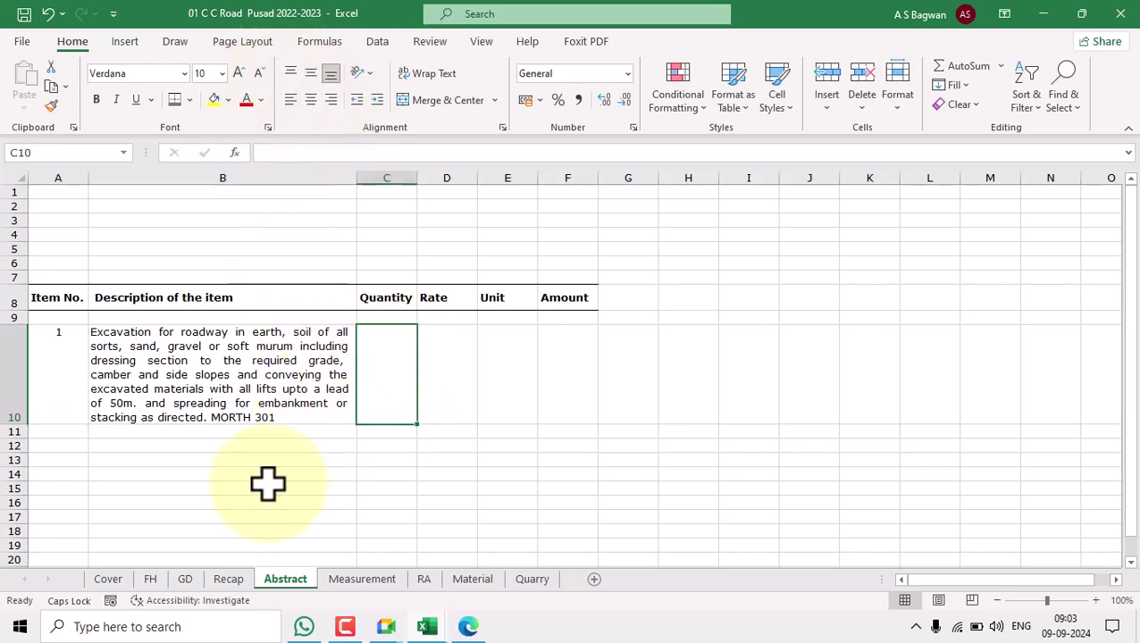
click(439, 368)
click(507, 359)
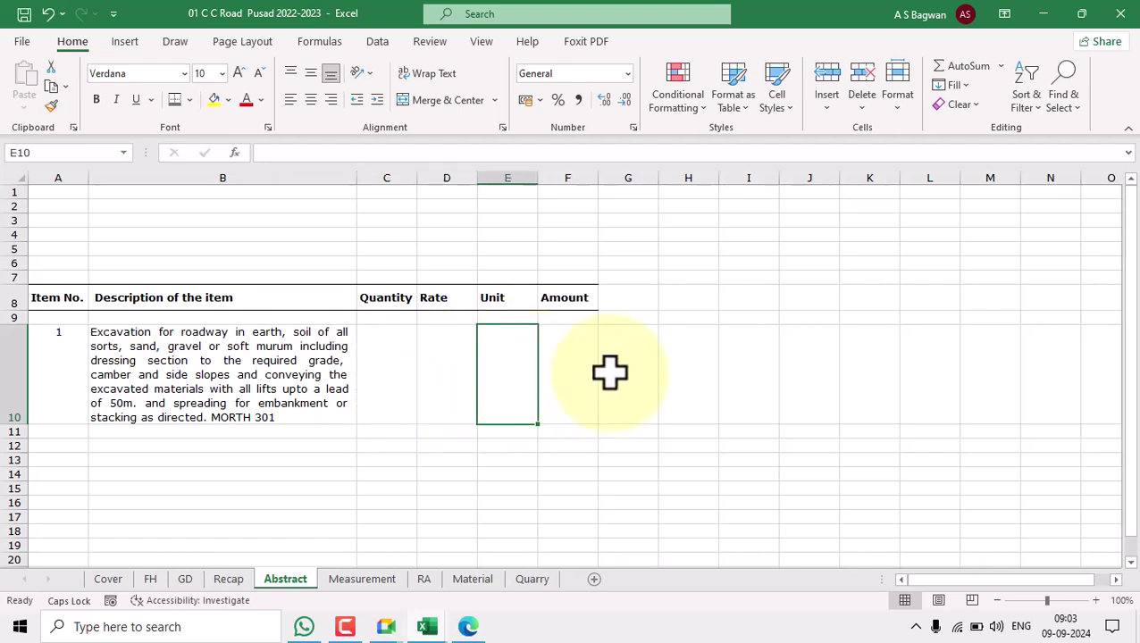
click(590, 375)
Link the SSR reference line in B11 of the Abstract sheet to the Measurement sheet with =Measurement!B8
click(299, 431)
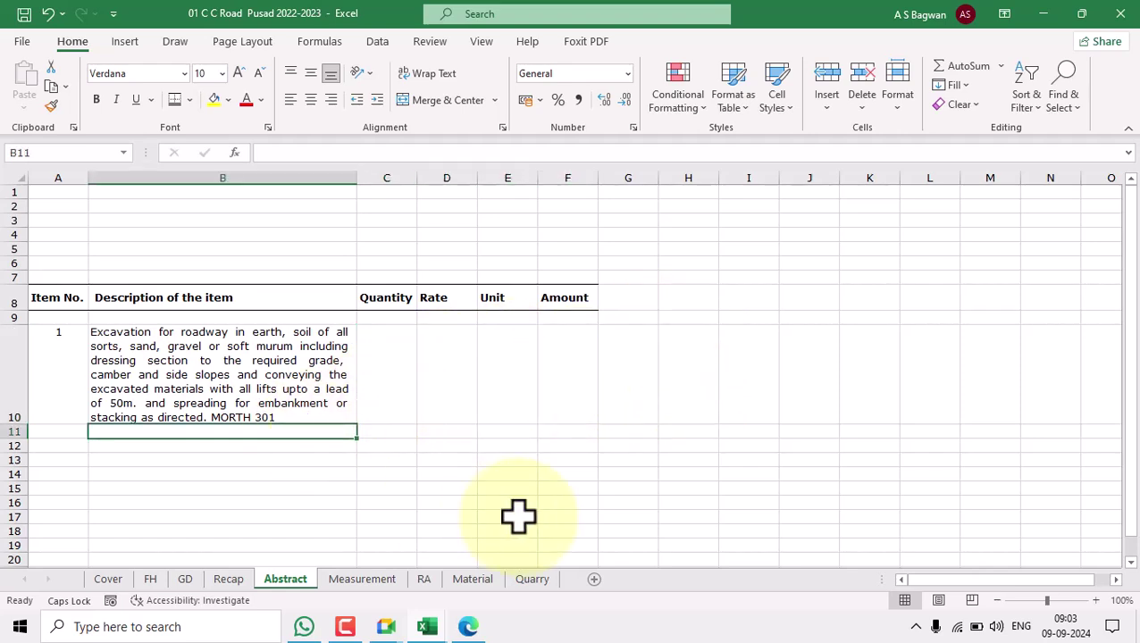
text(=)
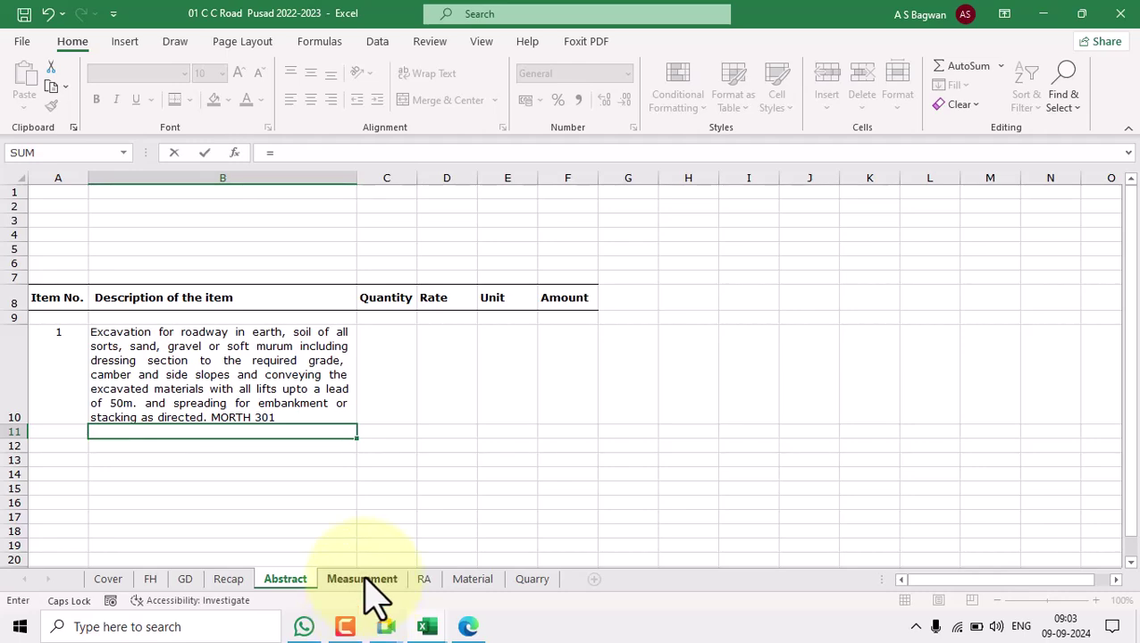
click(362, 579)
click(268, 386)
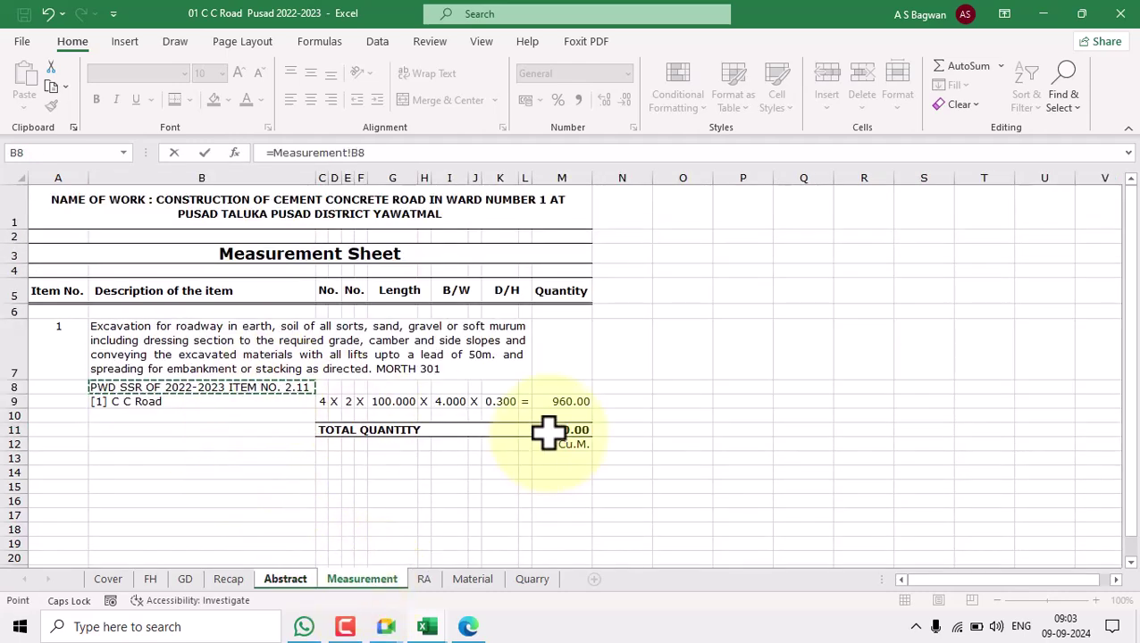
key(Return)
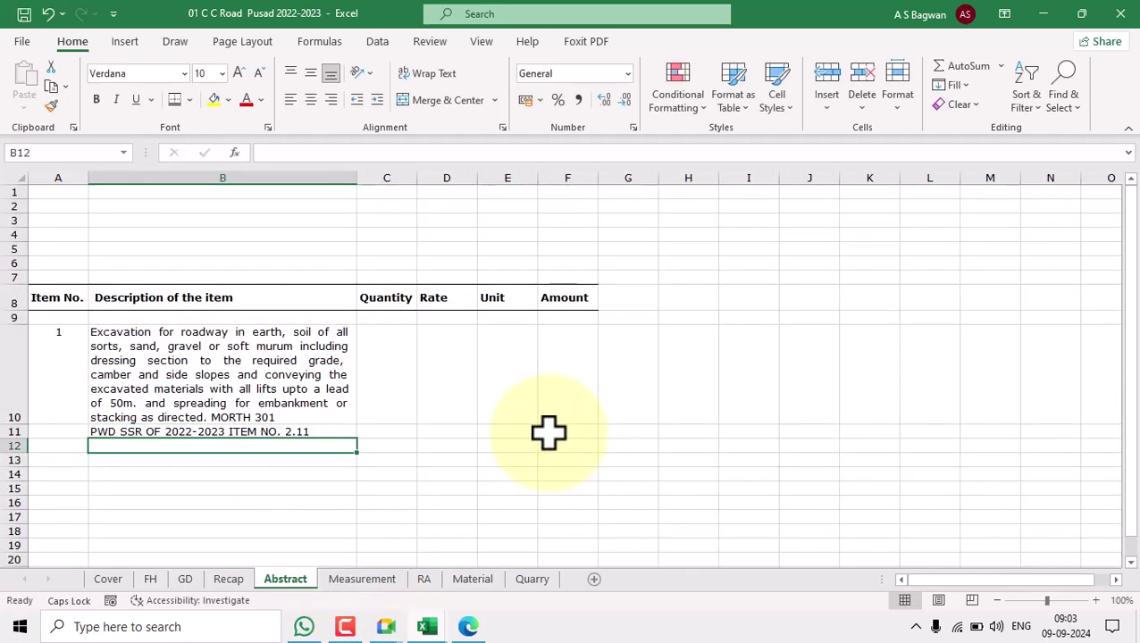
Link the item 1 unit in E10 of the Abstract sheet to the Measurement sheet with =Measurement!M12
click(66, 357)
click(198, 394)
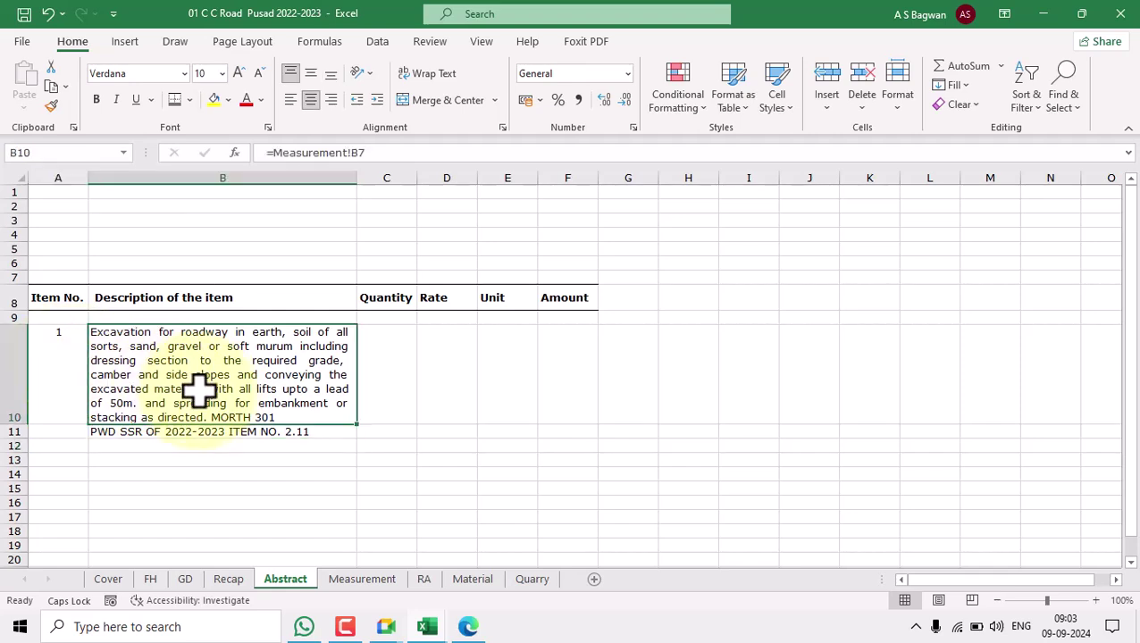
click(300, 435)
click(512, 347)
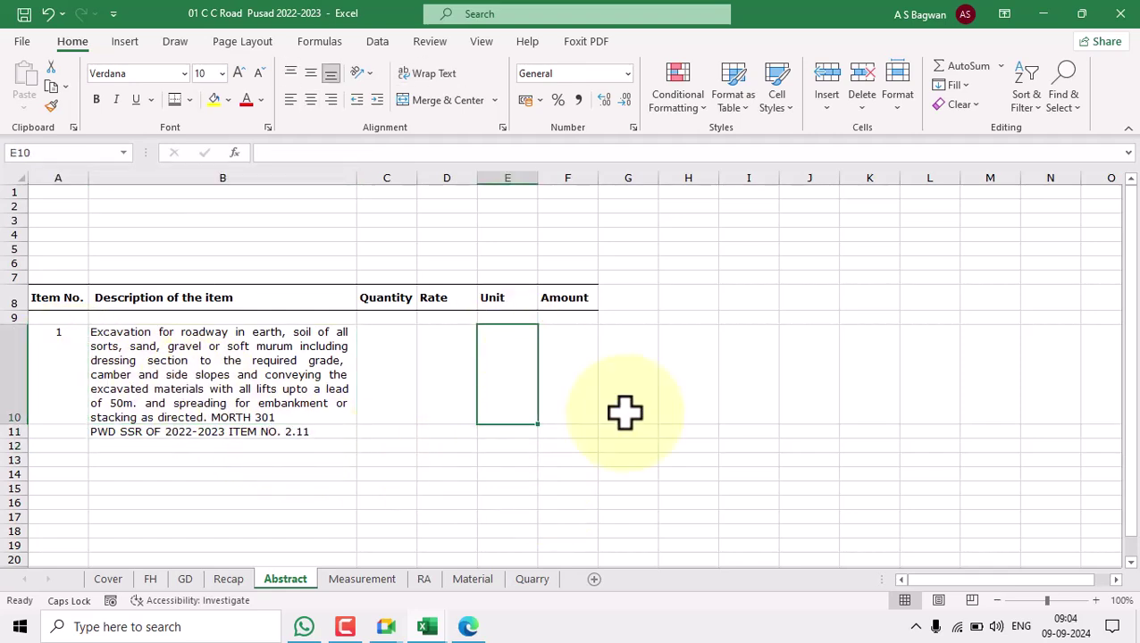
text(=)
click(362, 578)
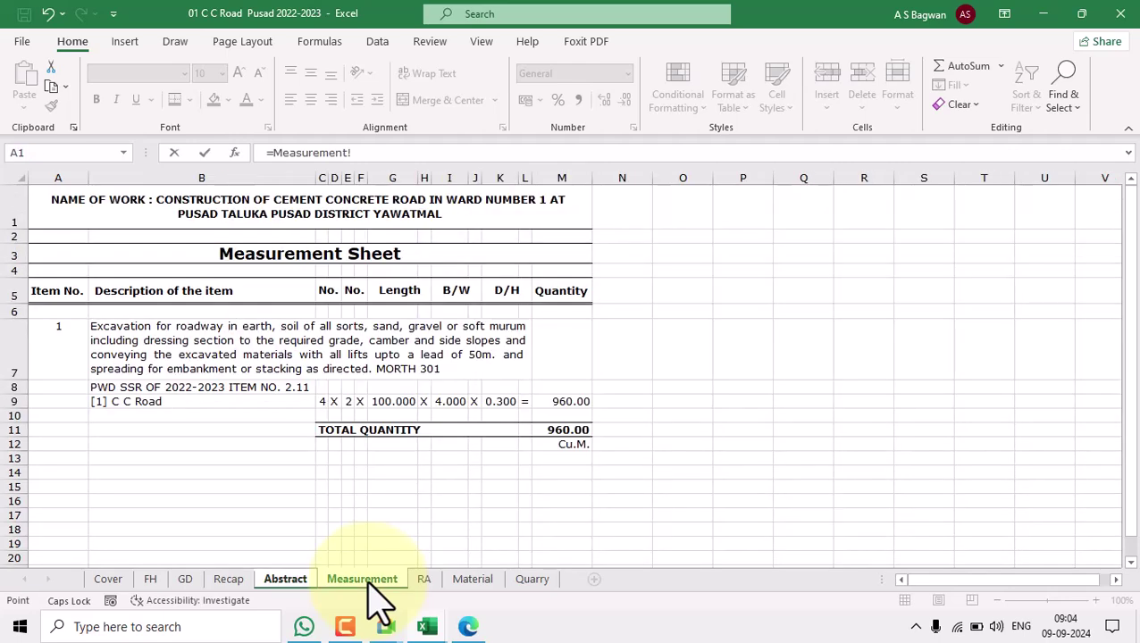
click(578, 443)
key(Return)
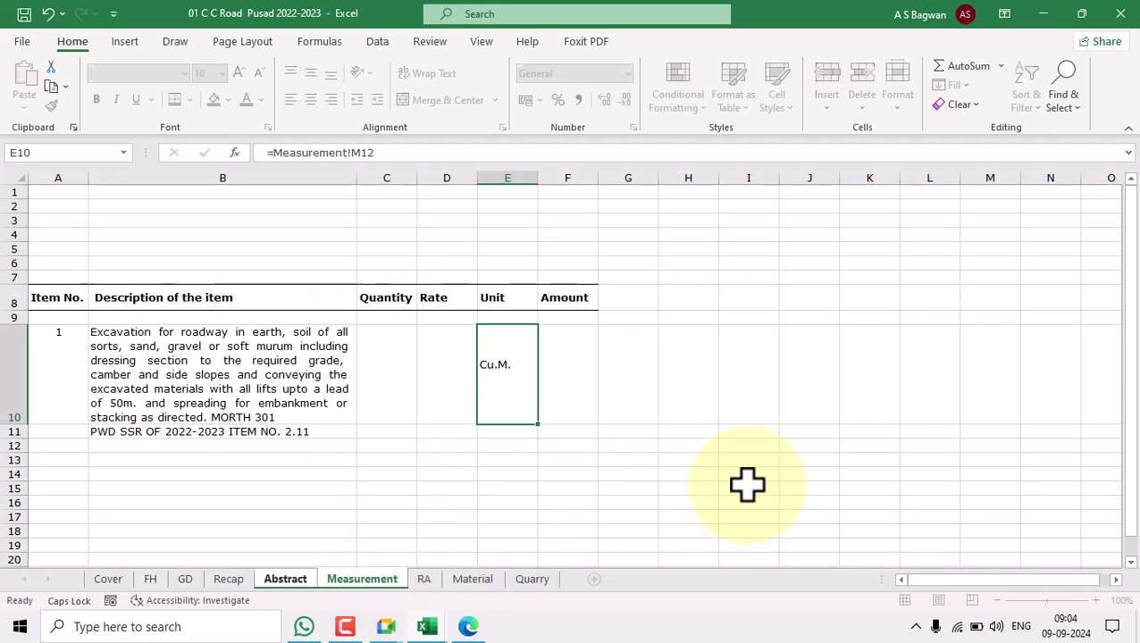
Align the quantity, rate, unit and amount cells C10:F10 to the top
drag(390, 348, 564, 355)
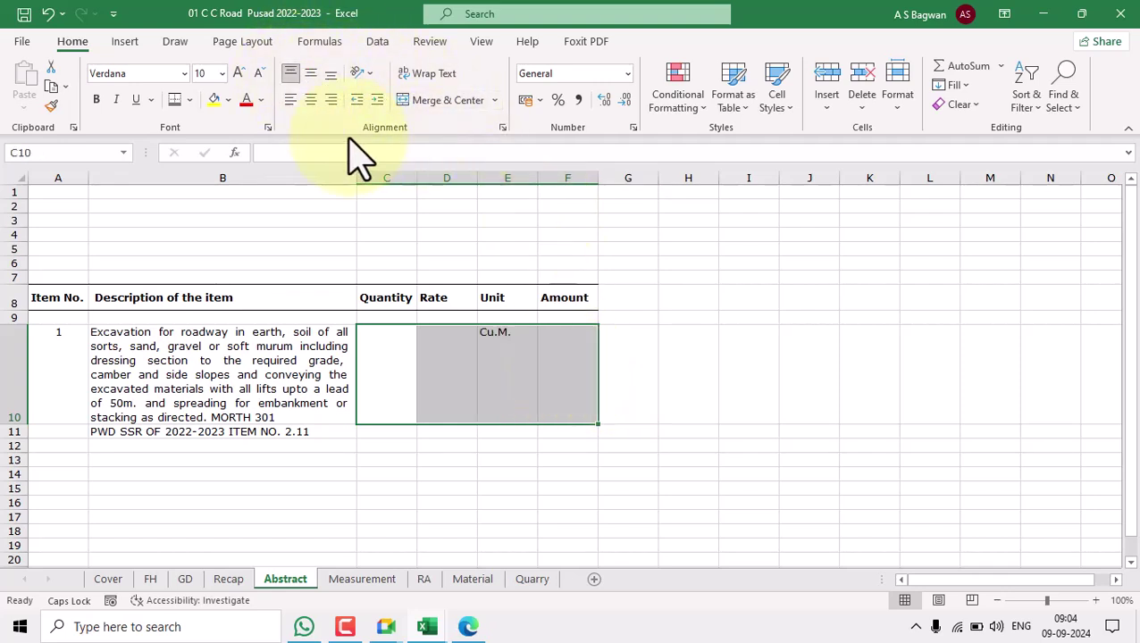
click(693, 348)
Link the item 1 quantity in C10 to the total quantity on the Measurement sheet with =Measurement!M11
click(377, 353)
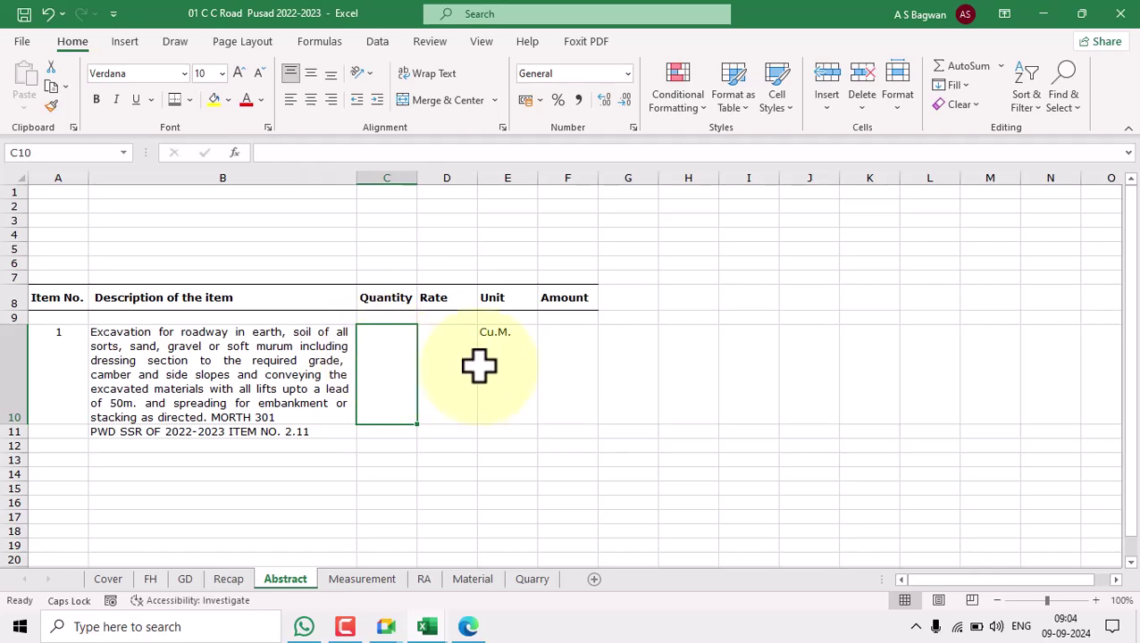
text(=)
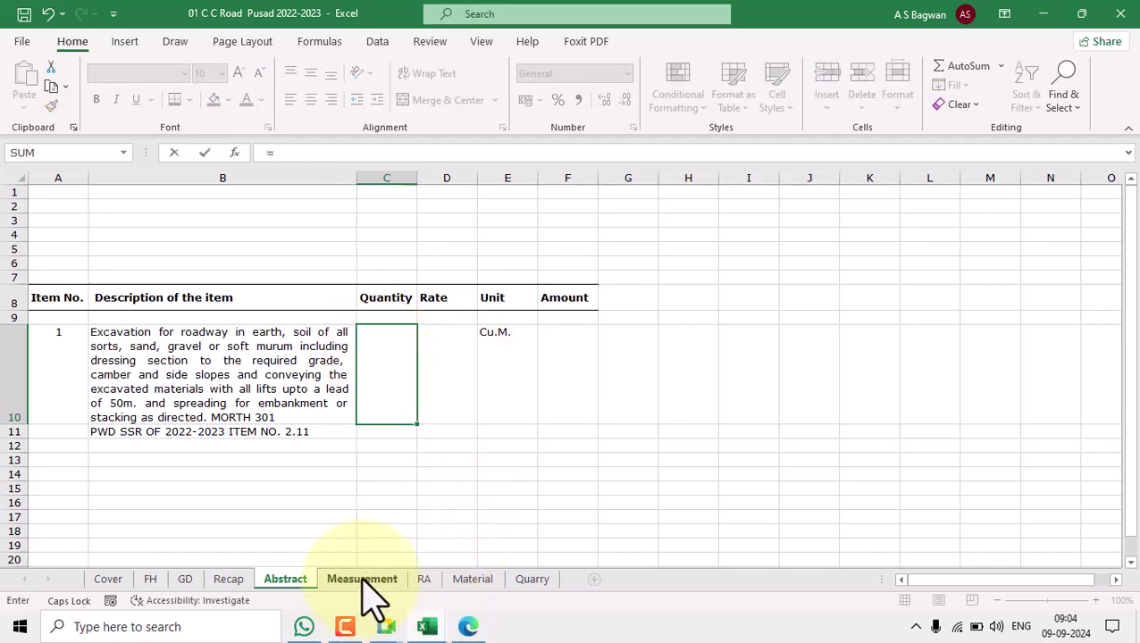
click(361, 579)
click(571, 431)
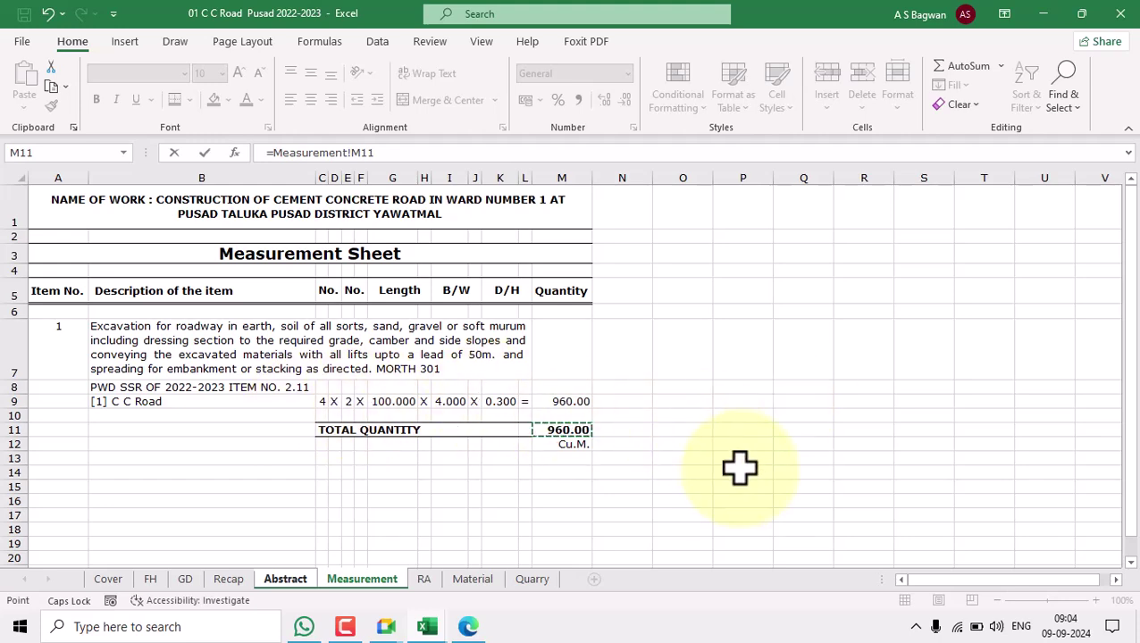
key(Return)
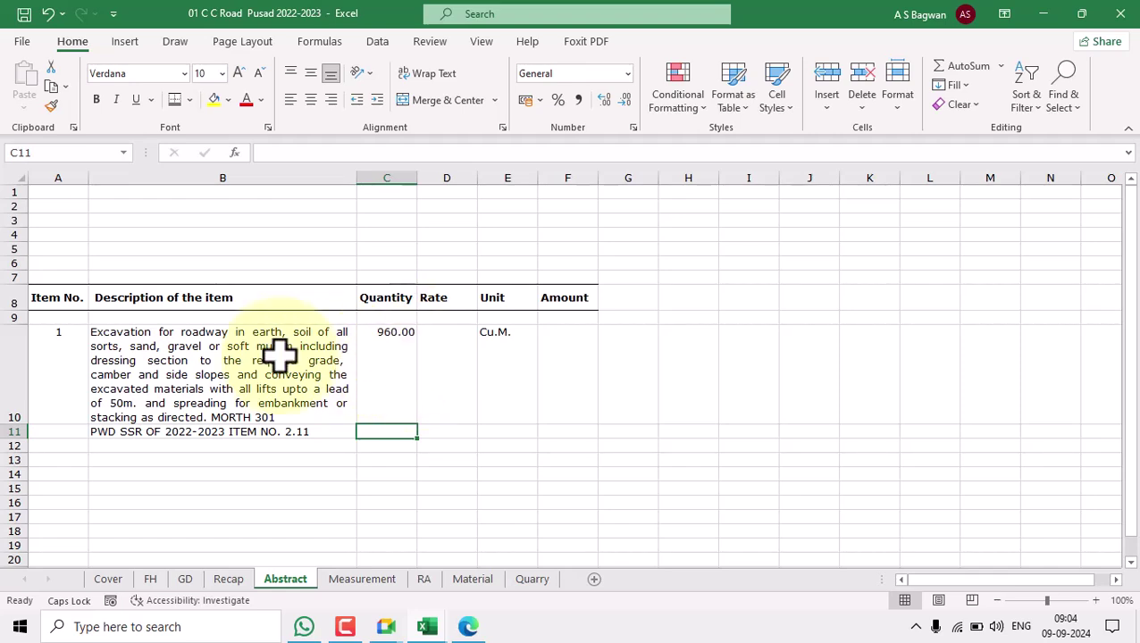
Link the item 1 rate in D10 of the Abstract sheet to the total rate on the RA sheet with =RA!G37
click(46, 381)
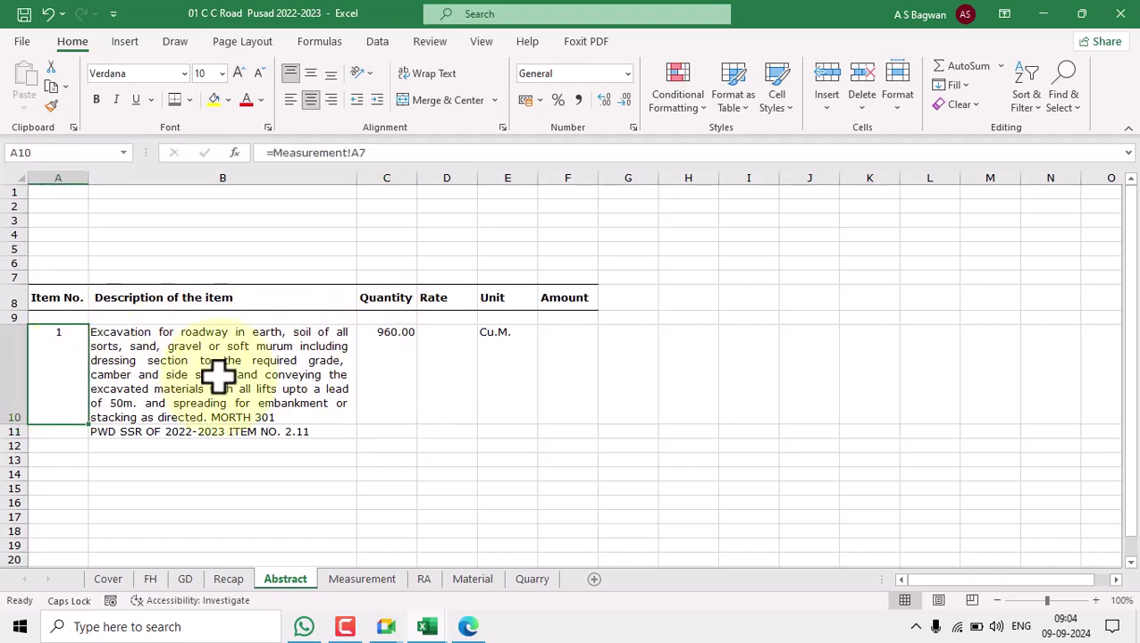
click(218, 376)
click(304, 433)
click(407, 361)
click(498, 368)
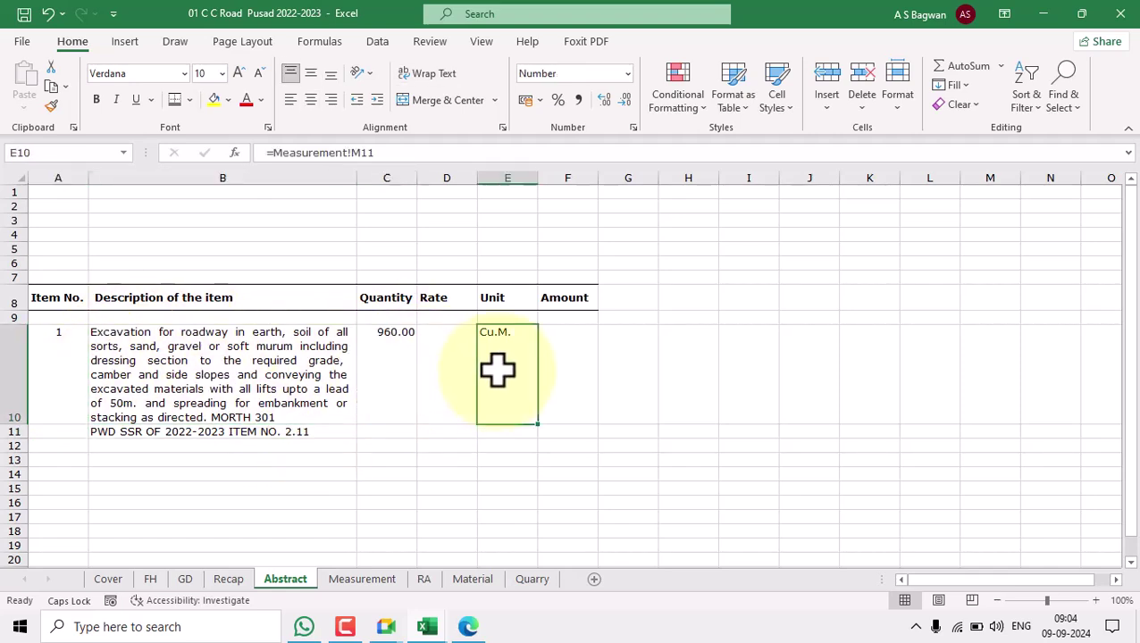
click(438, 353)
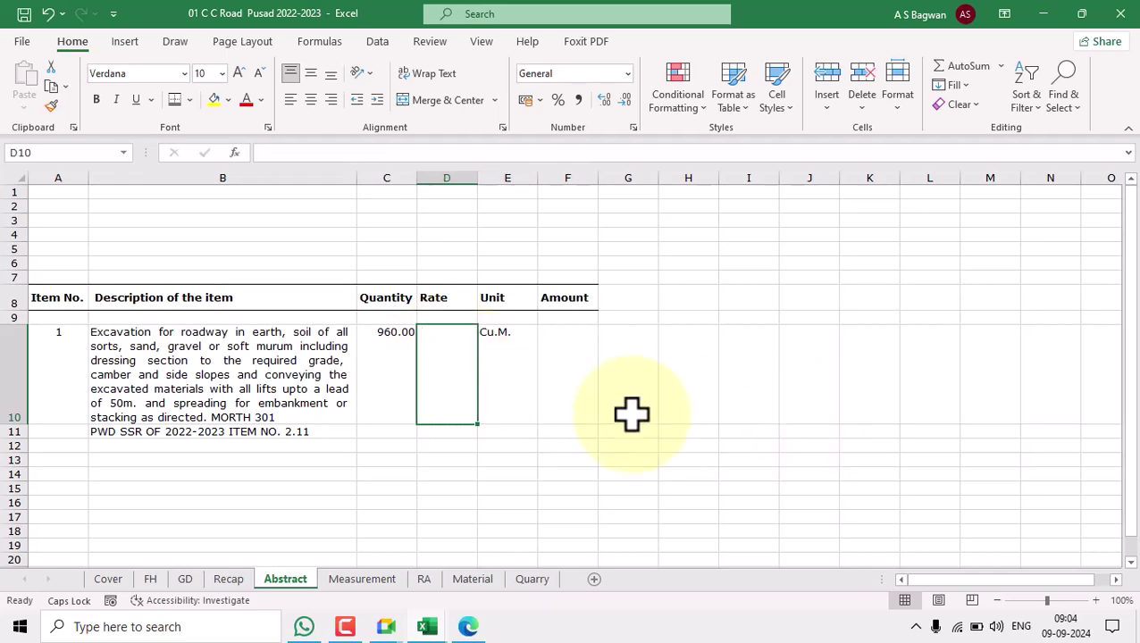
text(=)
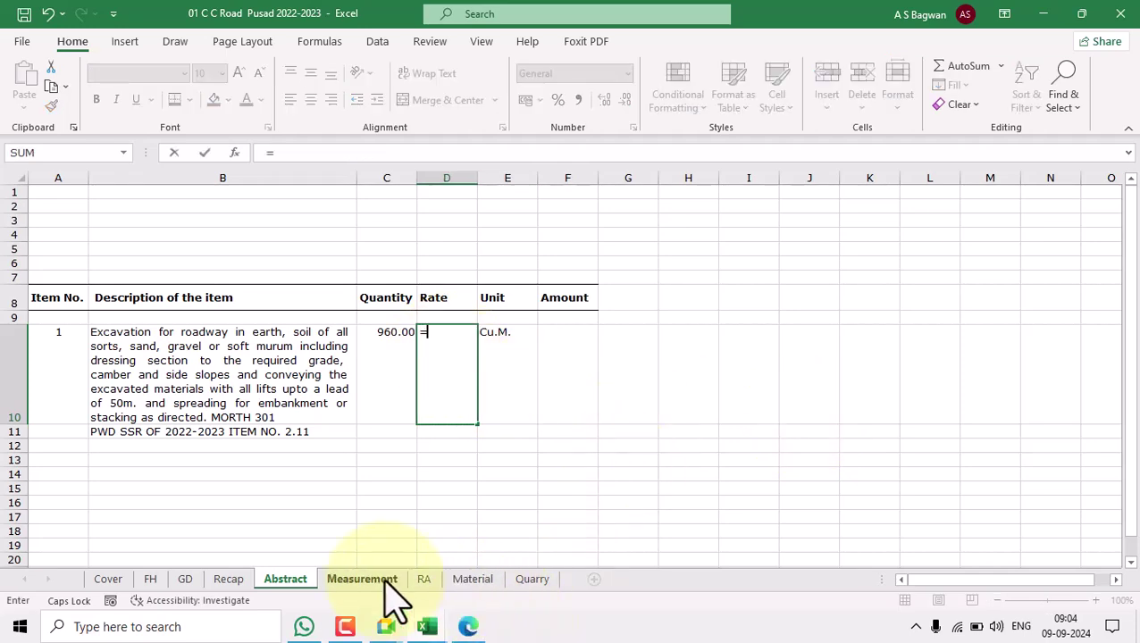
click(423, 579)
click(593, 501)
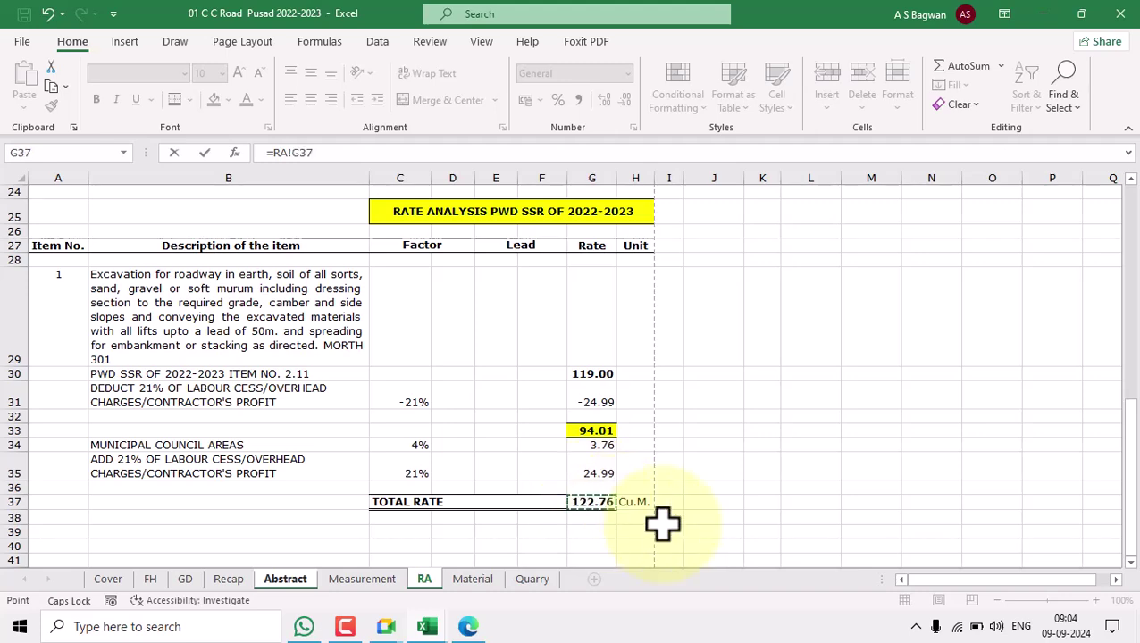
key(Return)
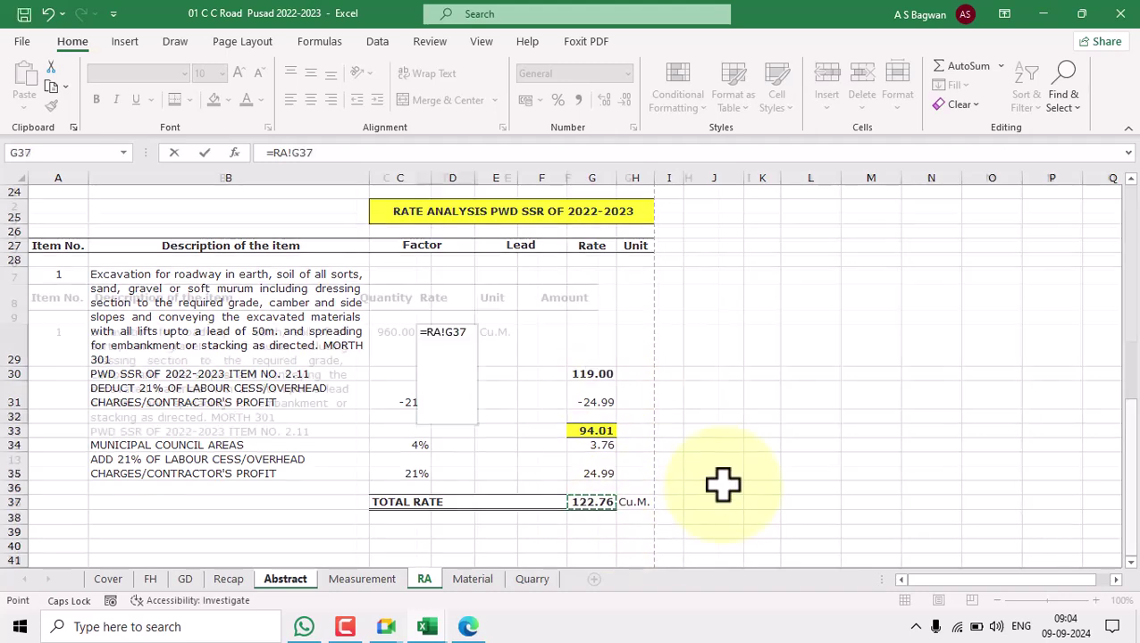
Calculate the item 1 amount in F10 of the Abstract sheet from the quantity and rate with =PRODUCT(C10,D10)
click(409, 367)
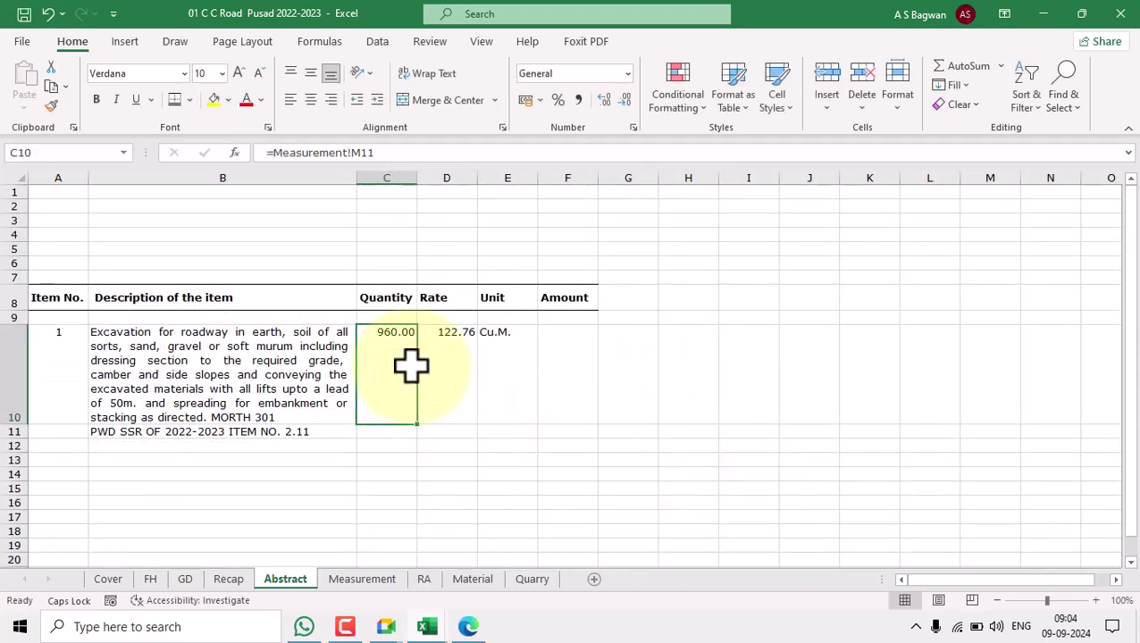
click(457, 361)
click(391, 352)
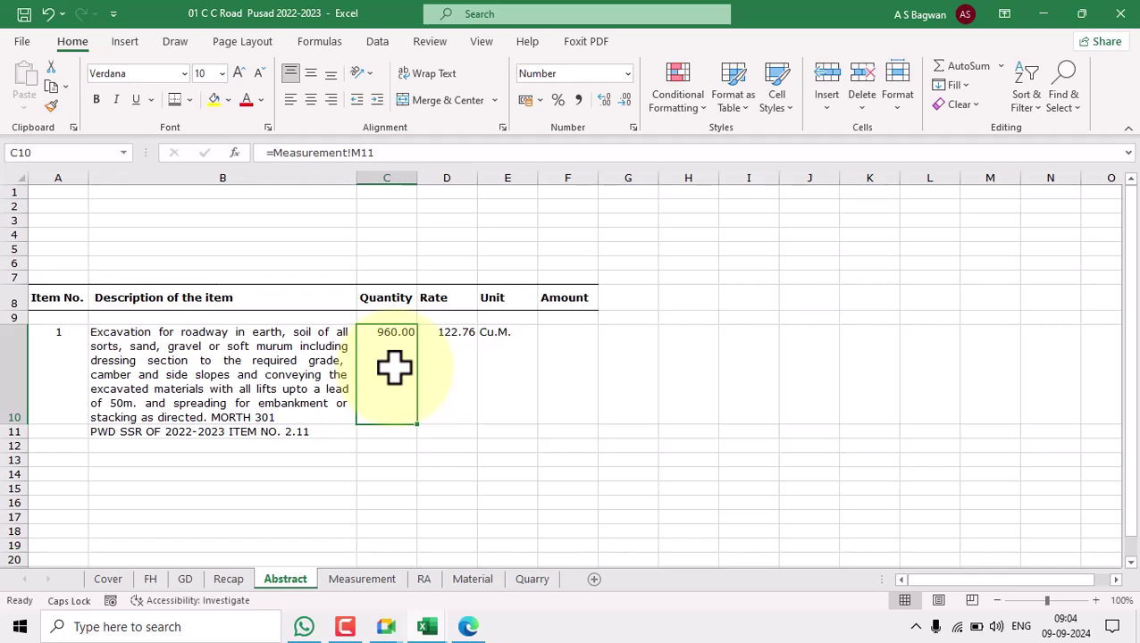
click(456, 357)
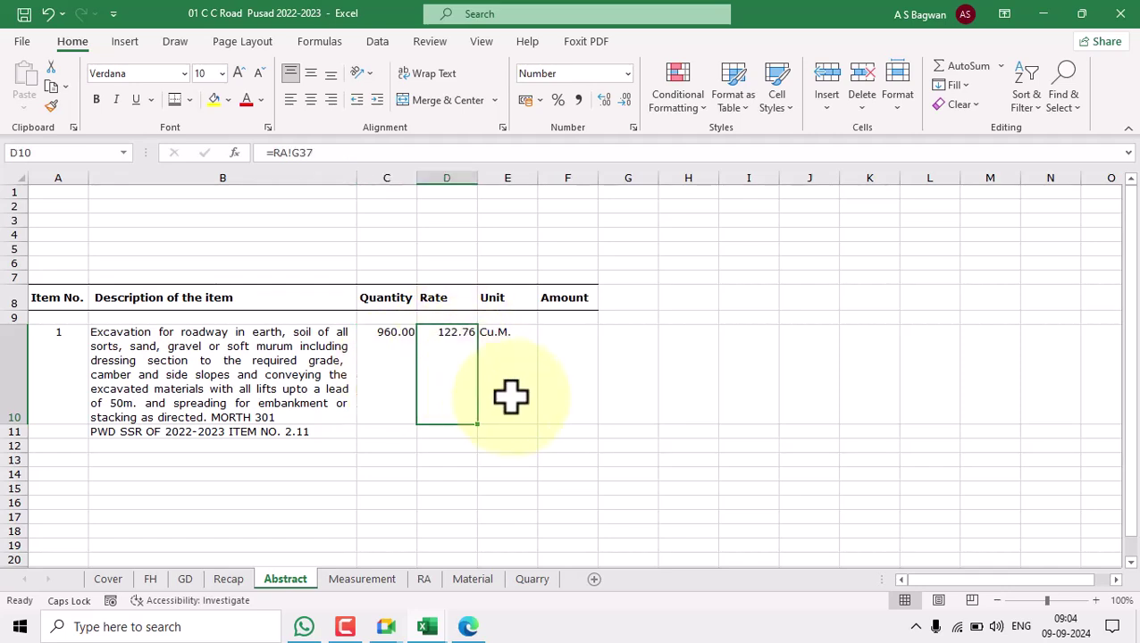
click(375, 356)
click(442, 358)
click(571, 358)
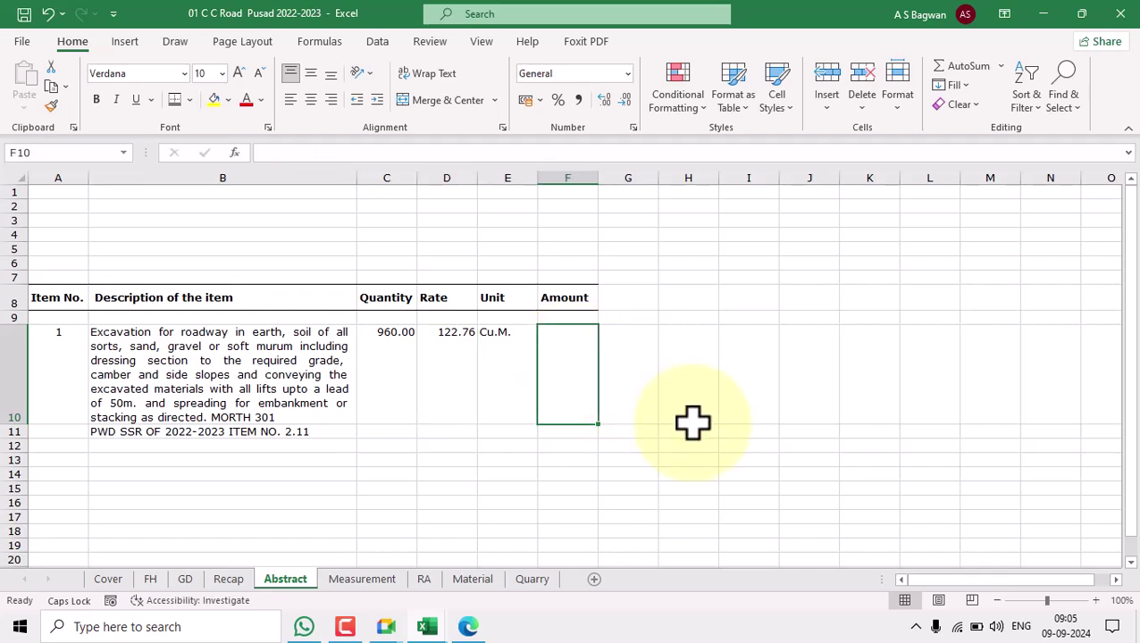
text(=PRO)
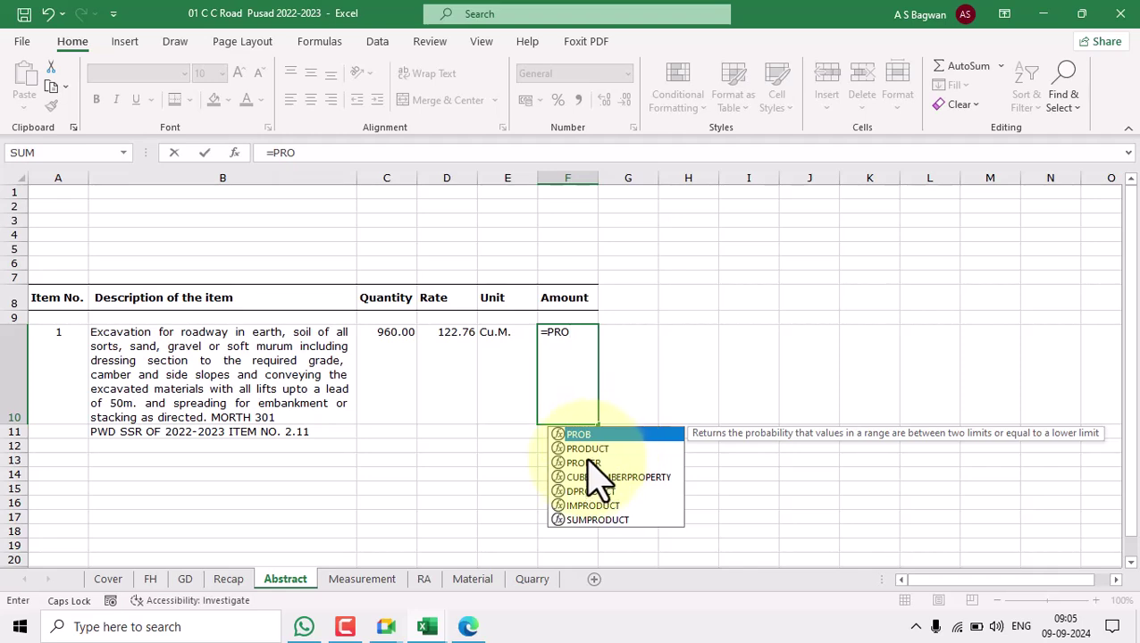
double_click(598, 449)
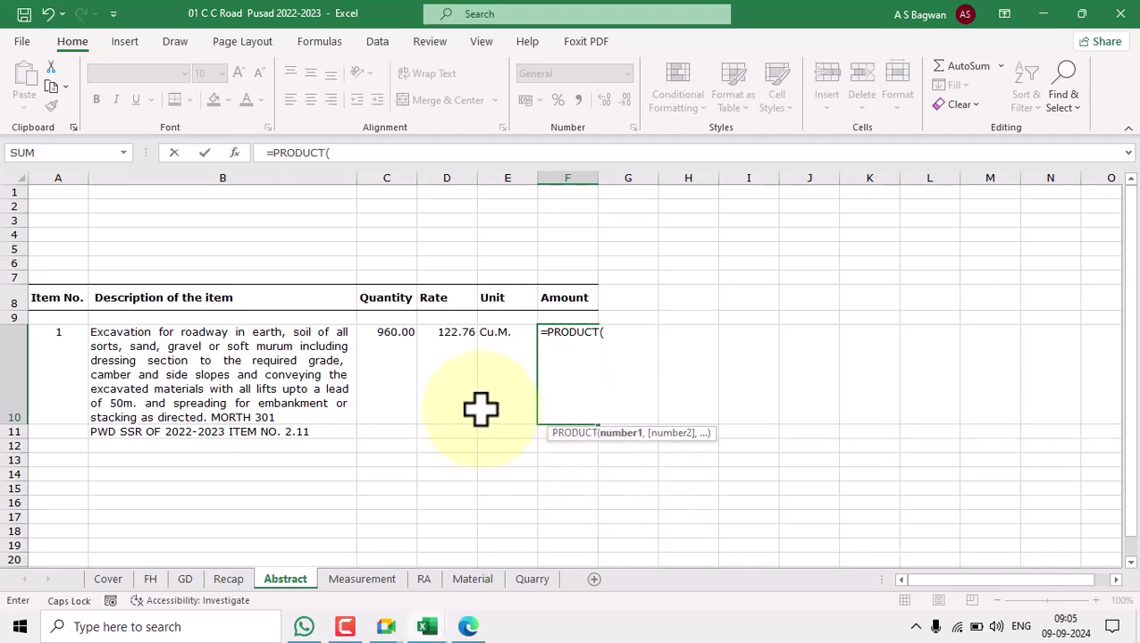
click(381, 365)
text(,)
click(443, 358)
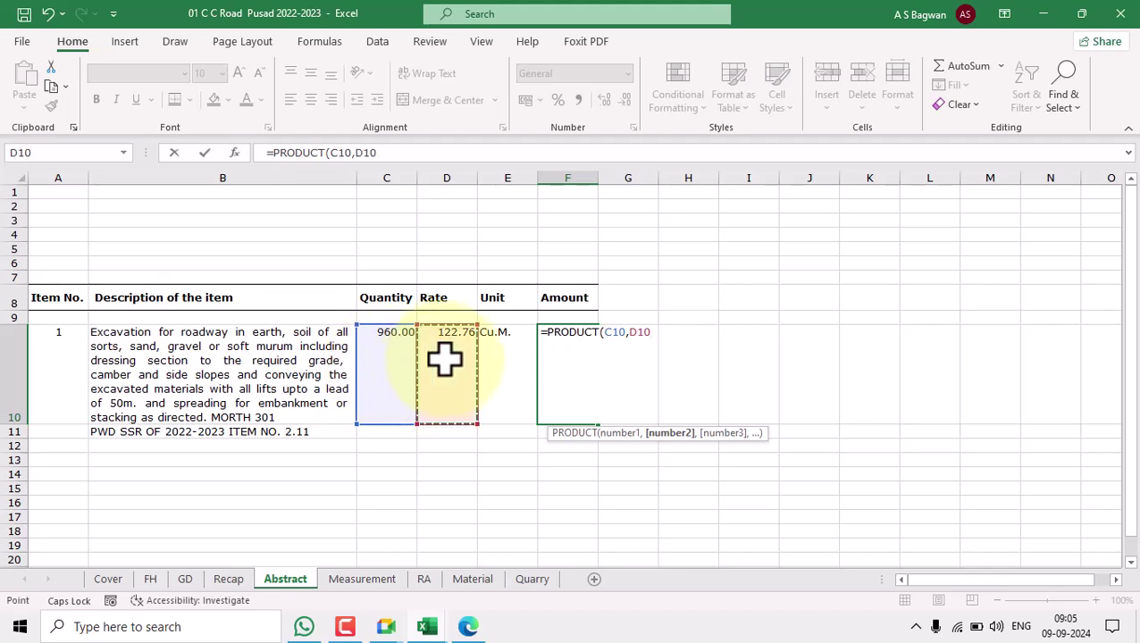
key(Return)
Show the item 1 amount in F10 with two decimal places
click(564, 343)
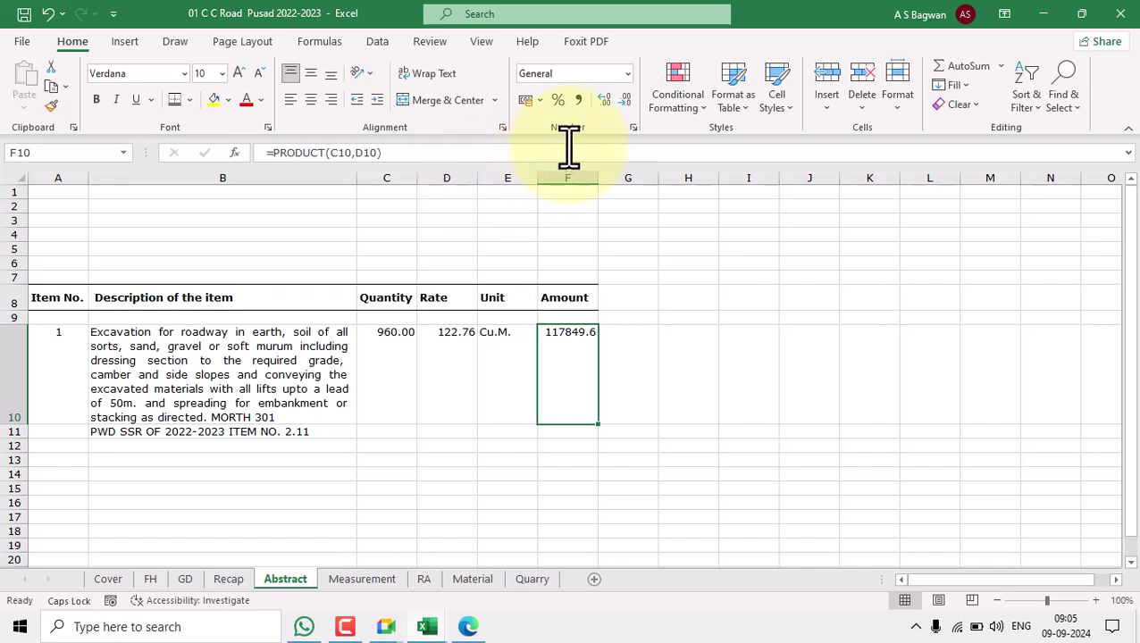
click(603, 99)
click(699, 361)
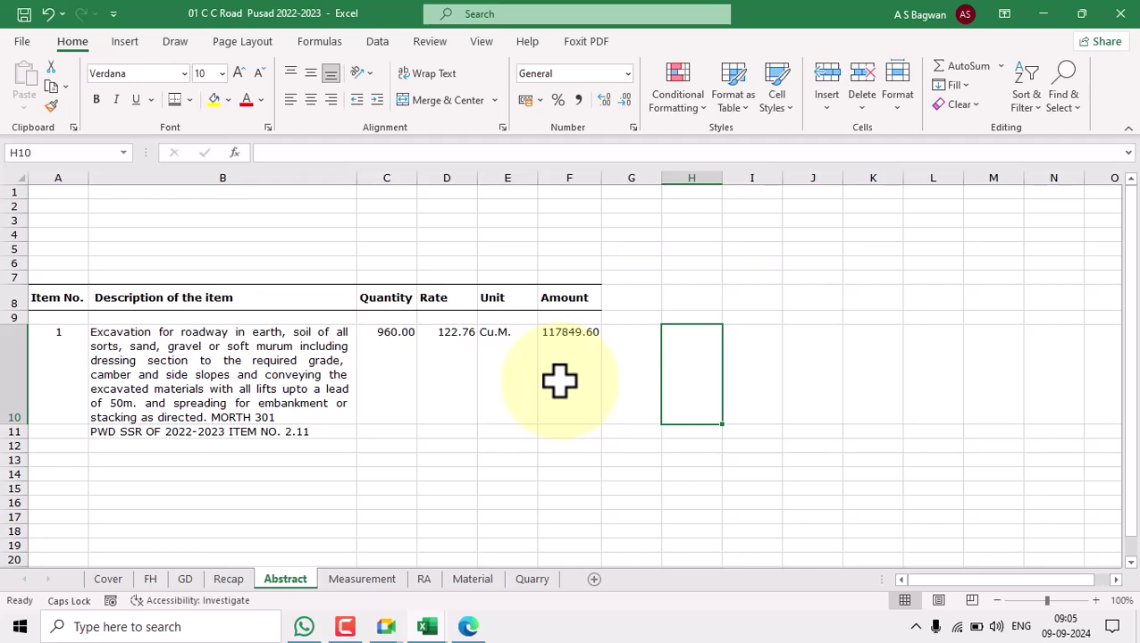
Round the item 1 amount in F10 to two digits with =ROUND(PRODUCT(C10,D10),2)
click(559, 380)
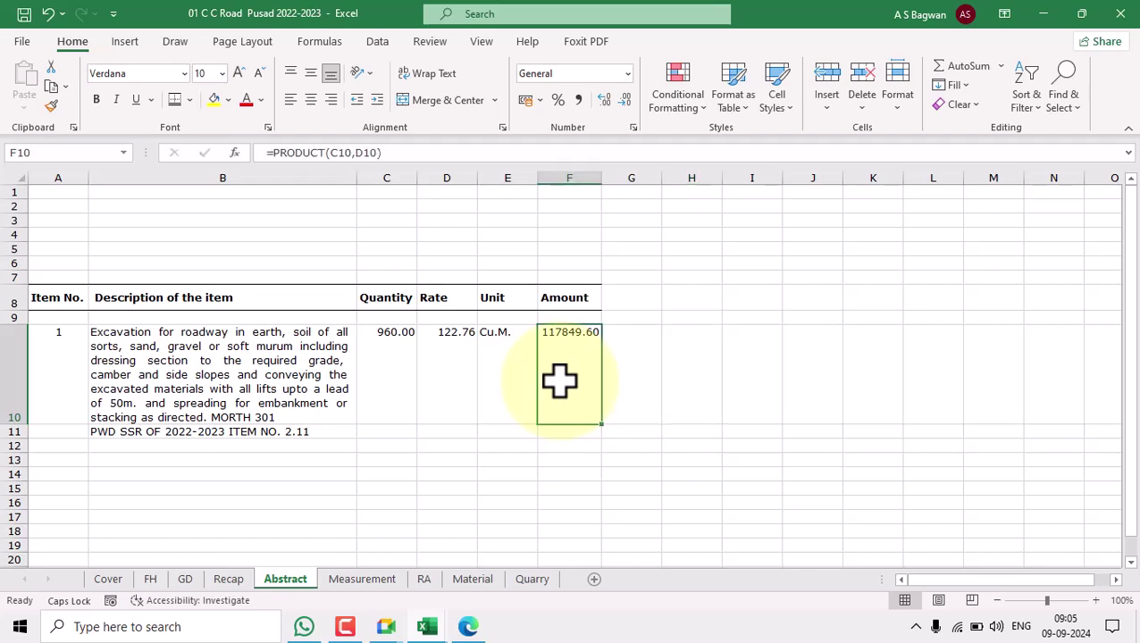
double_click(557, 381)
click(546, 334)
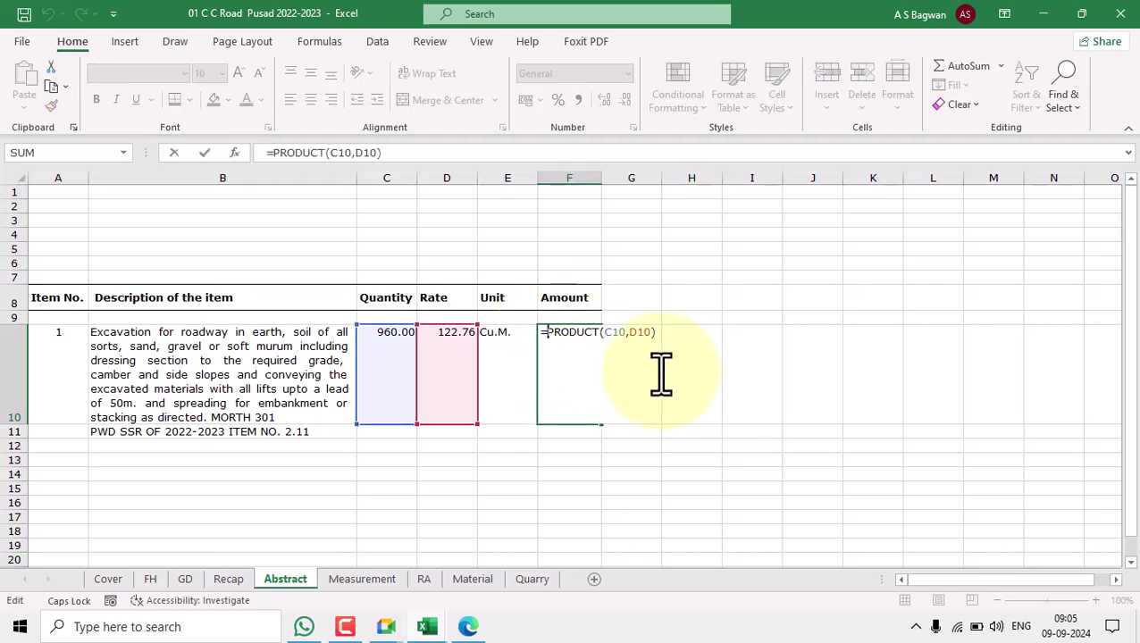
text(ROU)
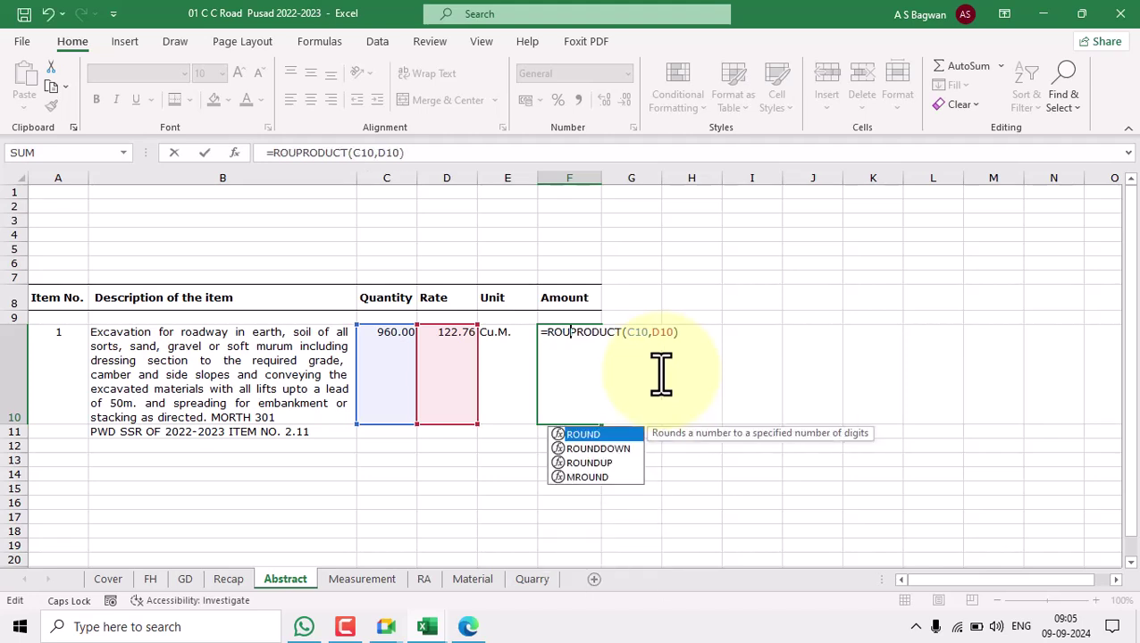
double_click(589, 436)
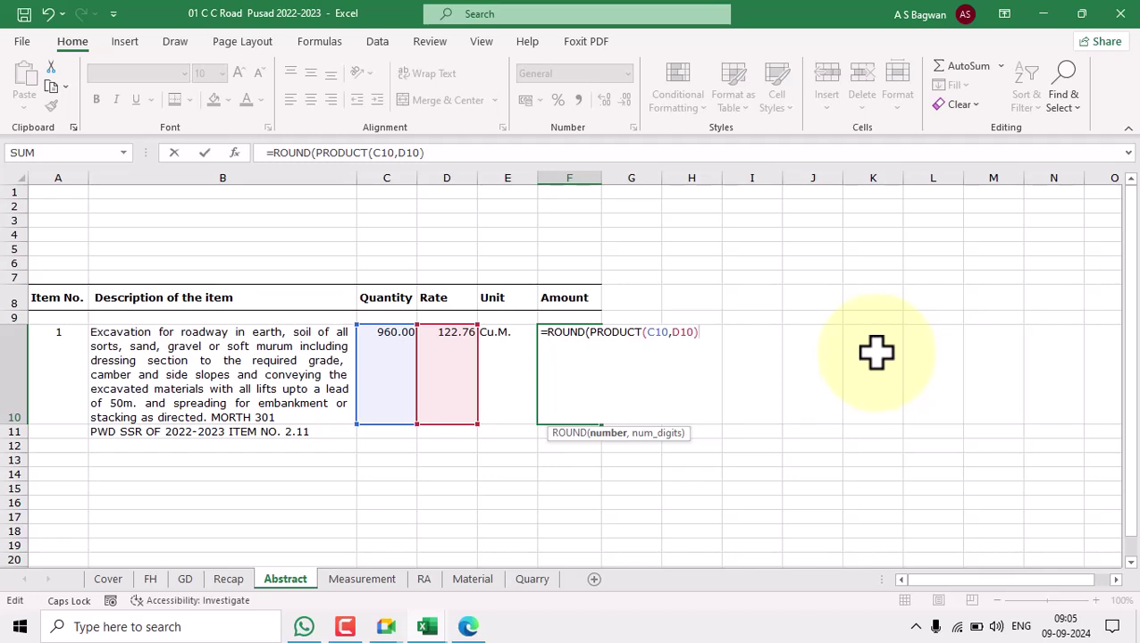
text(,2))
key(Return)
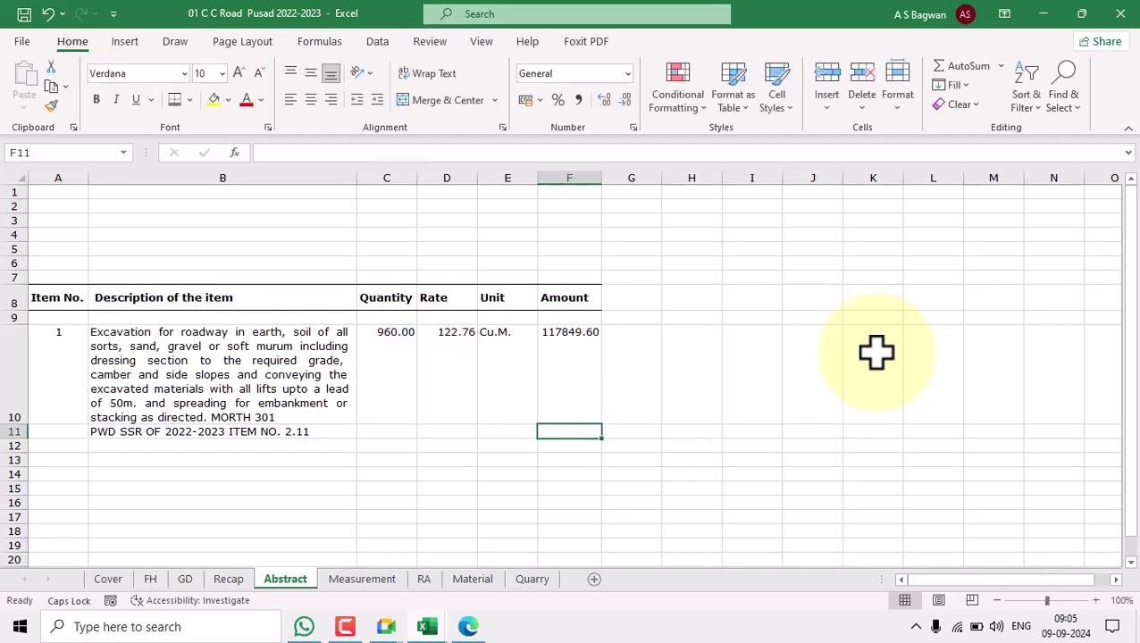
Check the item 1 quantity, rate and amount formulas on the Abstract sheet and the total quantity in M11 of the Measurement sheet
click(396, 376)
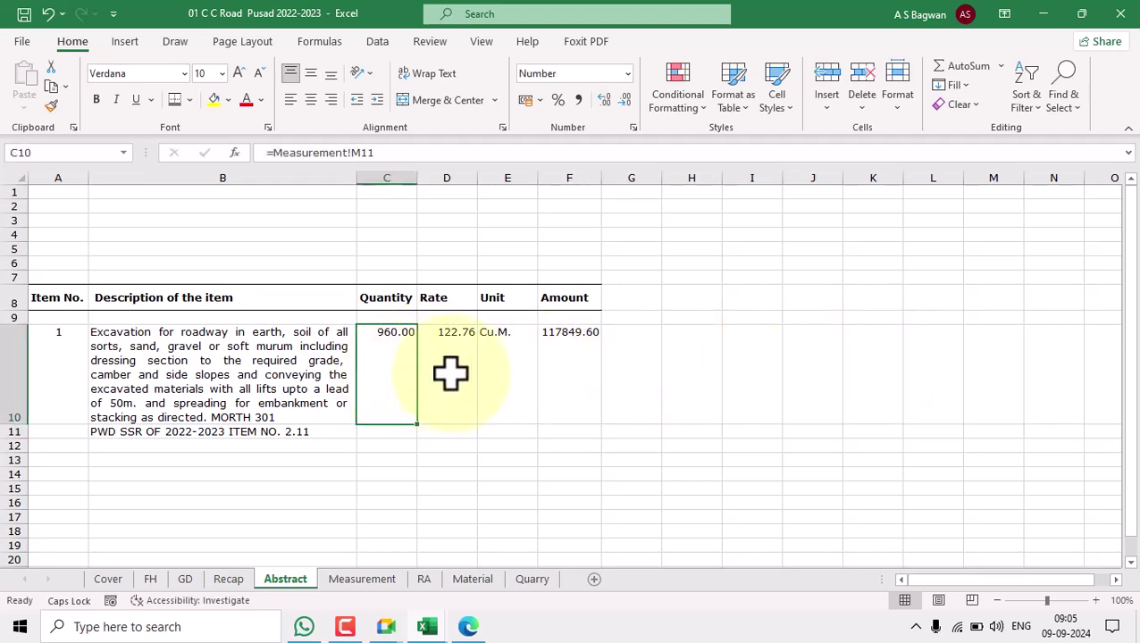
click(442, 371)
click(551, 369)
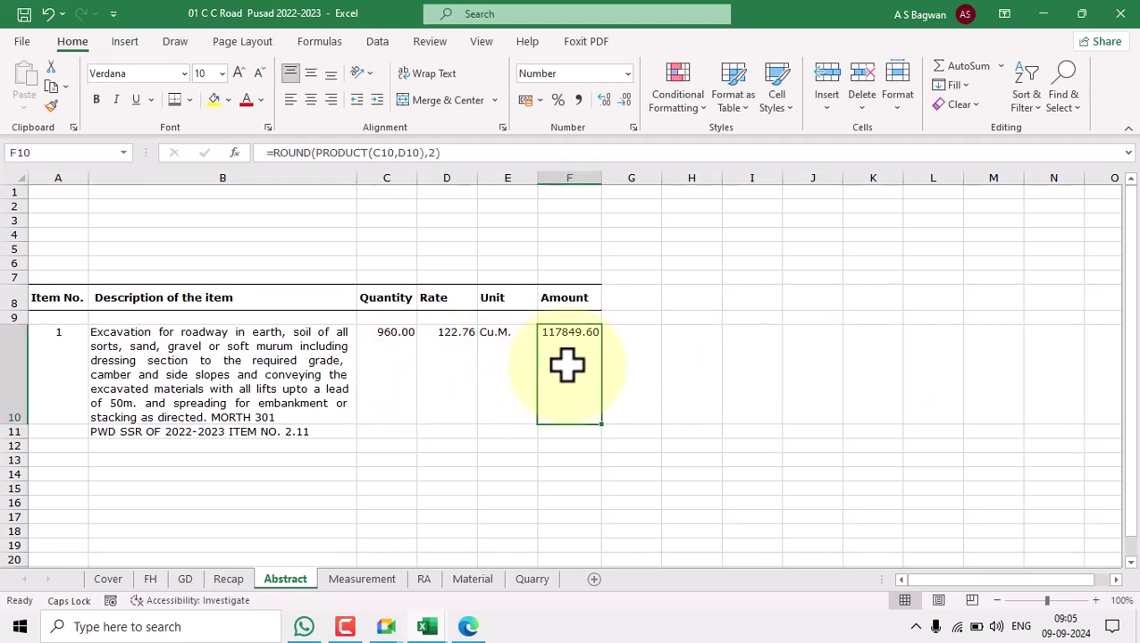
click(382, 358)
click(393, 579)
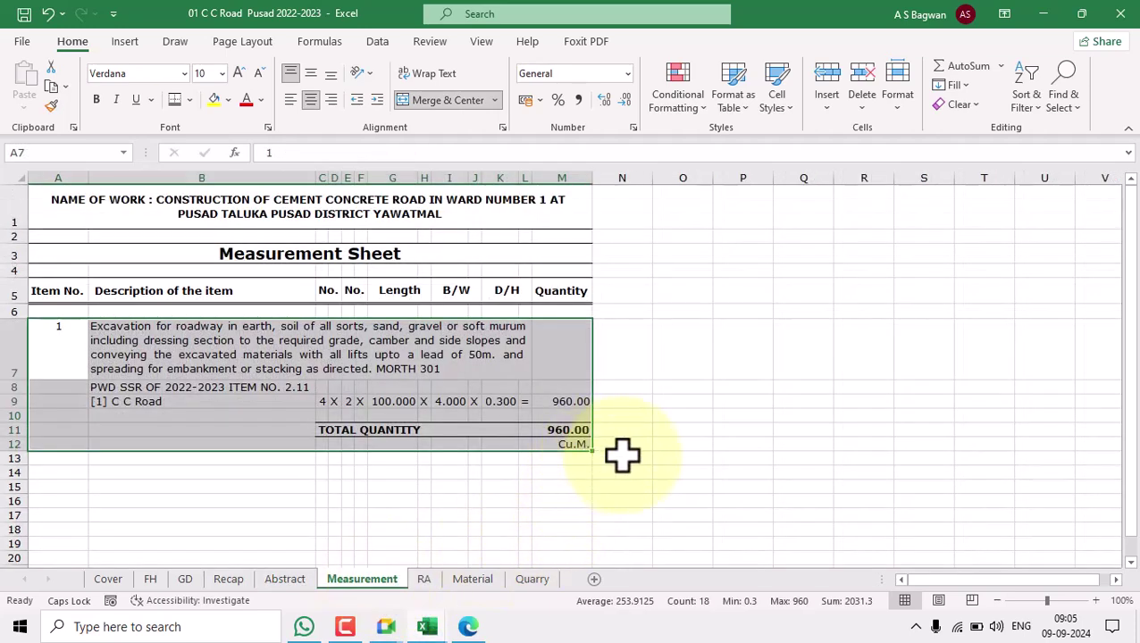
click(612, 455)
click(576, 432)
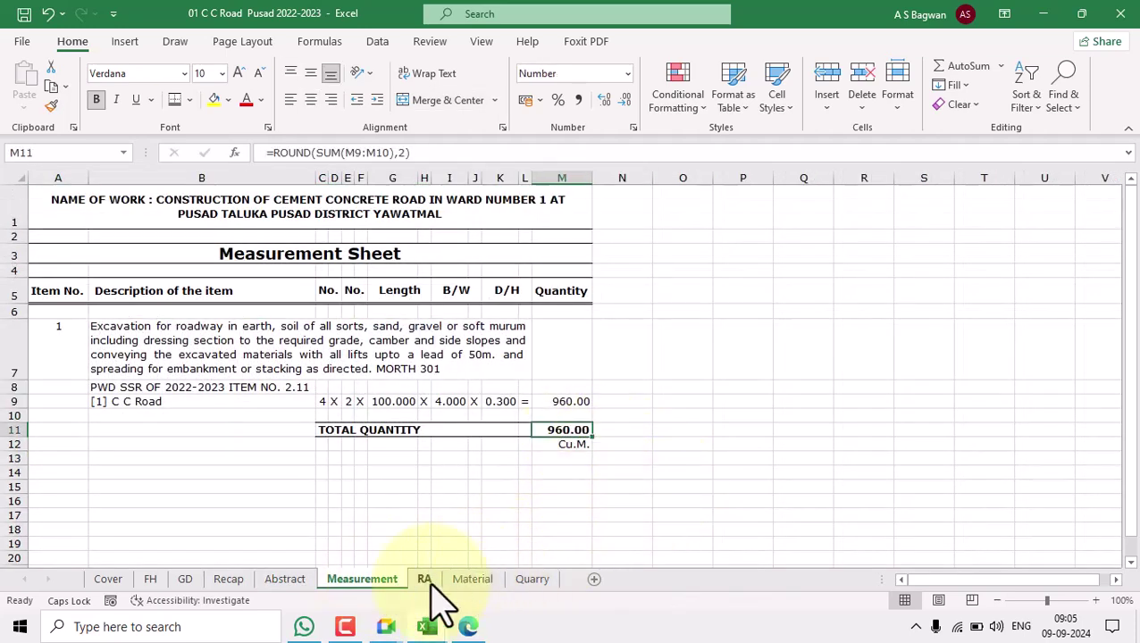
Examine the item 1 rate analysis on the RA sheet, checking the formulas for the 21% deduction, municipal council area addition and overhead charges
click(424, 578)
click(597, 375)
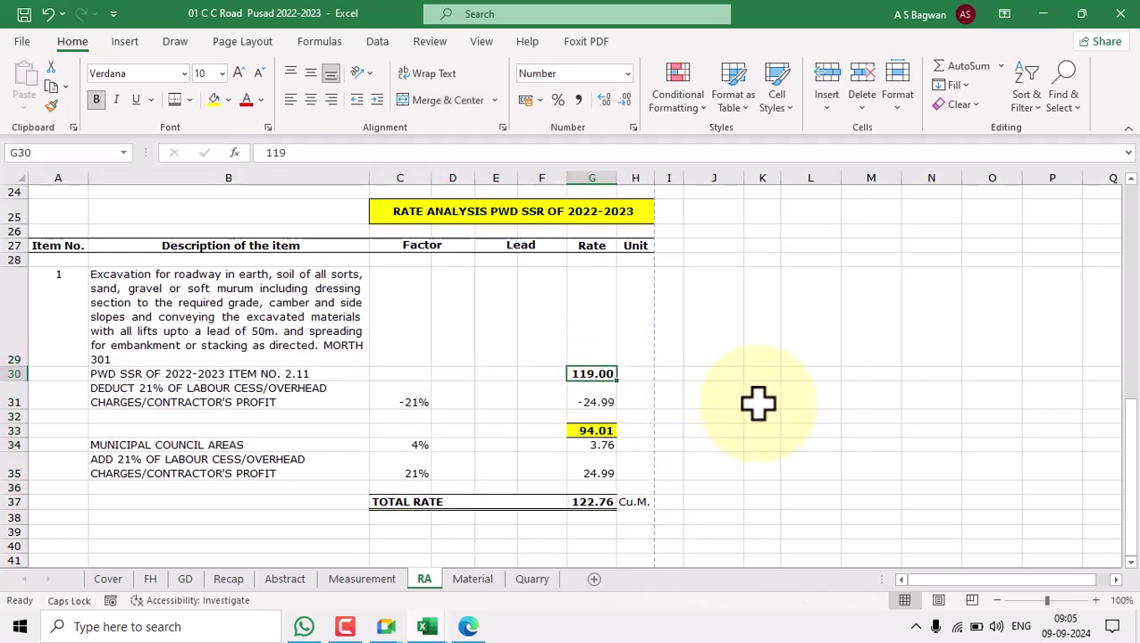
key(Down)
key(Down)
key(Down)
key(Down)
key(Down)
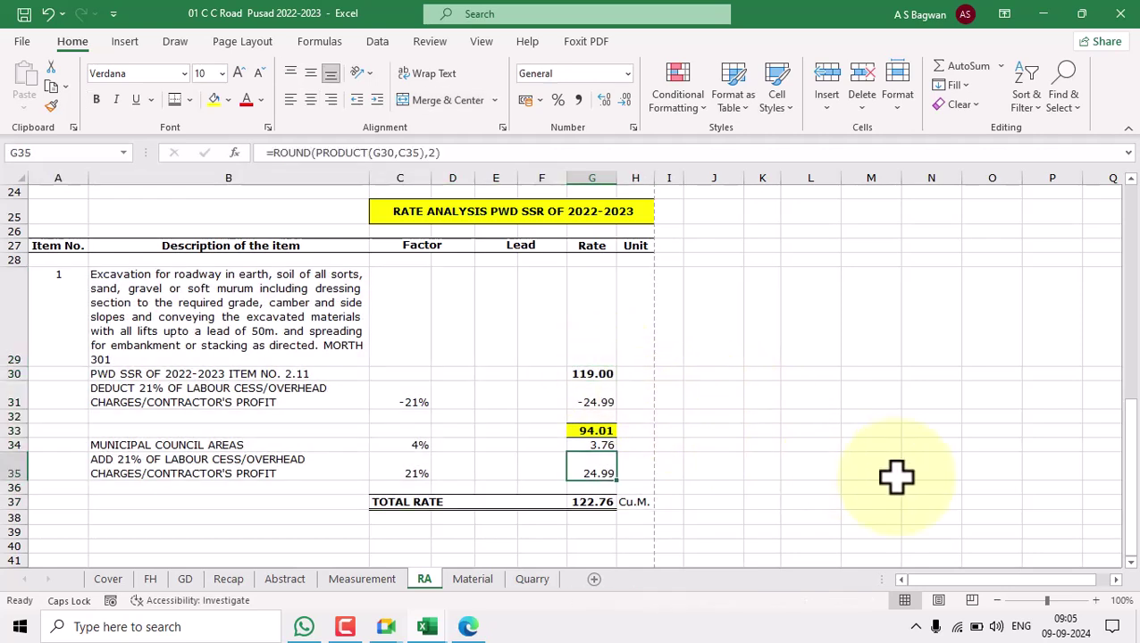
click(601, 403)
click(593, 470)
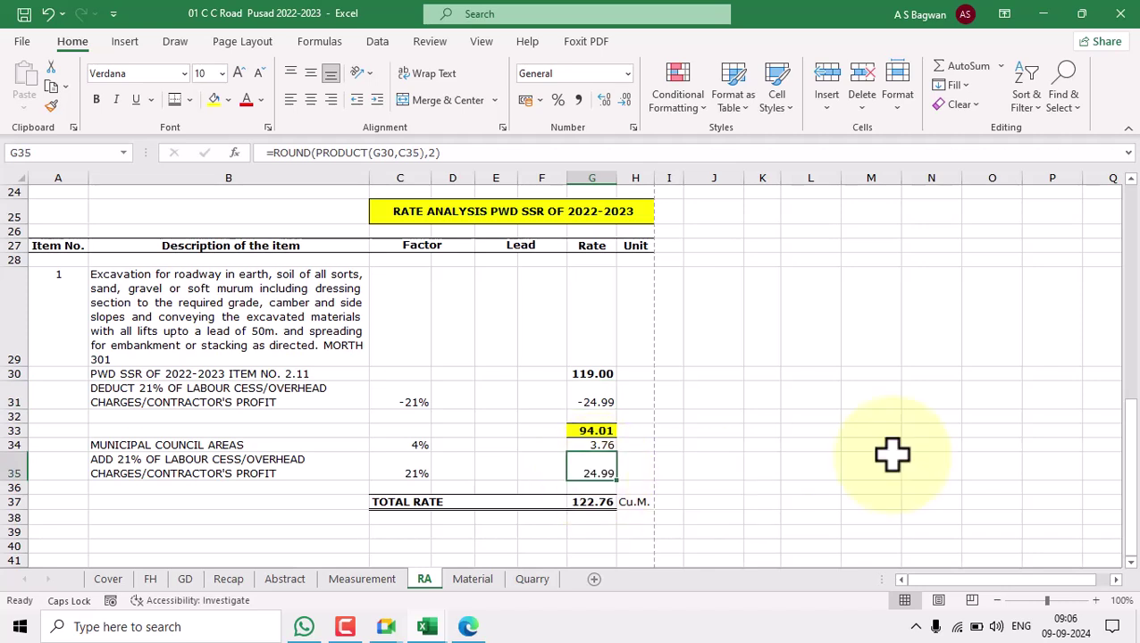
click(593, 433)
double_click(594, 432)
key(Escape)
click(694, 470)
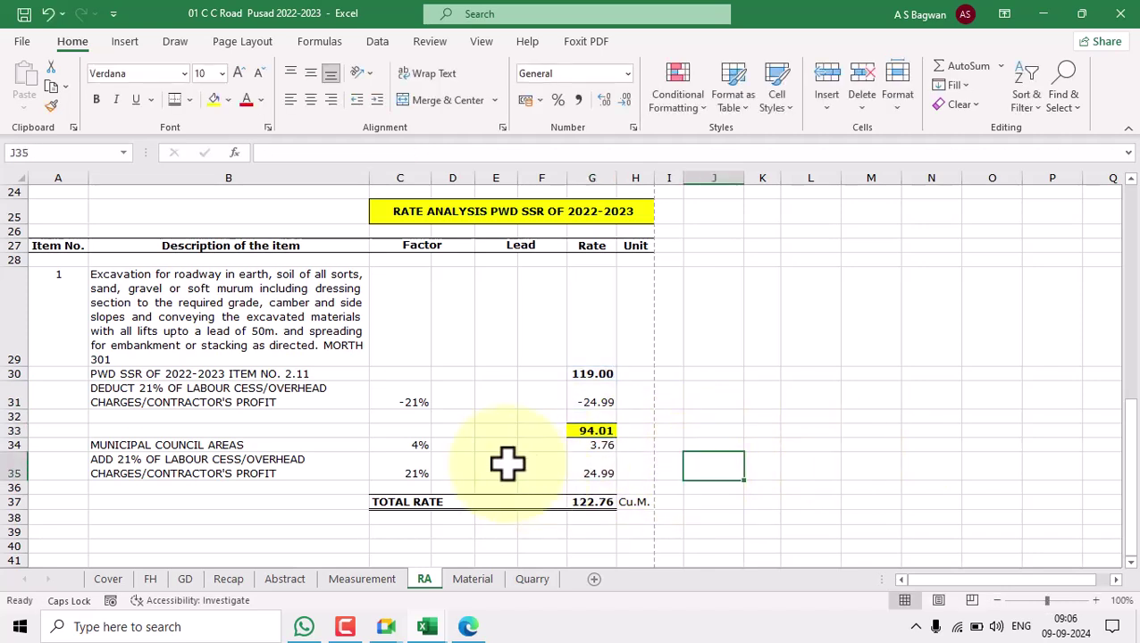
click(416, 445)
click(598, 430)
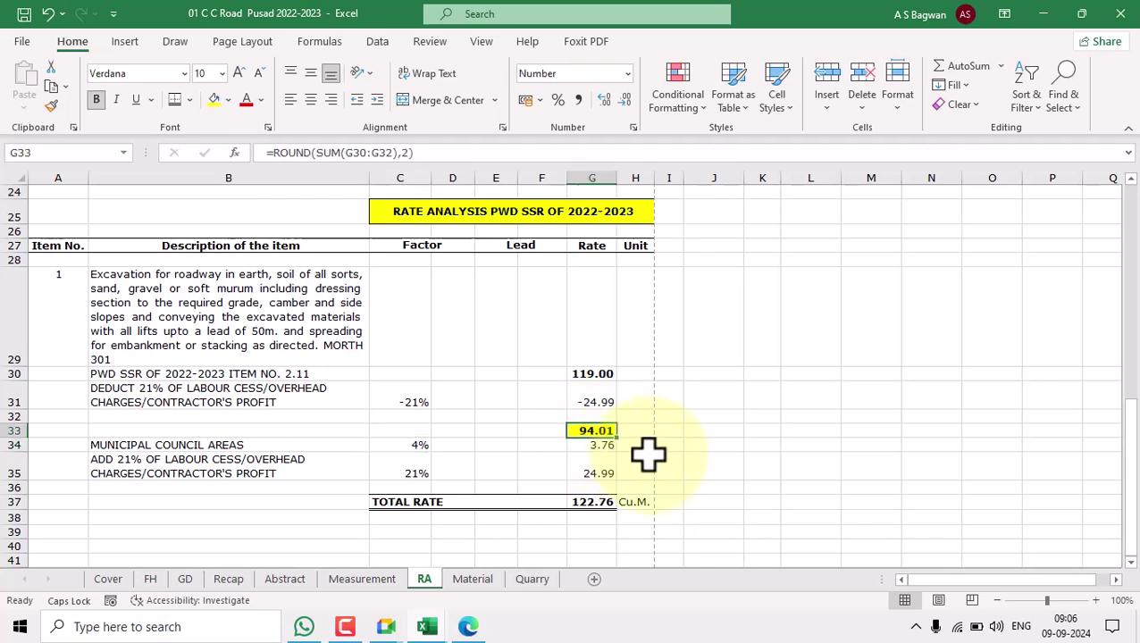
double_click(600, 442)
key(Escape)
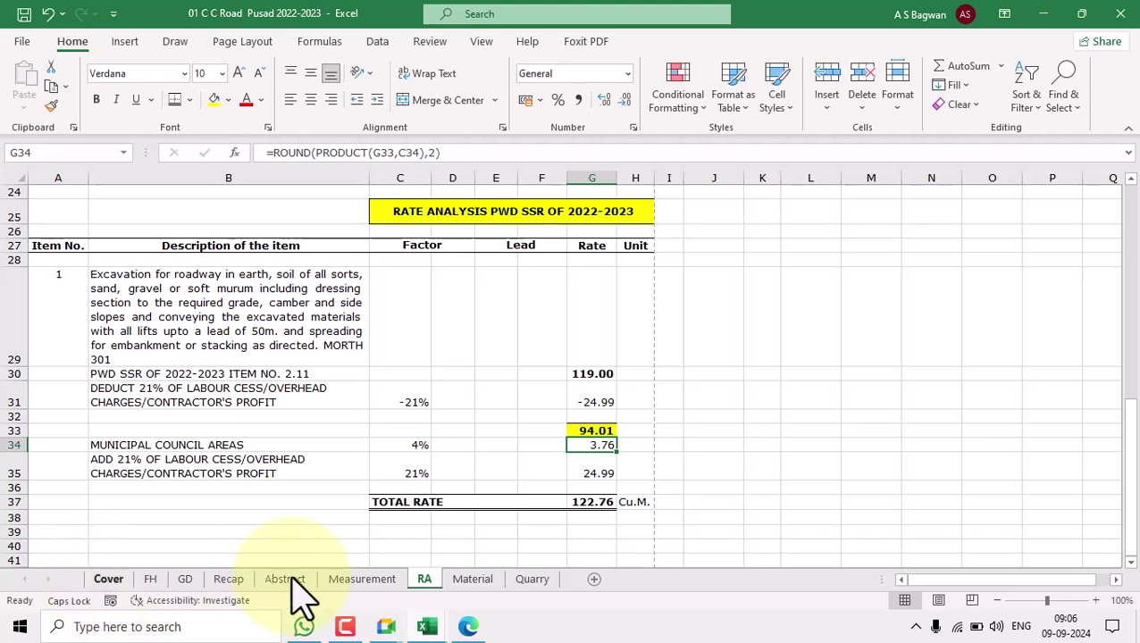
Look through the Measurement, RA, Material, Abstract and Recap sheets, ending on the Measurement sheet
click(343, 585)
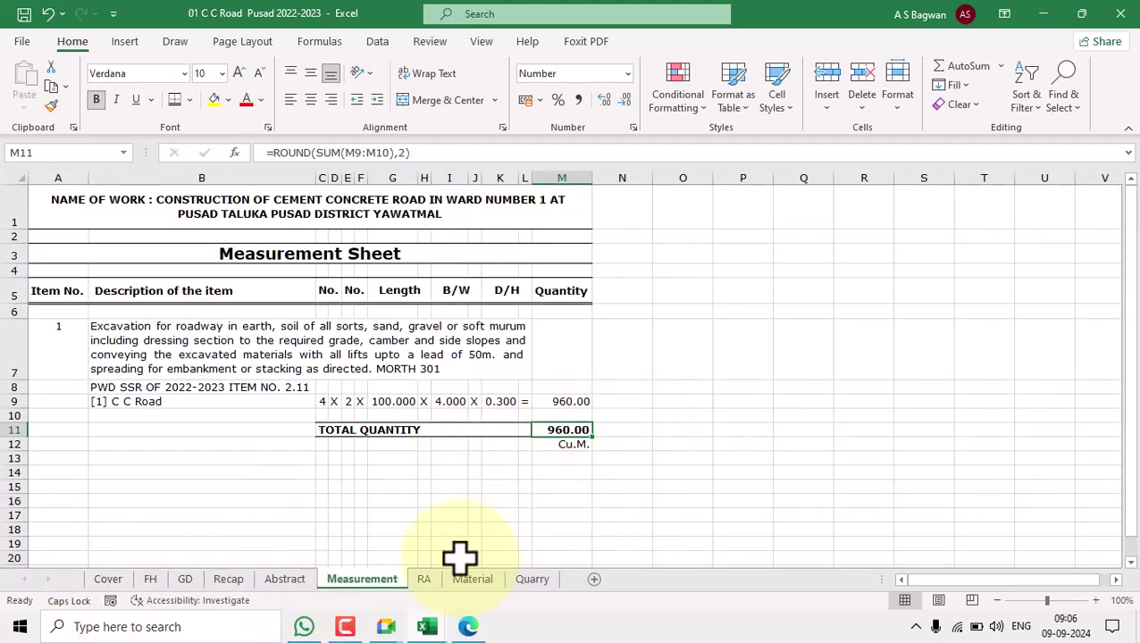
click(426, 582)
scroll(646, 430, up, 1)
scroll(645, 438, up, 2)
scroll(643, 447, down, 3)
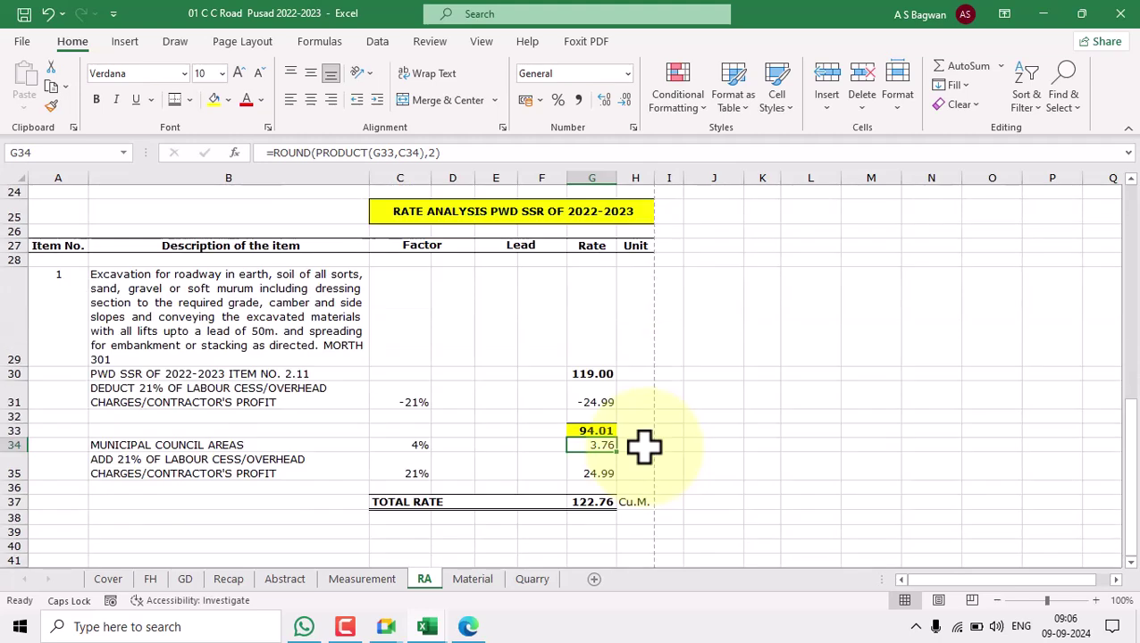
click(468, 581)
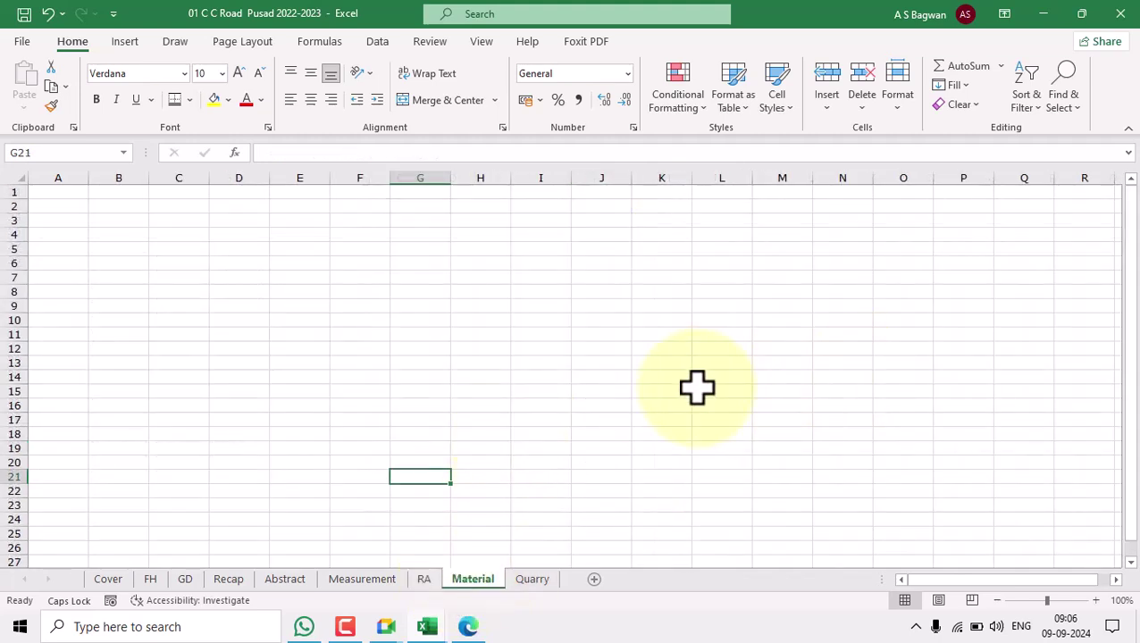
click(286, 580)
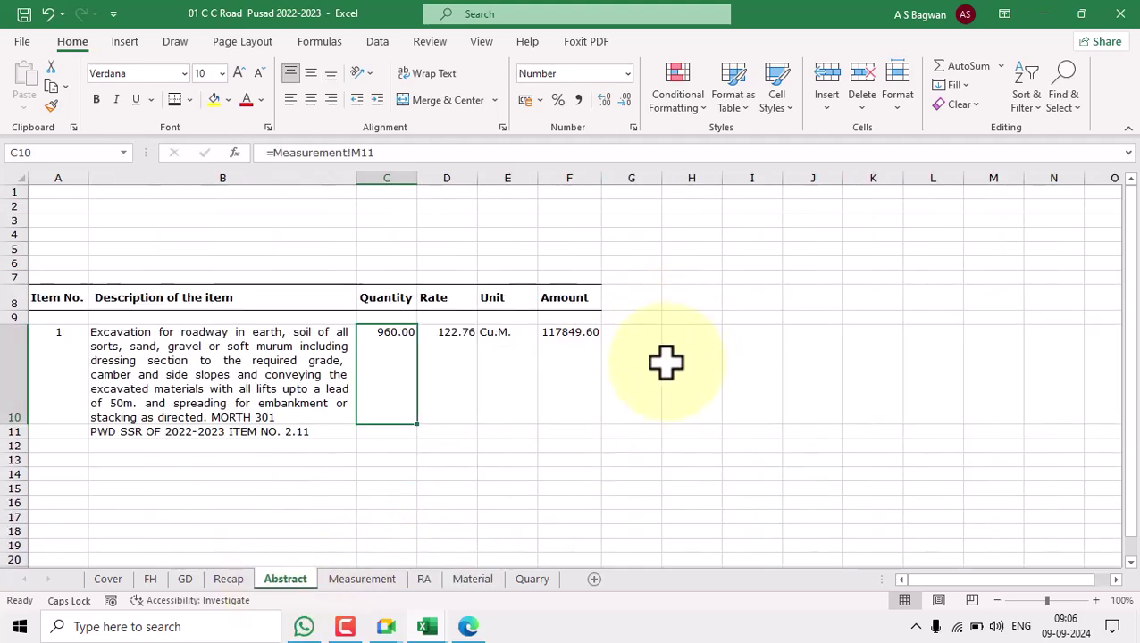
click(227, 578)
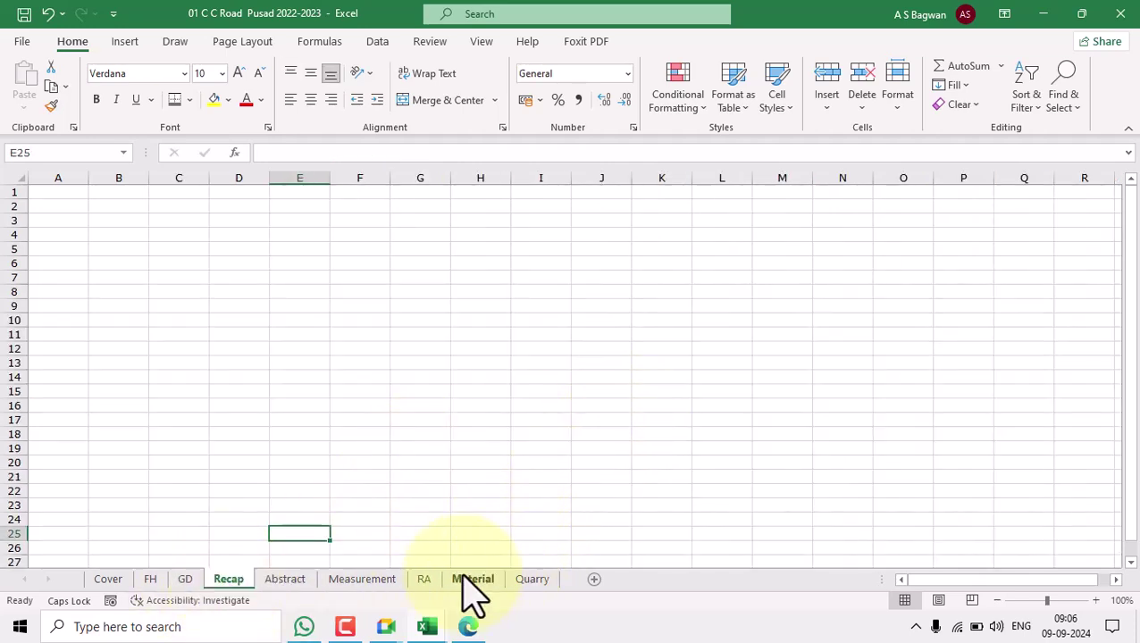
click(362, 579)
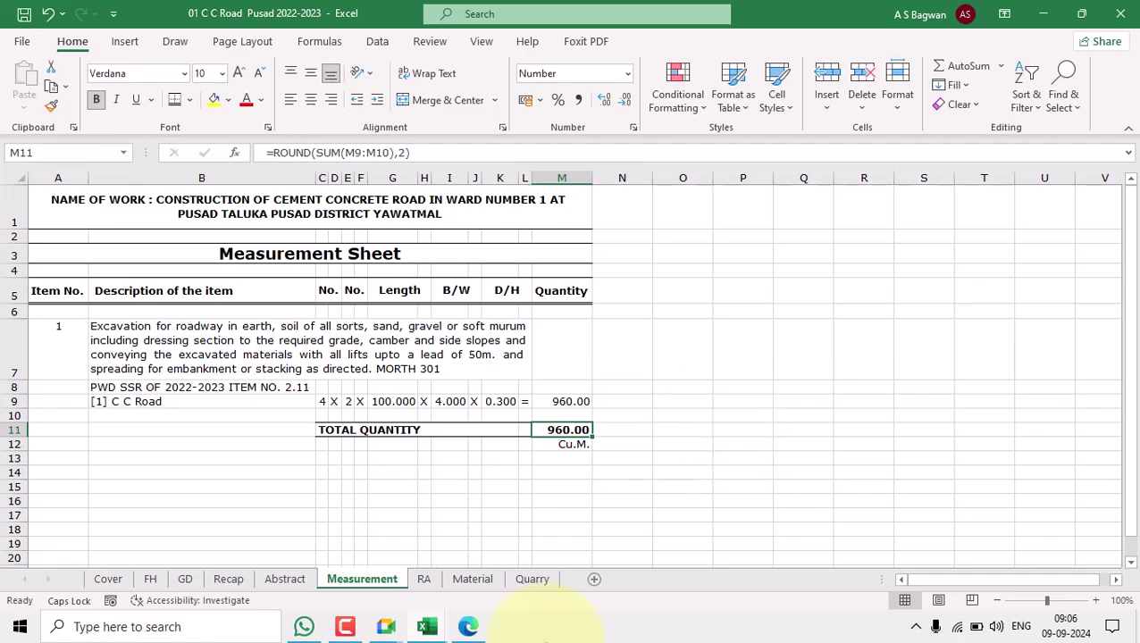
Switch to Edge to view the road cross-section in 01 C C Road.pdf, and return to the 01 C C Road Pusad 2022-2023 workbook in Excel
click(470, 626)
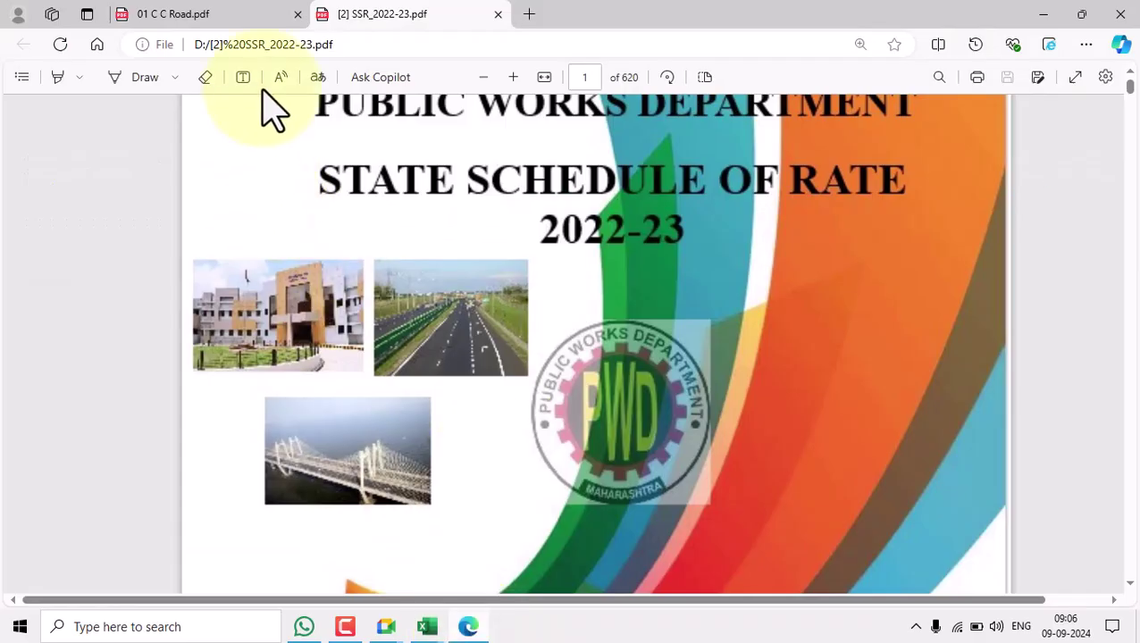
click(234, 14)
scroll(658, 439, down, 2)
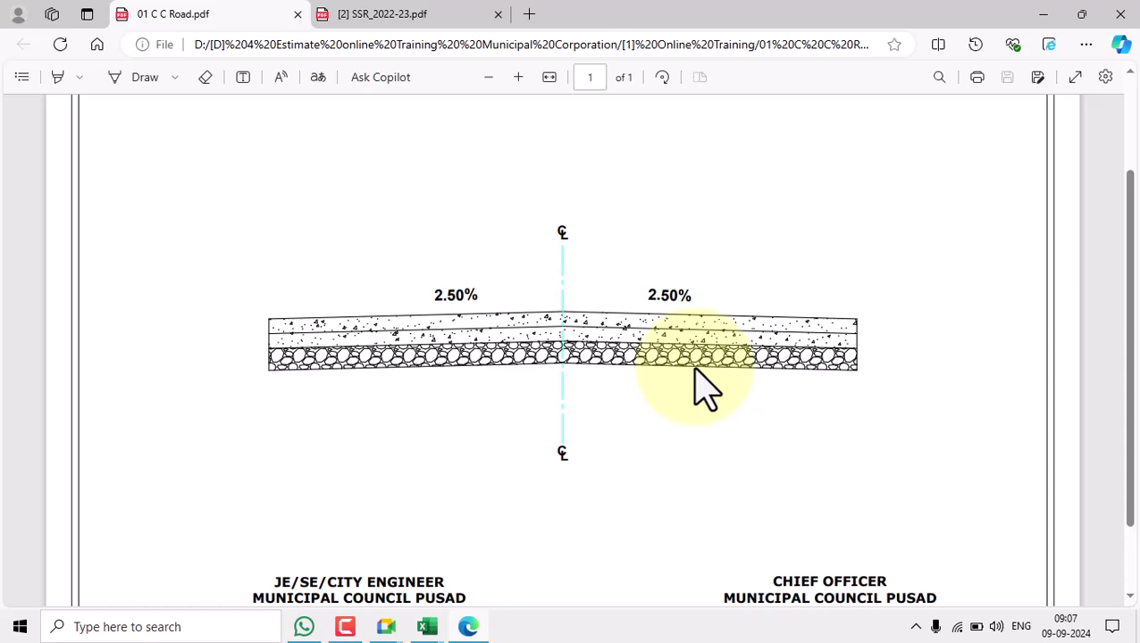
mouse_move(432, 625)
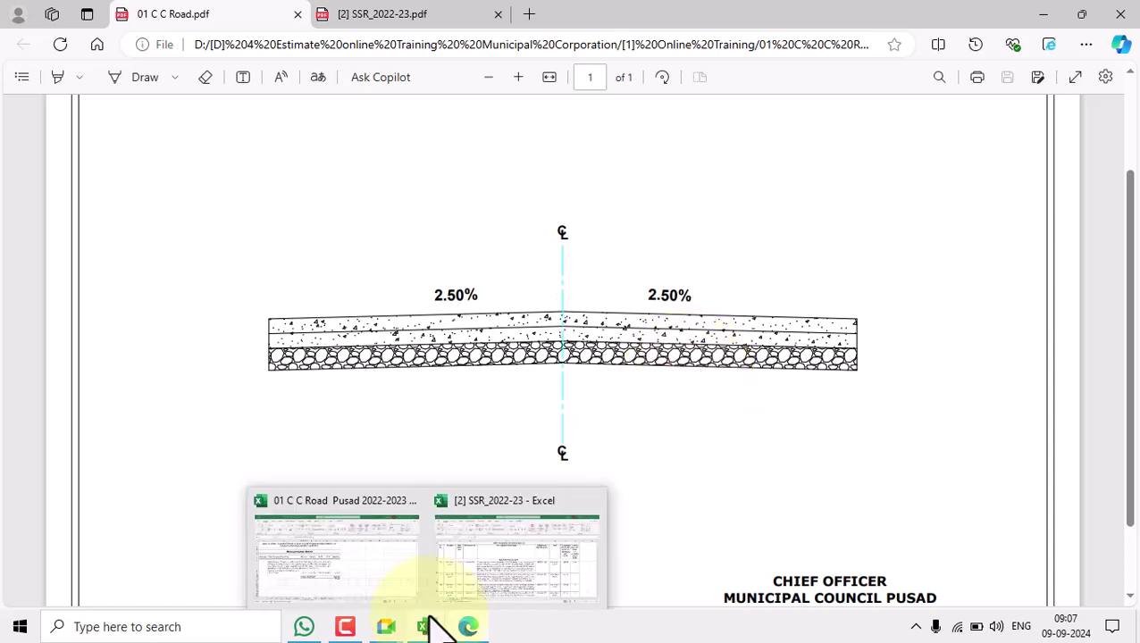
click(381, 593)
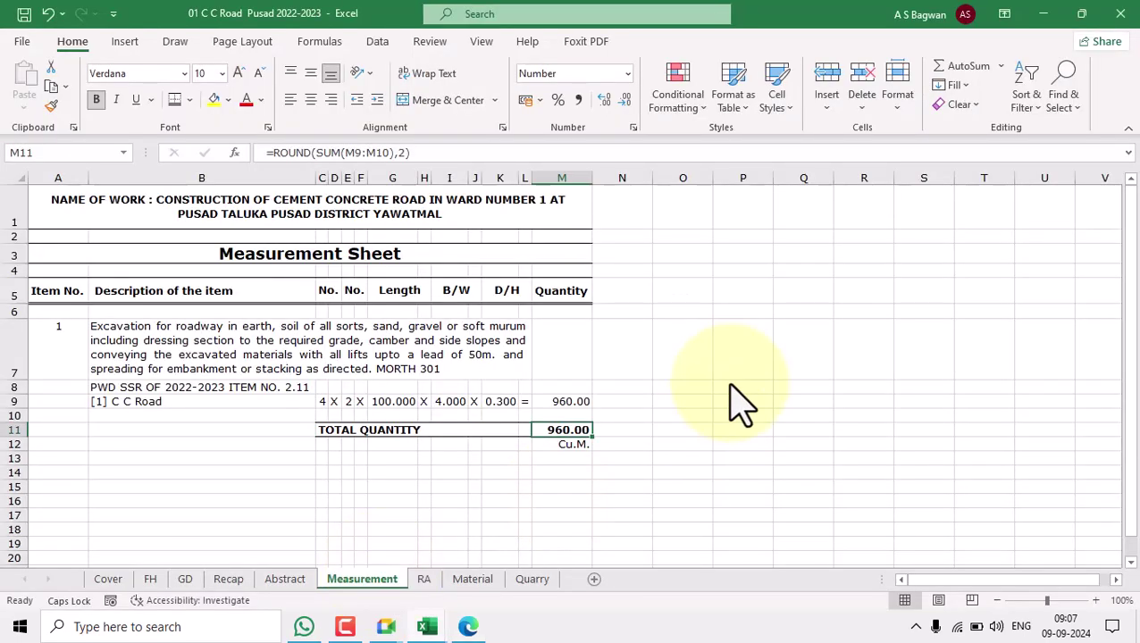